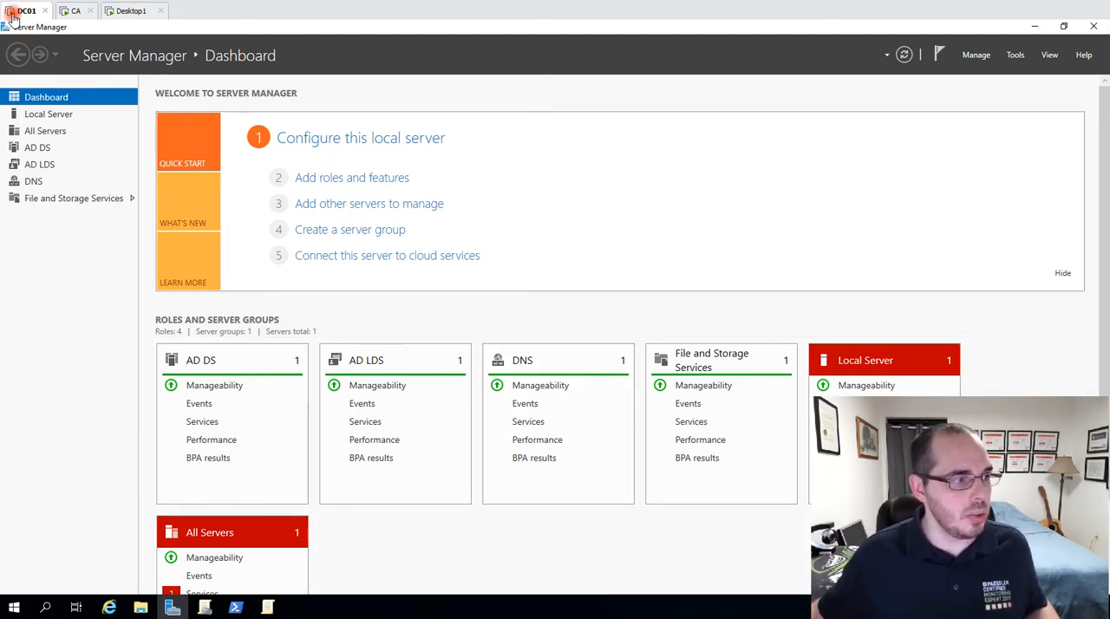
Check the Active Directory Lightweight Directory Services role in the Add Roles and Features Wizard, and close the wizard without installing anything.
click(352, 178)
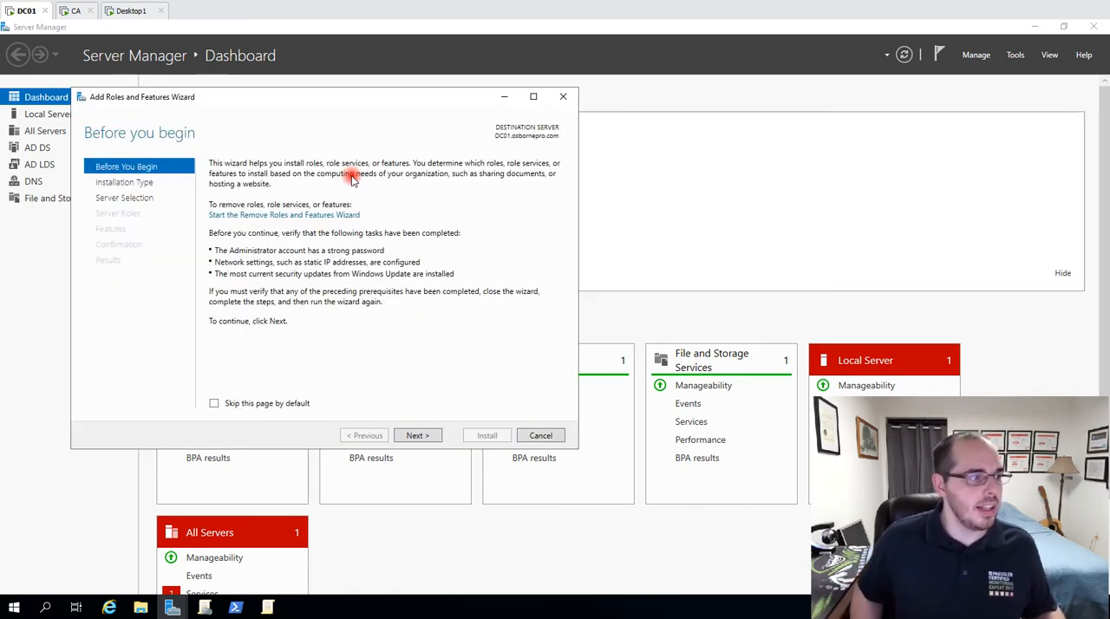
click(418, 436)
click(418, 436)
click(418, 436)
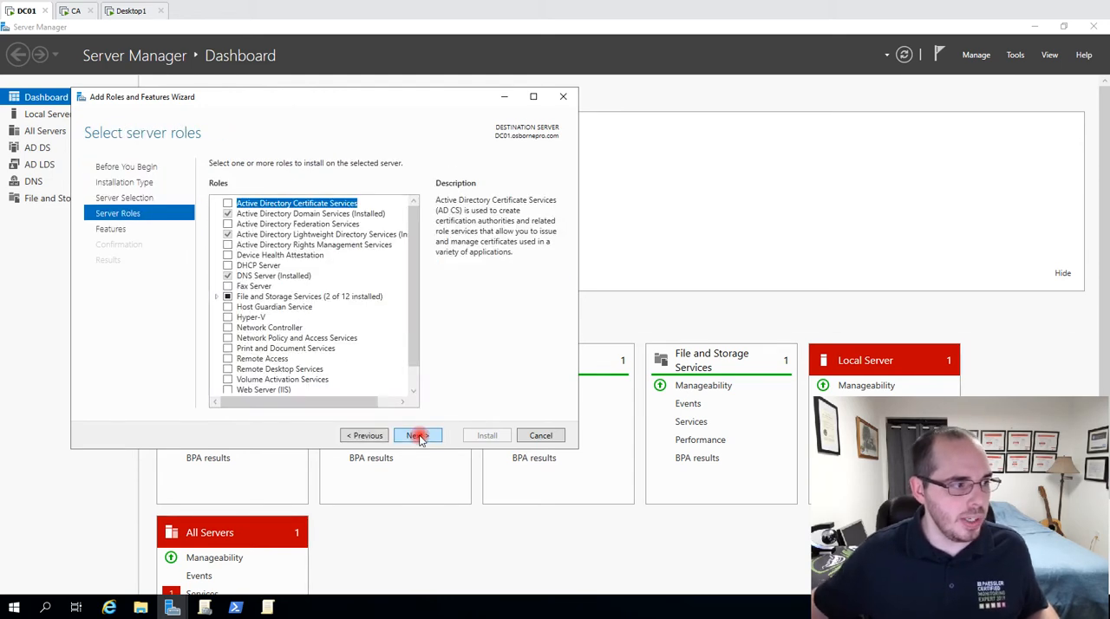
click(303, 236)
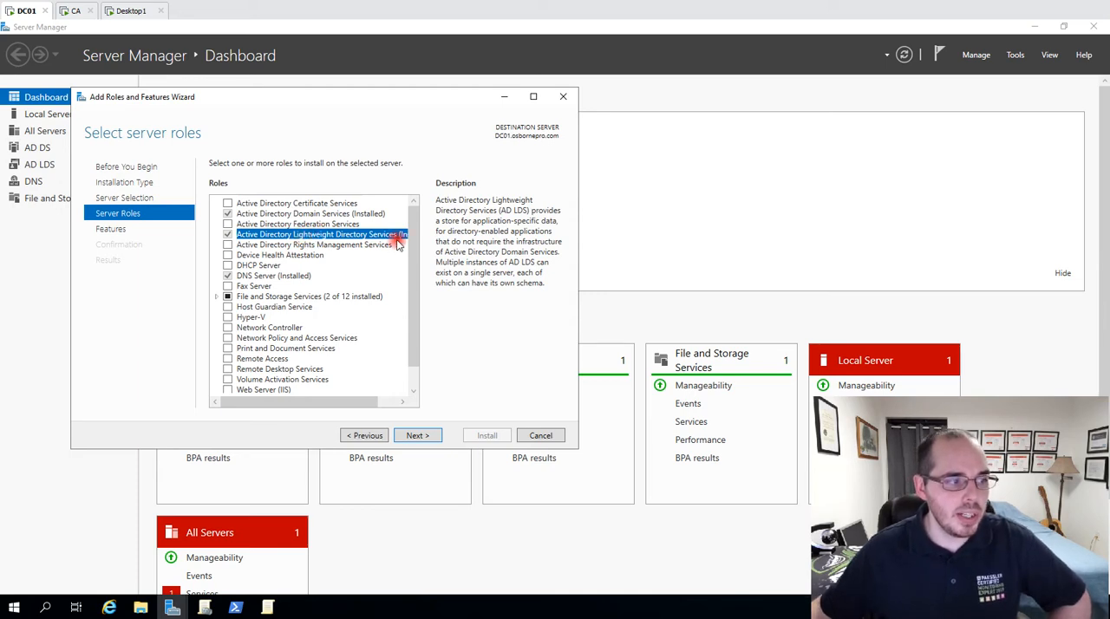
click(421, 438)
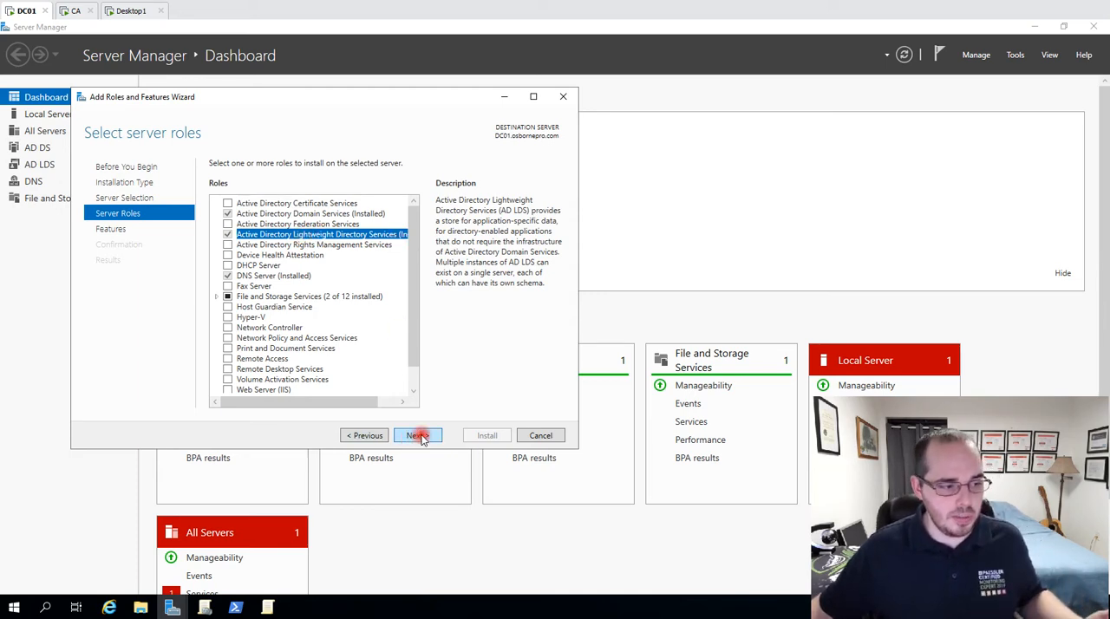
click(563, 96)
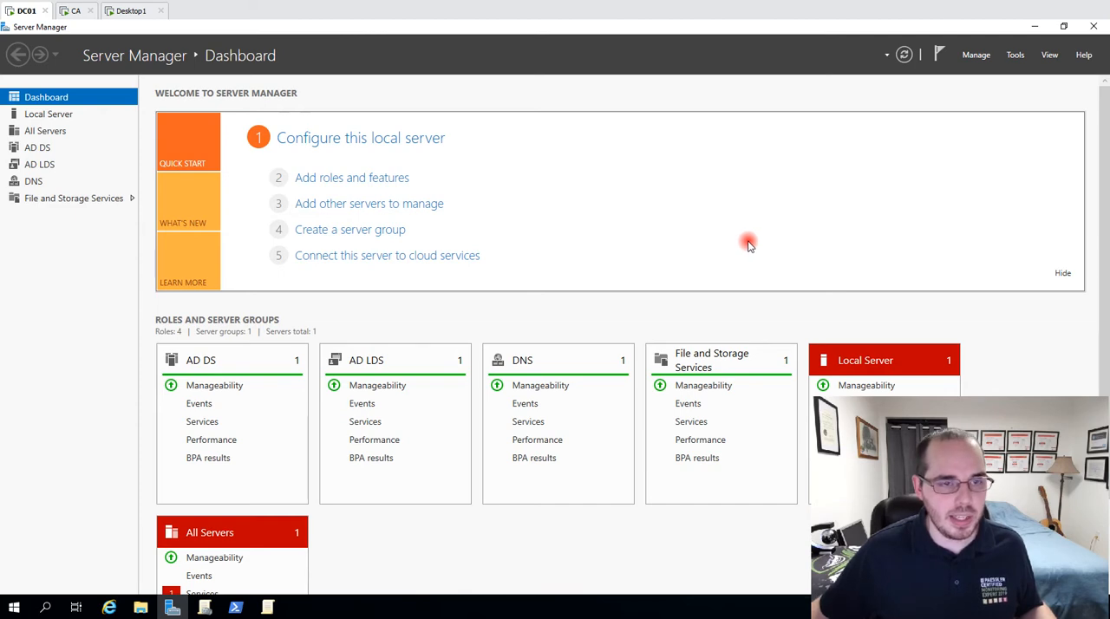
Start the Active Directory Lightweight Directory Services Setup Wizard and choose to install a unique instance.
click(937, 55)
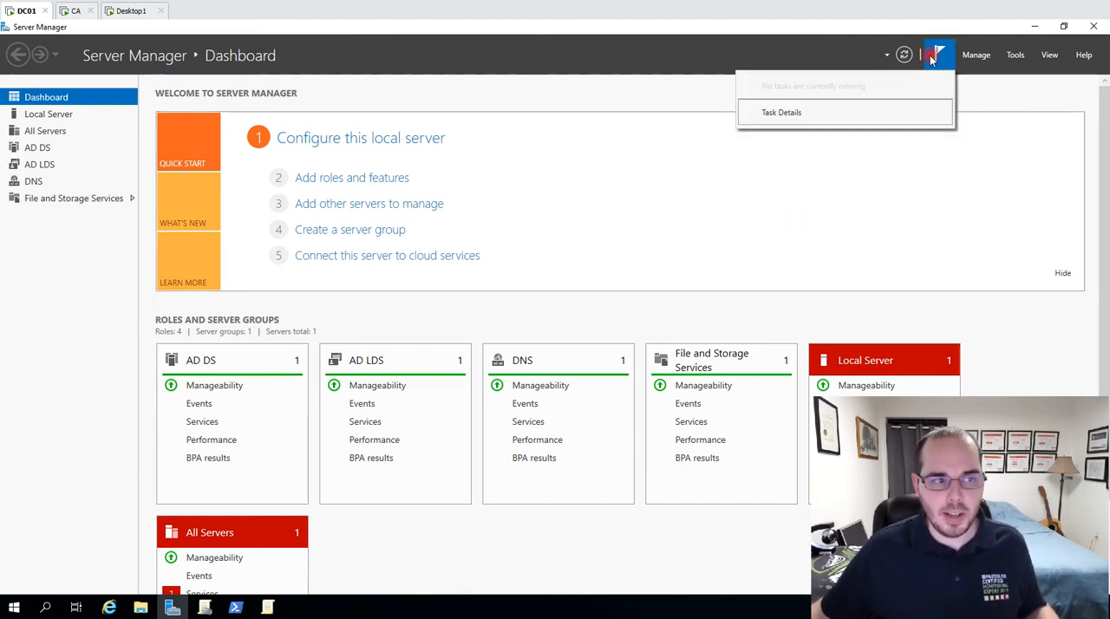
click(1015, 58)
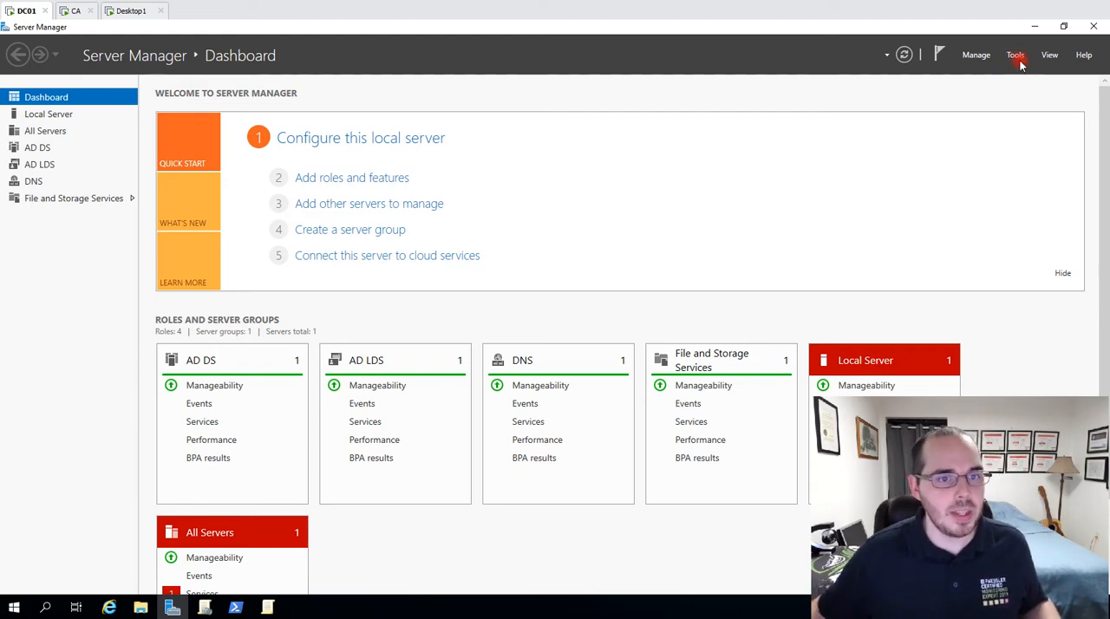
click(1015, 57)
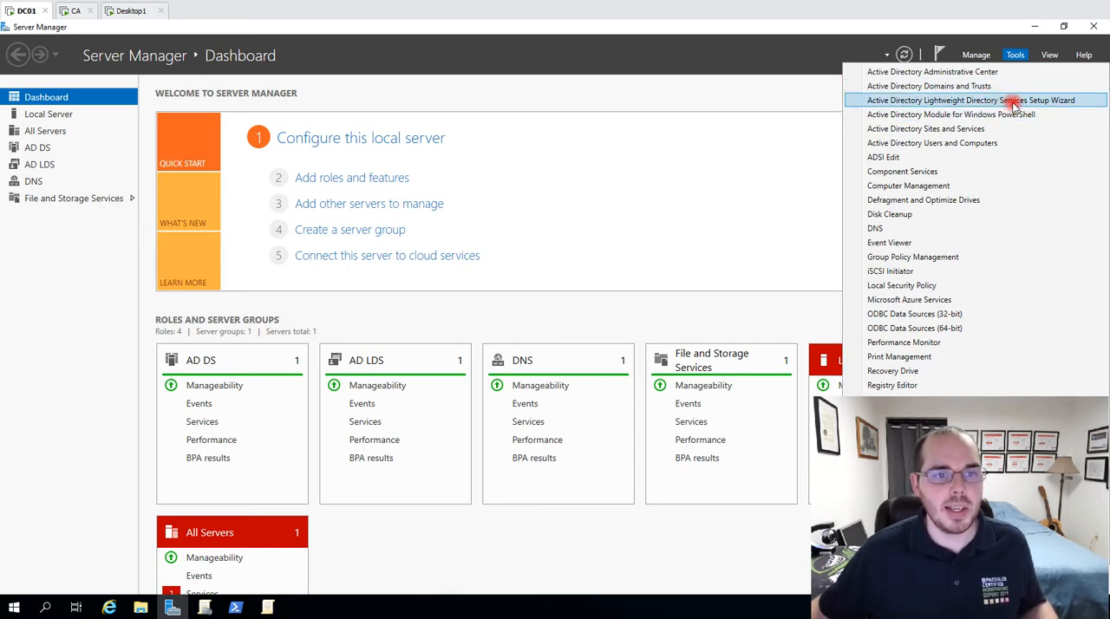
click(1091, 101)
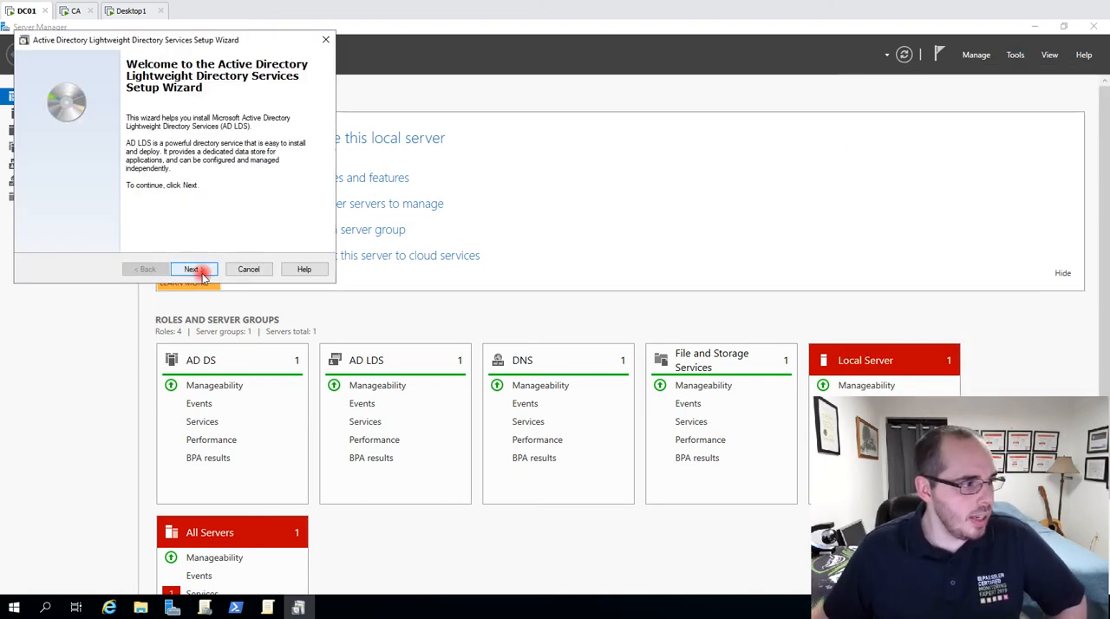
drag(184, 39, 276, 66)
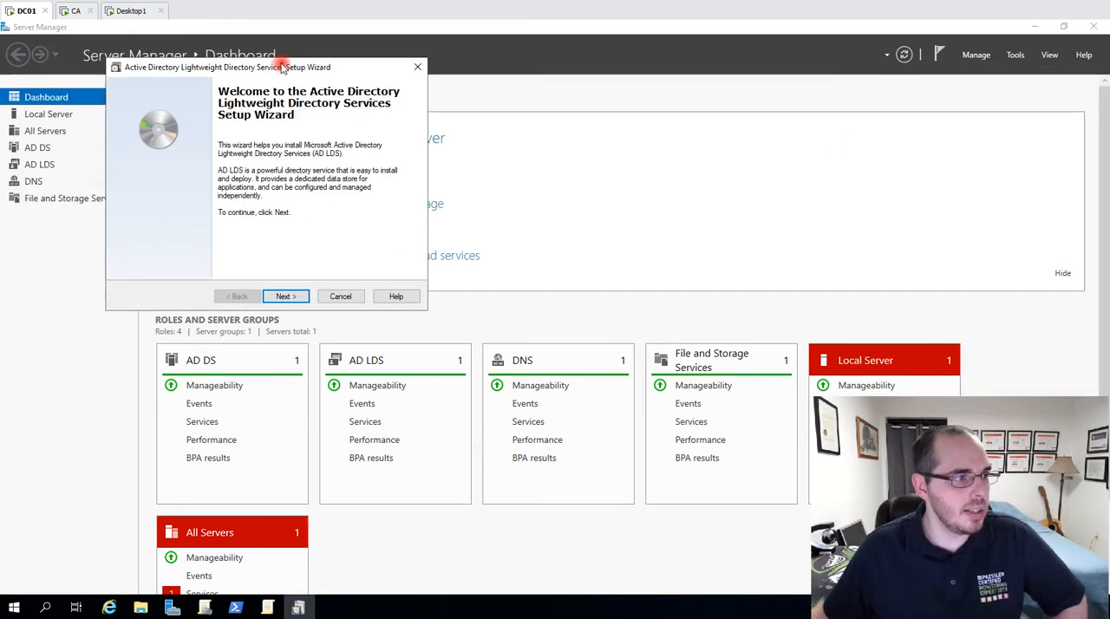
click(287, 296)
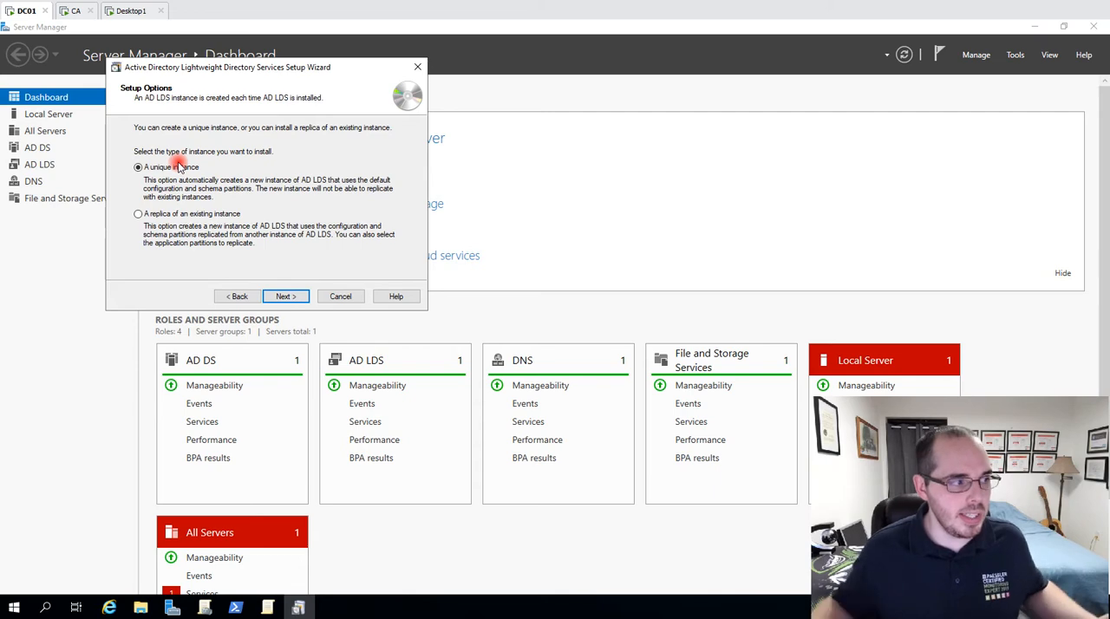
click(284, 295)
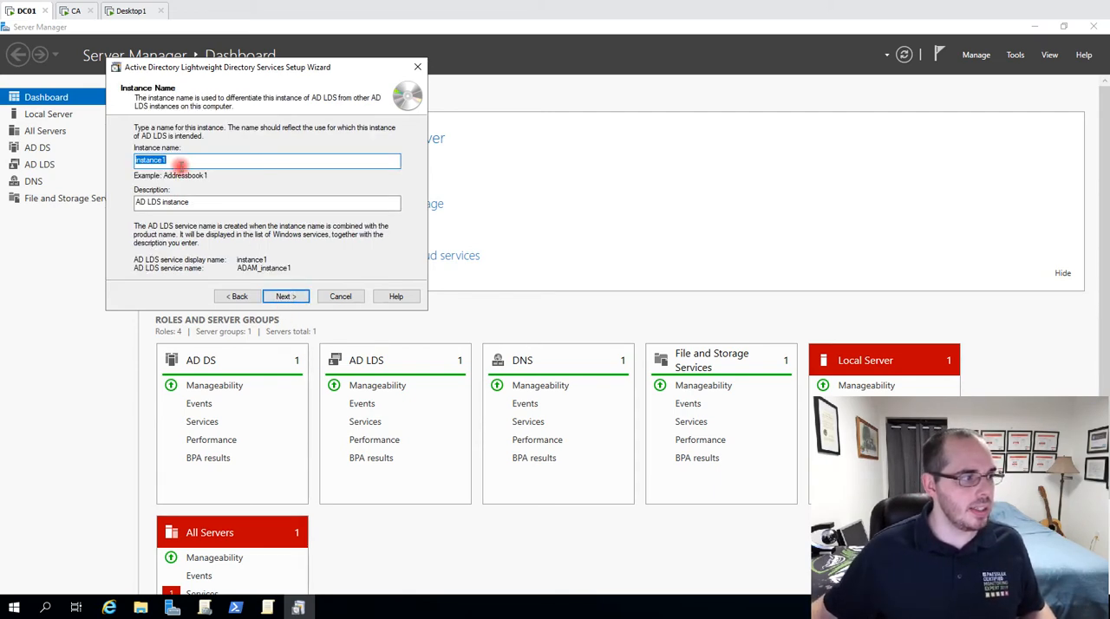
Name the AD LDS instance LDAPoverSSL and keep its default description.
text(LDAP)
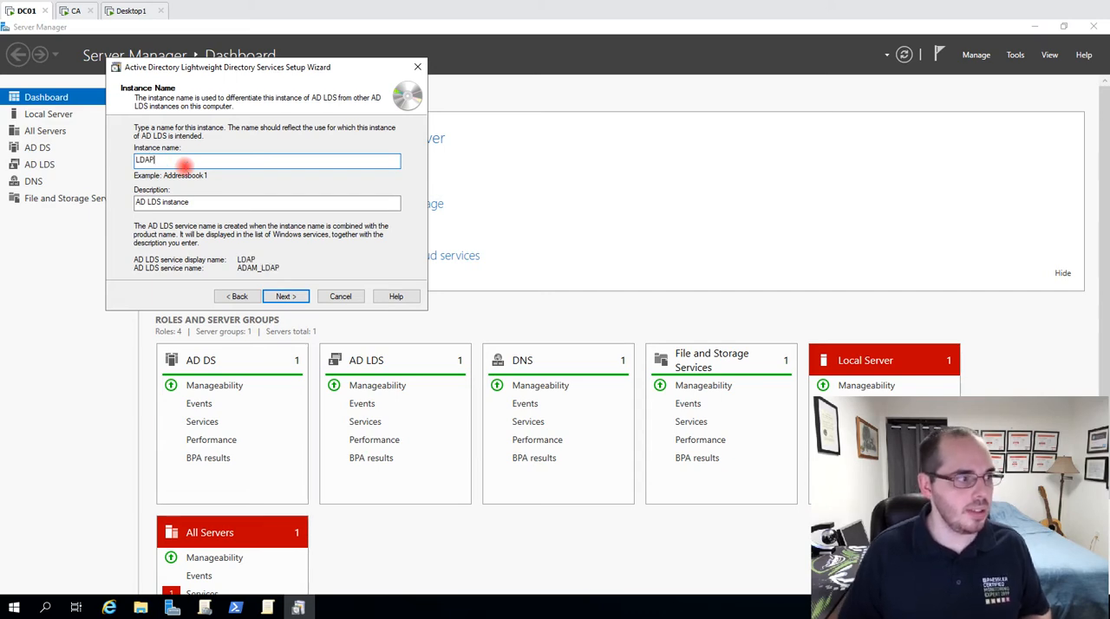
text(overSLL)
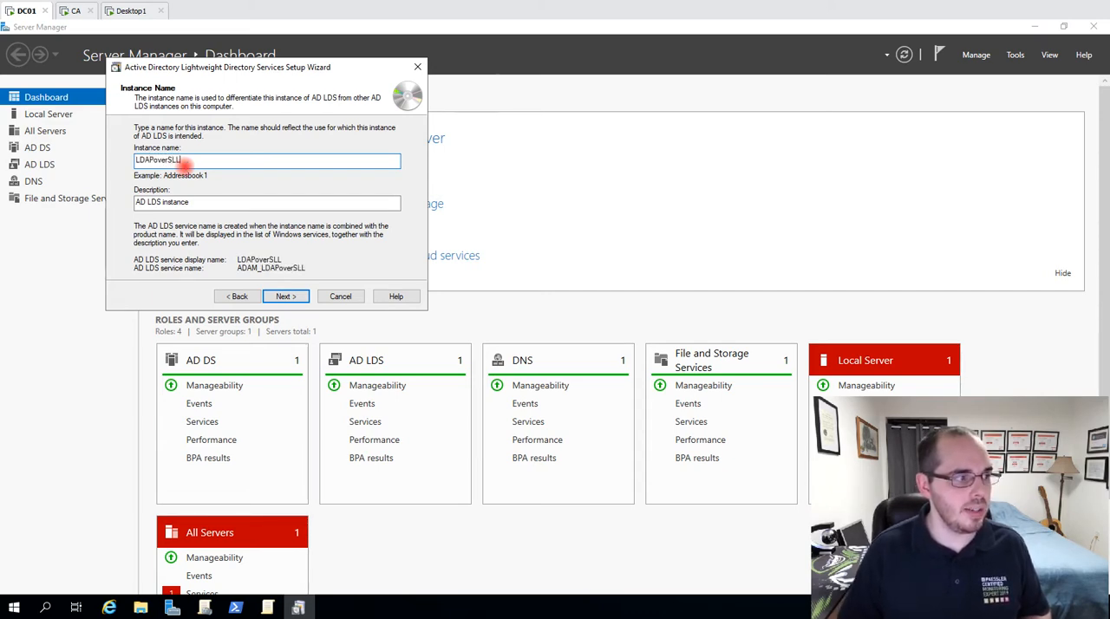
key(BackSpace)
key(BackSpace)
text(SL)
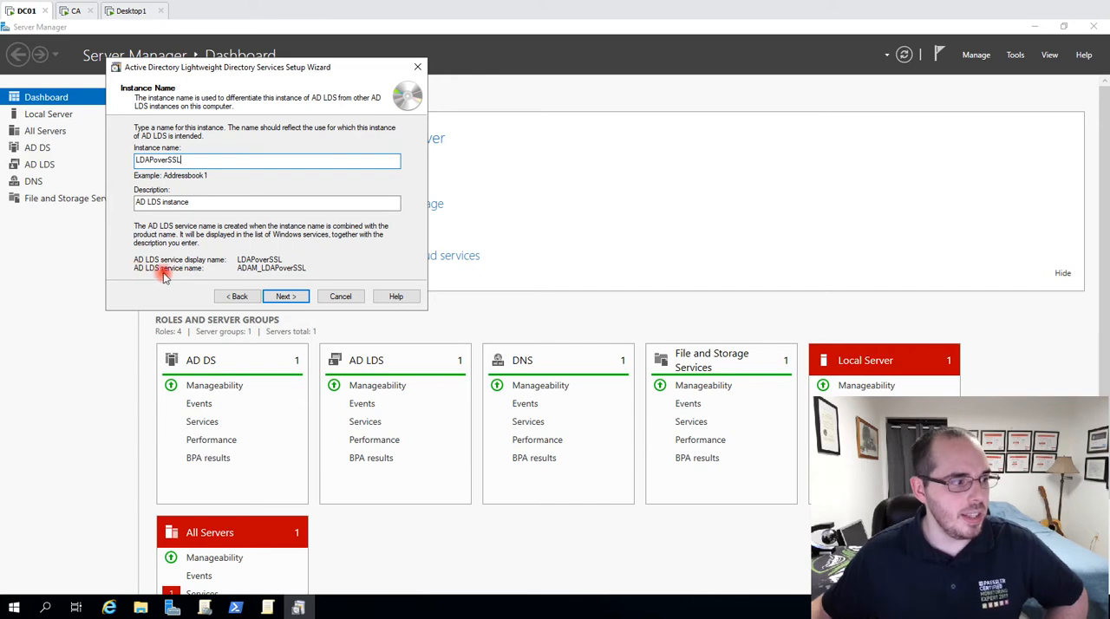
click(289, 298)
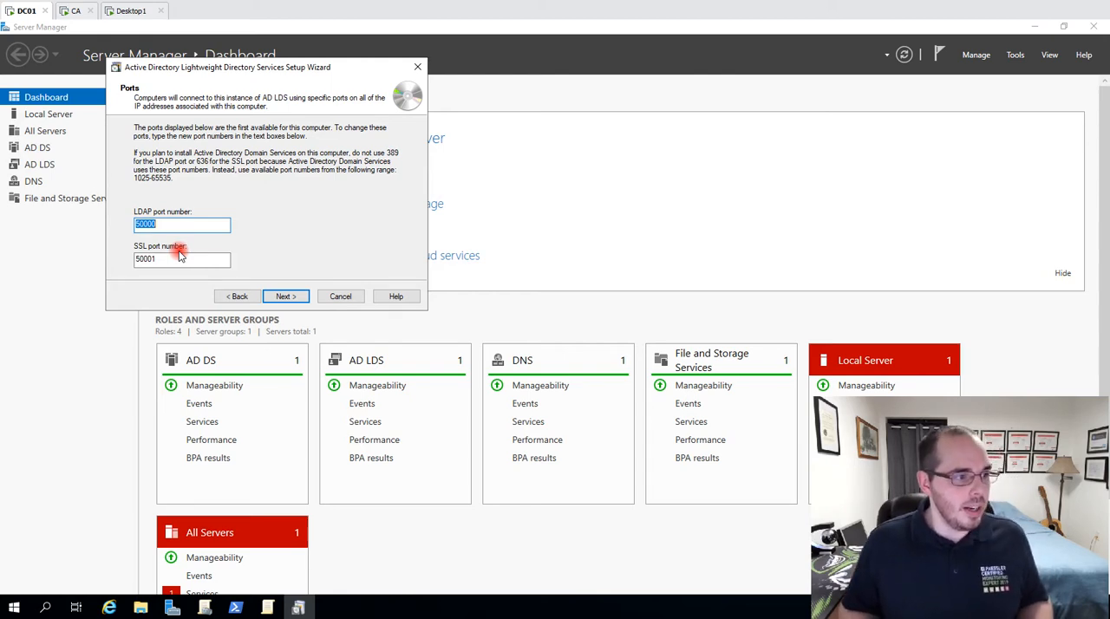
Try LDAP port 389 and SSL port 636 for the AD LDS instance.
text(389)
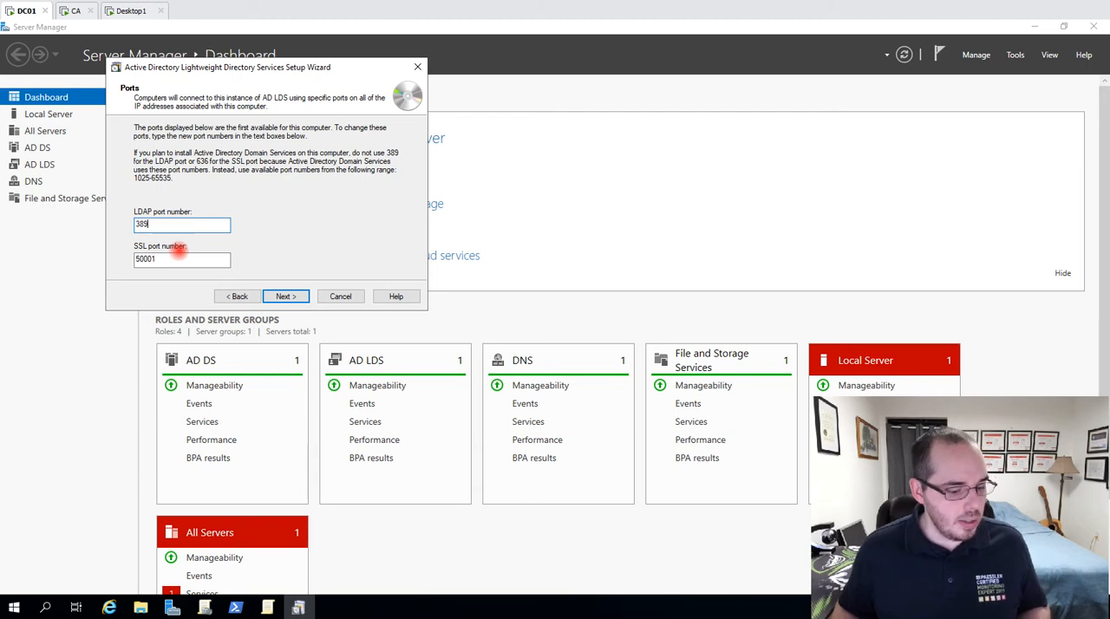
key(Tab)
text(636)
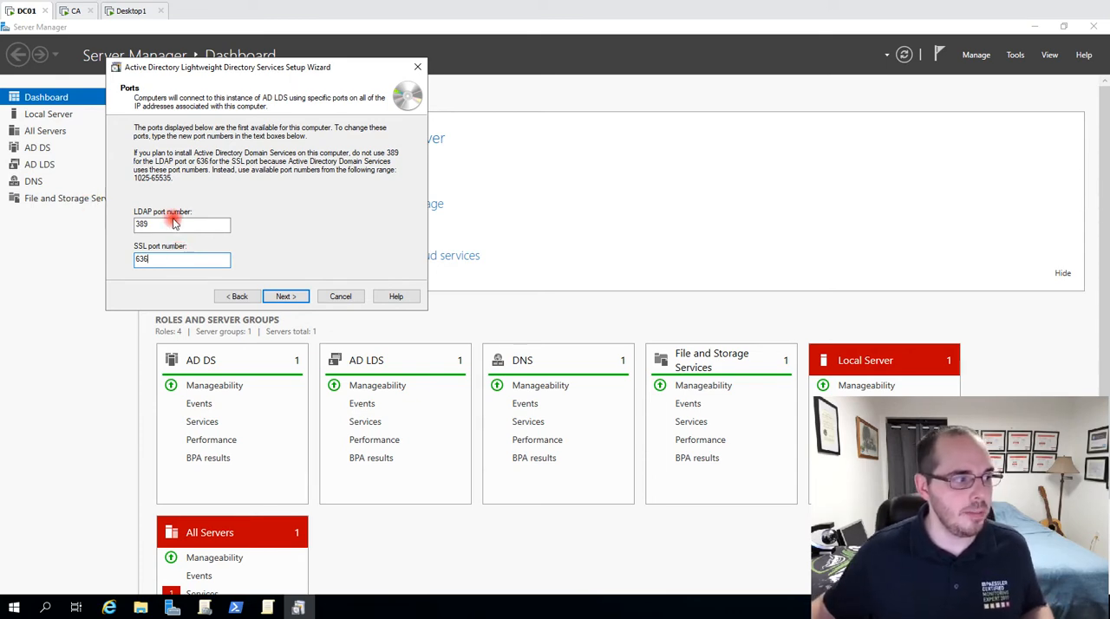
Set the instance's LDAP port to 50000 and SSL port to 50001, and accept the port settings.
drag(173, 223, 101, 223)
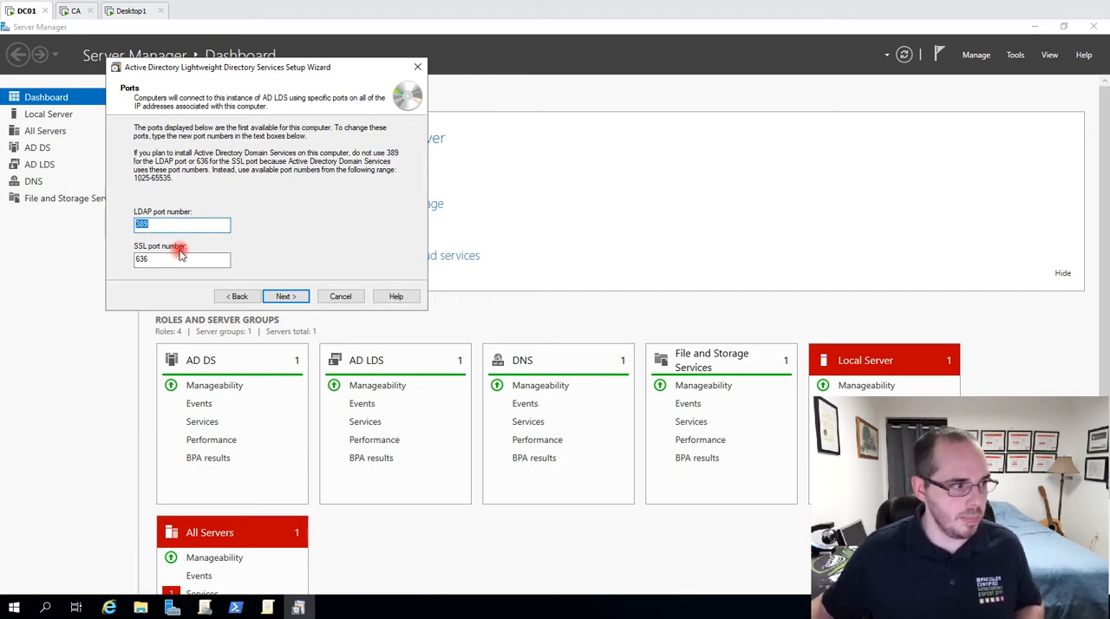
key(ctrl+z)
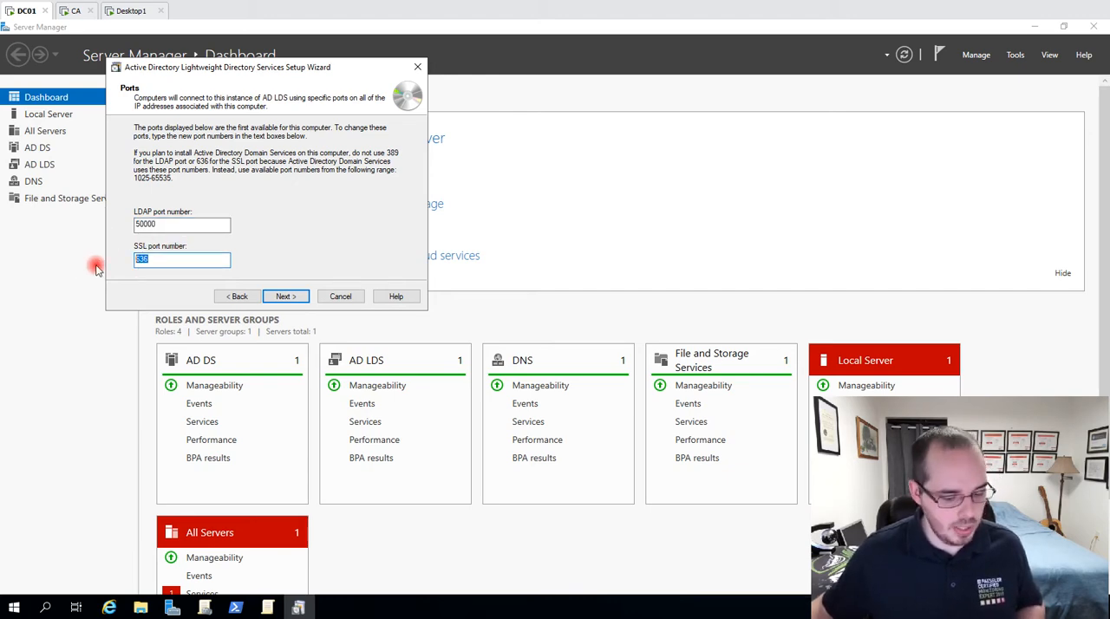
text(50001)
key(shift+Home)
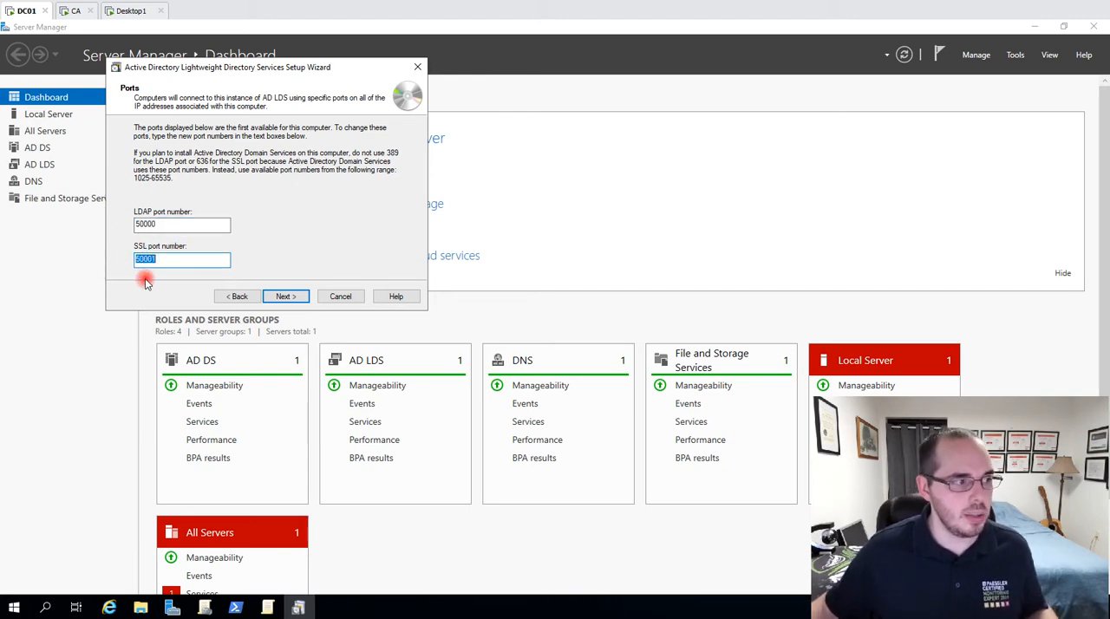
click(285, 298)
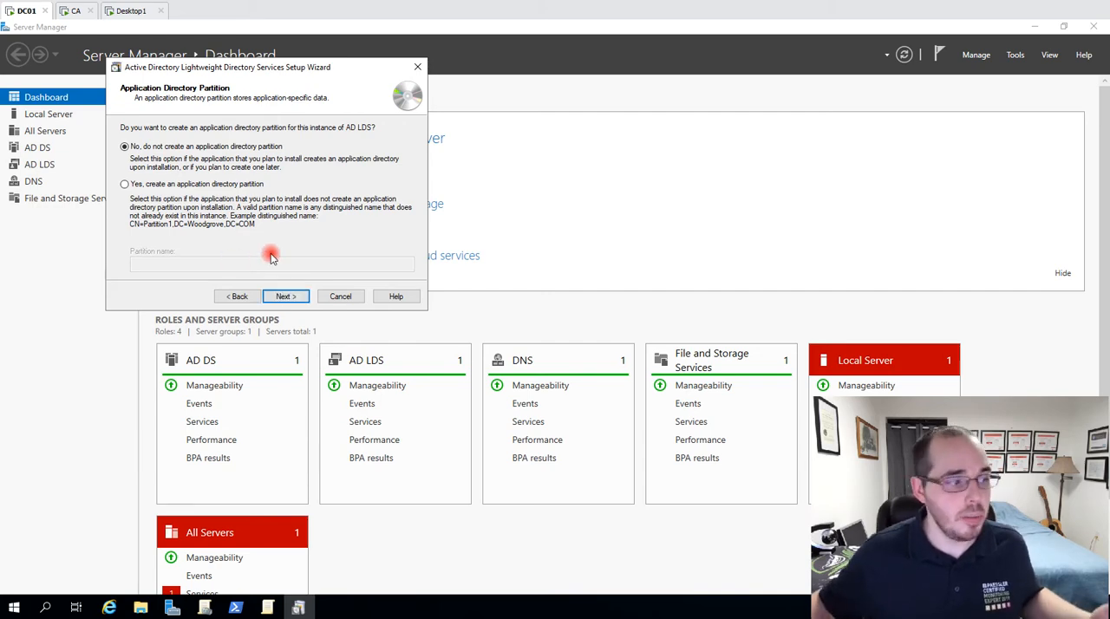
Decline creating an application directory partition and accept the default locations for the data and data recovery files.
click(286, 296)
click(161, 170)
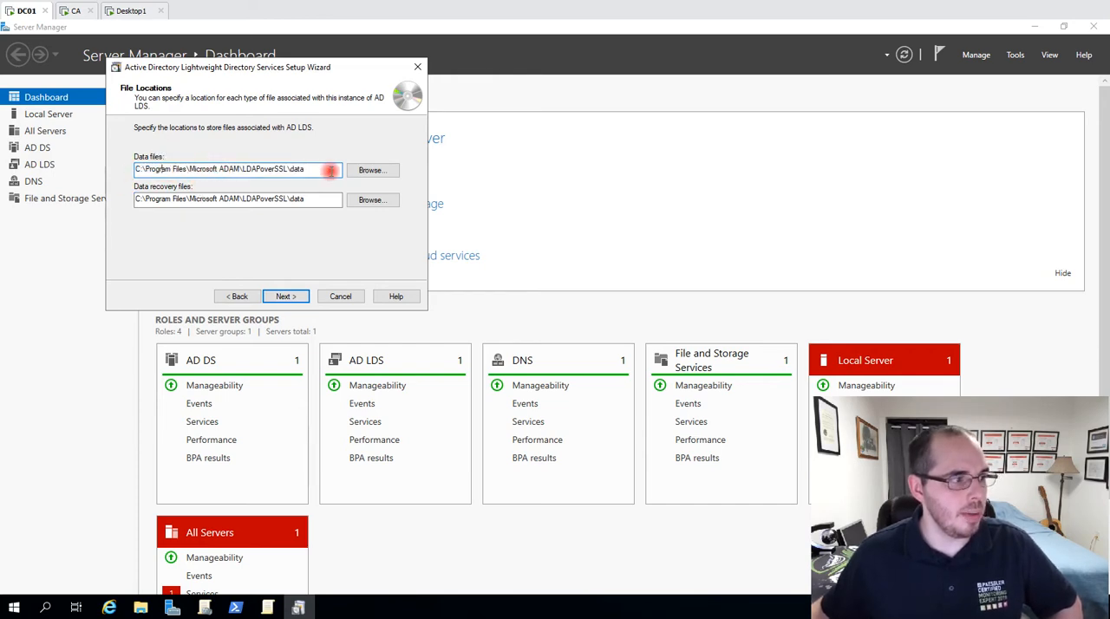
drag(327, 171, 177, 178)
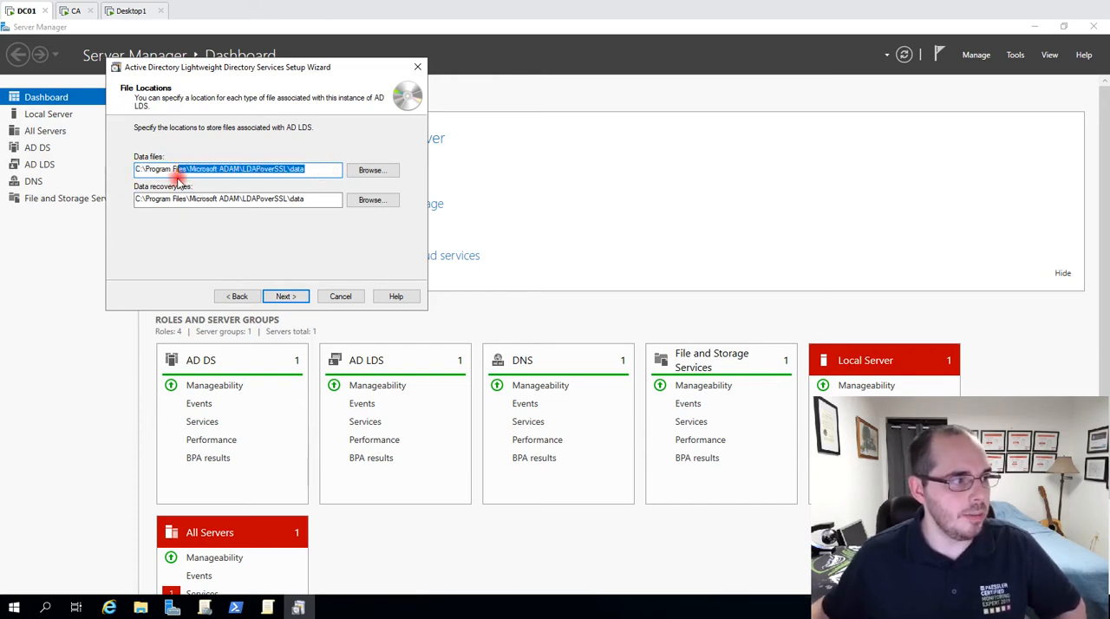
click(244, 176)
click(286, 296)
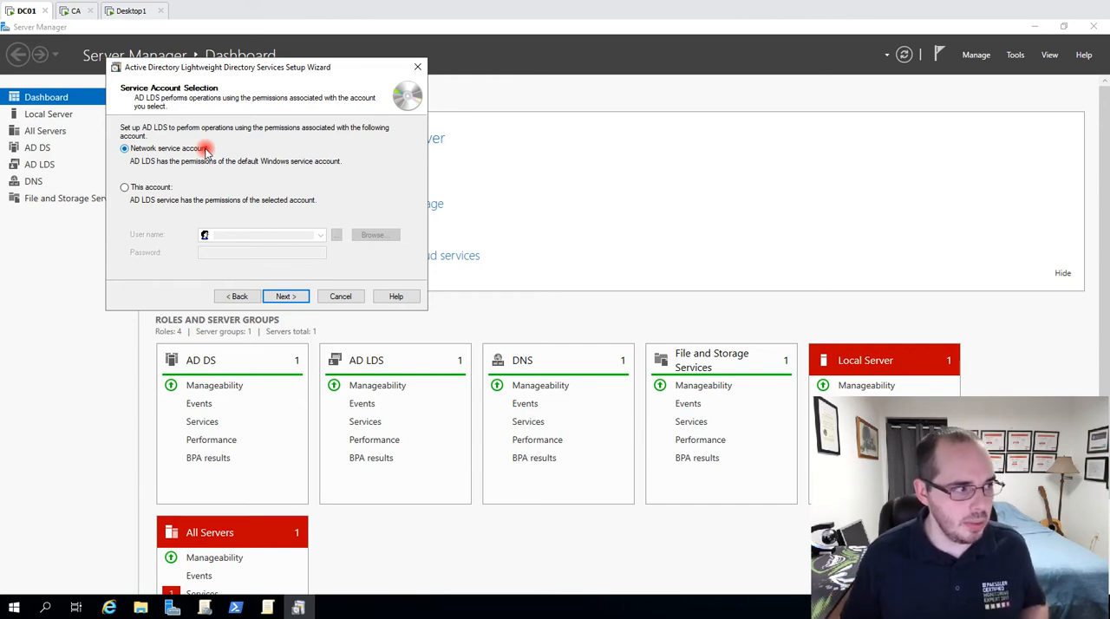
Choose a specific account instead of the network service account for running AD LDS.
click(126, 188)
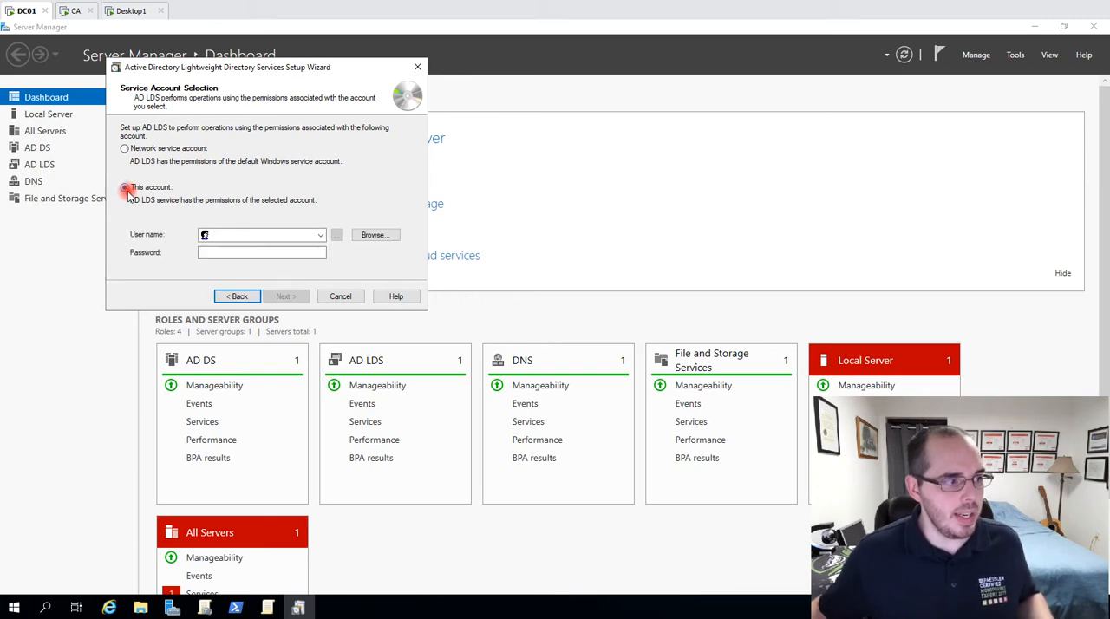
click(278, 232)
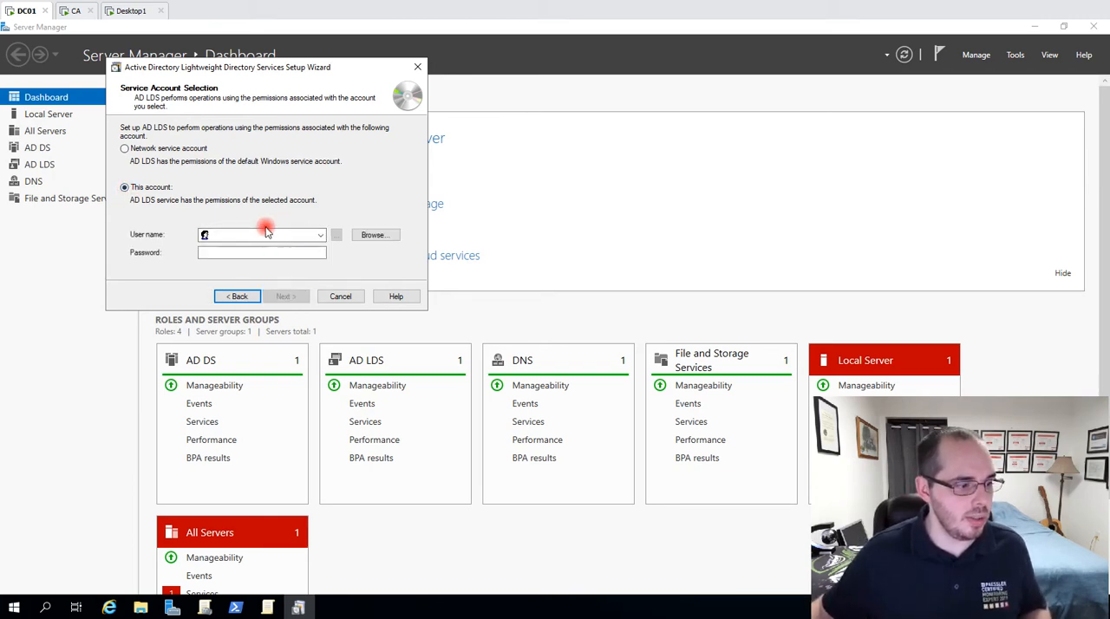
Switch to Windows PowerShell and run gpedit.msc to open the Local Group Policy Editor.
click(235, 607)
click(770, 290)
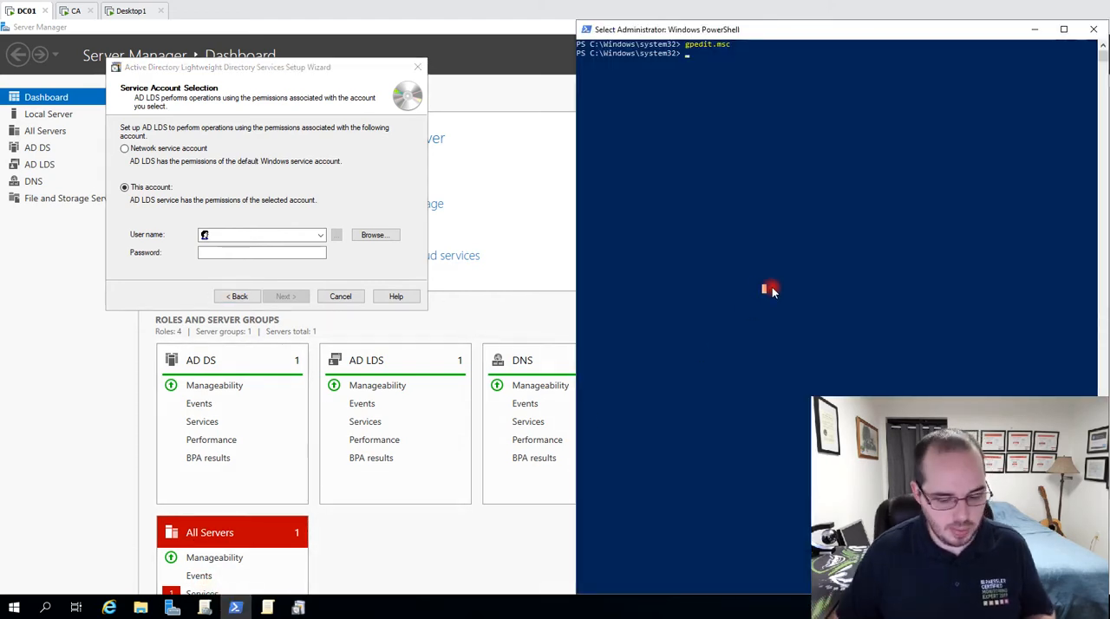
text(gpe)
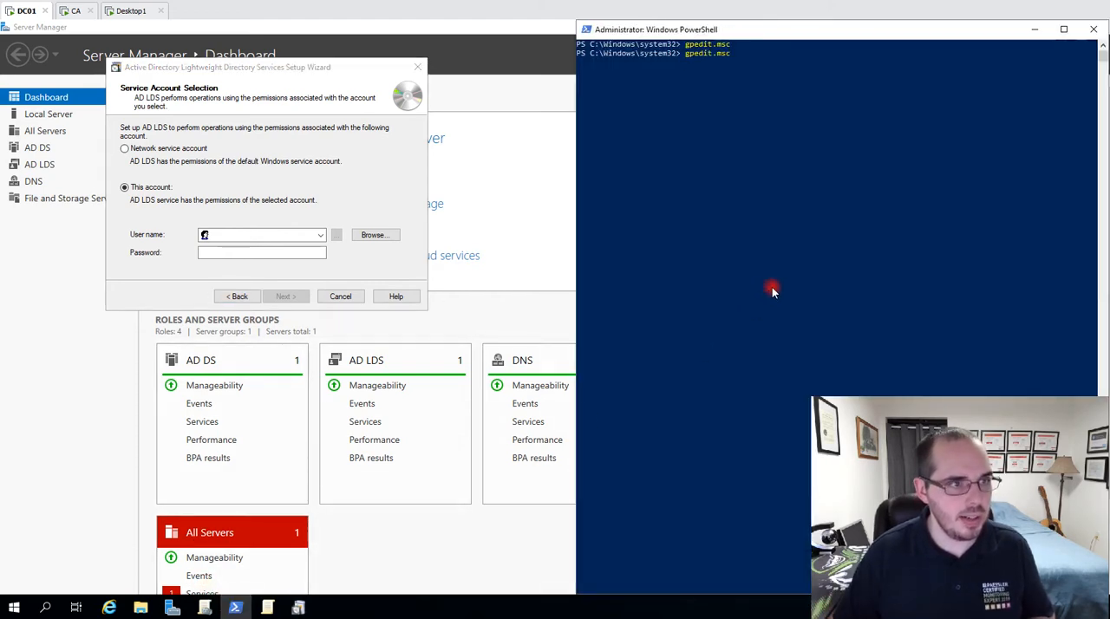
text(dit.msc)
key(Return)
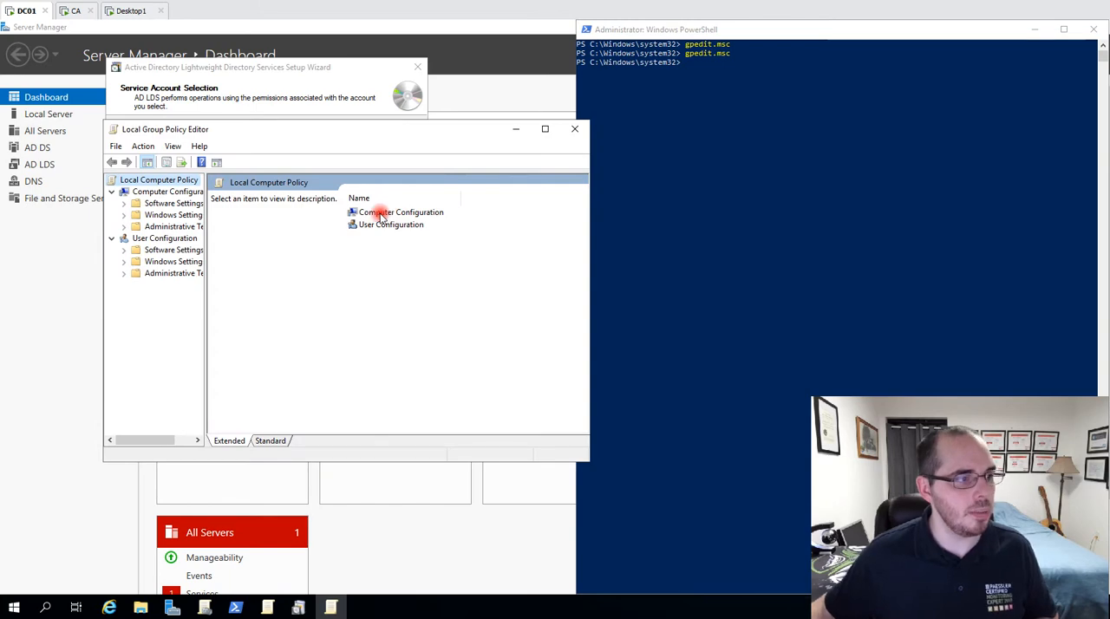
Find the "Log on as a service" policy in User Rights Assignment under the computer's Windows security settings and Local Policies.
double_click(380, 215)
click(378, 224)
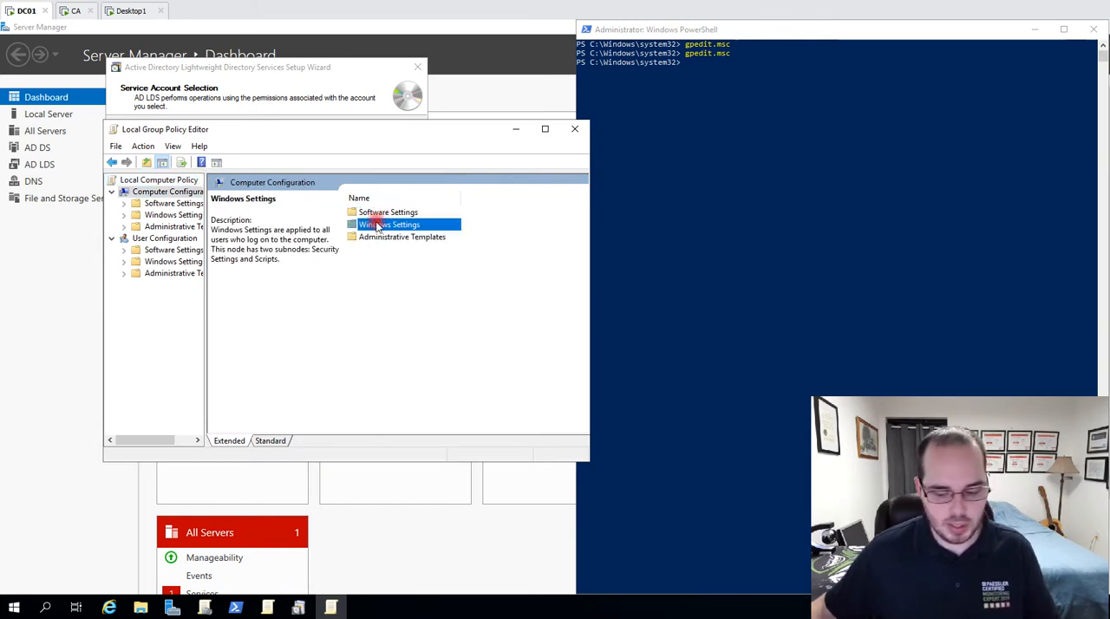
double_click(378, 225)
double_click(351, 251)
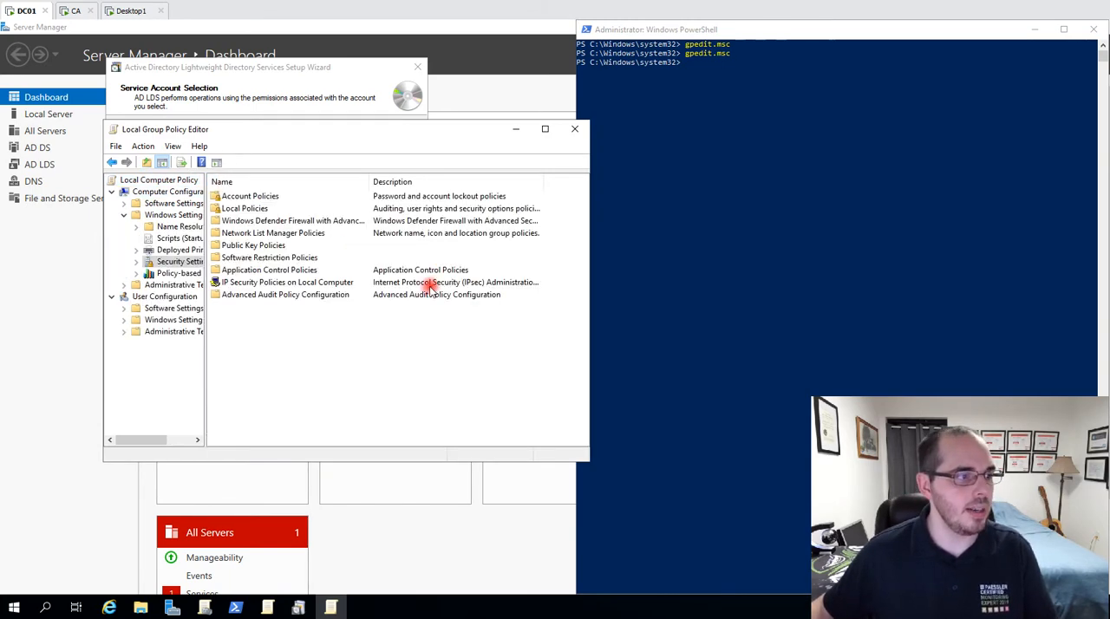
double_click(238, 211)
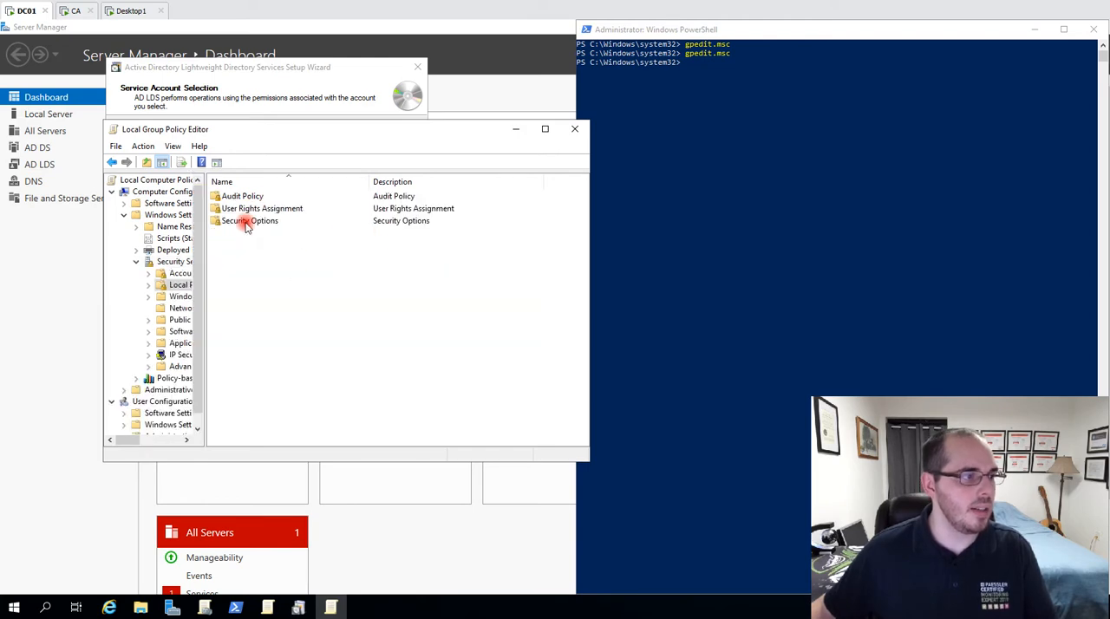
click(256, 211)
double_click(264, 221)
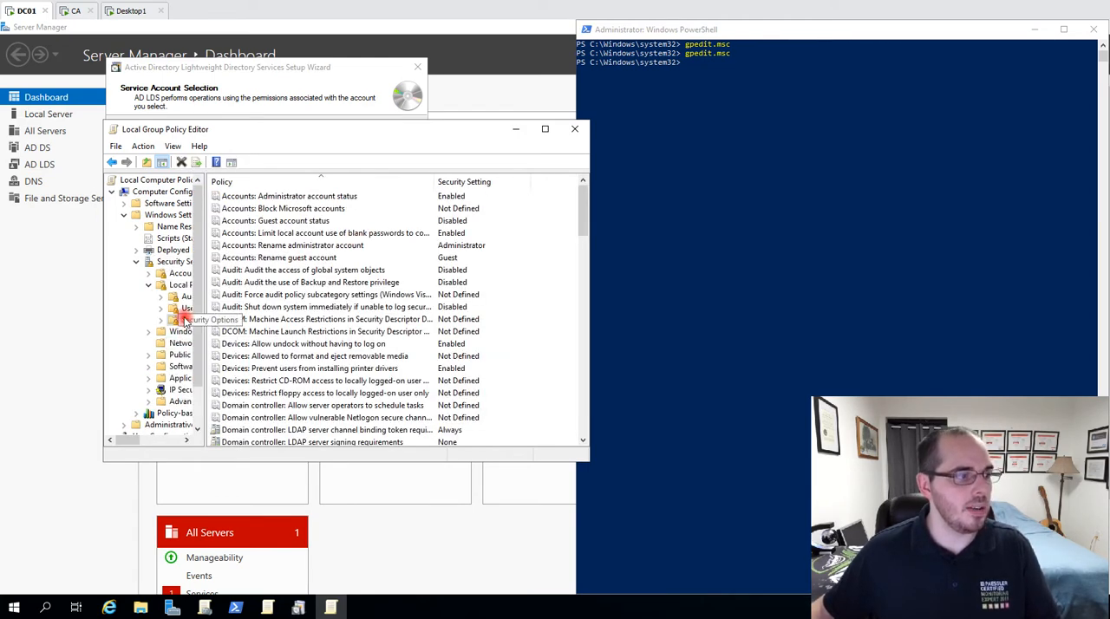
click(186, 309)
scroll(303, 330, down, 8)
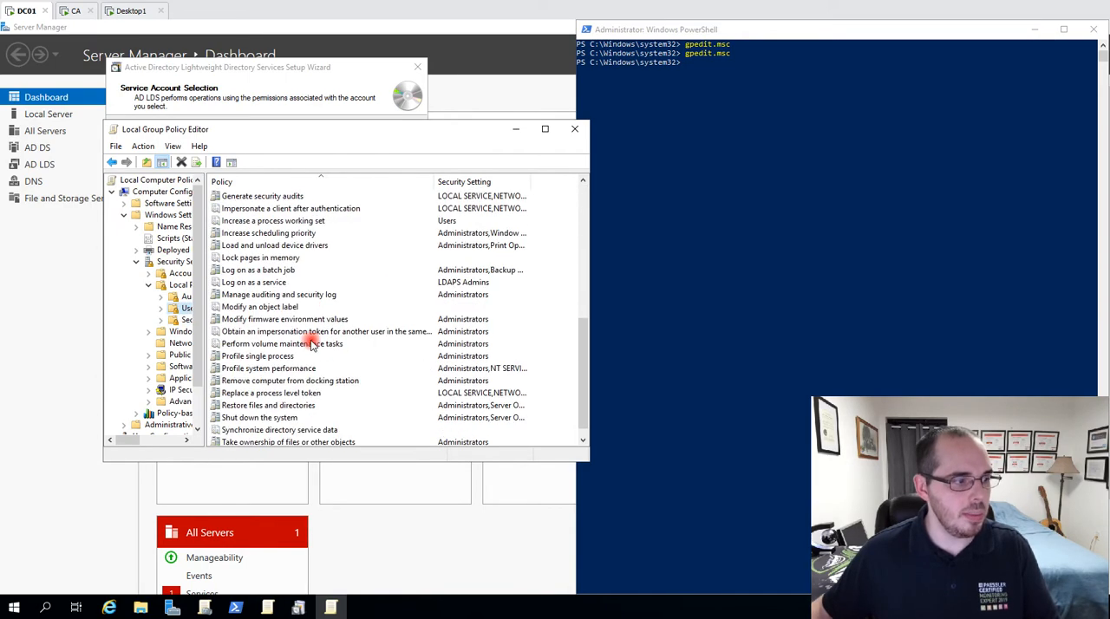
Check which accounts are granted the "Log on as a service" right, leave it unchanged, and close the Local Group Policy Editor.
click(297, 283)
double_click(303, 283)
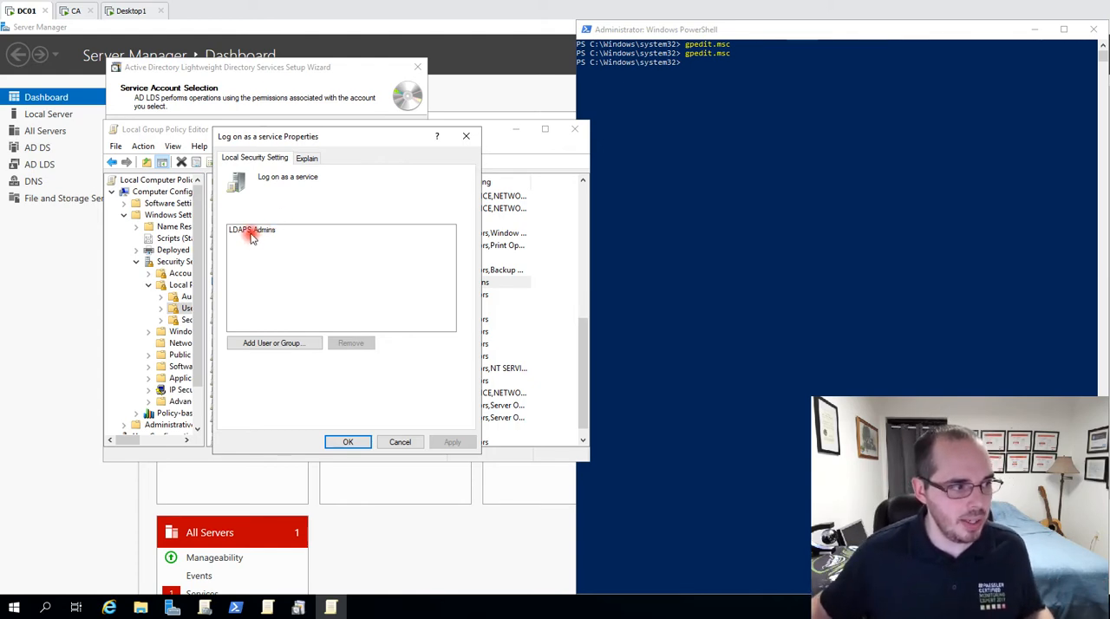
click(466, 137)
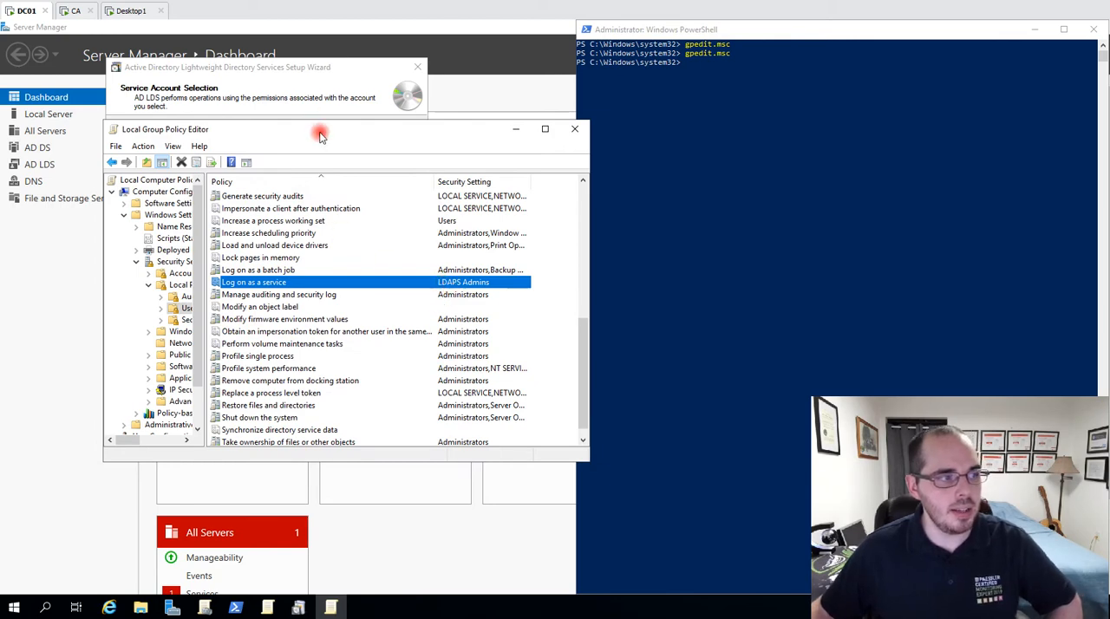
drag(321, 136, 362, 137)
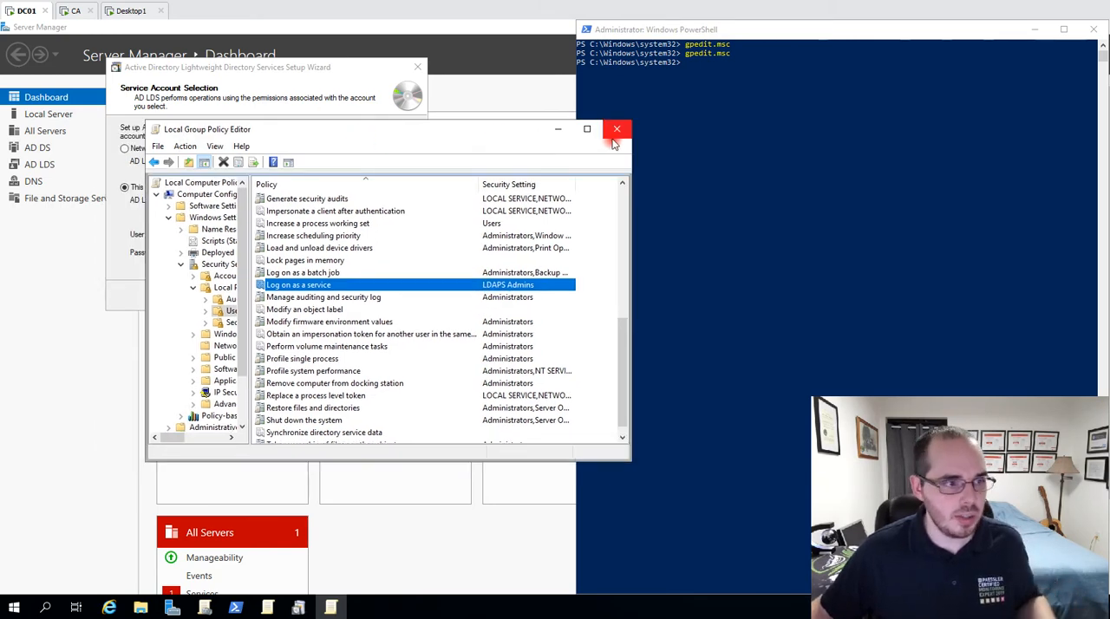
click(615, 130)
Search the entire directory for "ldap" and choose LDAP User as the AD LDS service account.
click(217, 241)
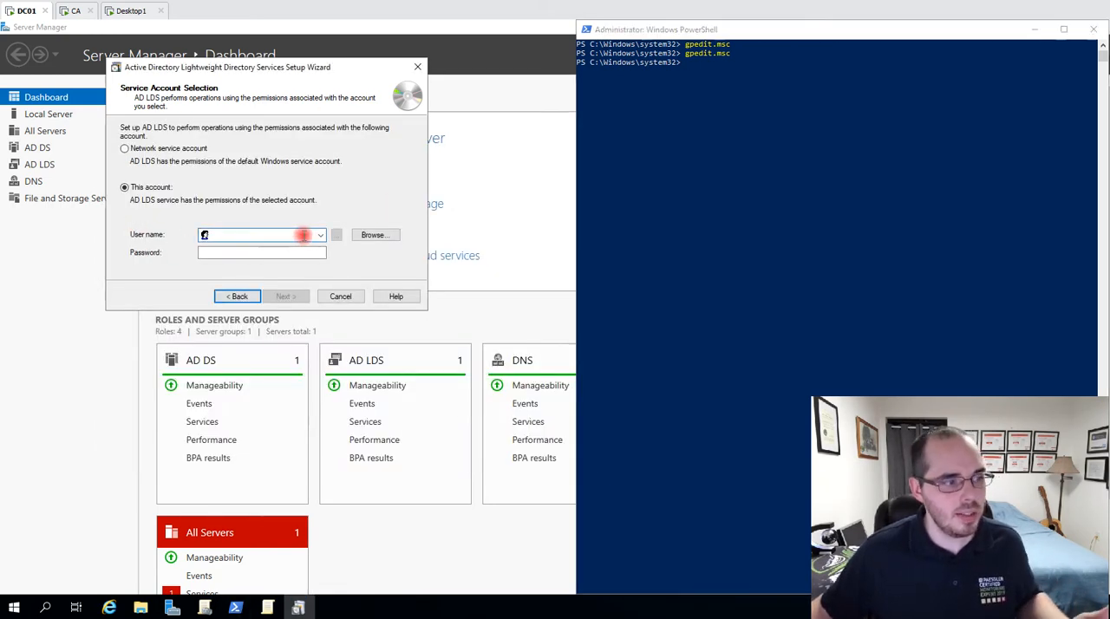
click(373, 235)
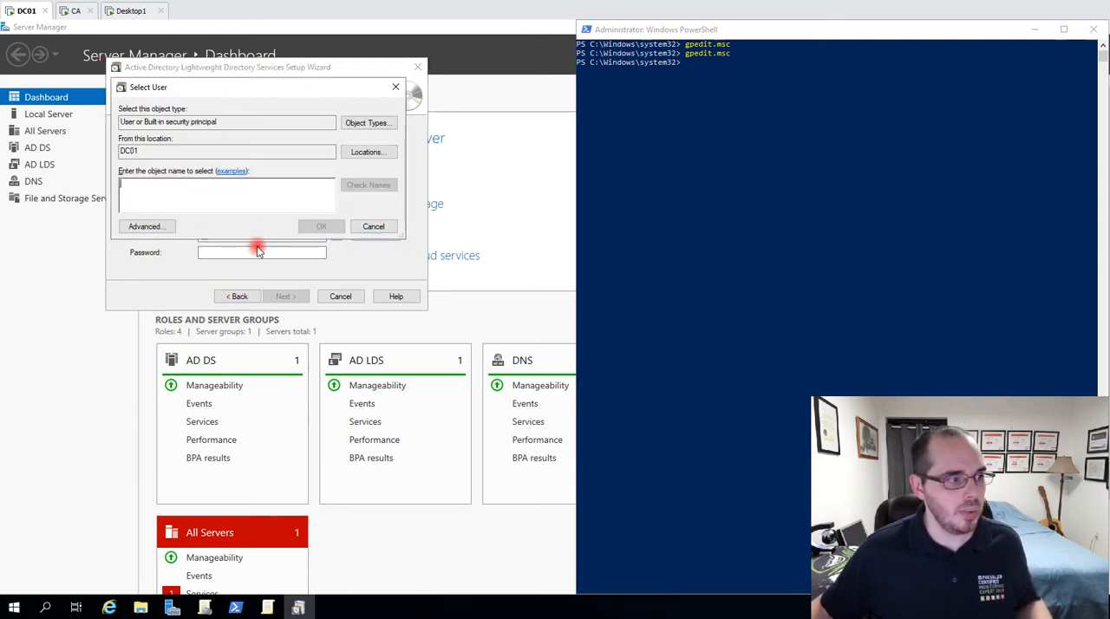
text(ldap)
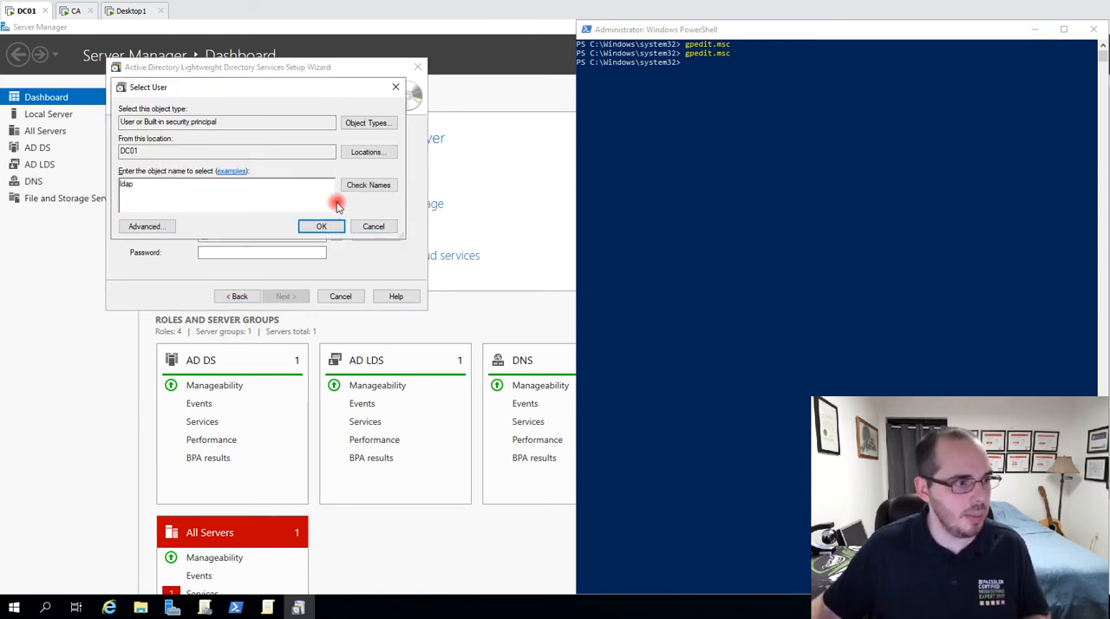
click(366, 185)
click(245, 183)
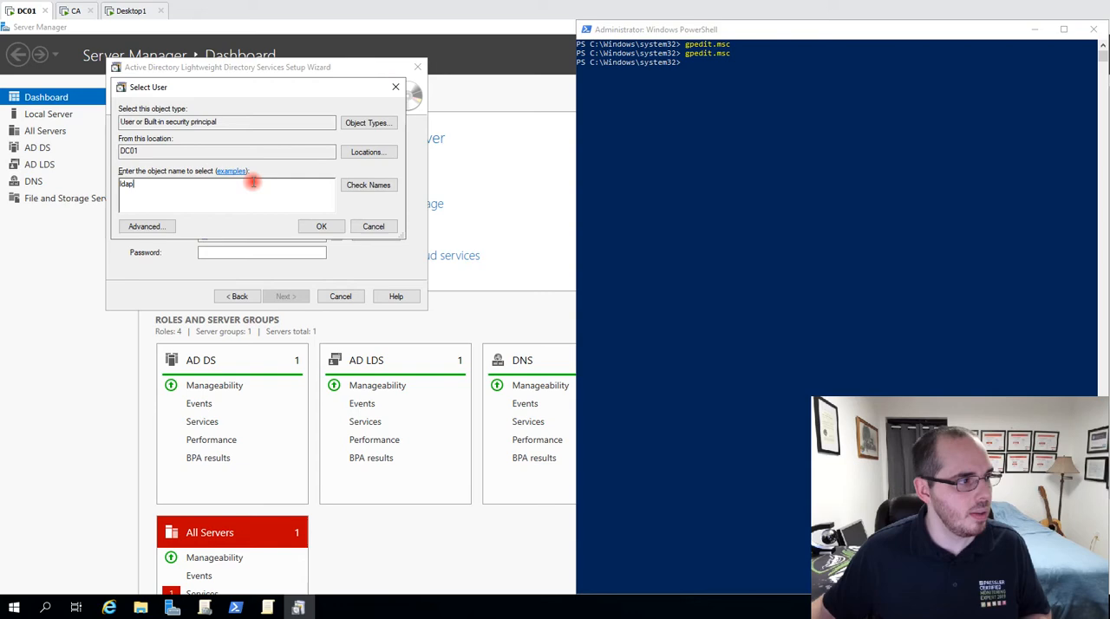
click(374, 154)
click(175, 172)
click(354, 270)
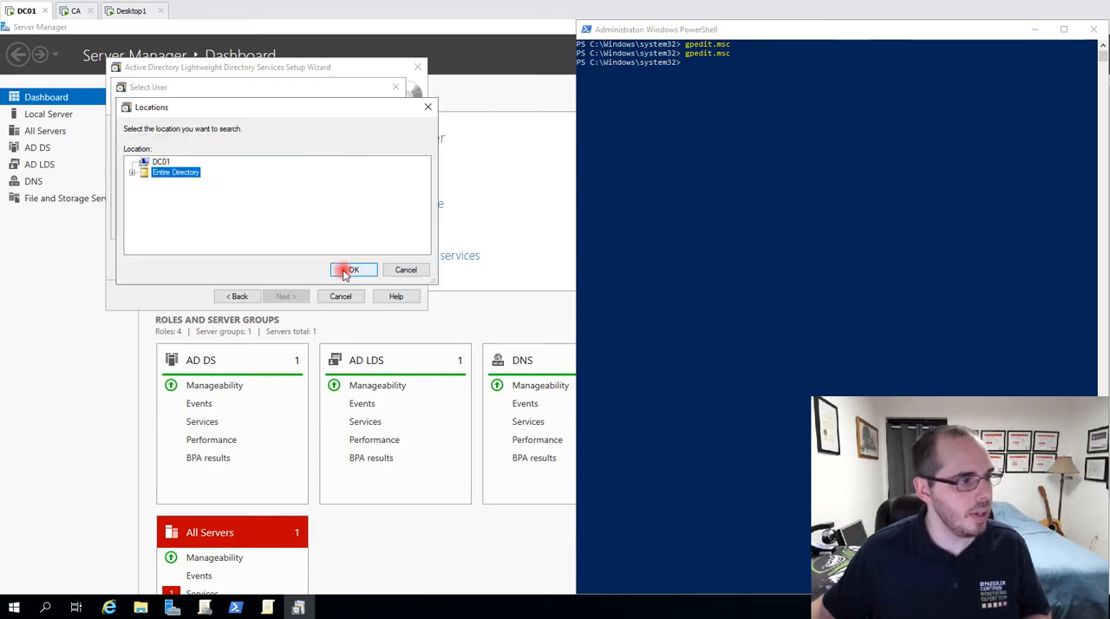
click(356, 185)
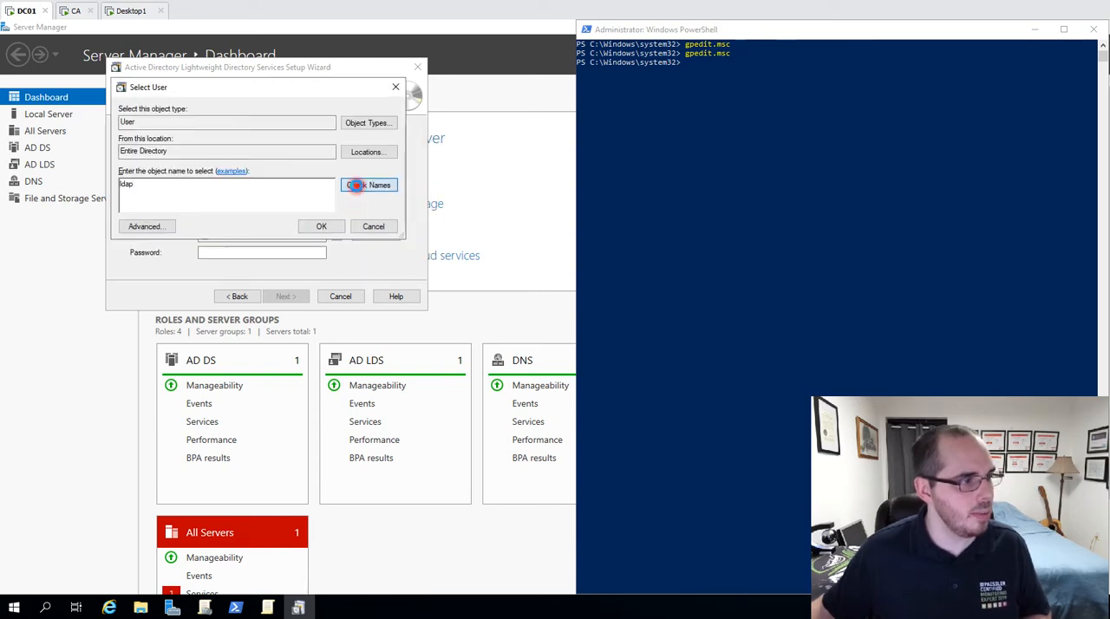
click(319, 227)
click(204, 252)
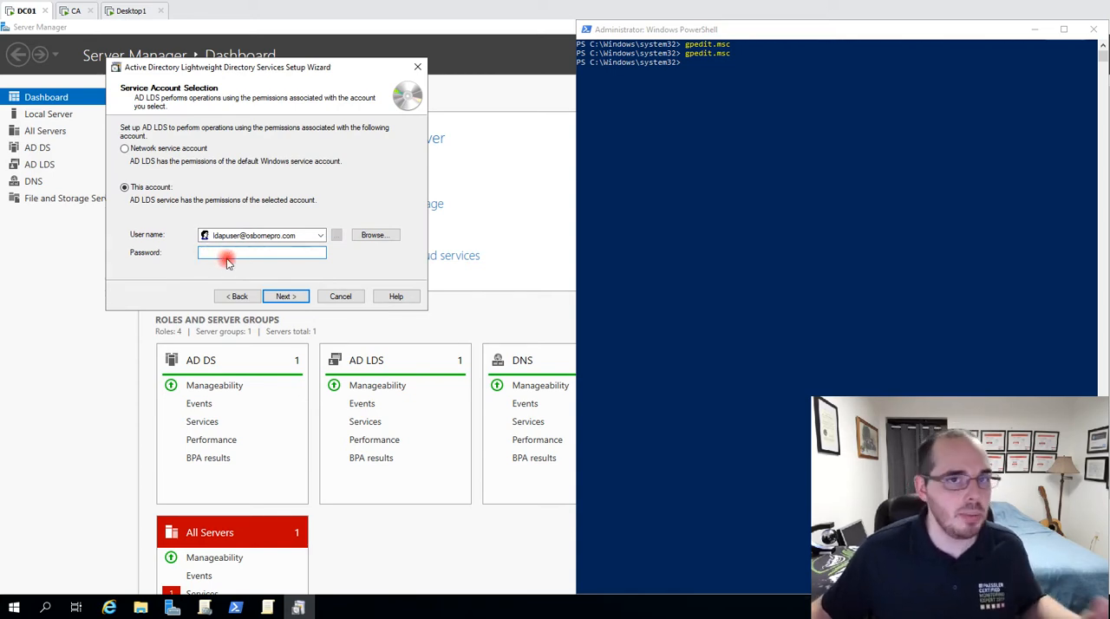
Set AD LDS to run under the network service account and continue to the administrators selection.
click(126, 149)
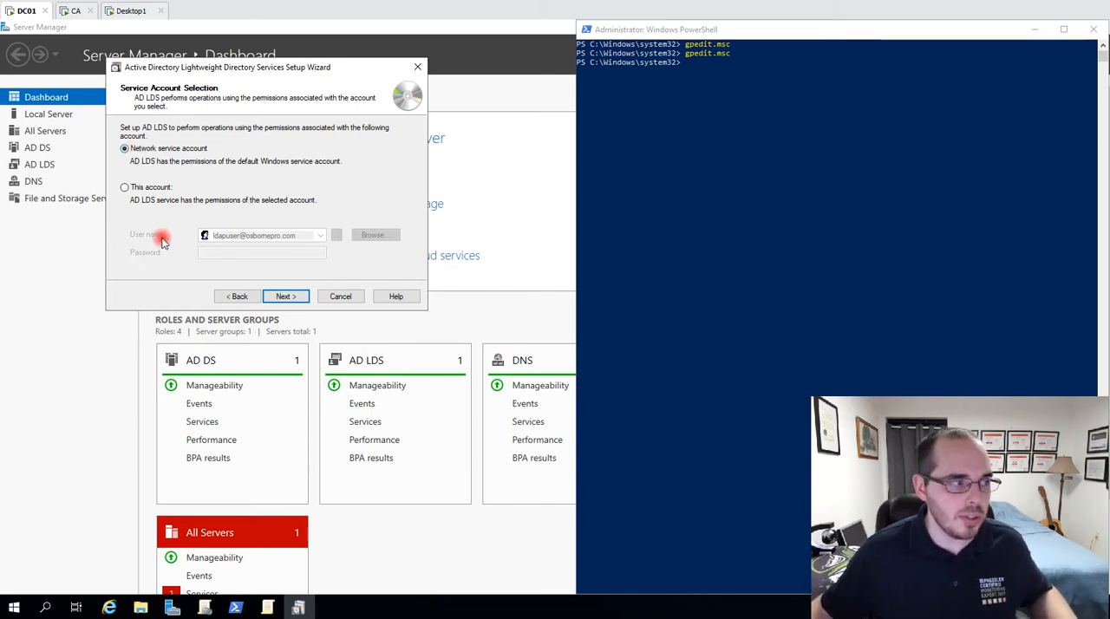
click(295, 303)
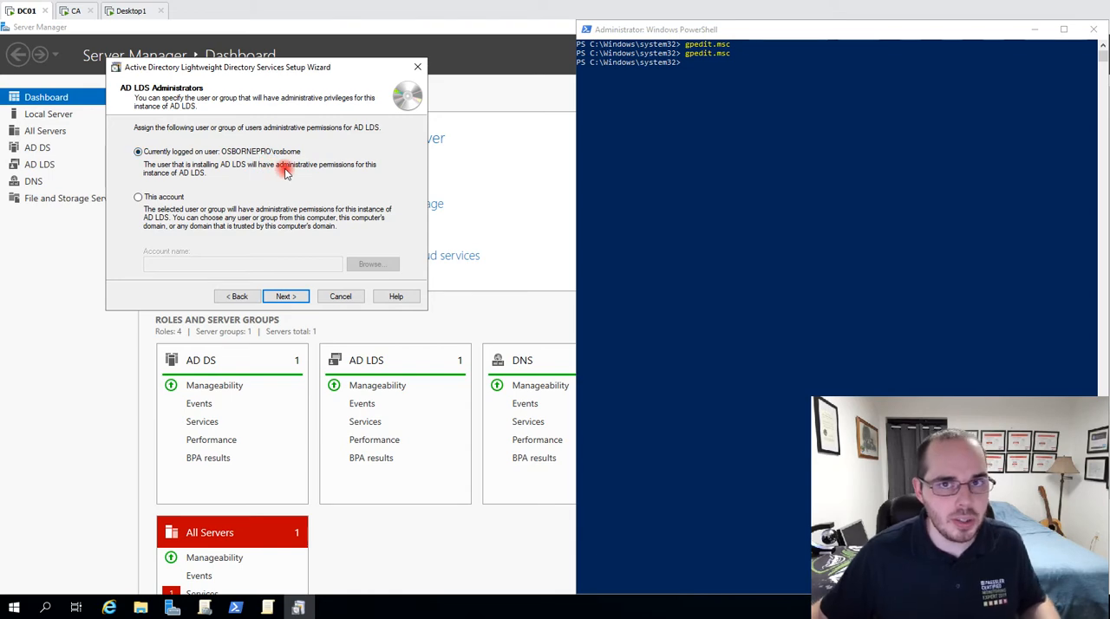
Assign the LDAPS Admins group as administrators of the AD LDS instance and continue to the LDIF file import.
click(137, 198)
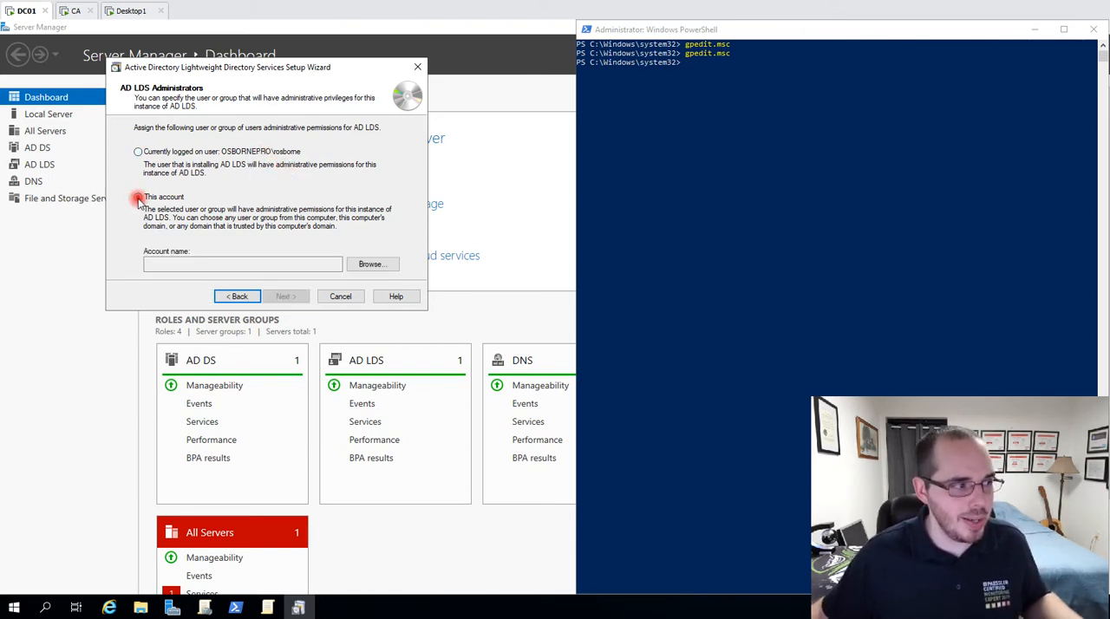
click(371, 267)
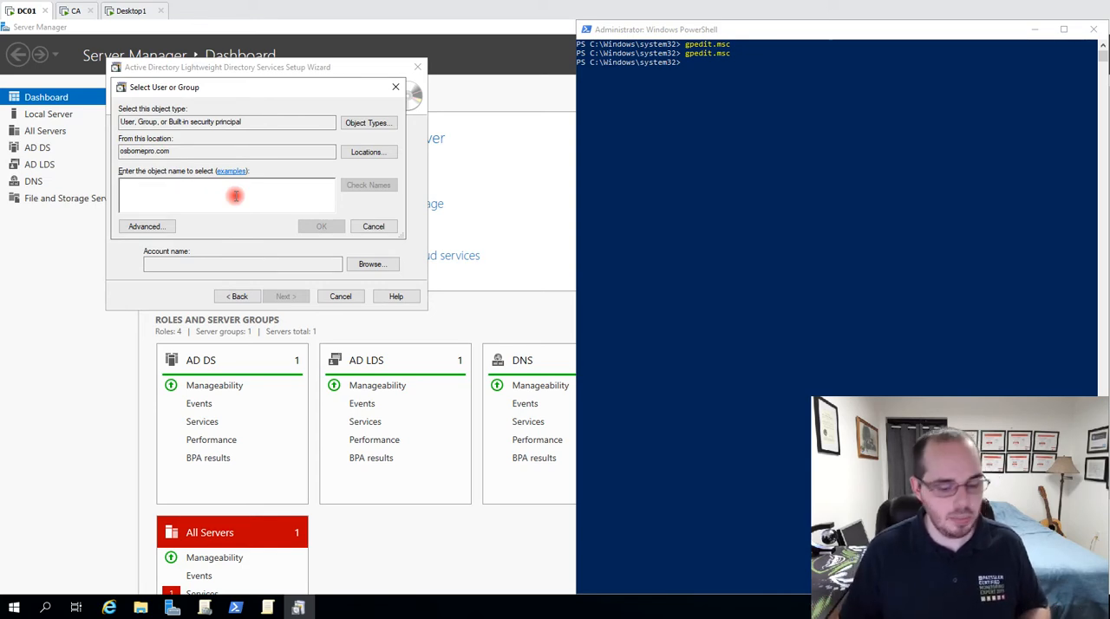
text(LDAPS)
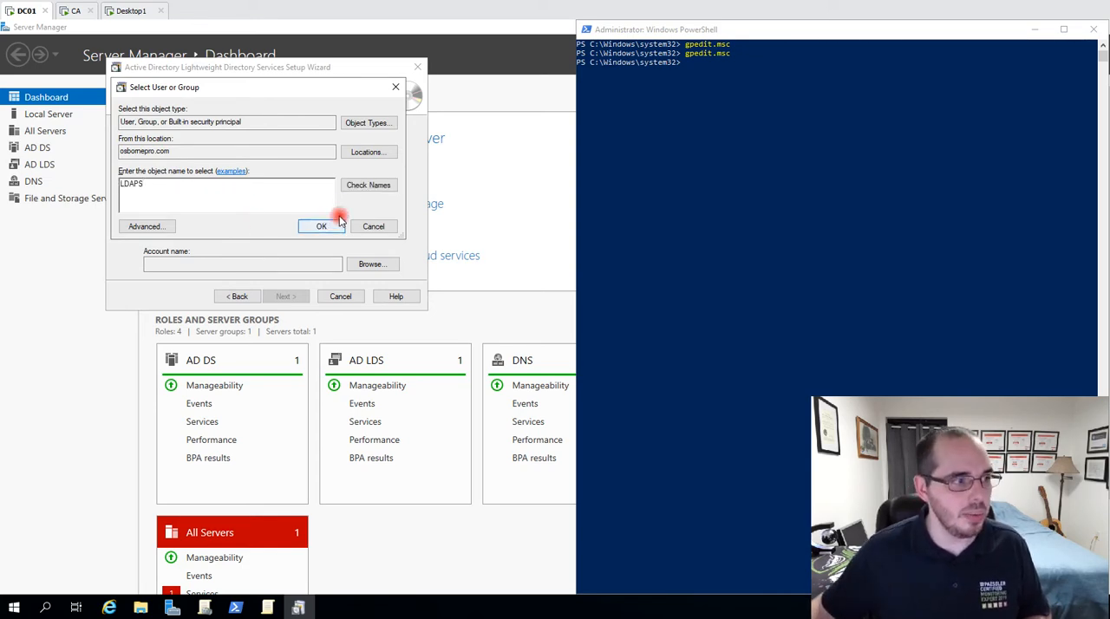
click(353, 184)
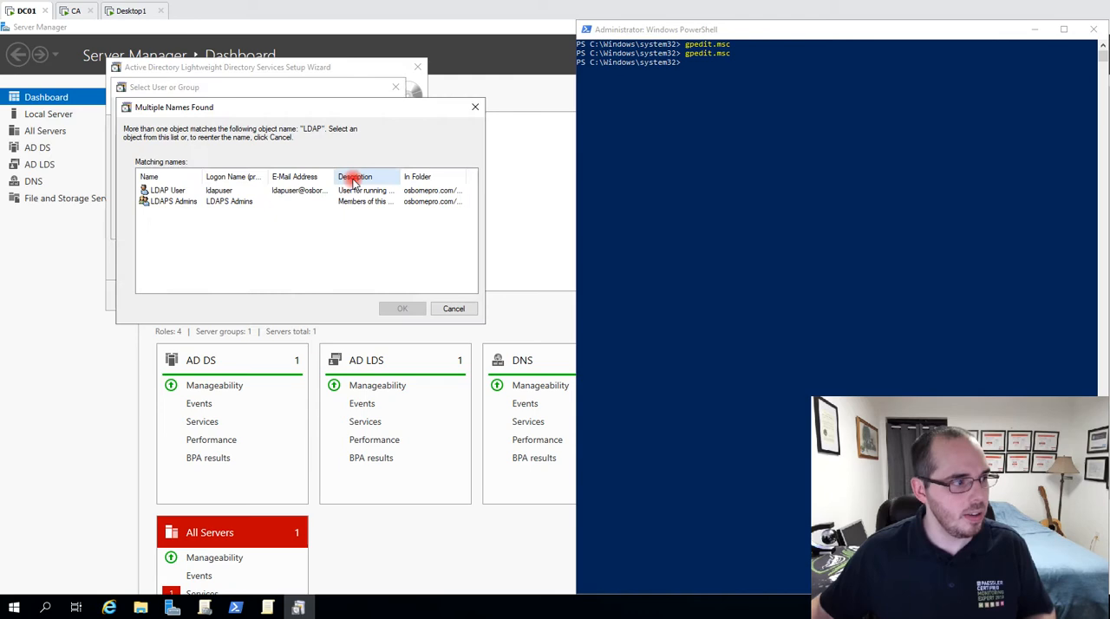
click(176, 203)
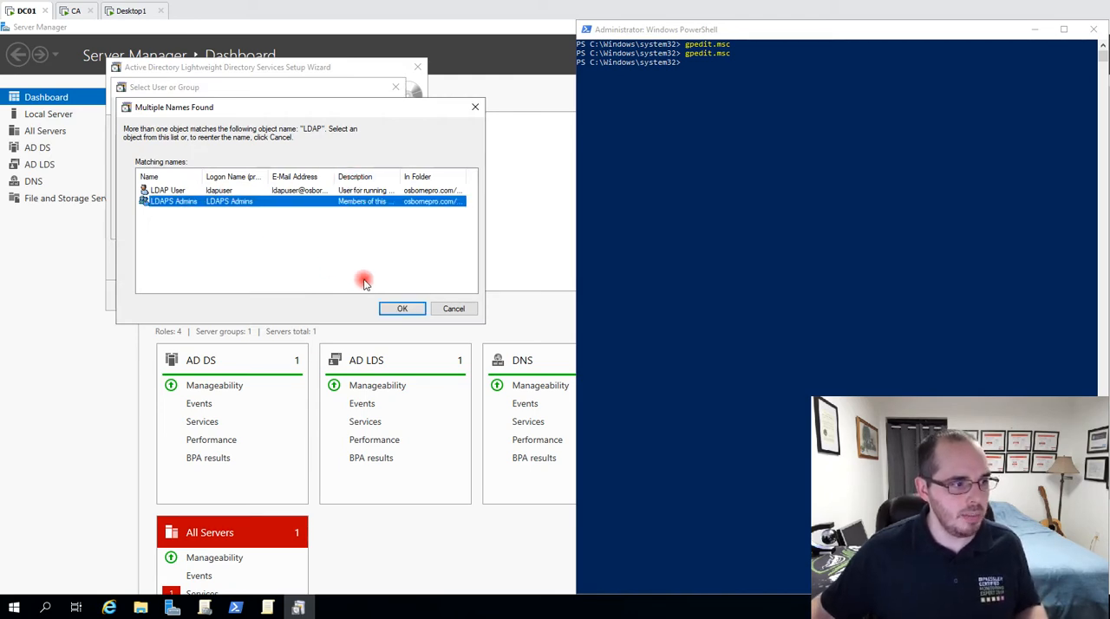
click(408, 317)
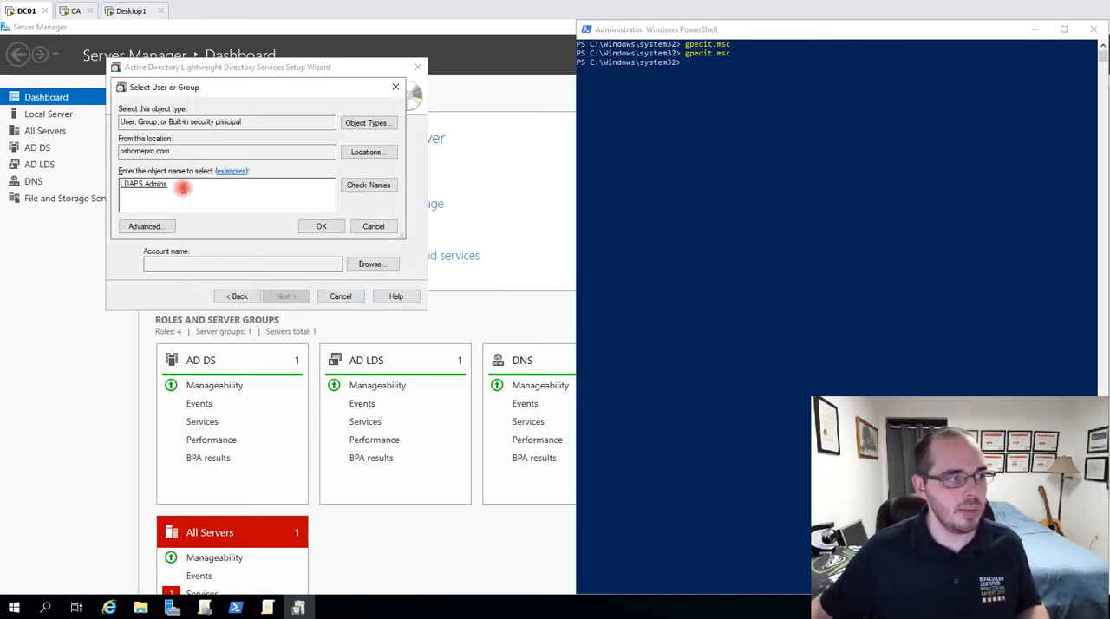
click(320, 227)
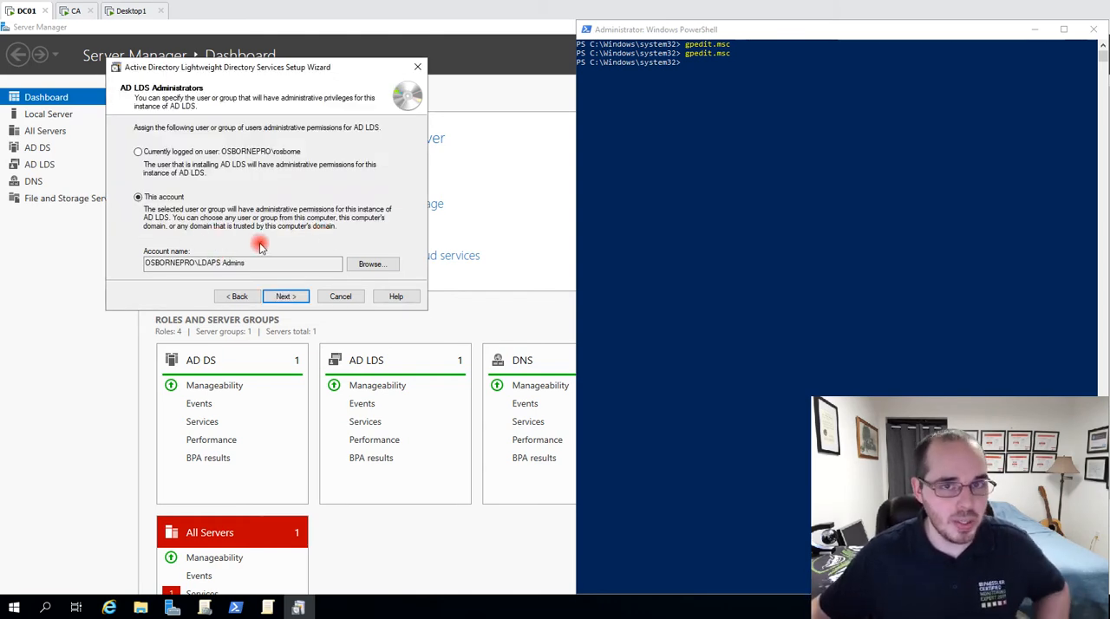
click(285, 297)
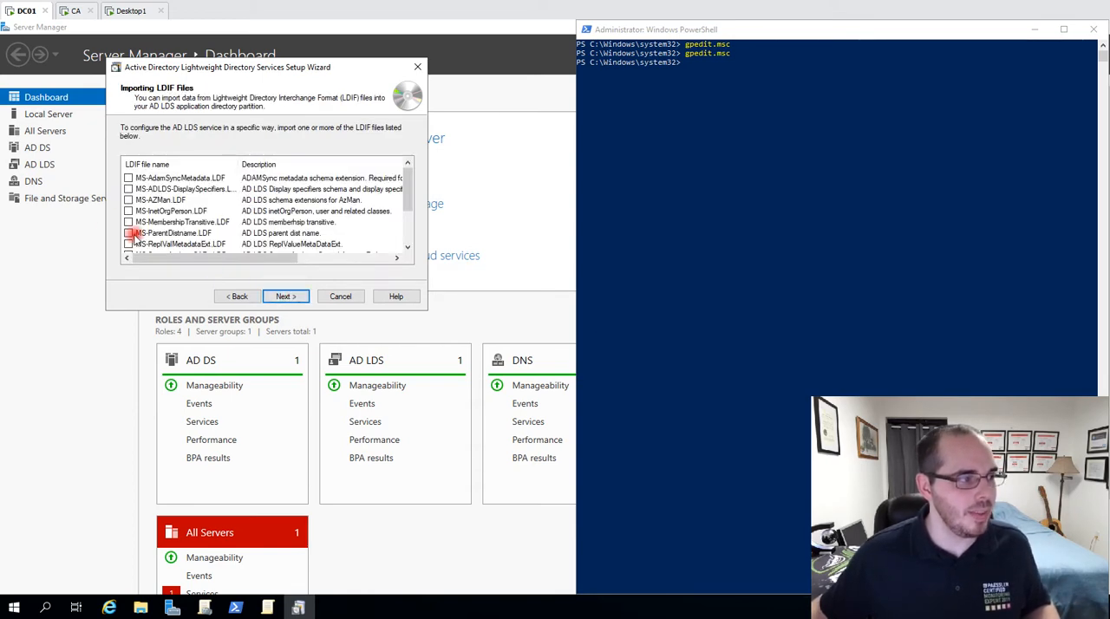
Select all listed LDIF files for import, from MS-AdamSyncMetadata.LDF through MS-UserProxyFull.LDF.
click(143, 178)
key(space)
key(Down)
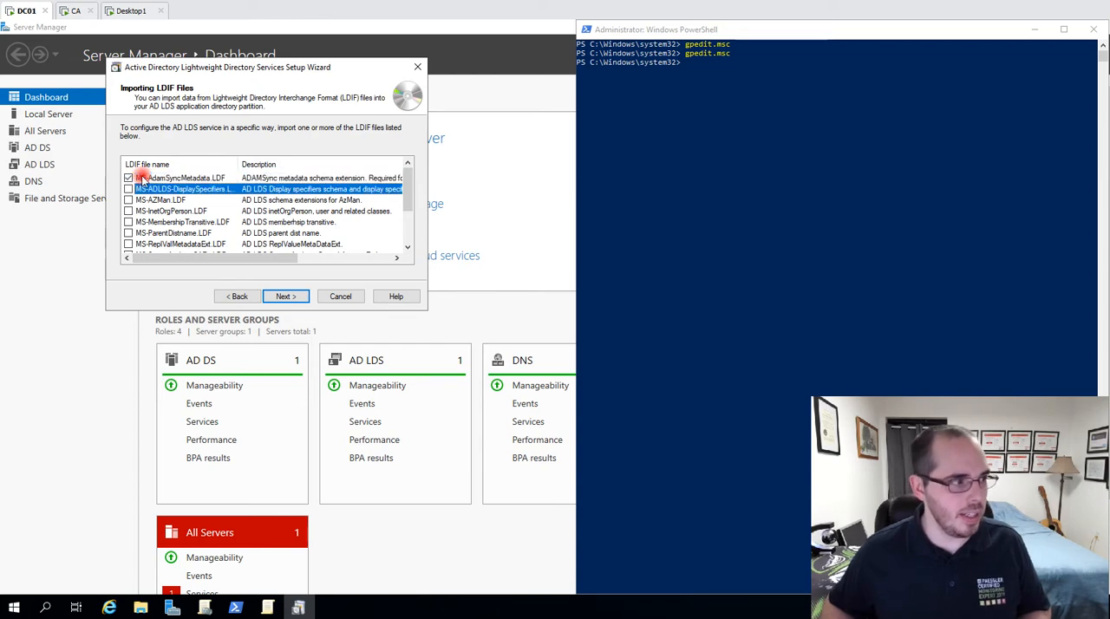
click(143, 179)
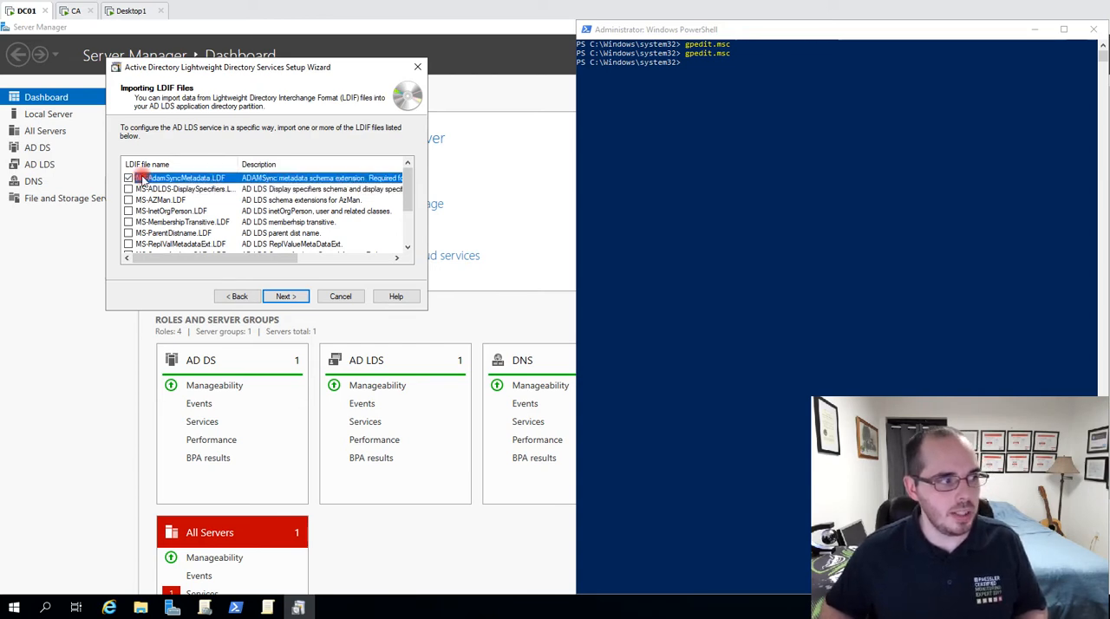
key(Down)
key(space)
key(Down)
key(space)
key(Down)
key(space)
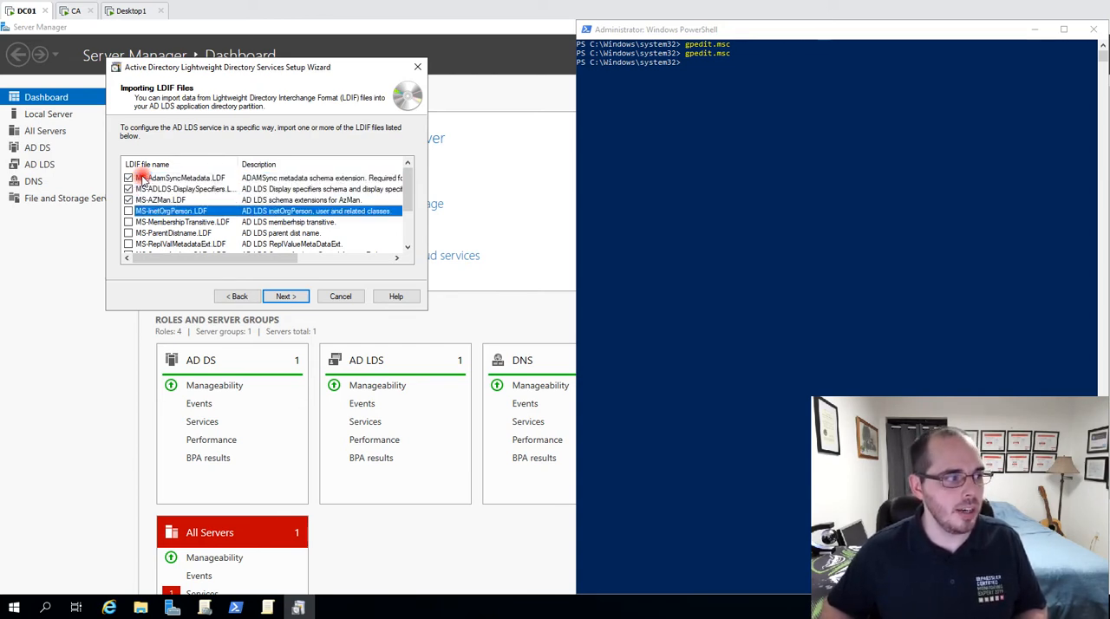
key(Down)
key(space)
key(Down)
key(space)
key(Down)
key(space)
key(Down)
key(space)
key(Down)
key(space)
key(Down)
key(space)
key(Down)
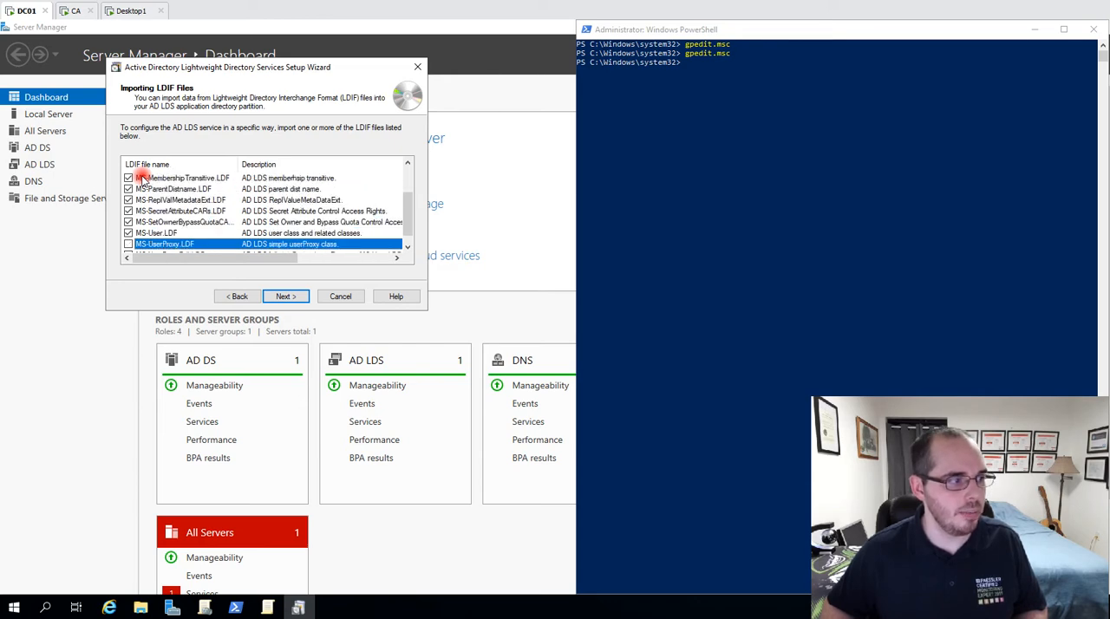
key(Down)
key(space)
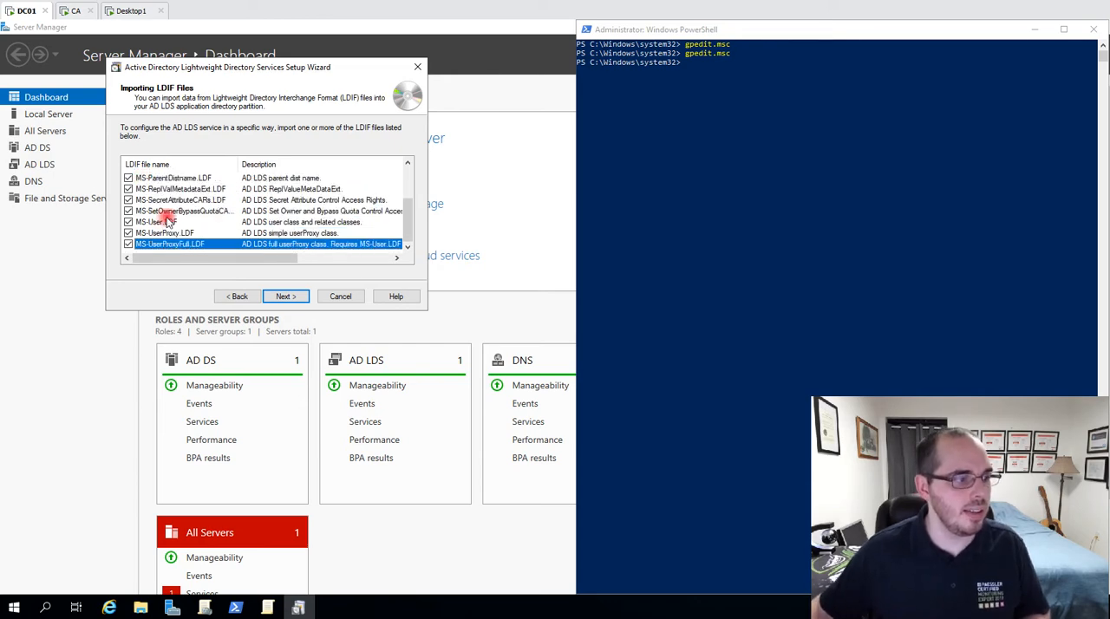
Continue to the AD LDS installation summary and cancel the setup without installing the instance.
click(282, 297)
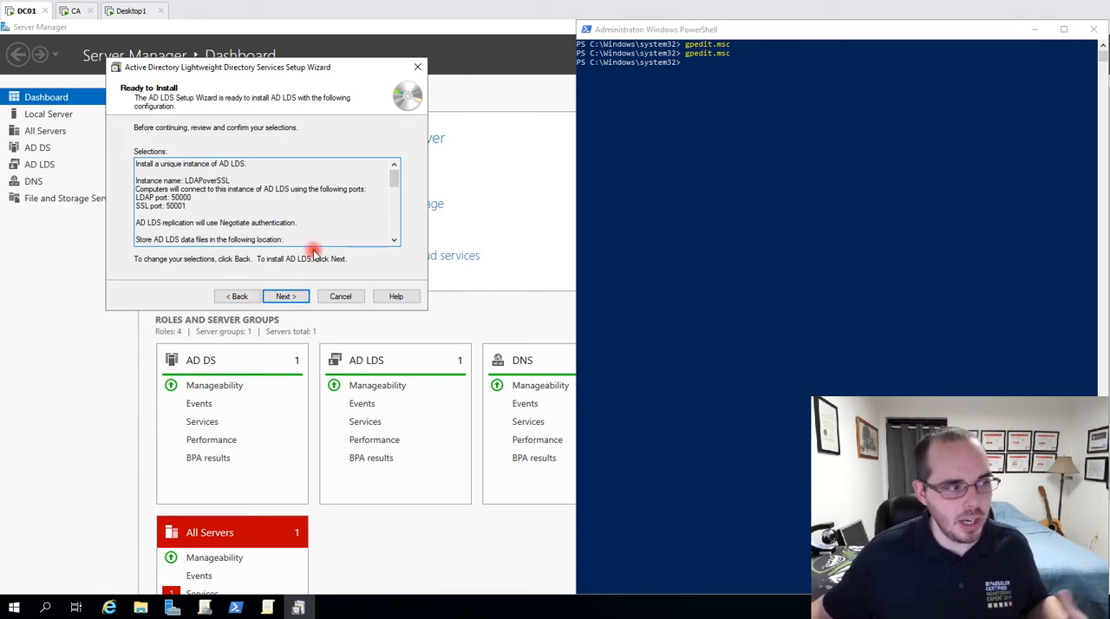
click(347, 296)
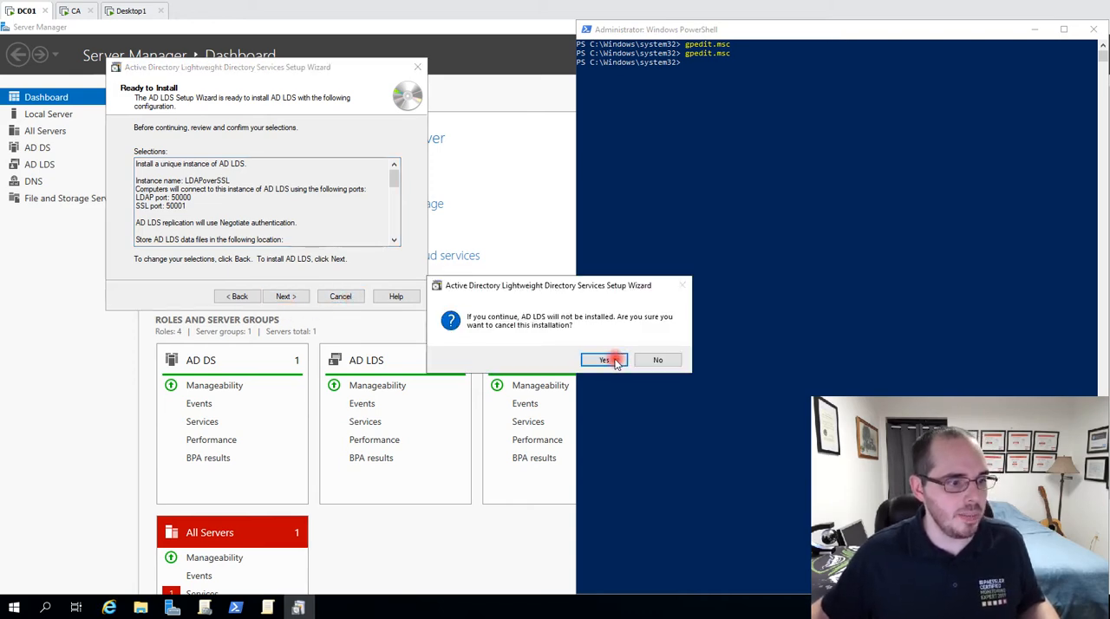
click(607, 360)
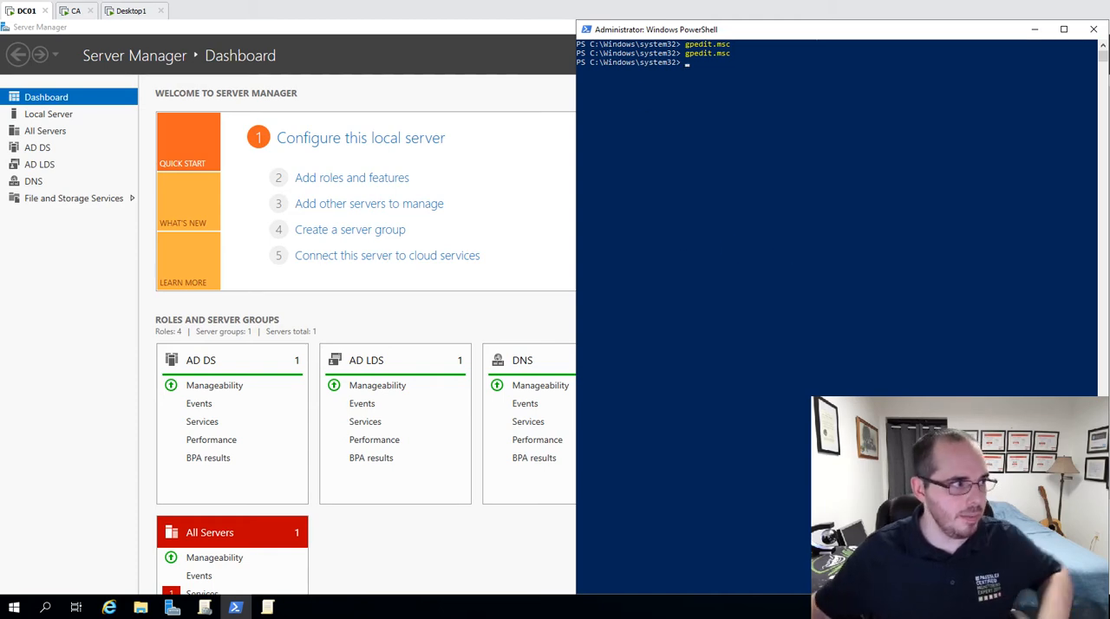
Switch to the CA server, open the Certification Authority console and expand the local certification authority.
click(65, 14)
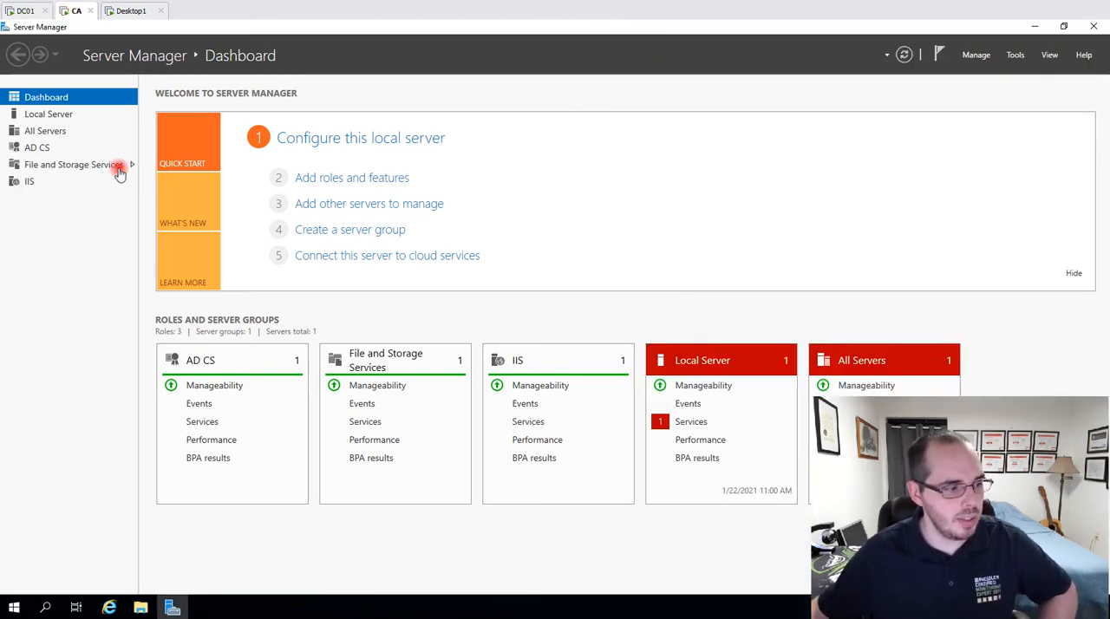
click(67, 14)
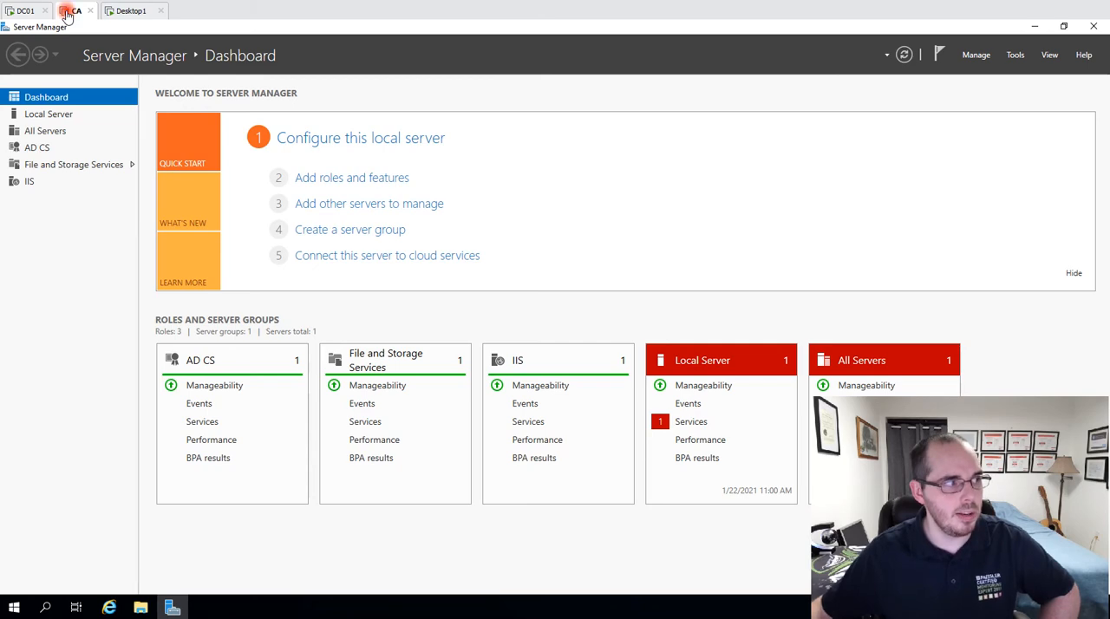
click(1016, 55)
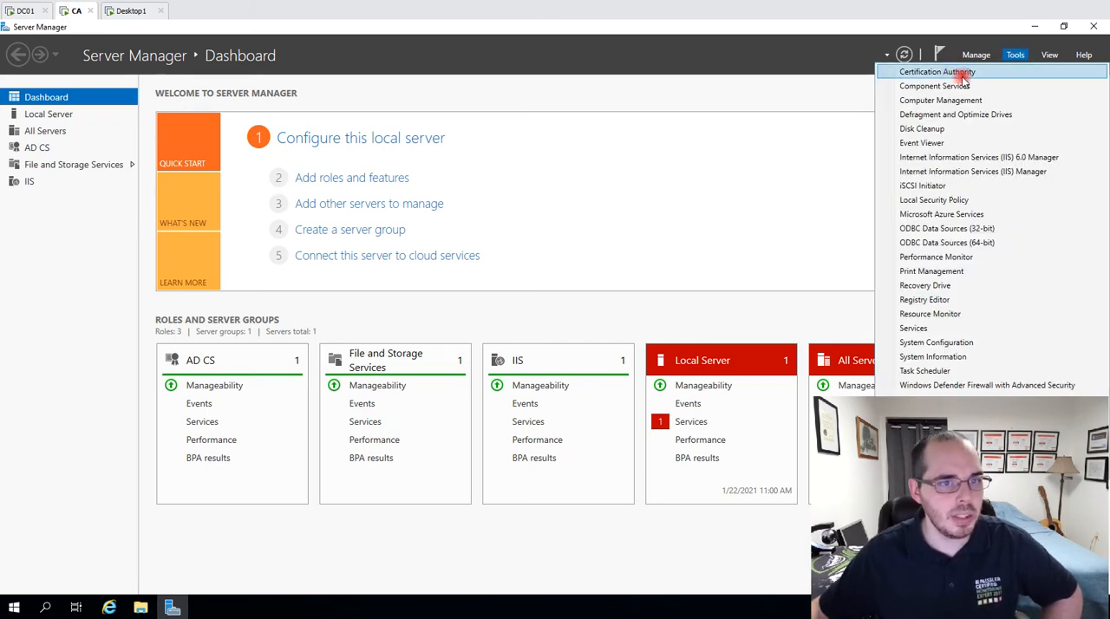
click(981, 74)
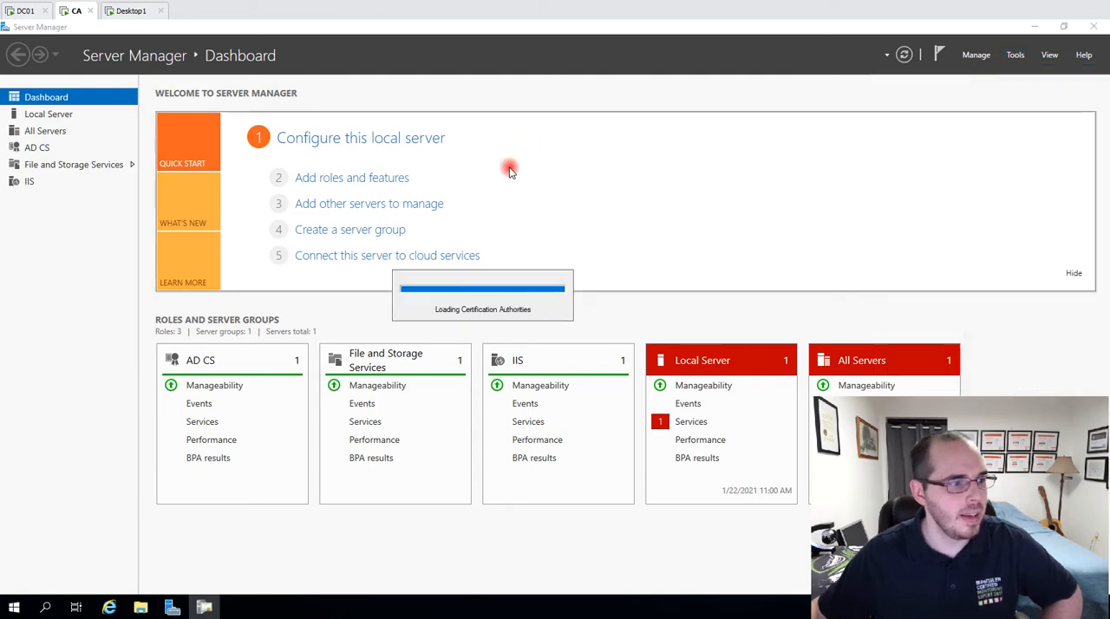
double_click(168, 222)
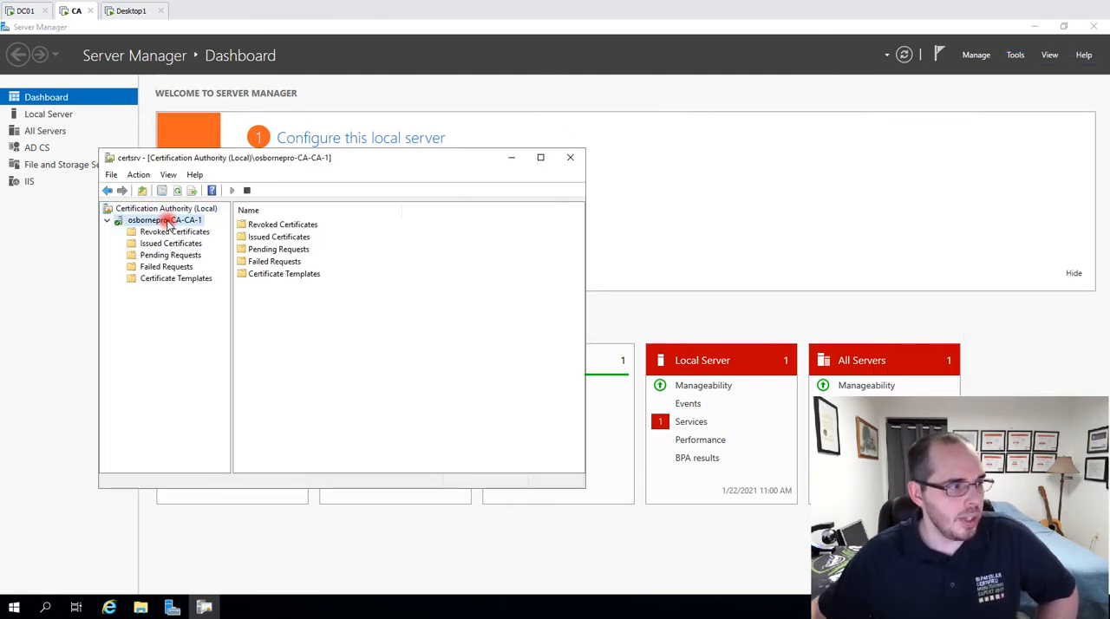
Show the CA's certificate templates and open the Certificate Templates Console to manage them.
click(211, 280)
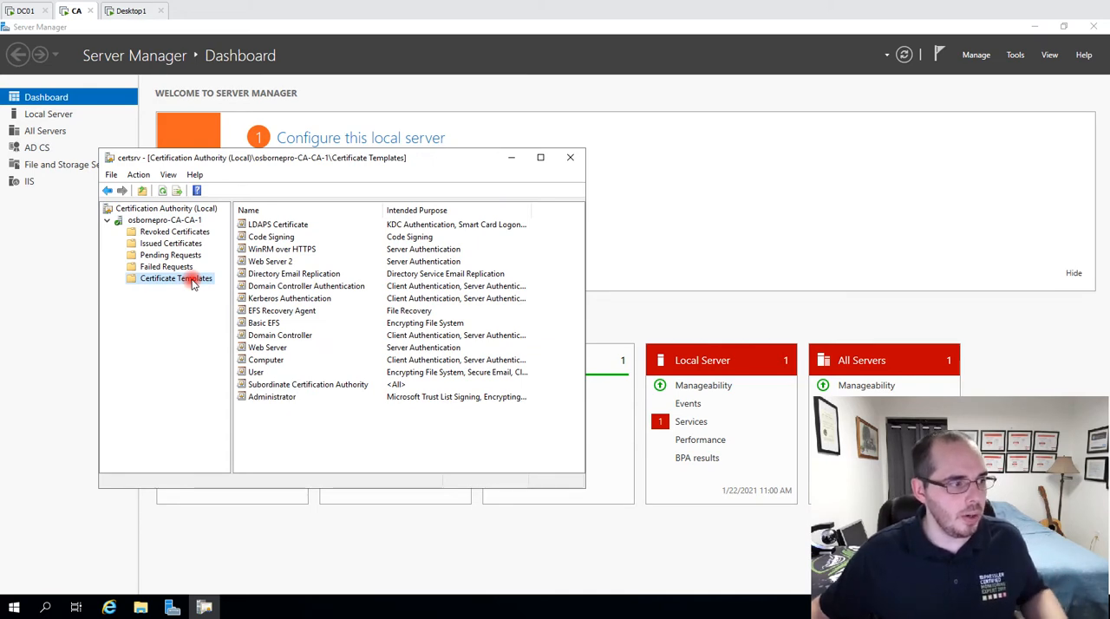
right_click(193, 285)
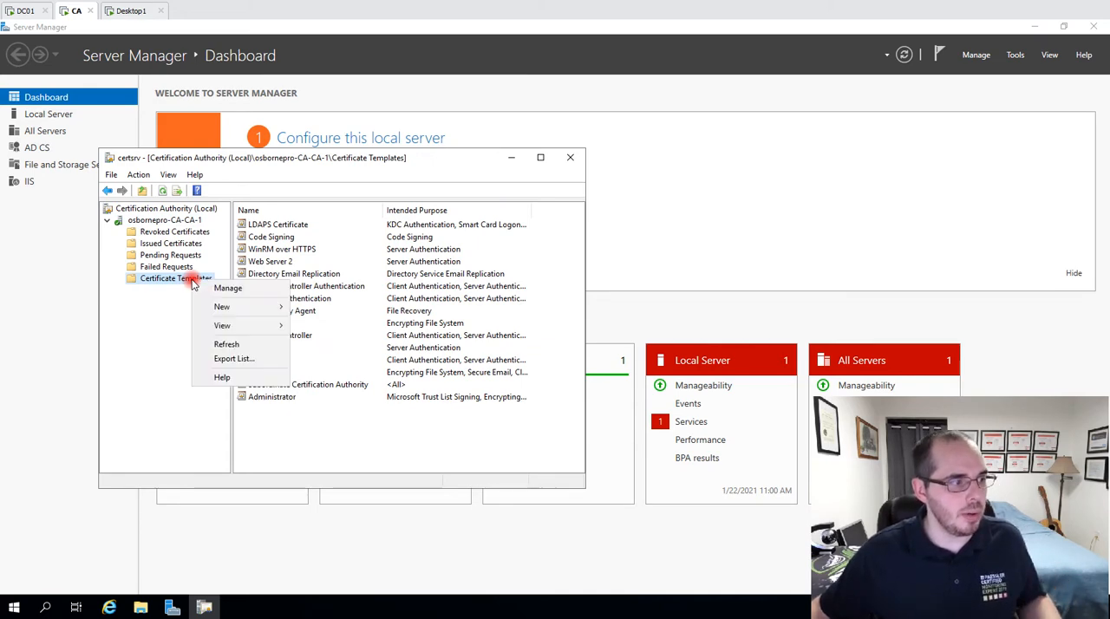
click(247, 293)
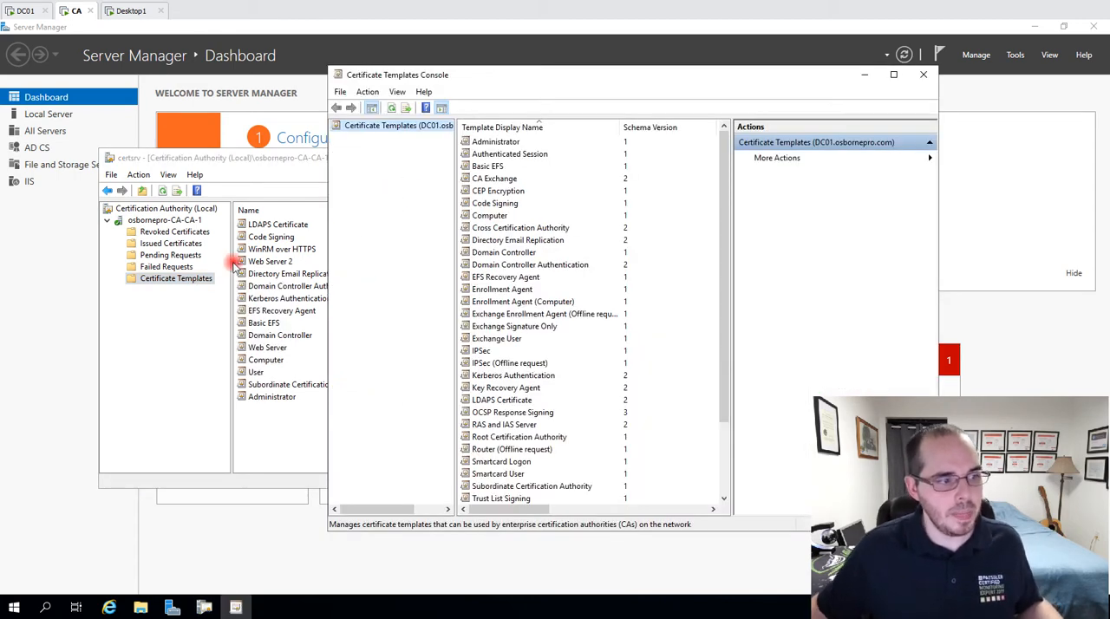
Duplicate the Kerberos Authentication certificate template.
click(495, 375)
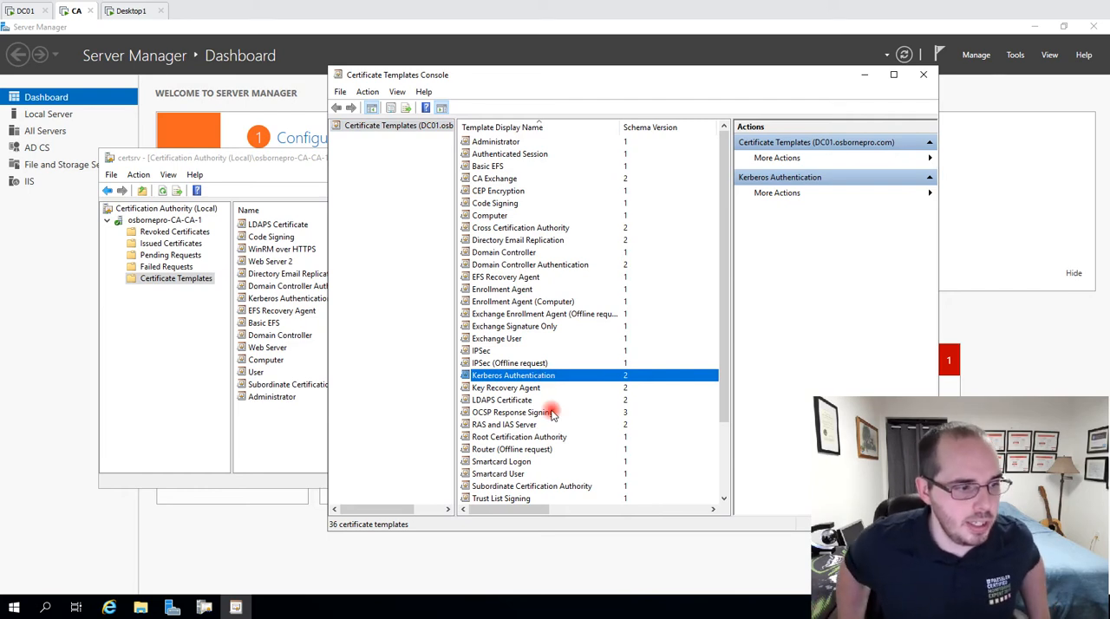
right_click(549, 376)
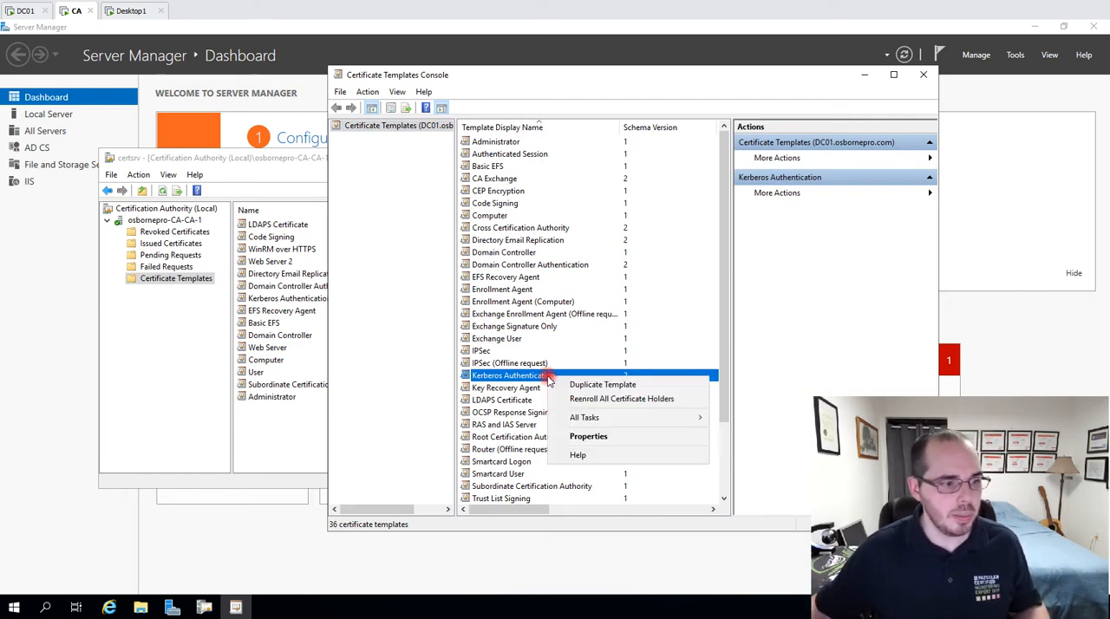
click(675, 389)
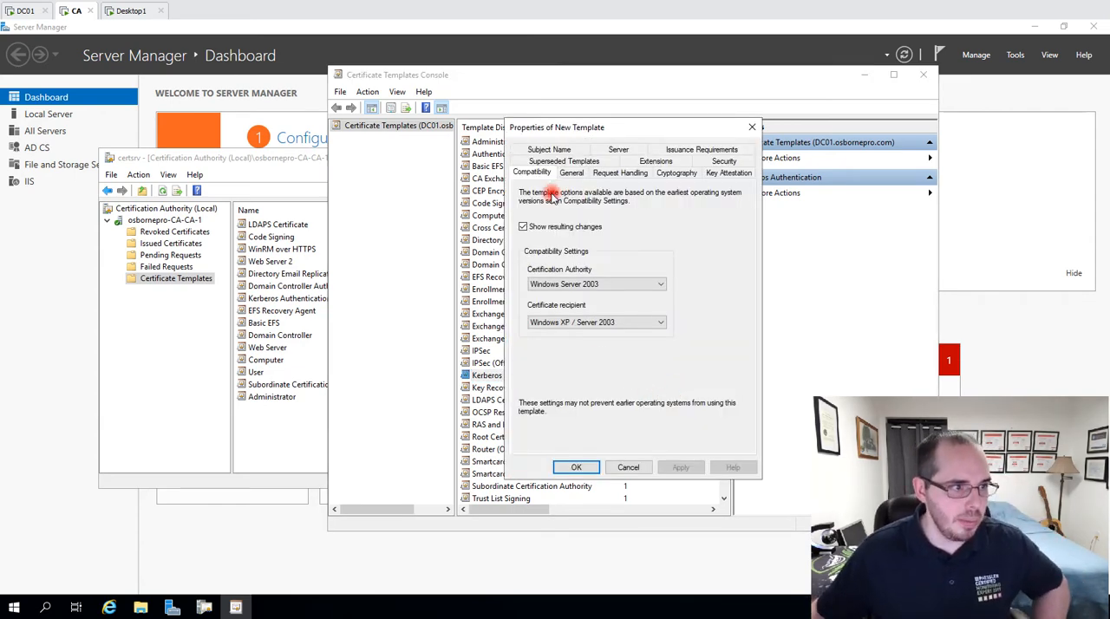
Name the duplicated template LDAPS and enable publishing its certificate in Active Directory.
click(572, 173)
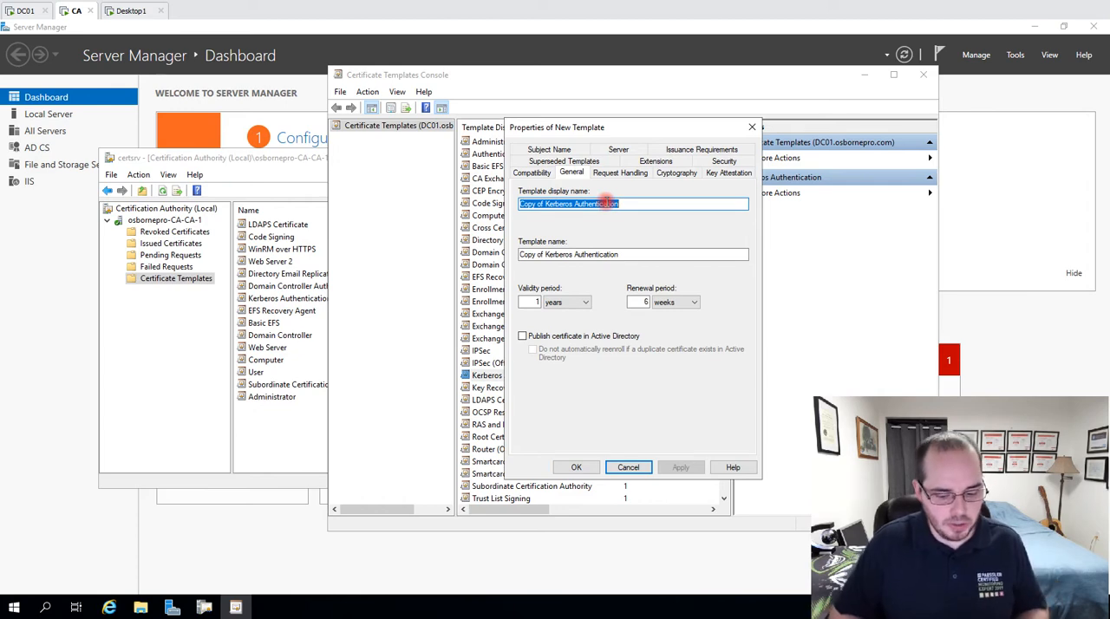
text(DL)
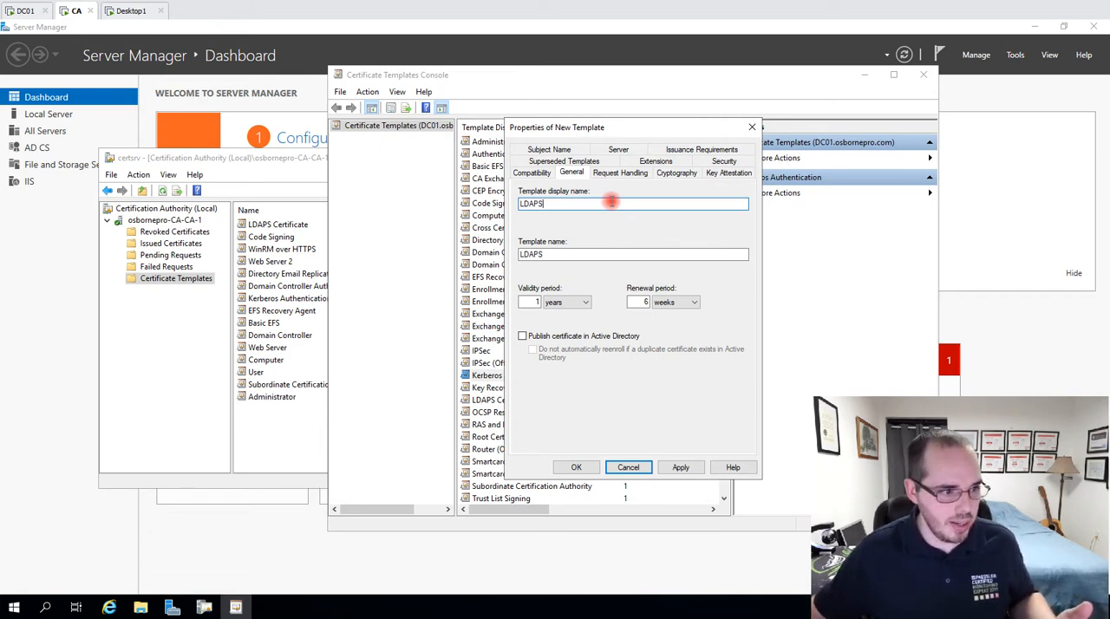
click(522, 335)
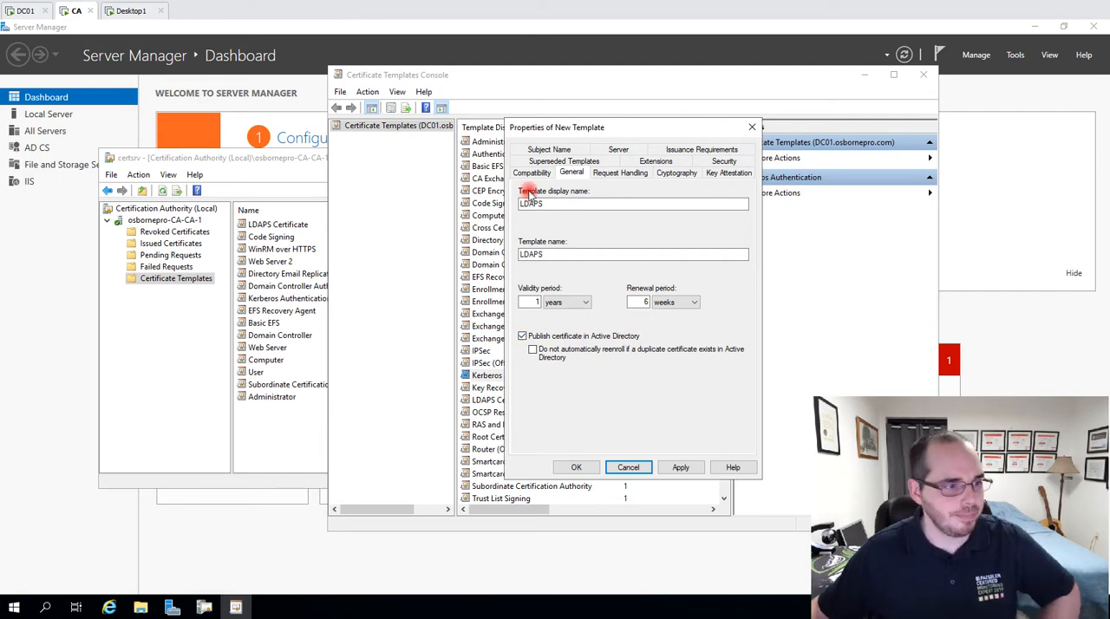
Allow the new template's private key to be exported and review its cryptography and key attestation settings.
click(611, 173)
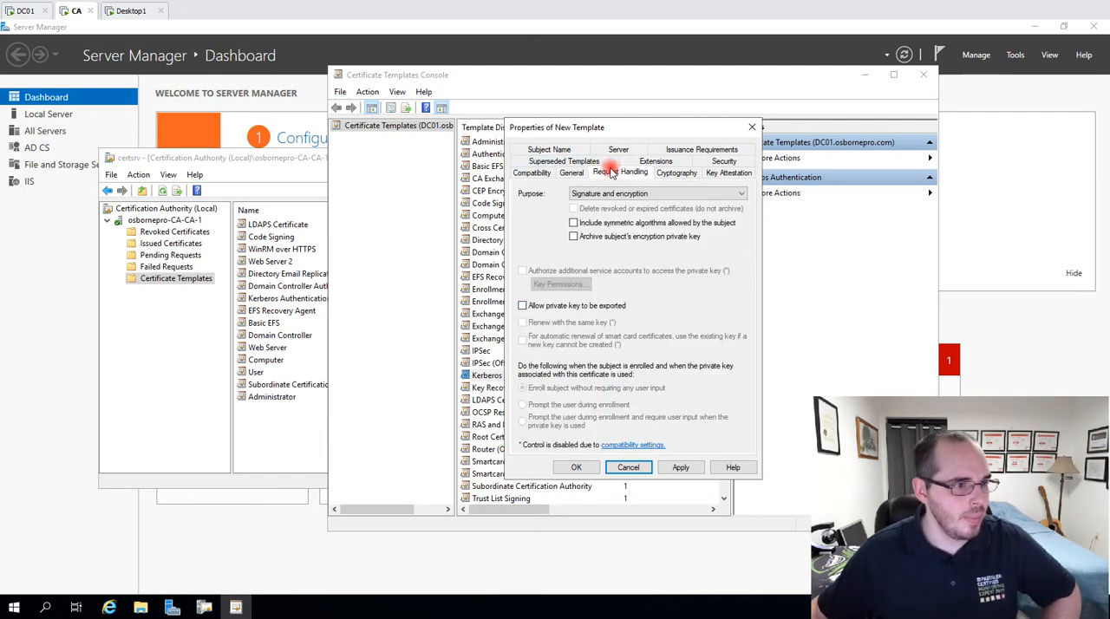
click(522, 305)
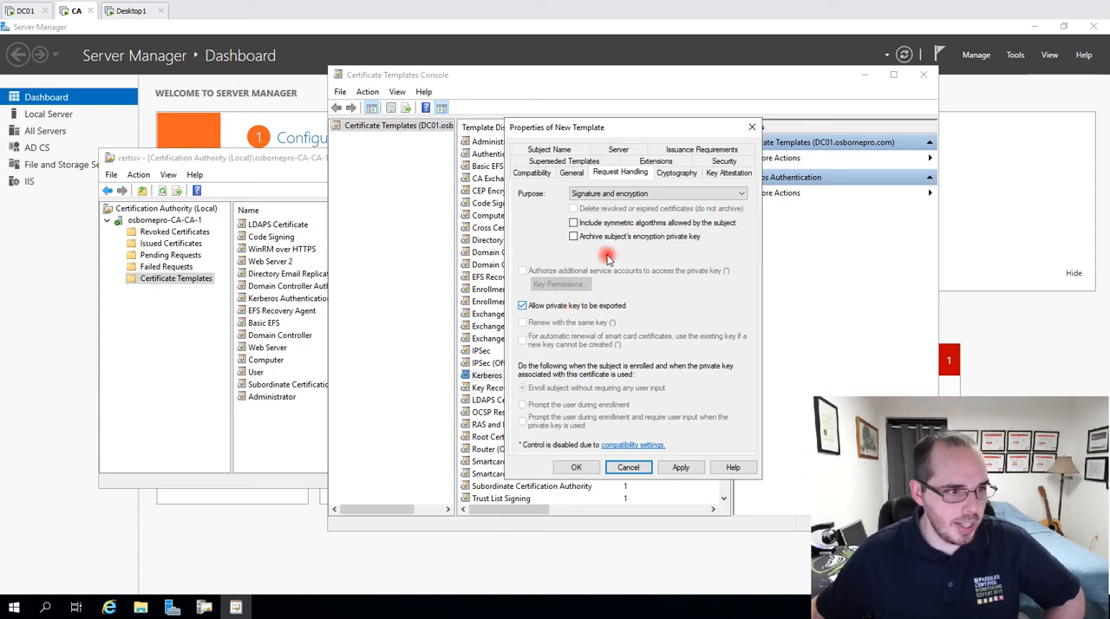
click(668, 177)
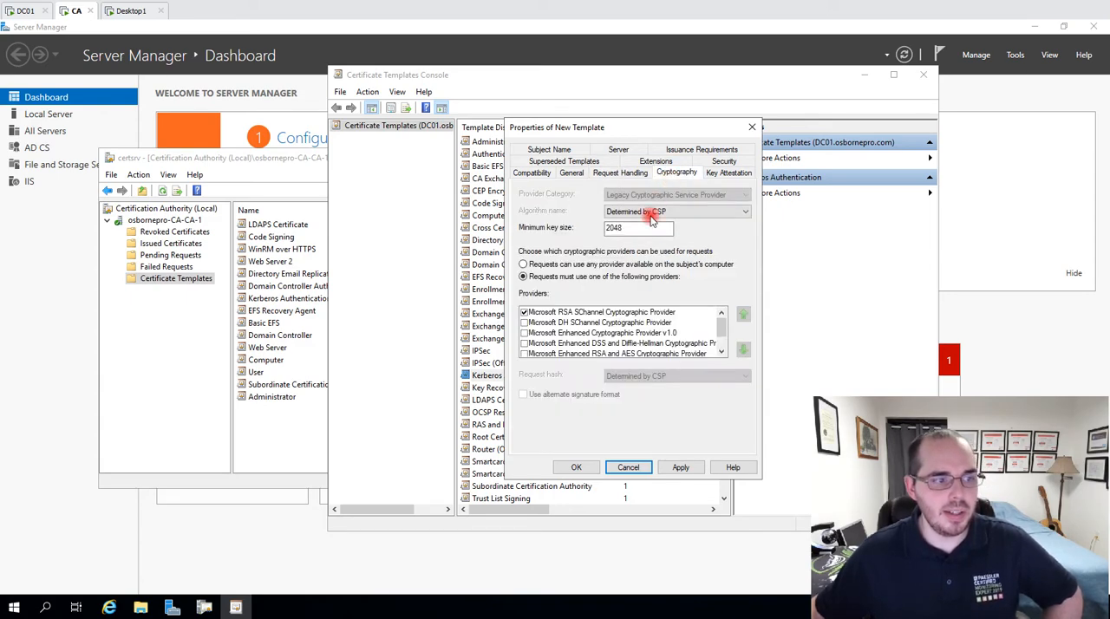
double_click(646, 228)
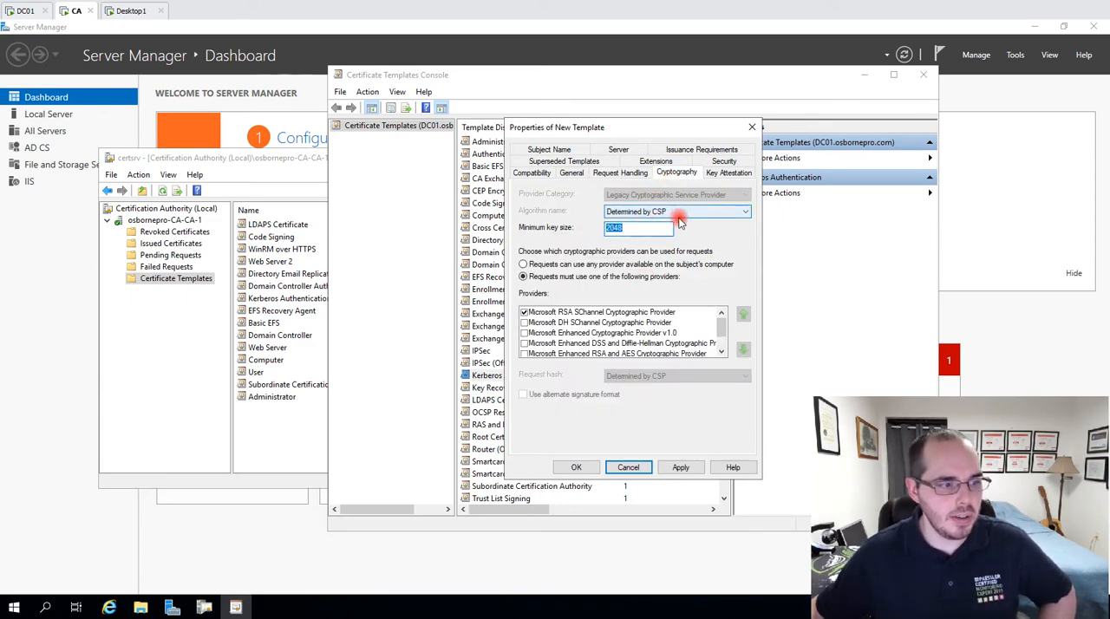
click(728, 173)
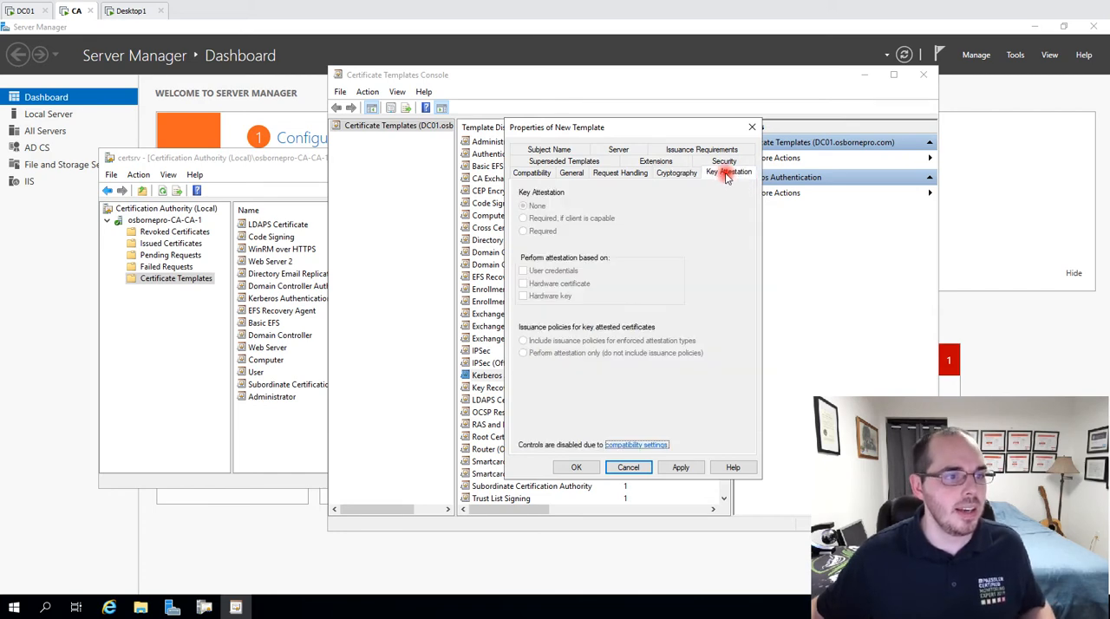
Remove the individual user account from the new template's security permissions.
click(722, 163)
click(557, 215)
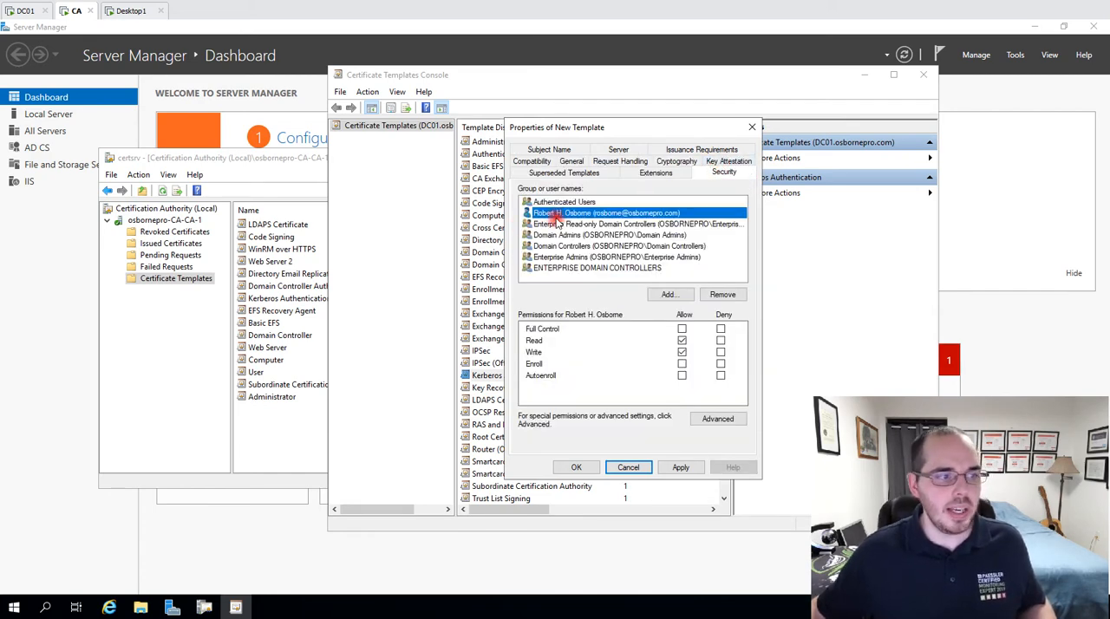
click(722, 295)
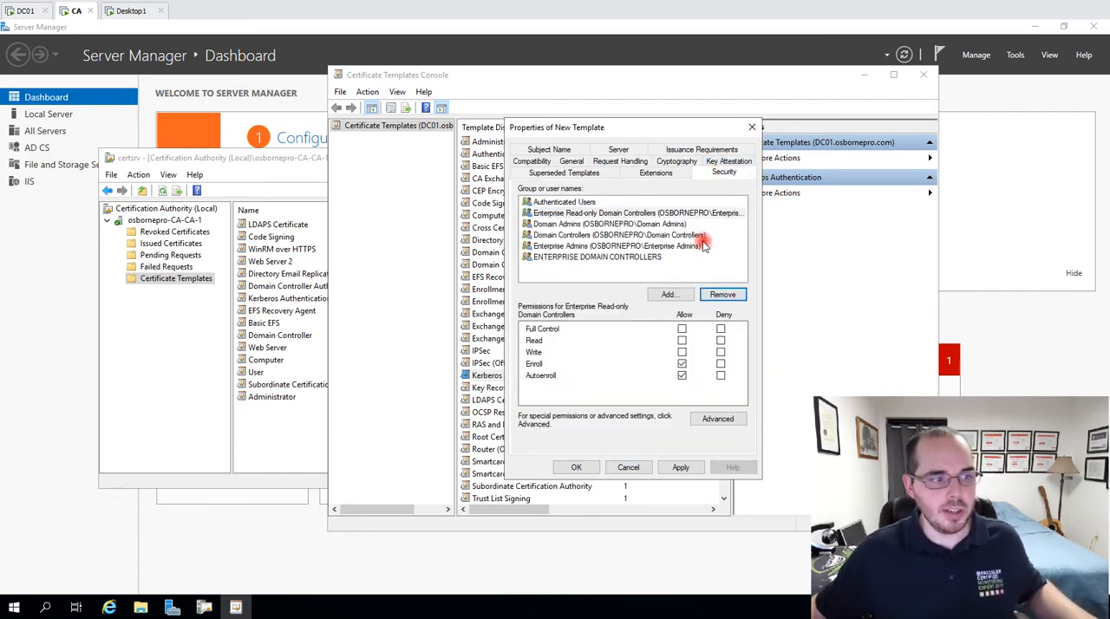
Allow Read and Write on the new template for the Domain Controllers and ENTERPRISE DOMAIN CONTROLLERS groups.
click(652, 224)
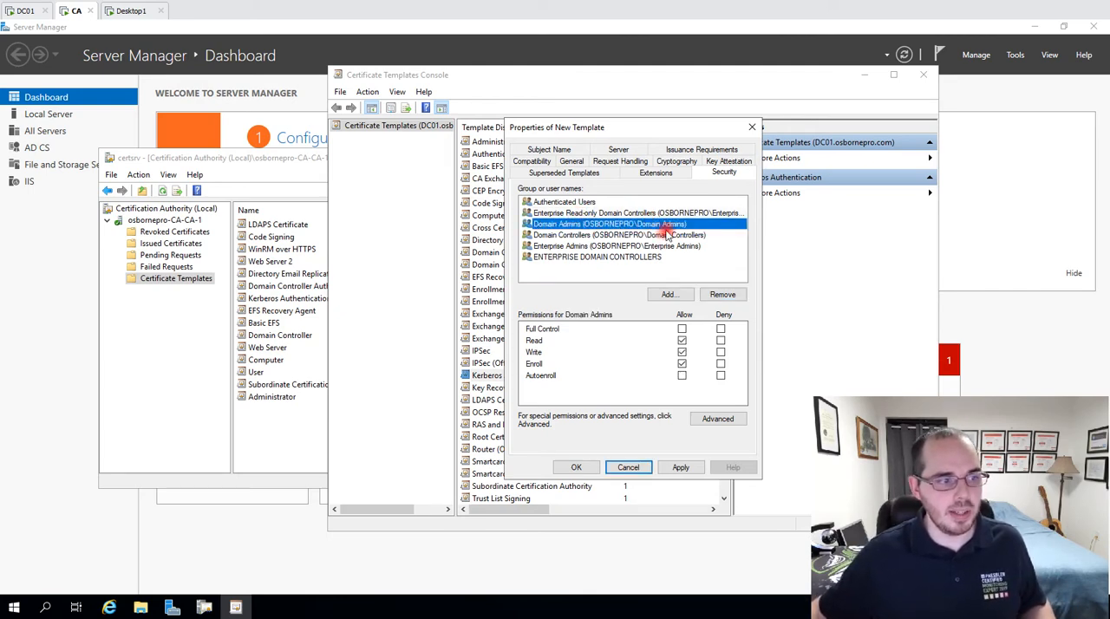
click(562, 202)
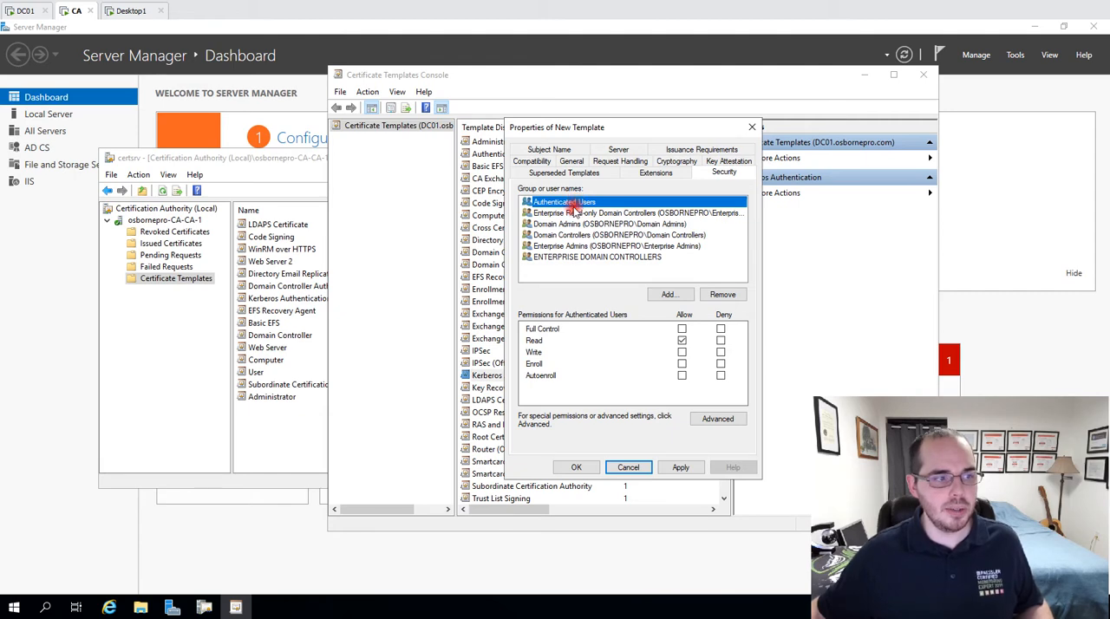
click(574, 212)
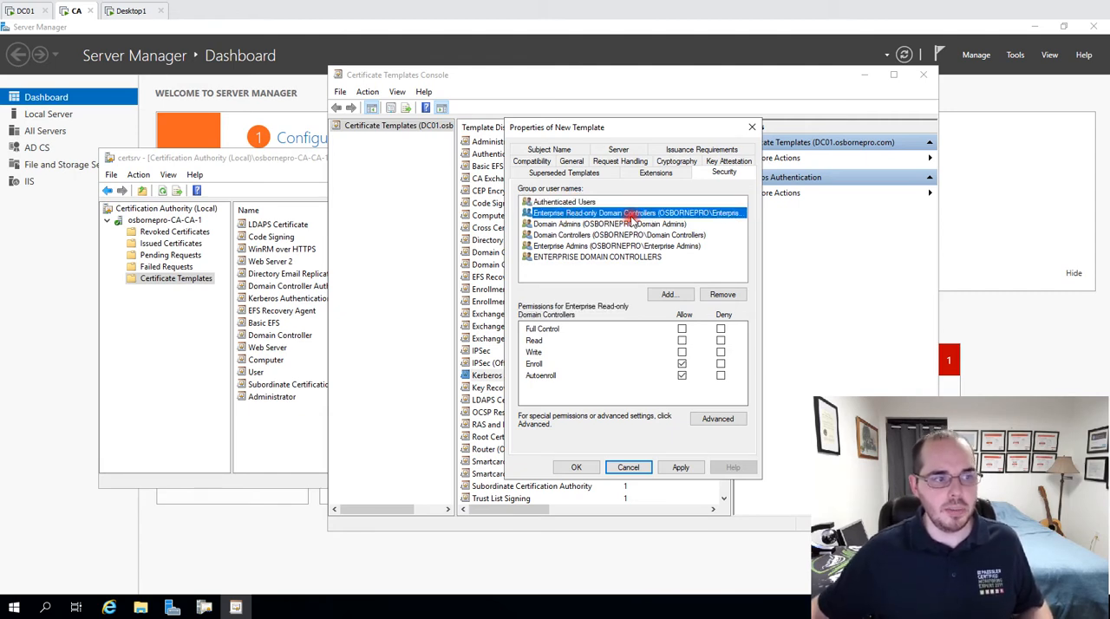
click(593, 235)
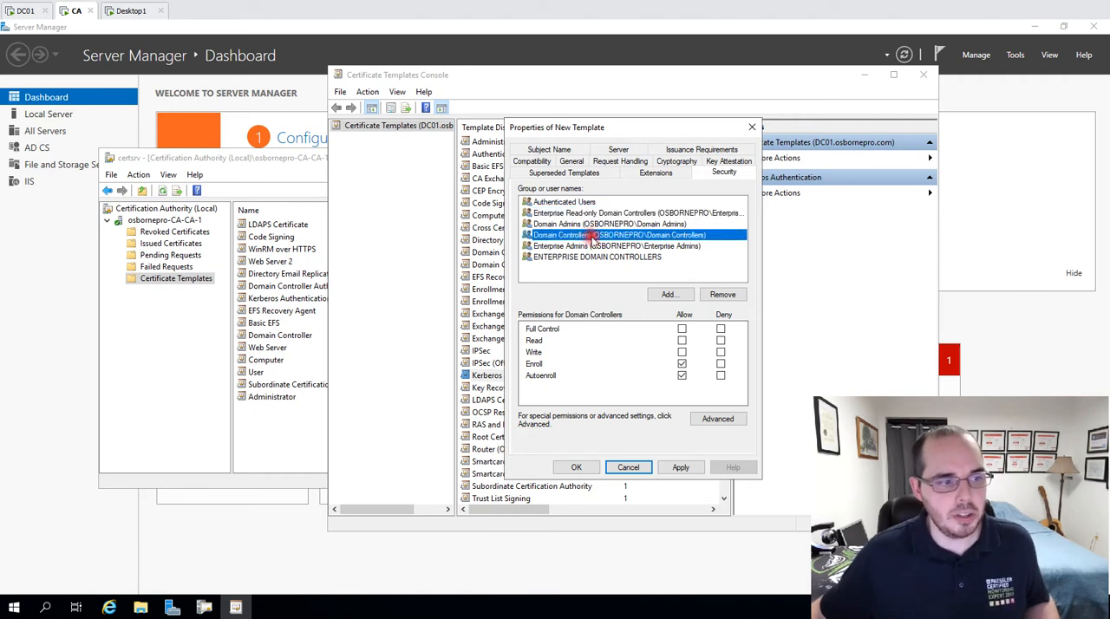
click(681, 352)
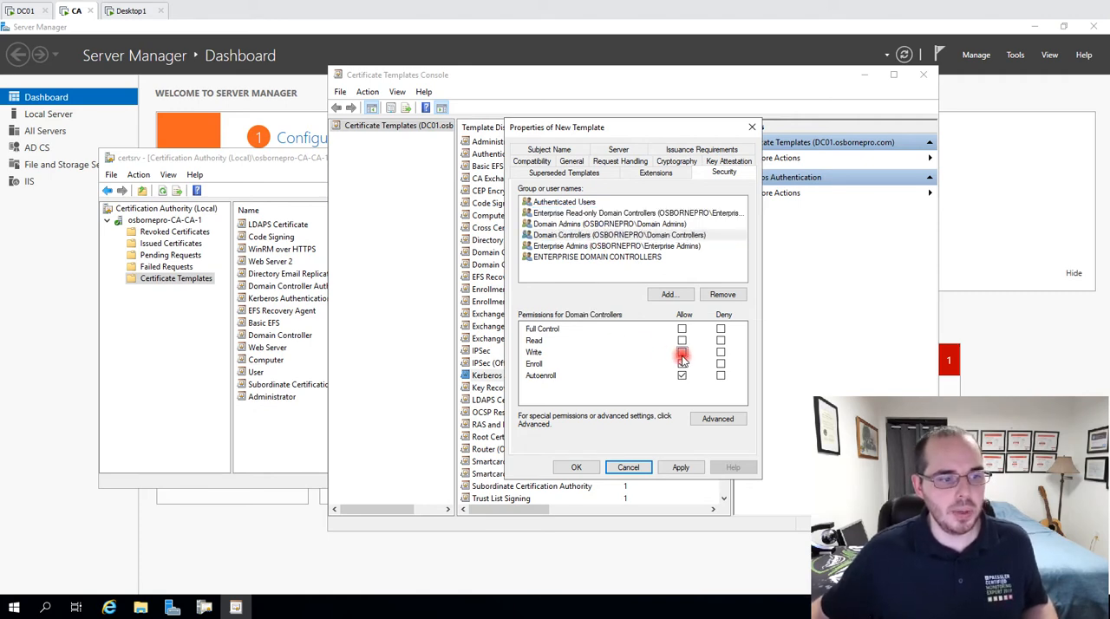
click(682, 341)
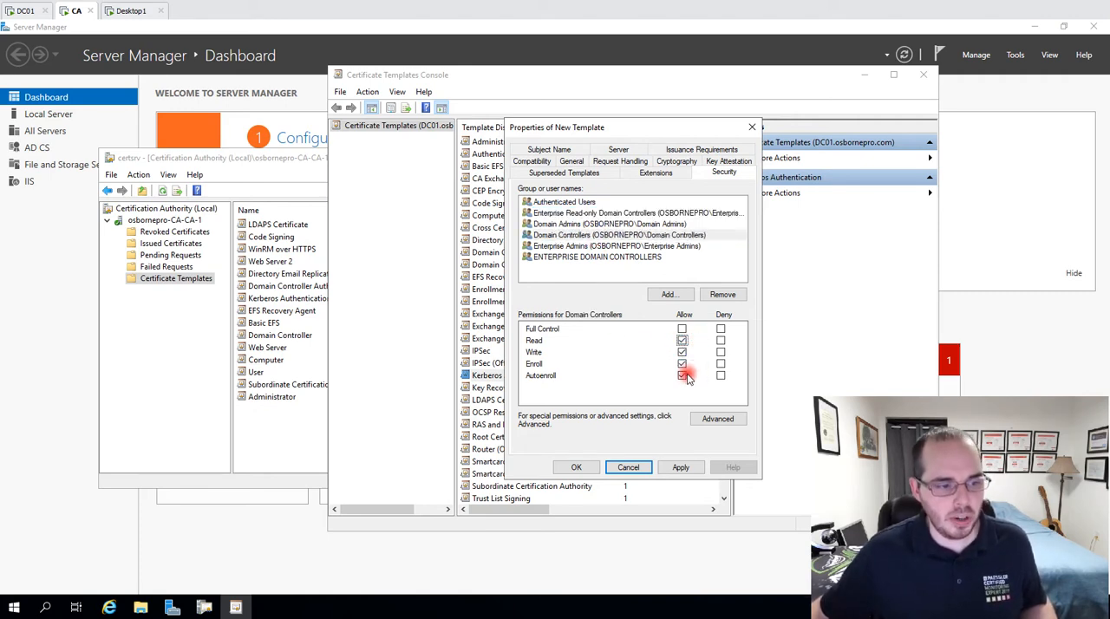
click(683, 375)
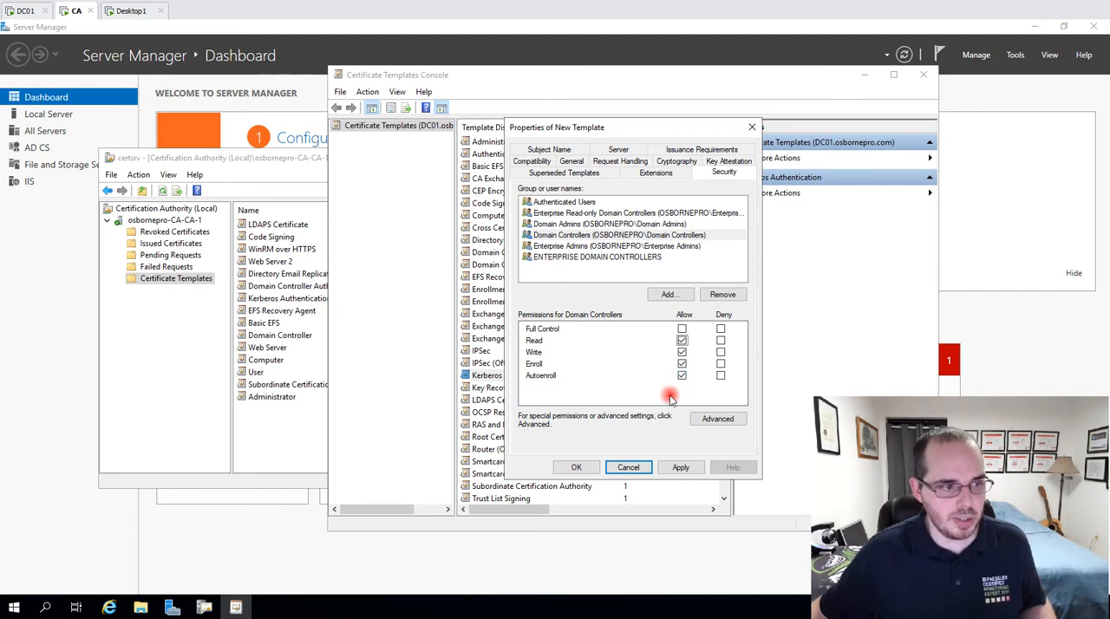
click(577, 257)
click(682, 341)
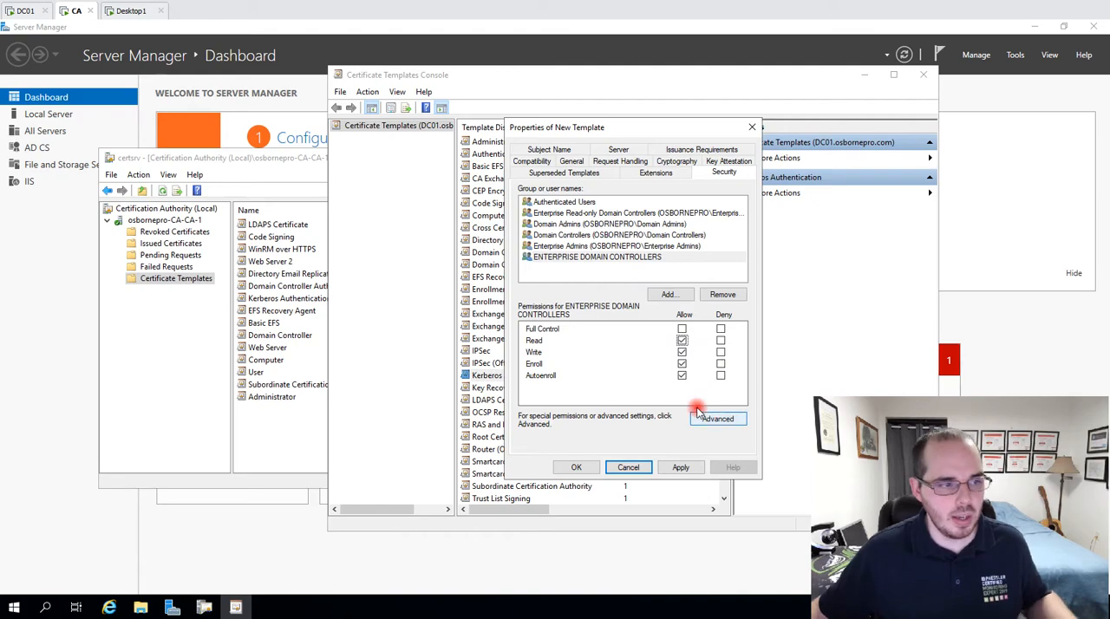
Set the subject name format to DNS name, include the service principal name (SPN) in the alternate subject name, and close the properties without saving.
click(657, 173)
click(605, 173)
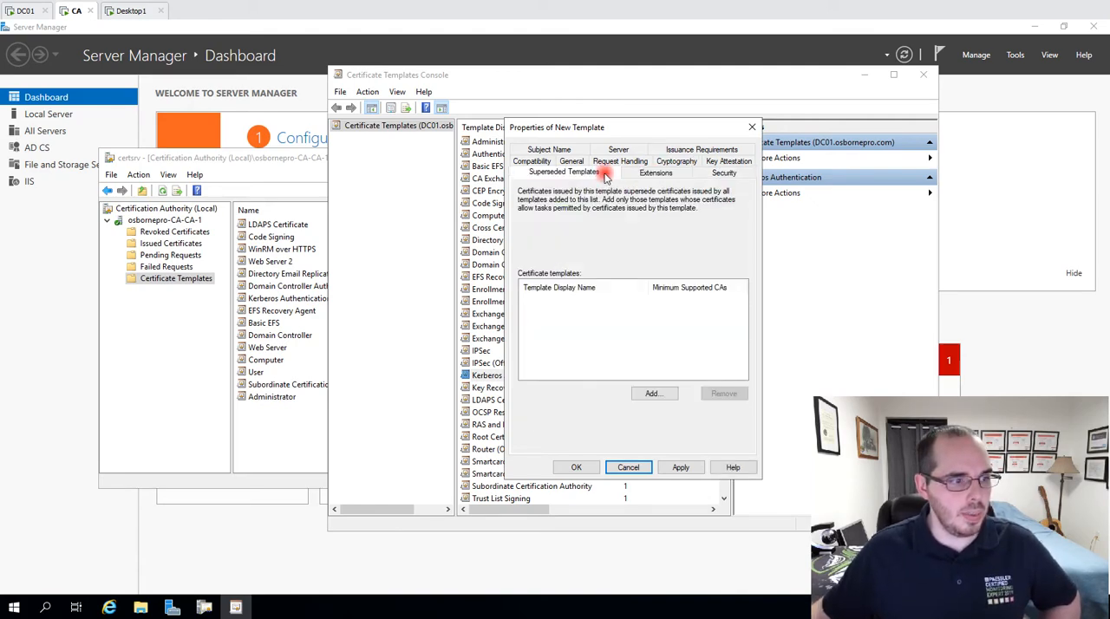
click(556, 150)
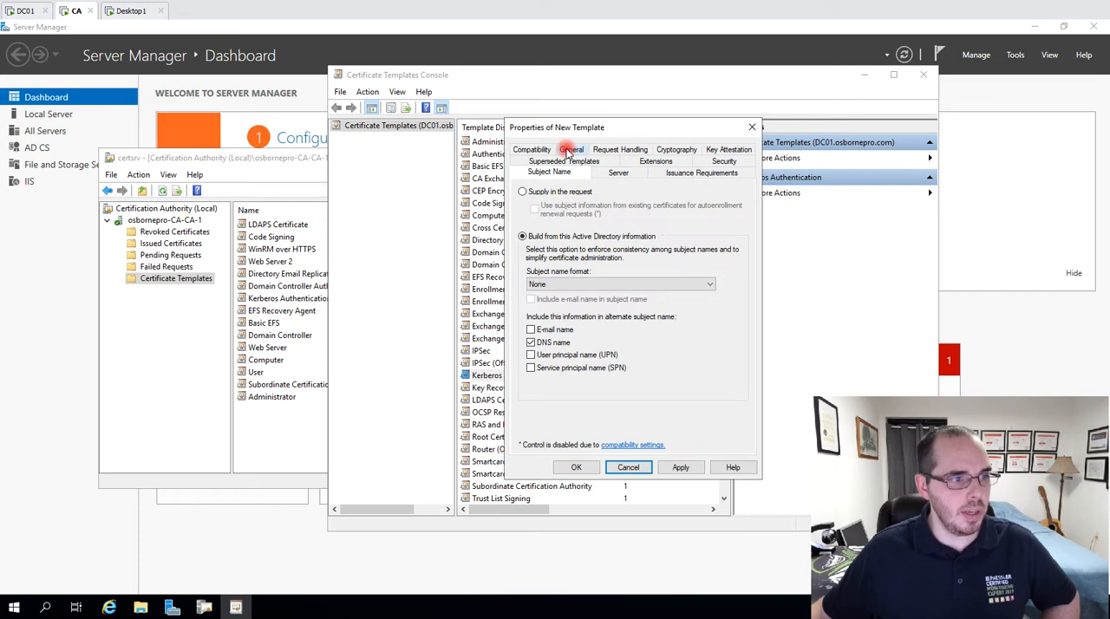
click(555, 284)
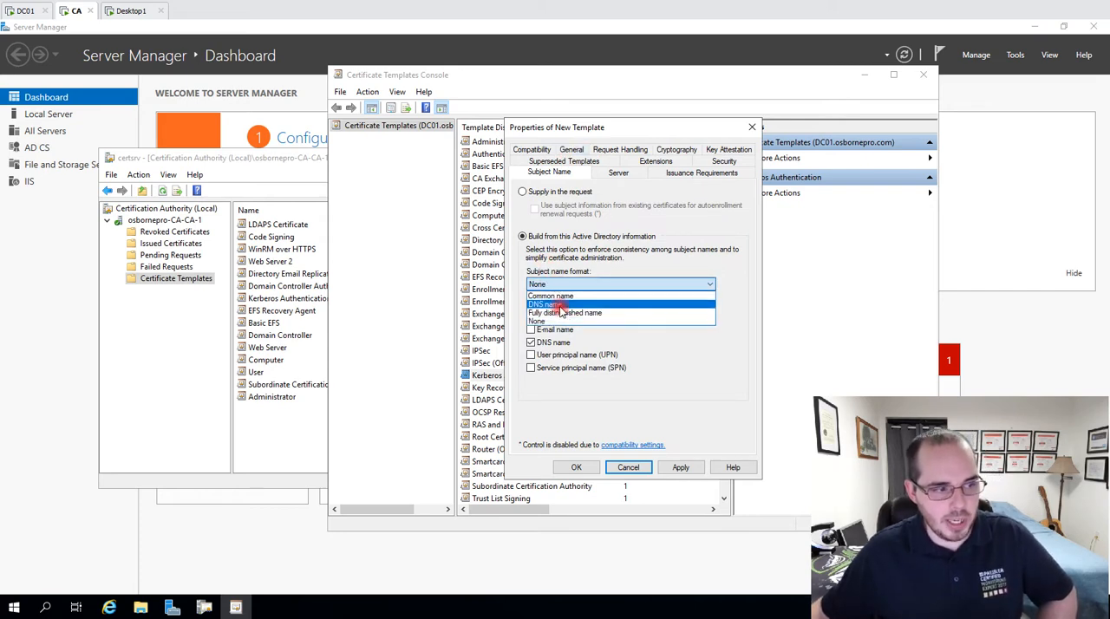
click(558, 308)
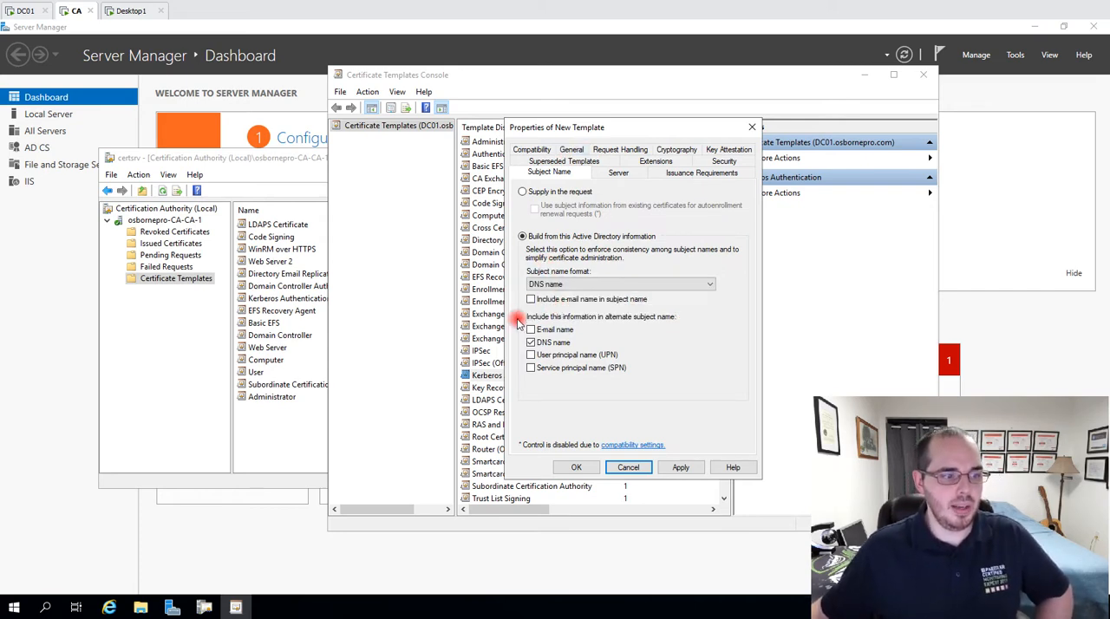
click(529, 369)
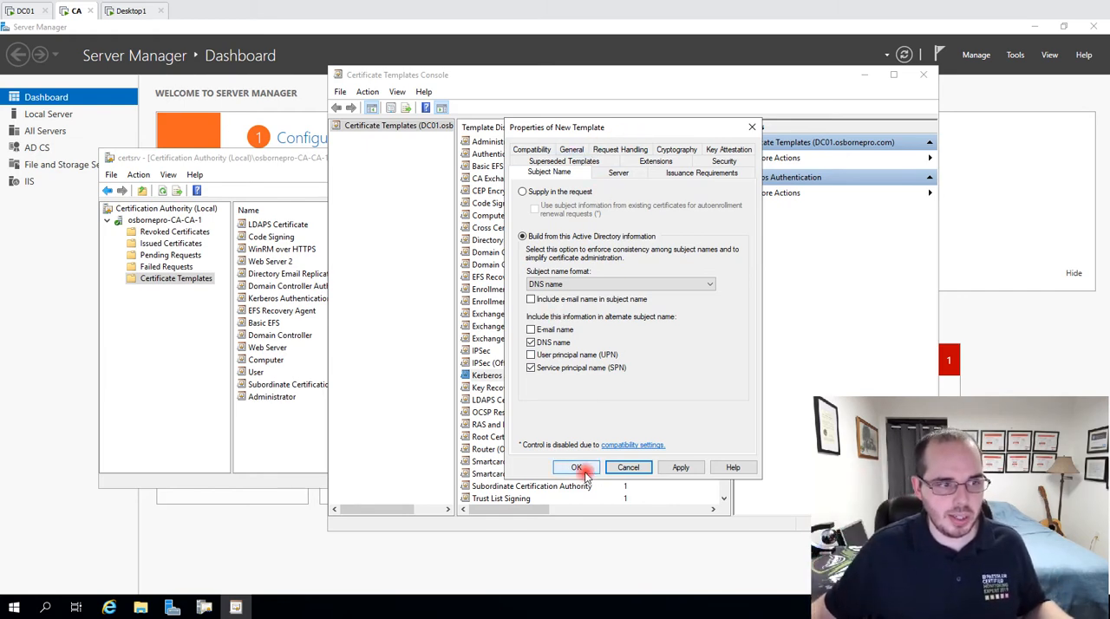
click(752, 128)
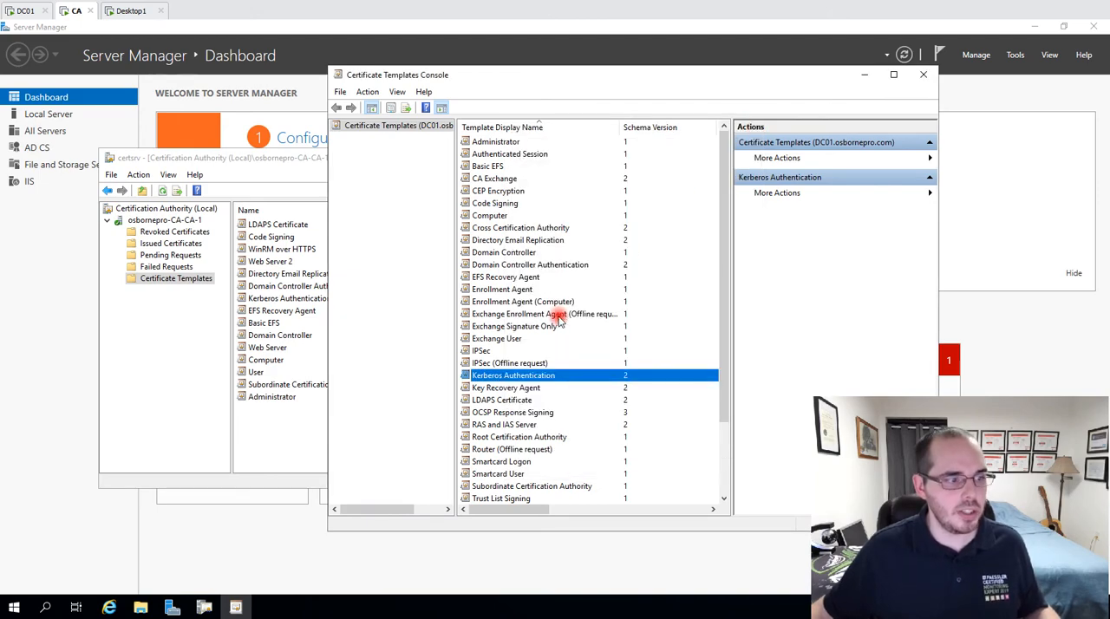
Open the existing LDAPS Certificate template's properties and review its general, compatibility, request handling and cryptography settings.
click(505, 400)
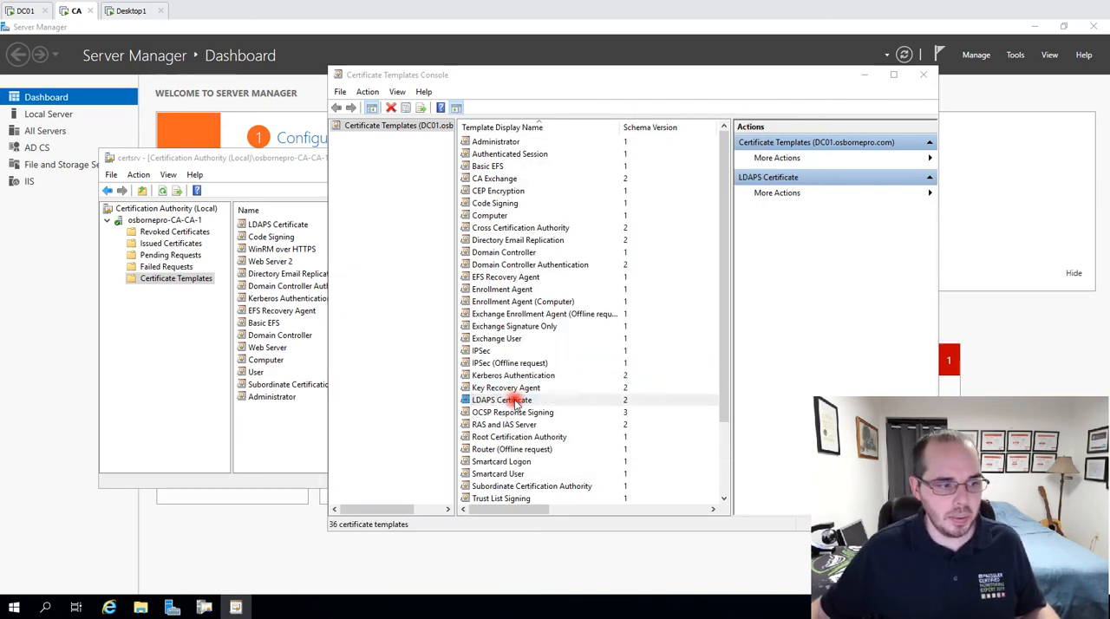
double_click(512, 401)
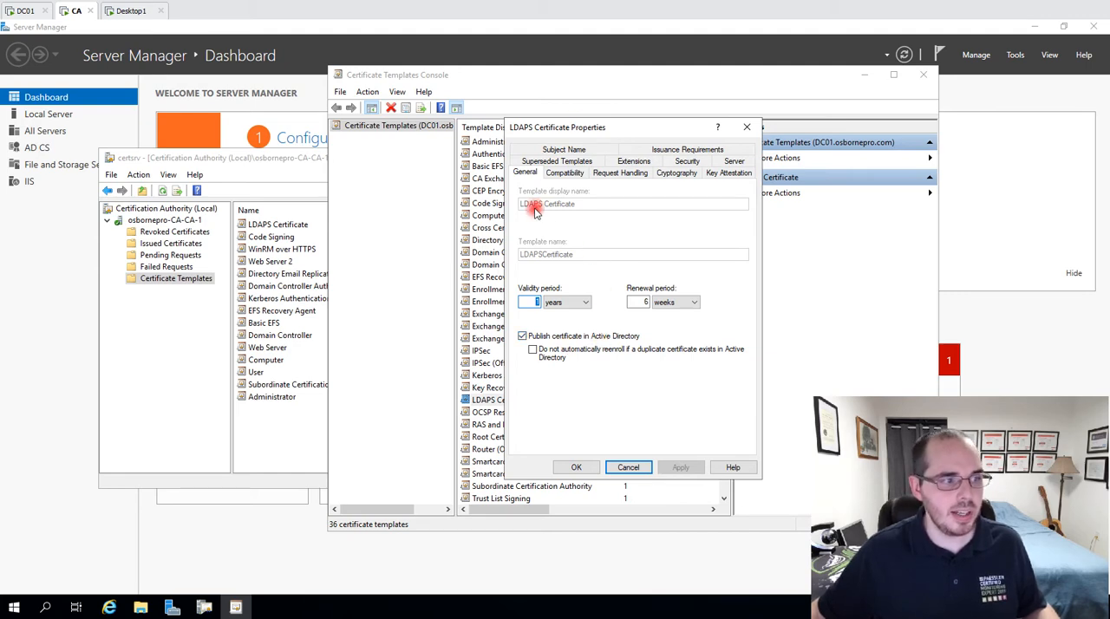
click(567, 173)
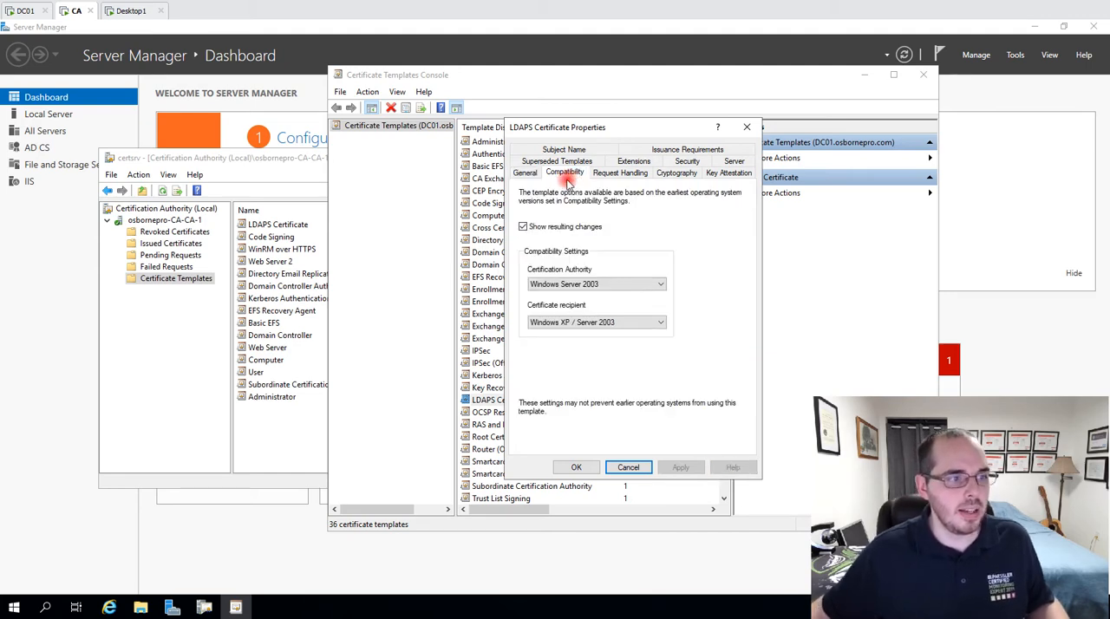
click(632, 173)
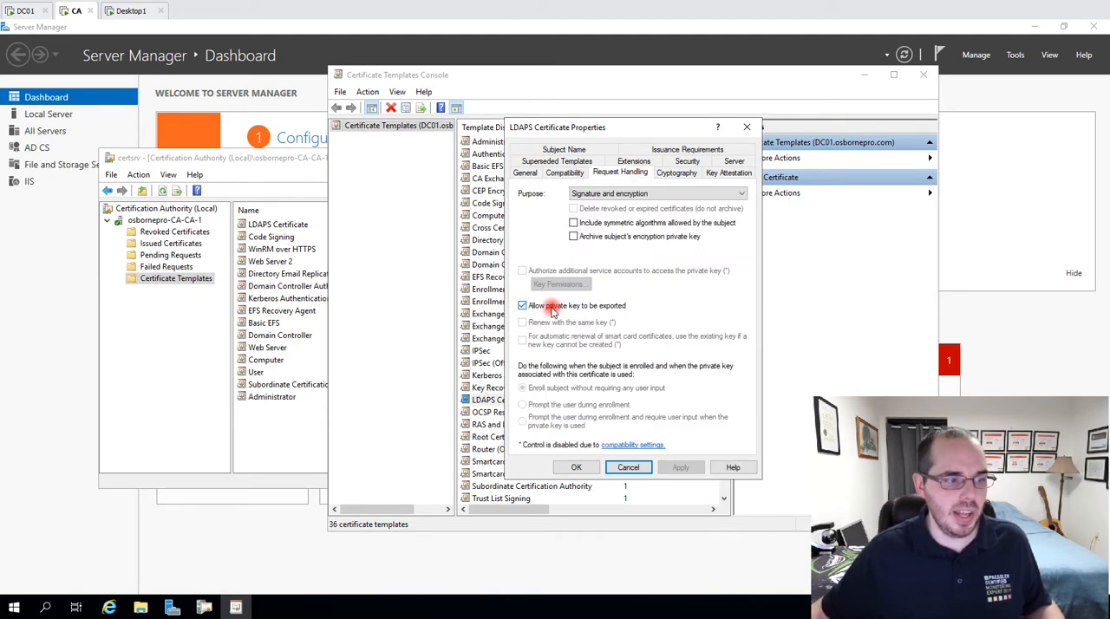
click(657, 176)
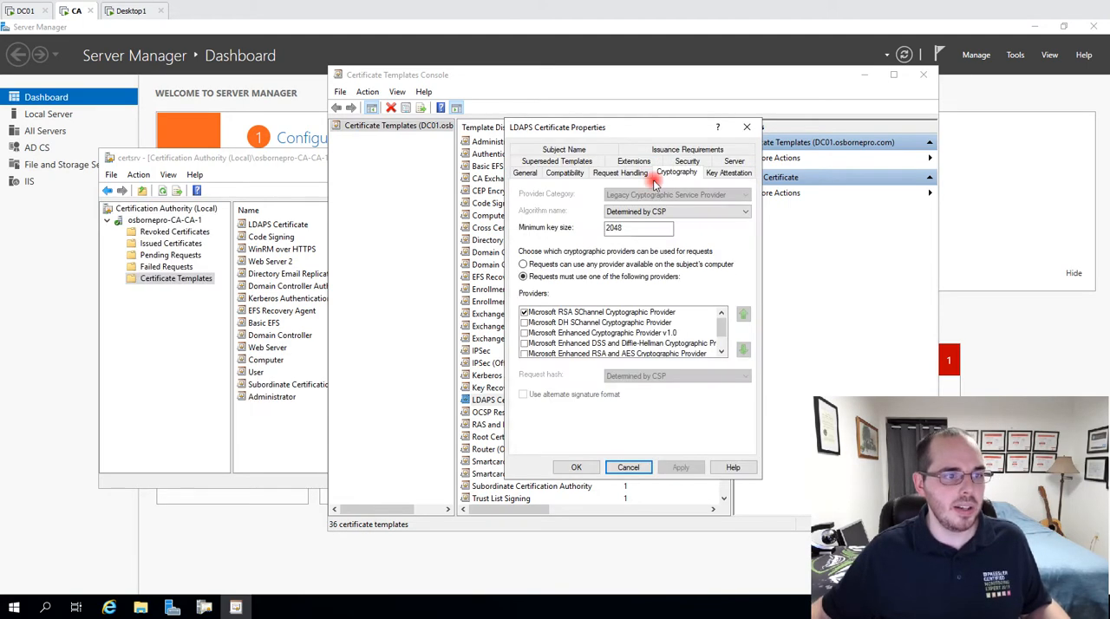
double_click(646, 229)
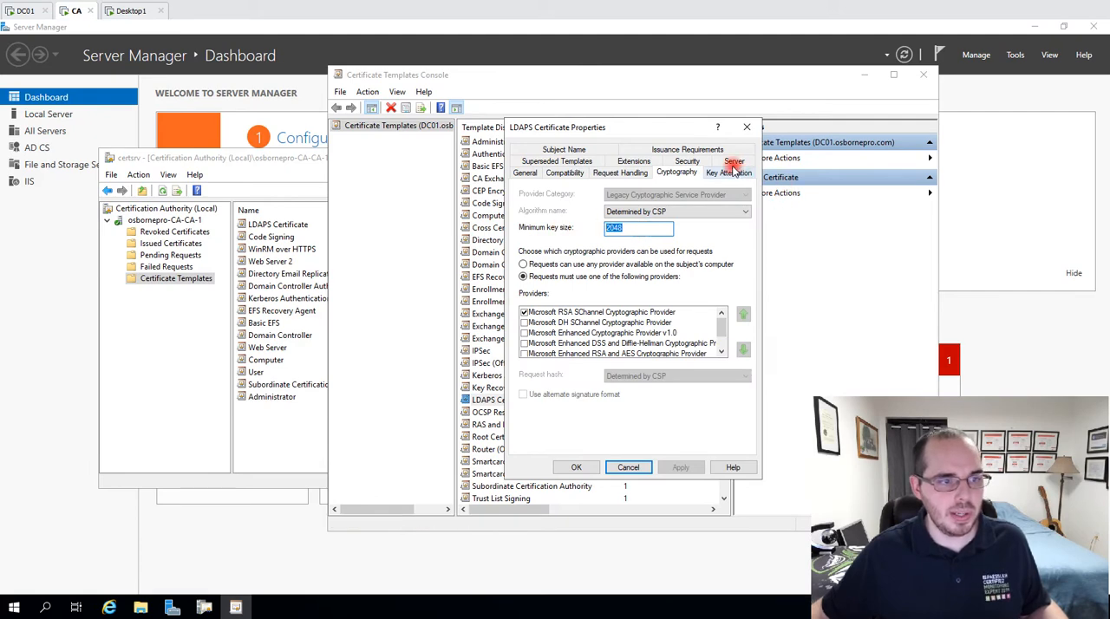
Review the LDAPS Certificate template's security permissions for each administrator and domain controller group.
click(687, 161)
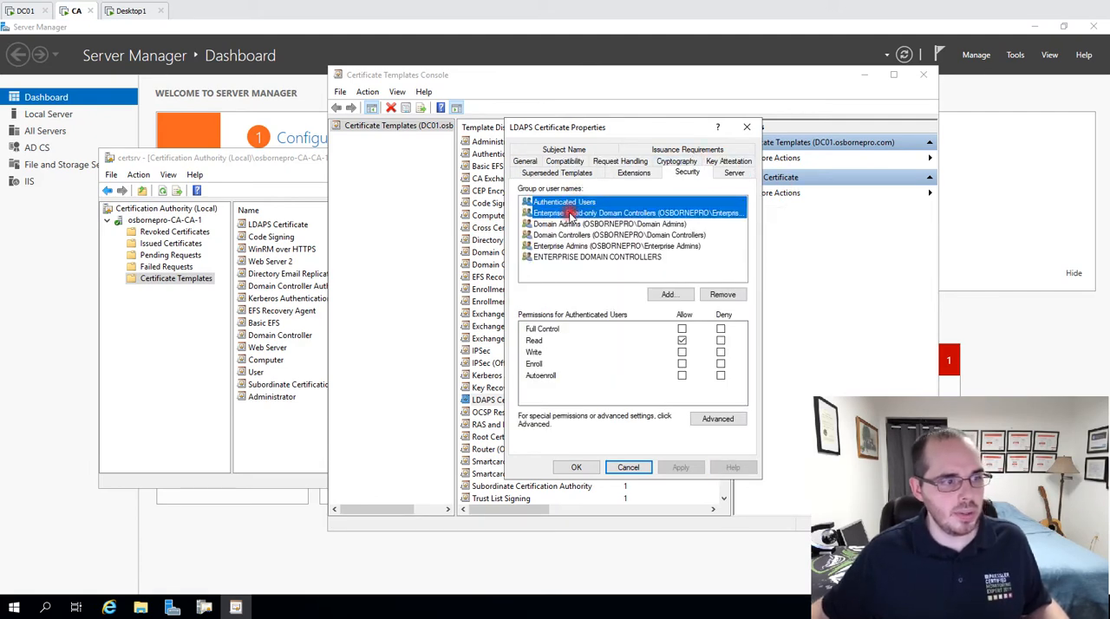
click(570, 212)
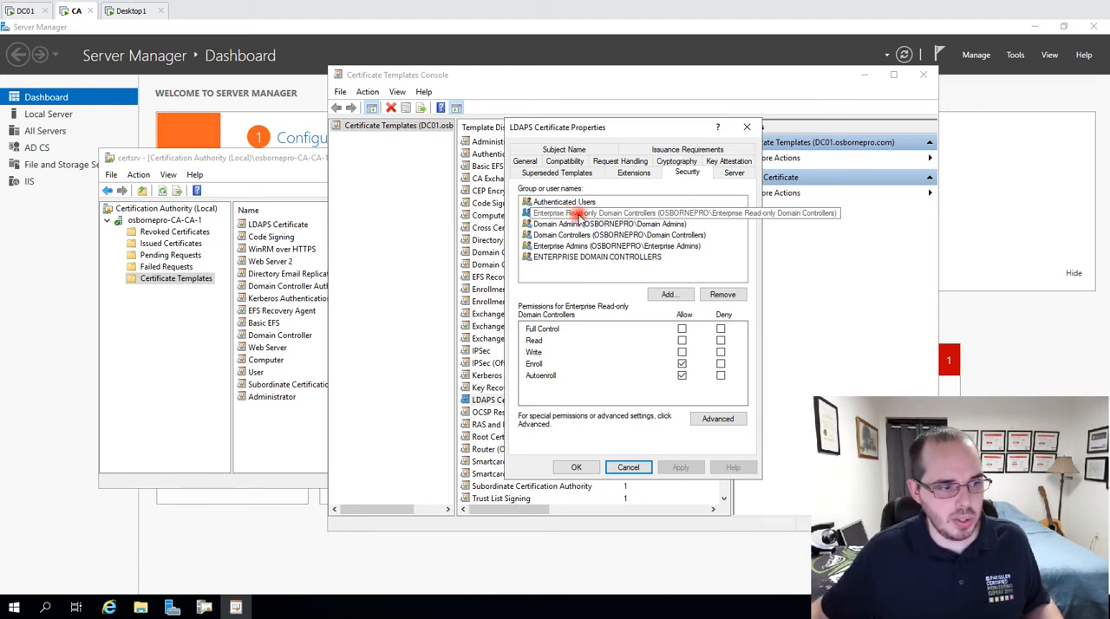
click(568, 224)
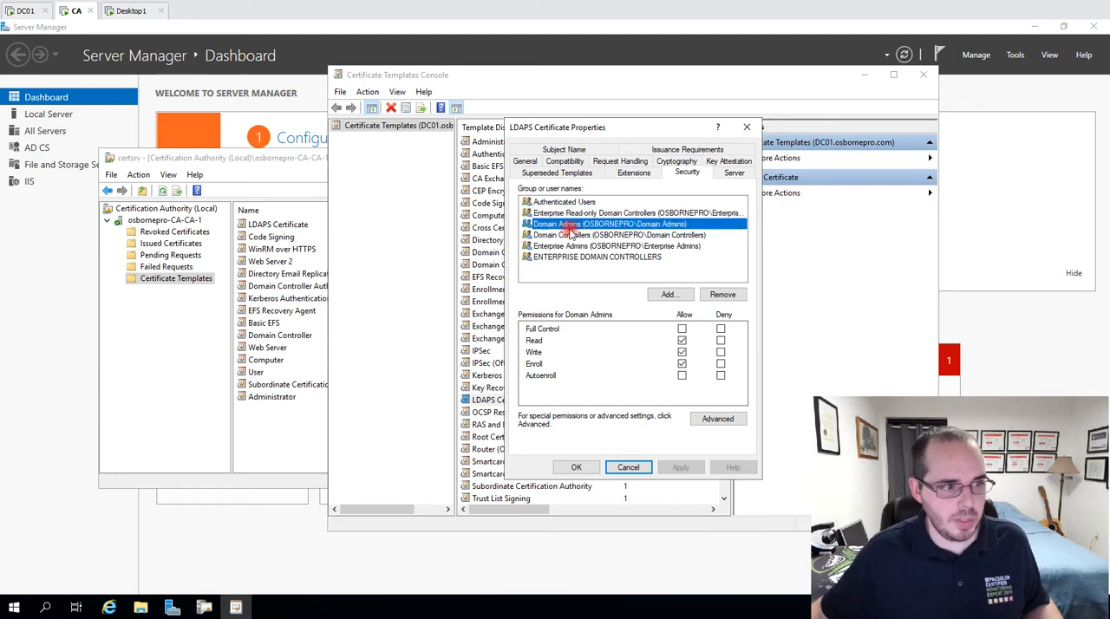
click(572, 246)
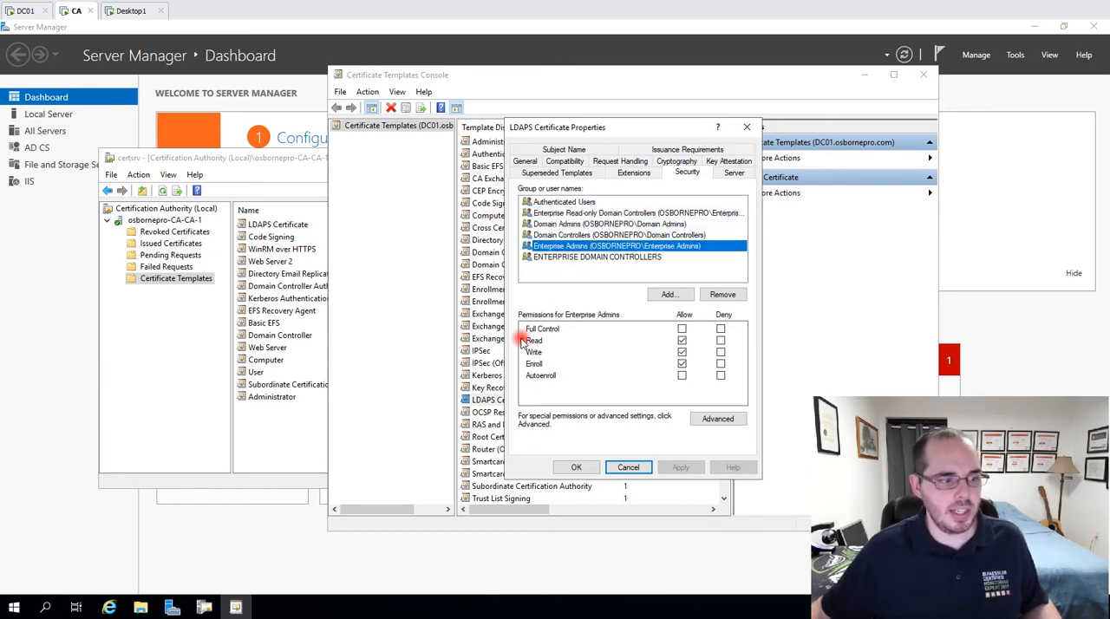
click(586, 235)
click(562, 257)
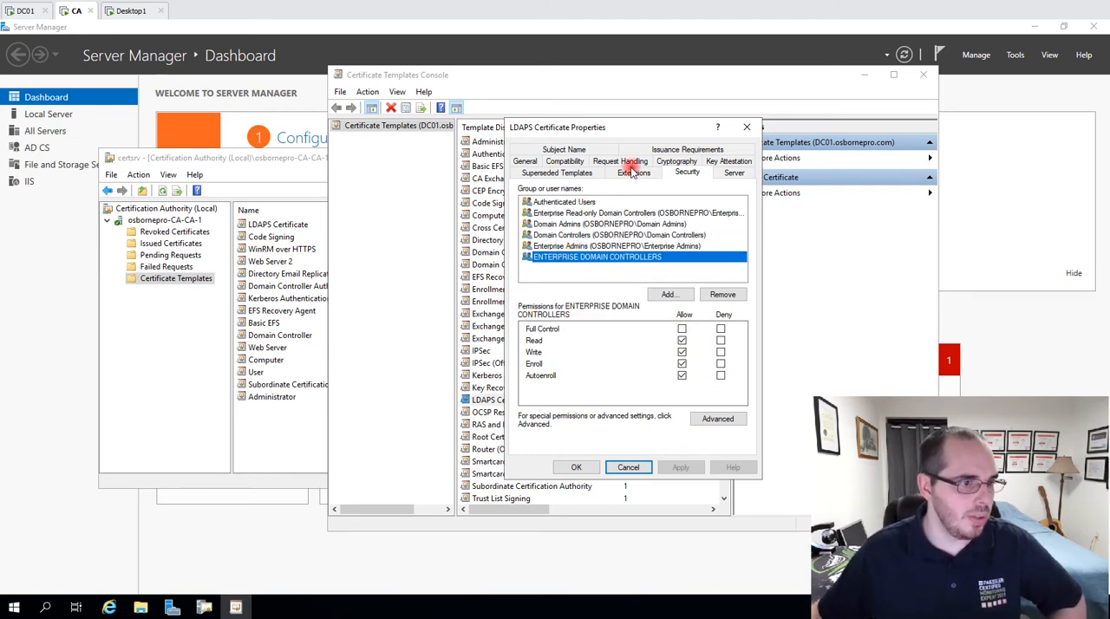
Check the LDAPS Certificate template's subject name settings, then cancel its properties and close the Certificate Templates Console.
click(561, 150)
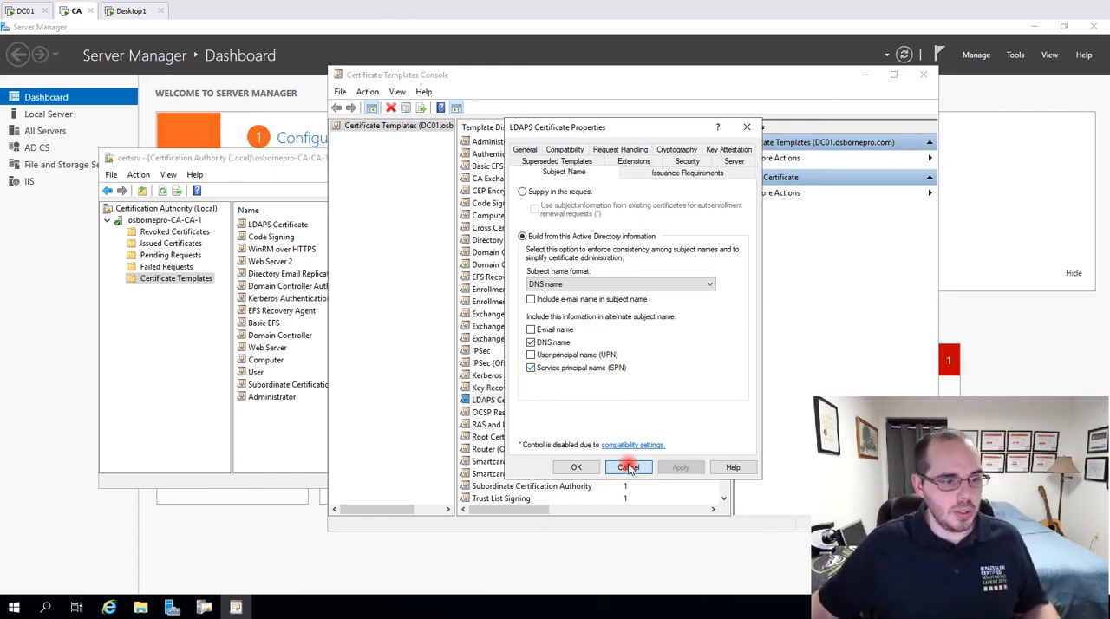
click(625, 467)
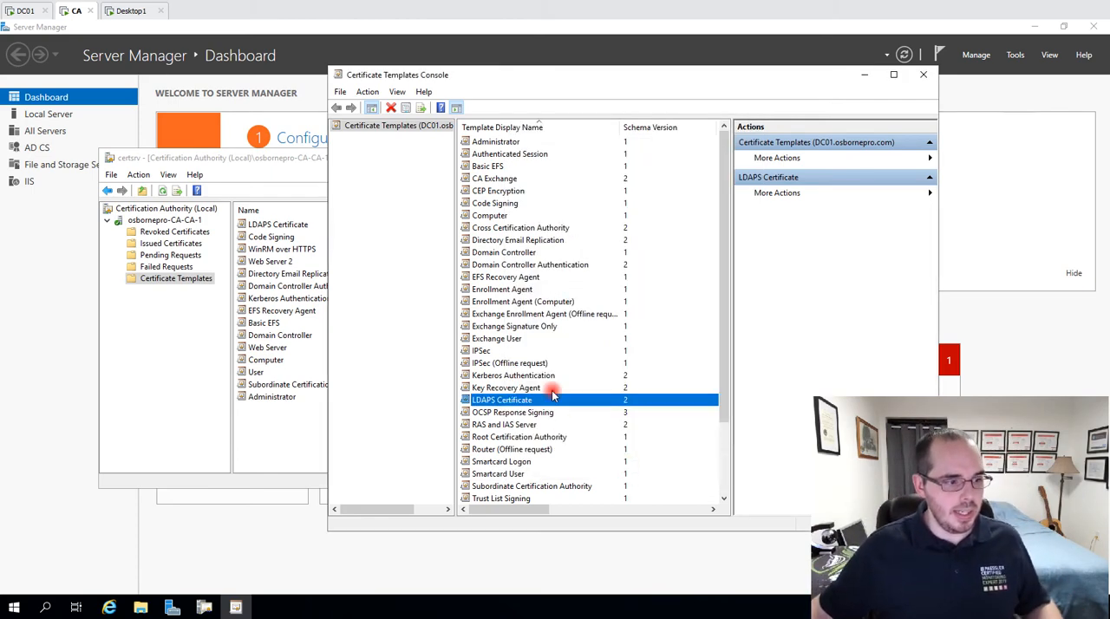
click(925, 77)
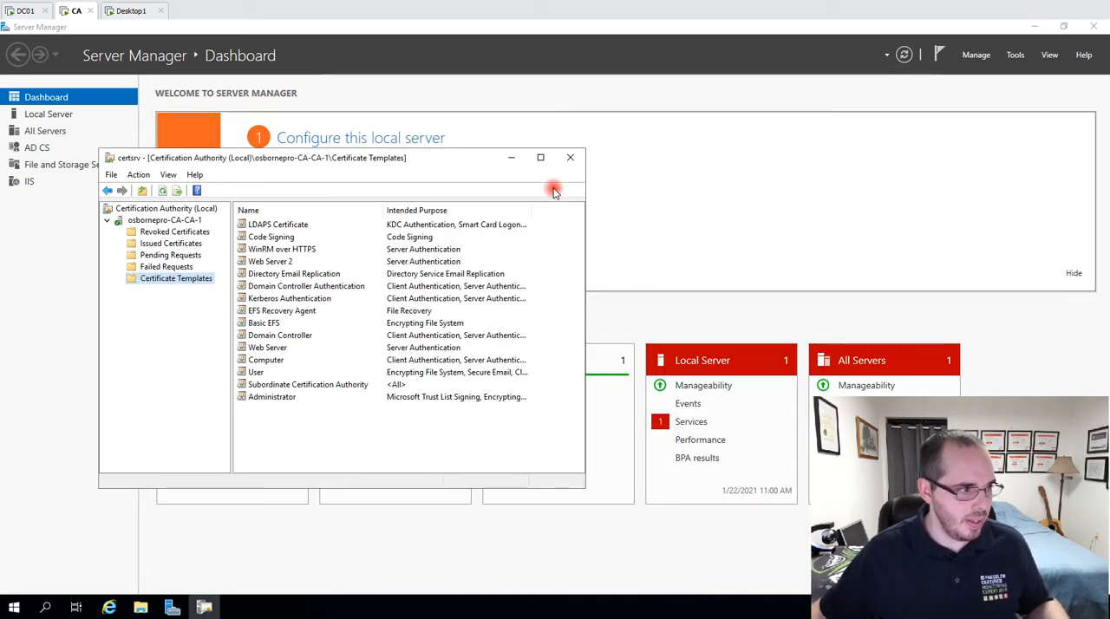
Look through the certificate templates that can be issued on the CA, cancel without enabling one, and select the issued LDAPS Certificate.
right_click(189, 281)
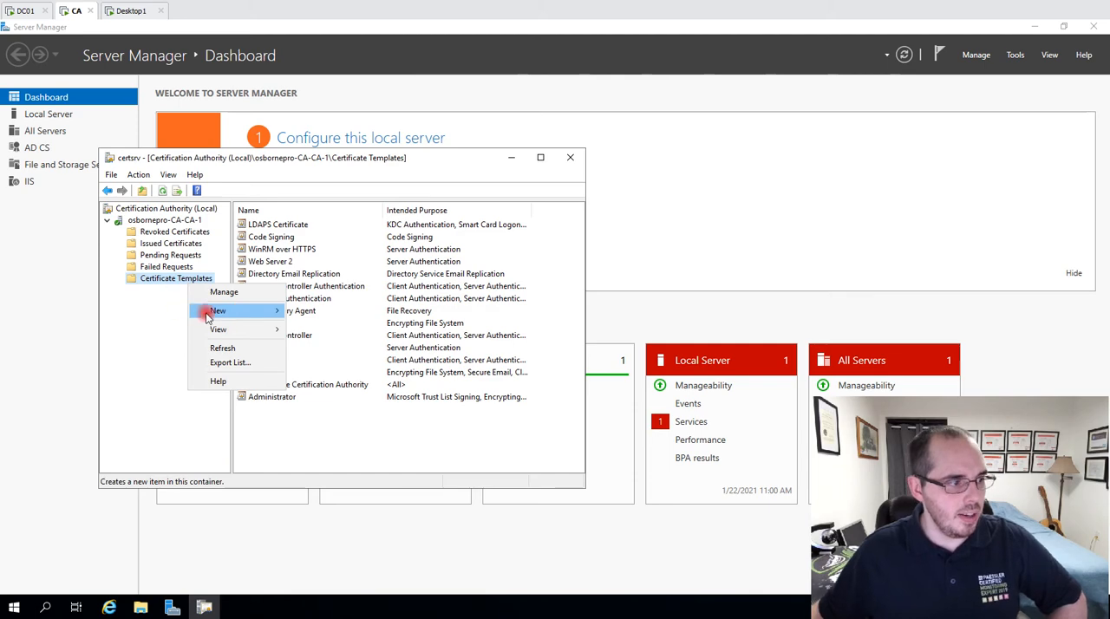
mouse_move(228, 314)
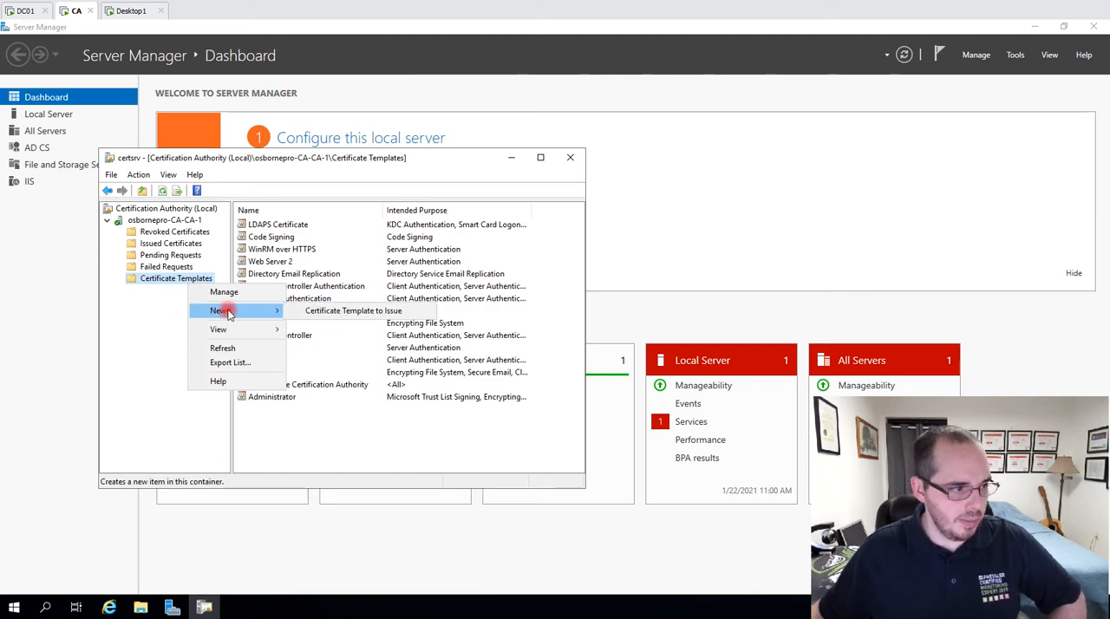
click(430, 312)
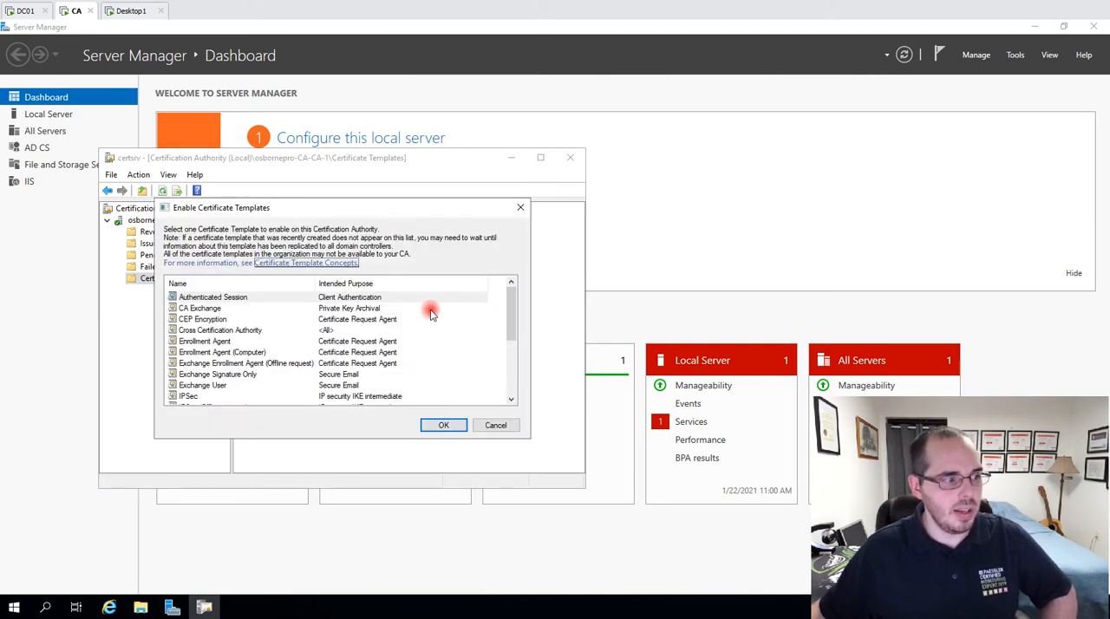
click(232, 342)
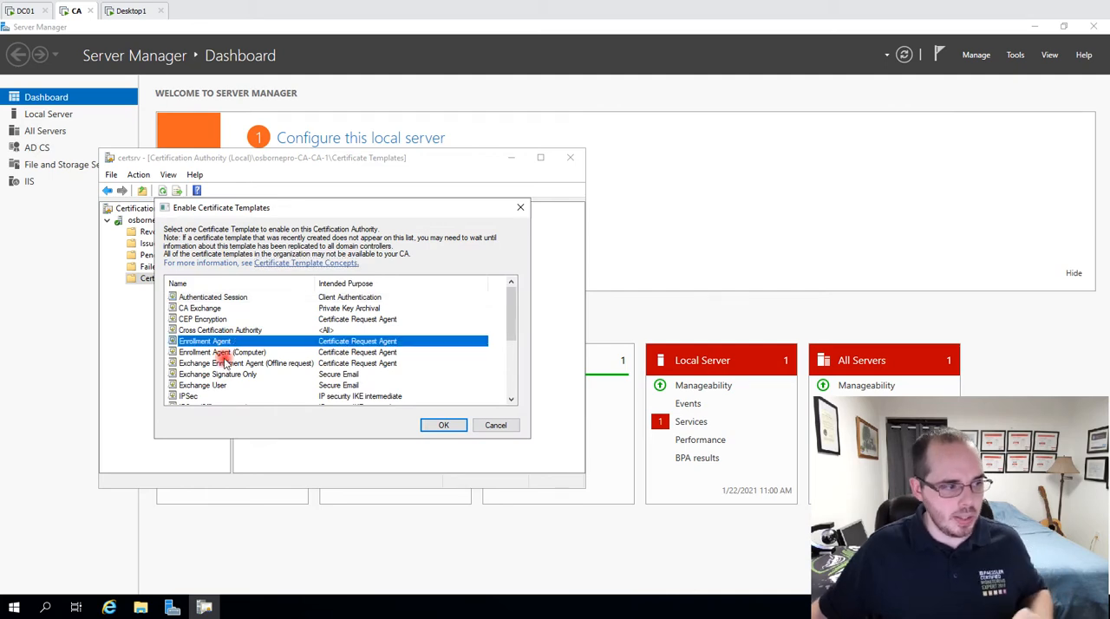
scroll(225, 365, down, 2)
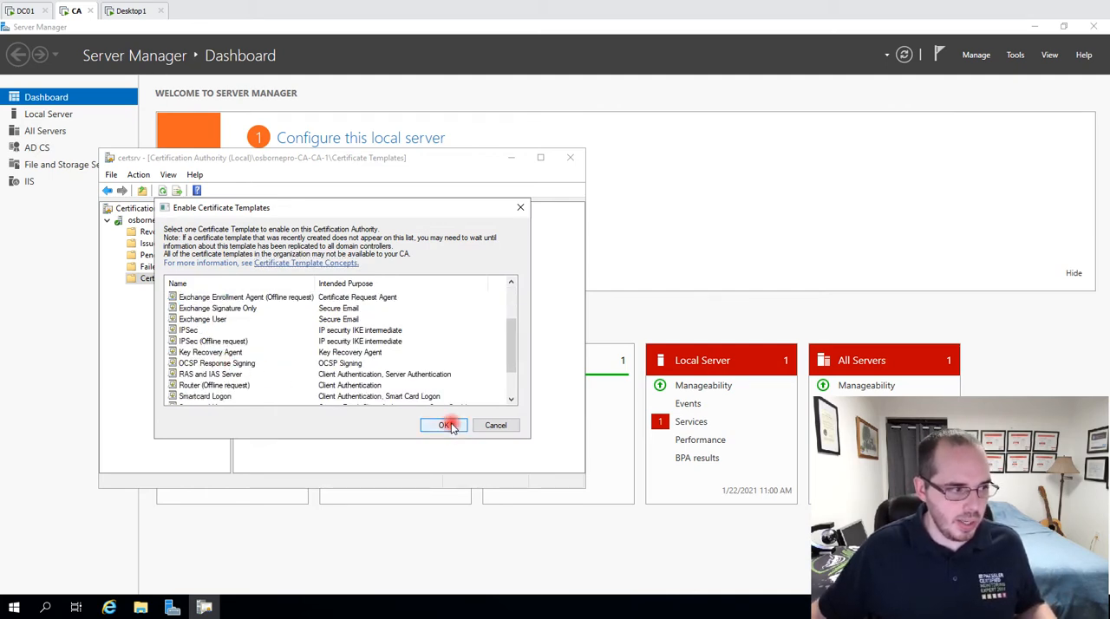
scroll(278, 340, down, 2)
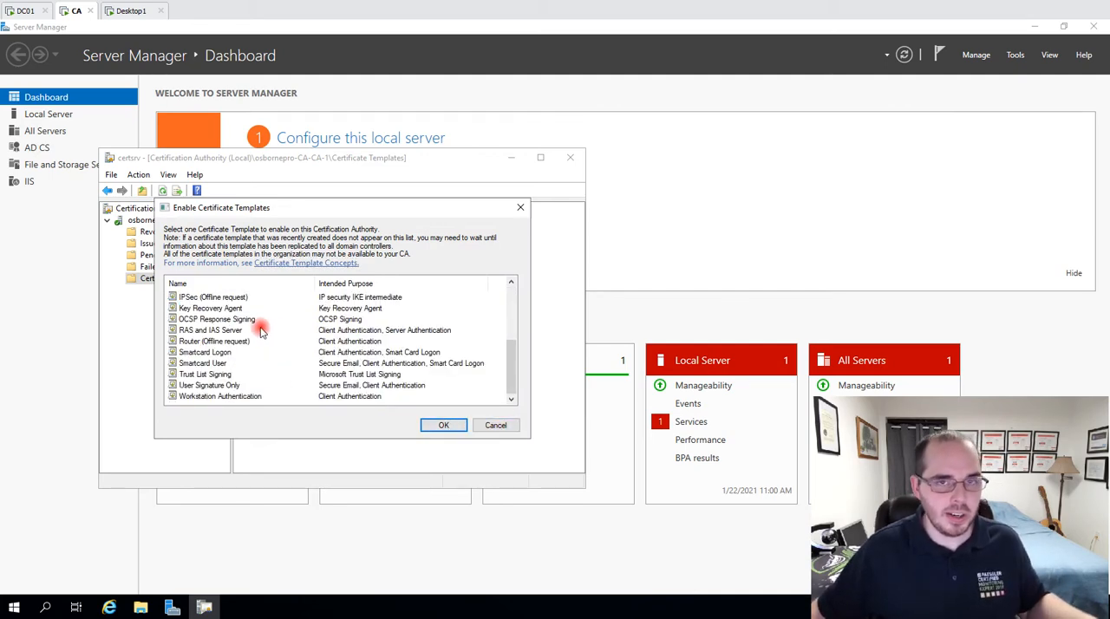
click(495, 425)
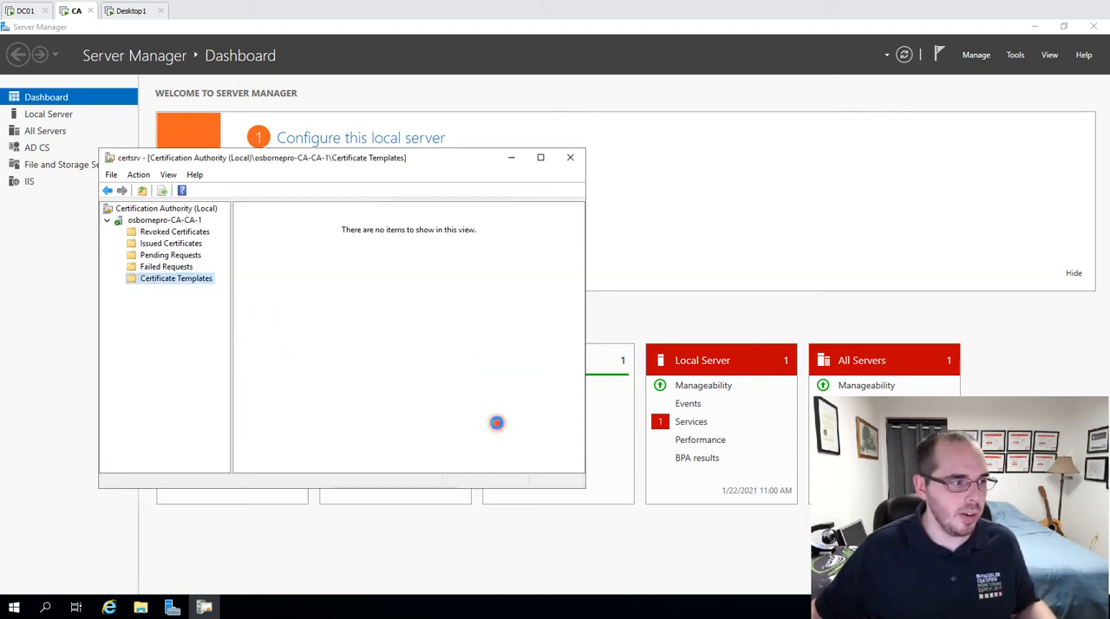
click(278, 224)
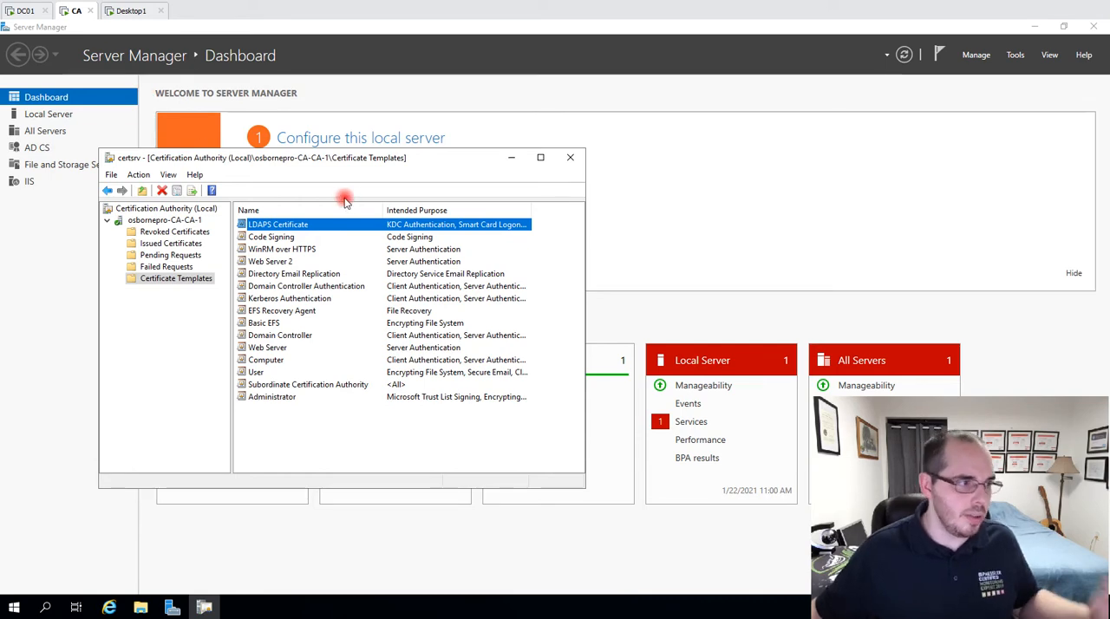
Switch to DC01, run certlm.msc in PowerShell, and open the local computer's Personal certificate store.
click(27, 10)
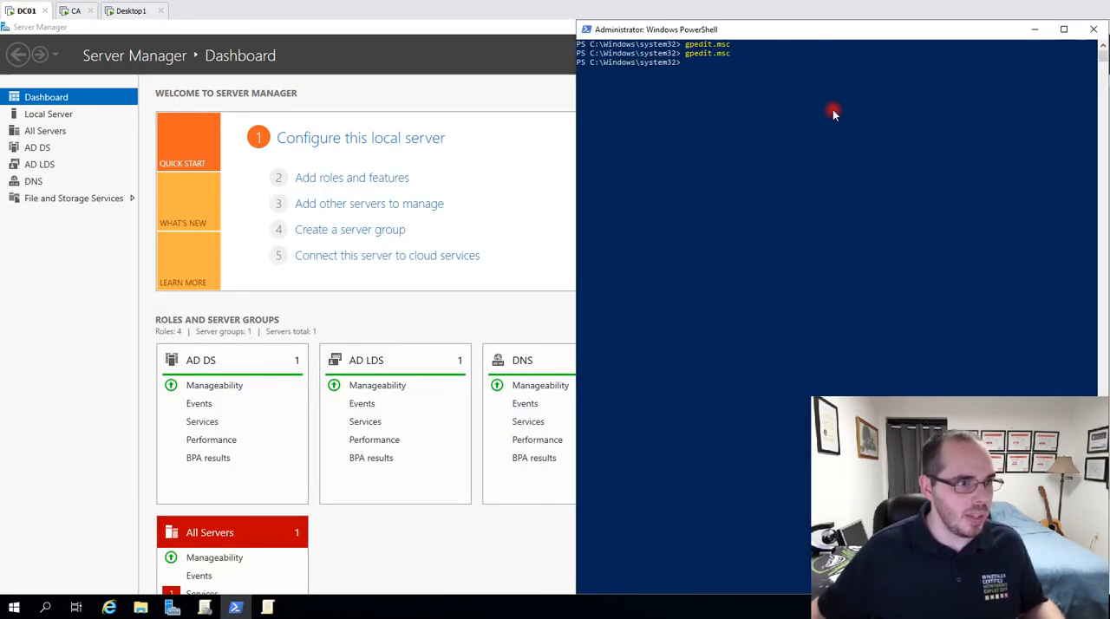
text(certlm.)
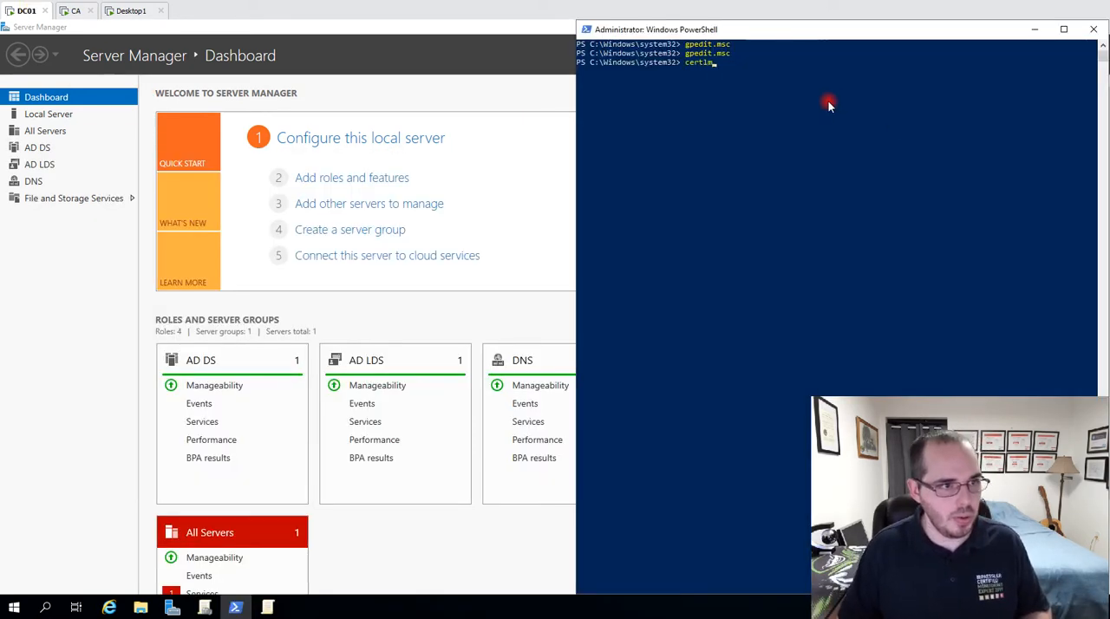
text(msc)
key(Return)
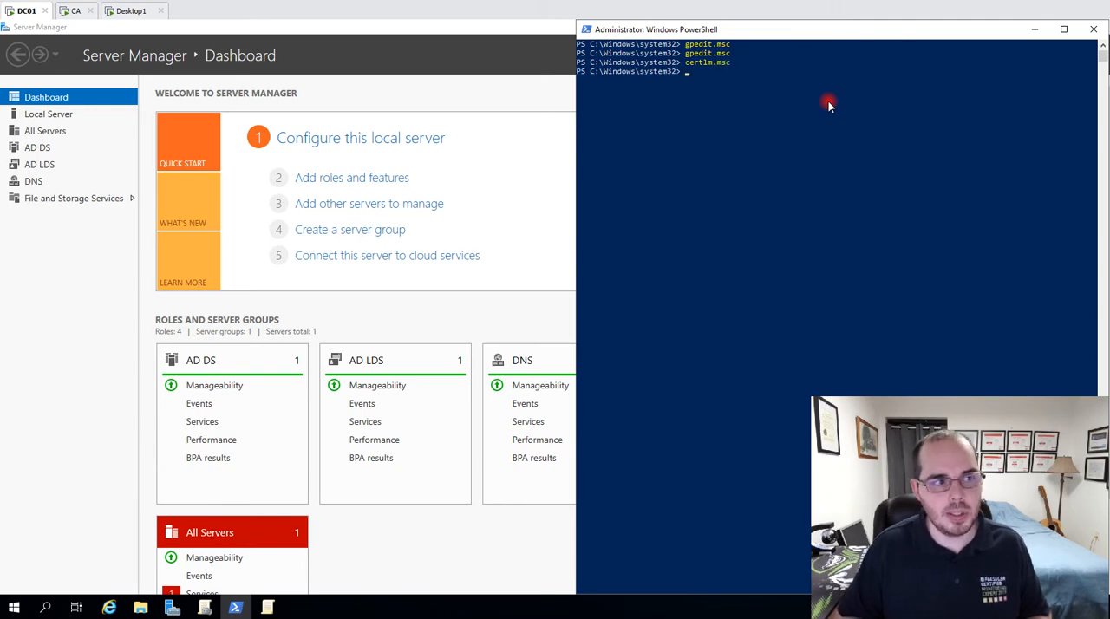
drag(186, 315, 265, 128)
double_click(245, 195)
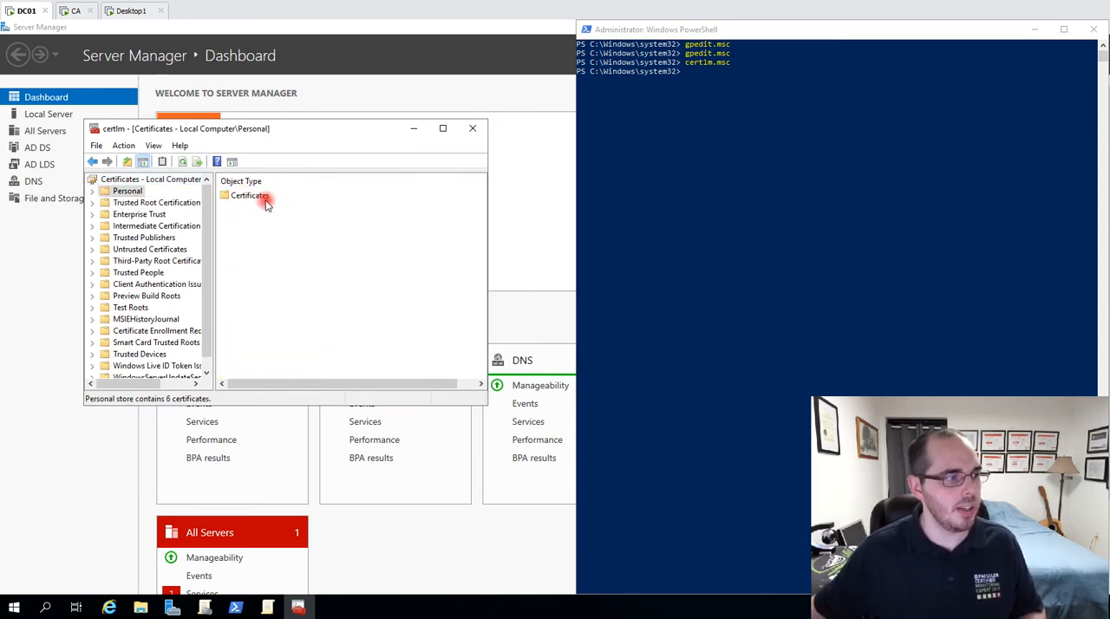
Start a new certificate request in the Personal store using the Active Directory Enrollment Policy and select the LDAPS Certificate template.
right_click(266, 199)
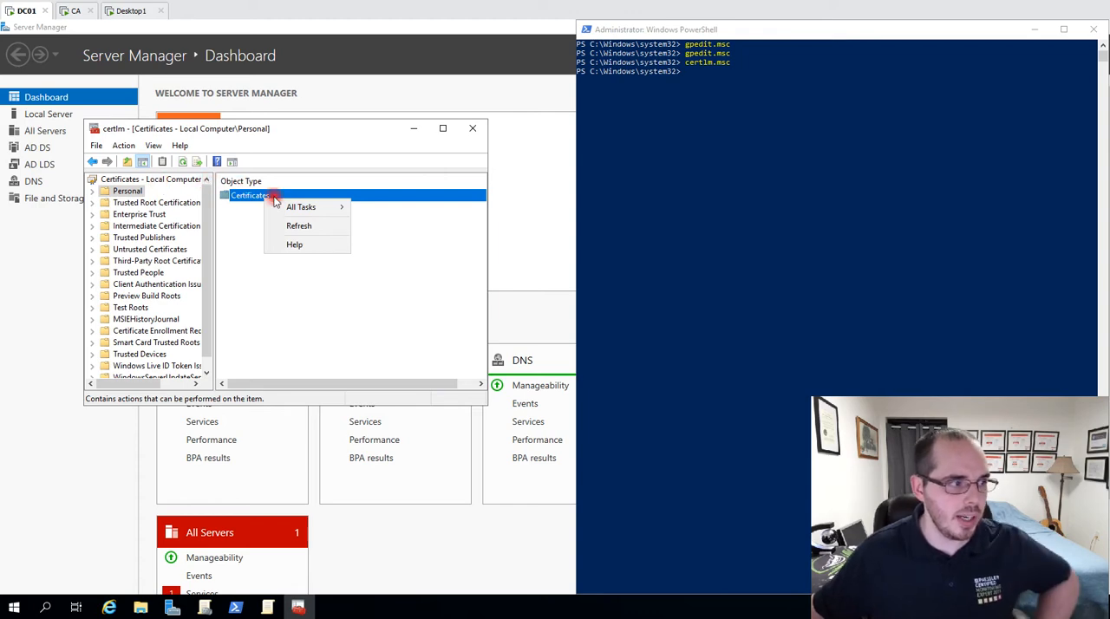
mouse_move(301, 211)
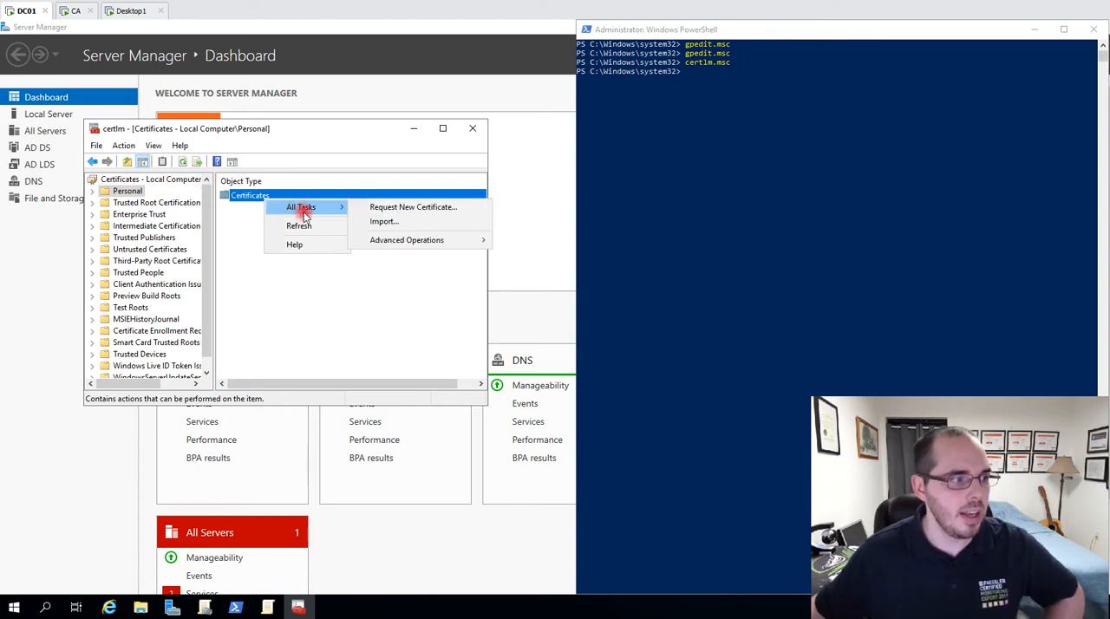
click(448, 208)
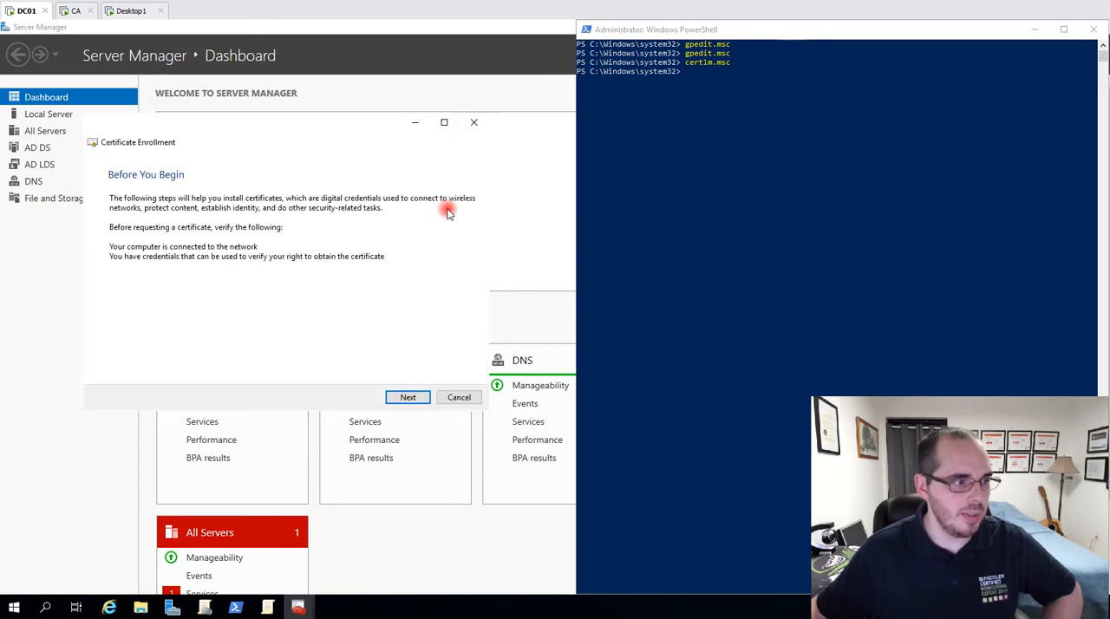
click(410, 397)
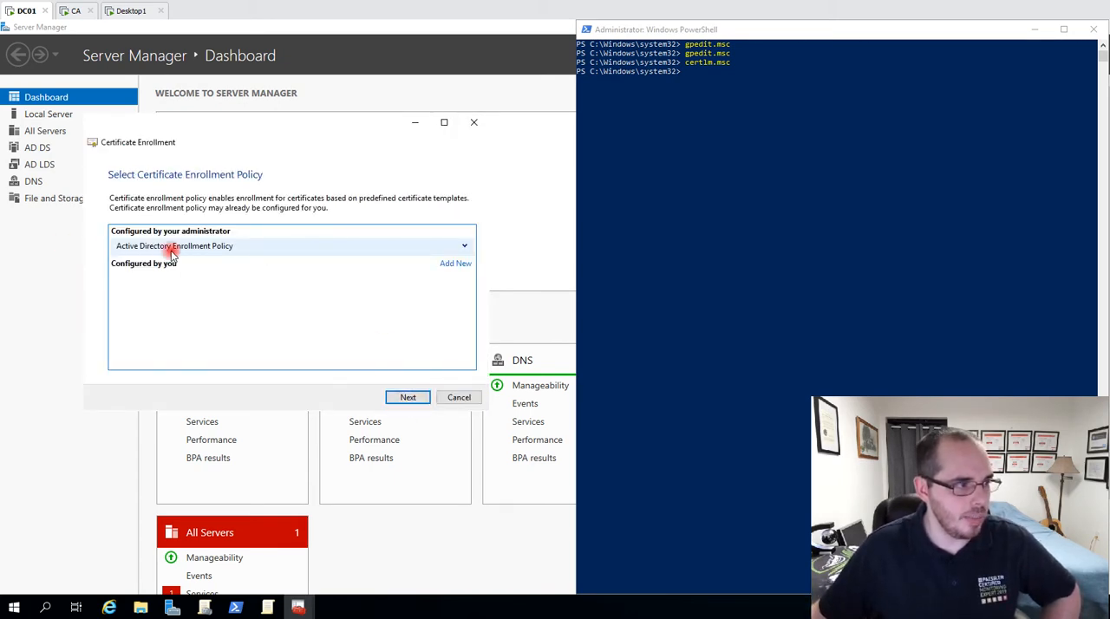
click(403, 397)
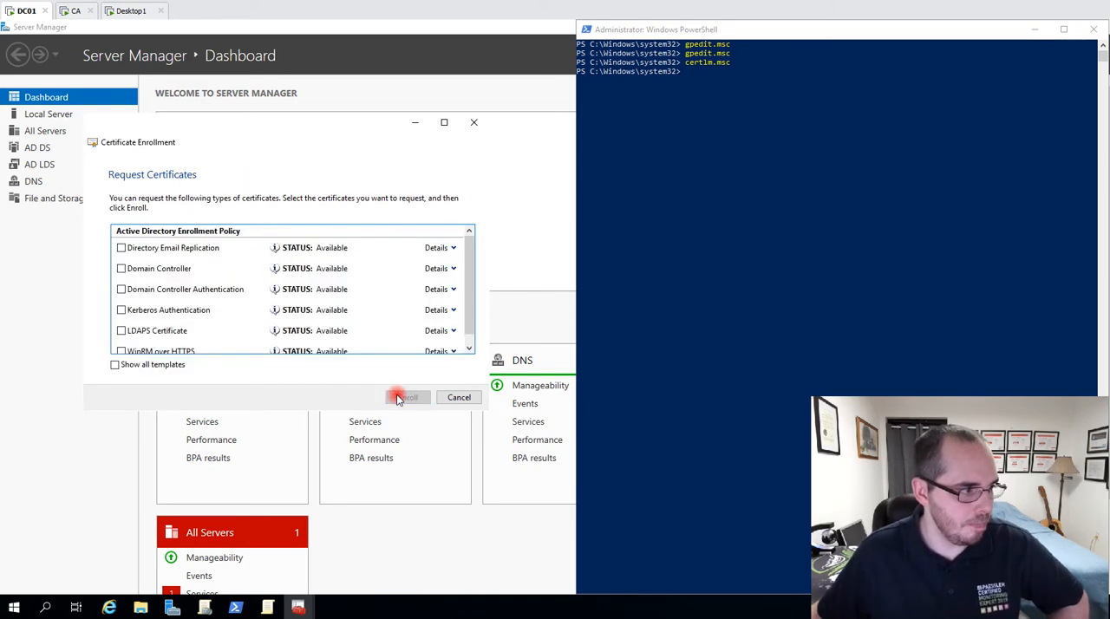
click(122, 331)
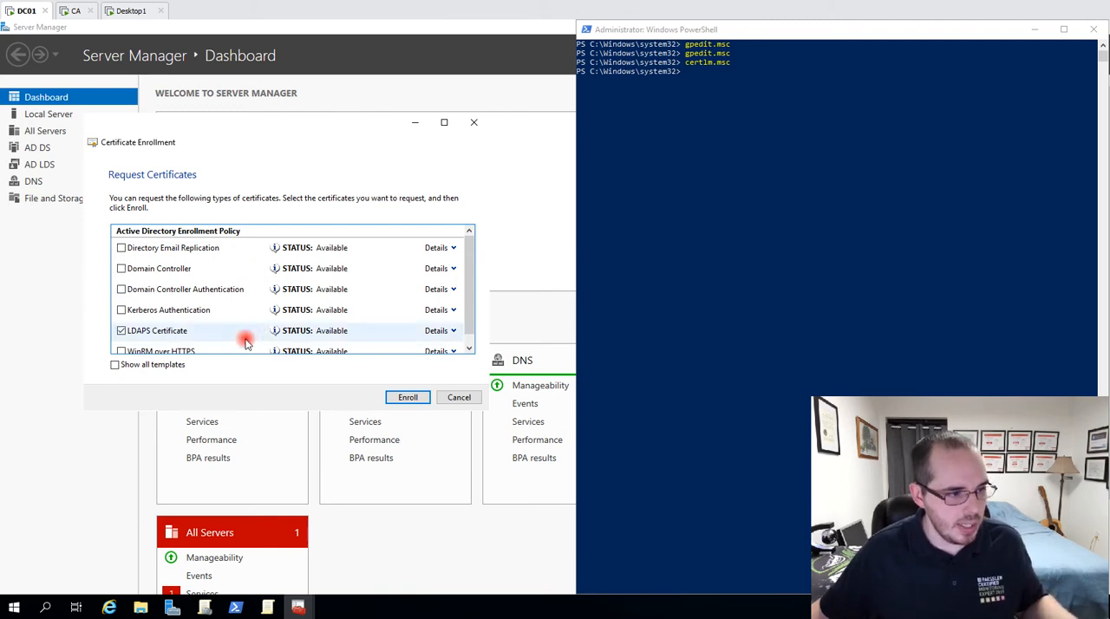
Switch to Server Manager on DC01 and open Active Directory Sites and Services.
click(172, 607)
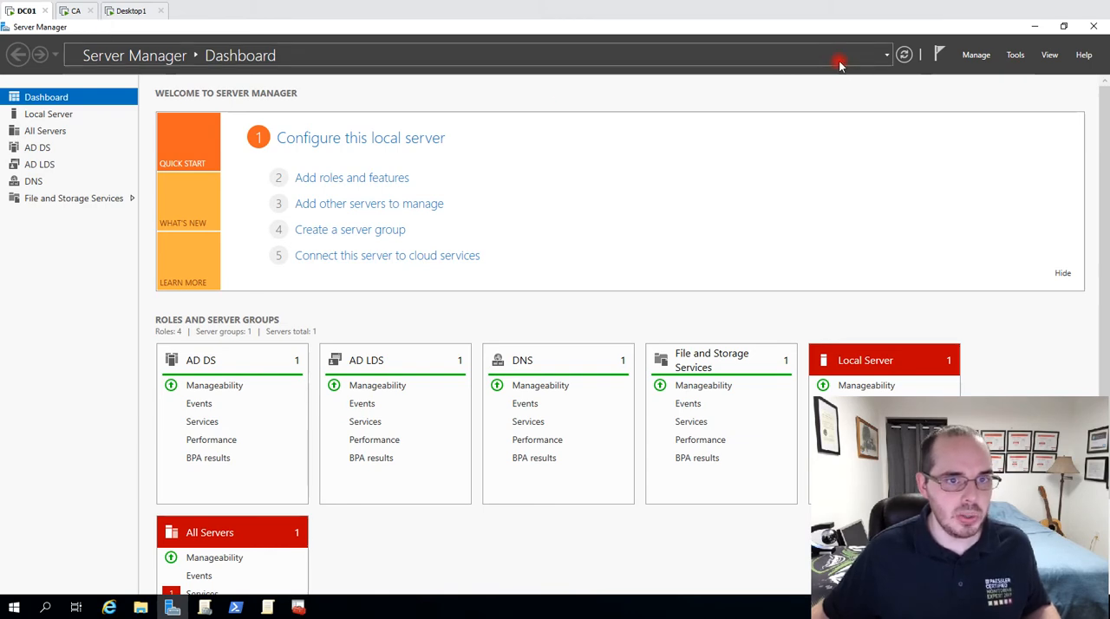
click(1014, 55)
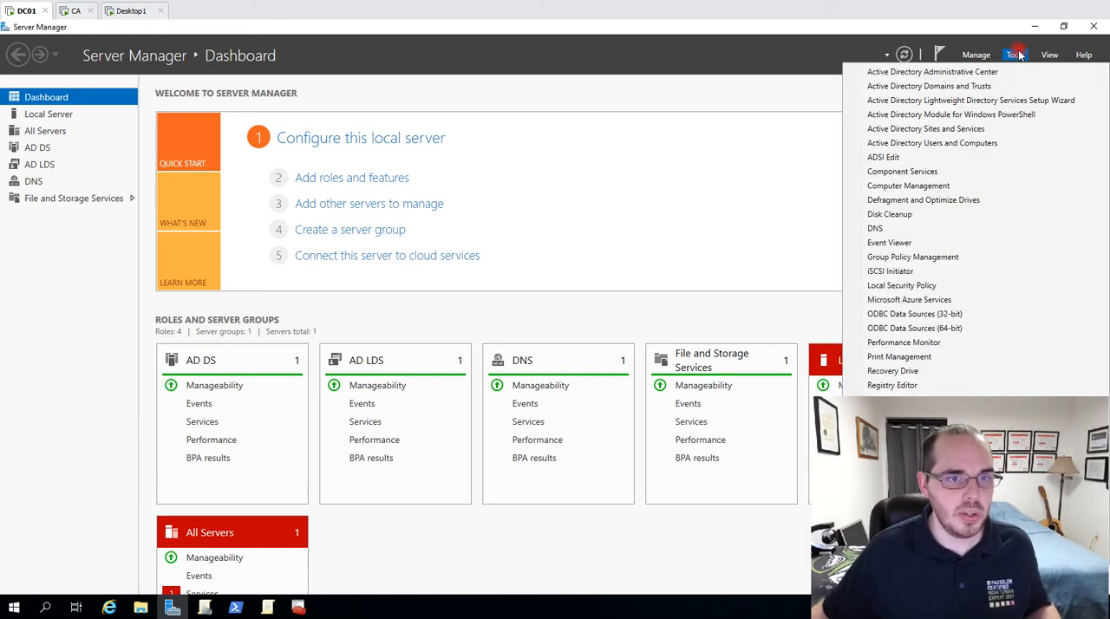
click(950, 128)
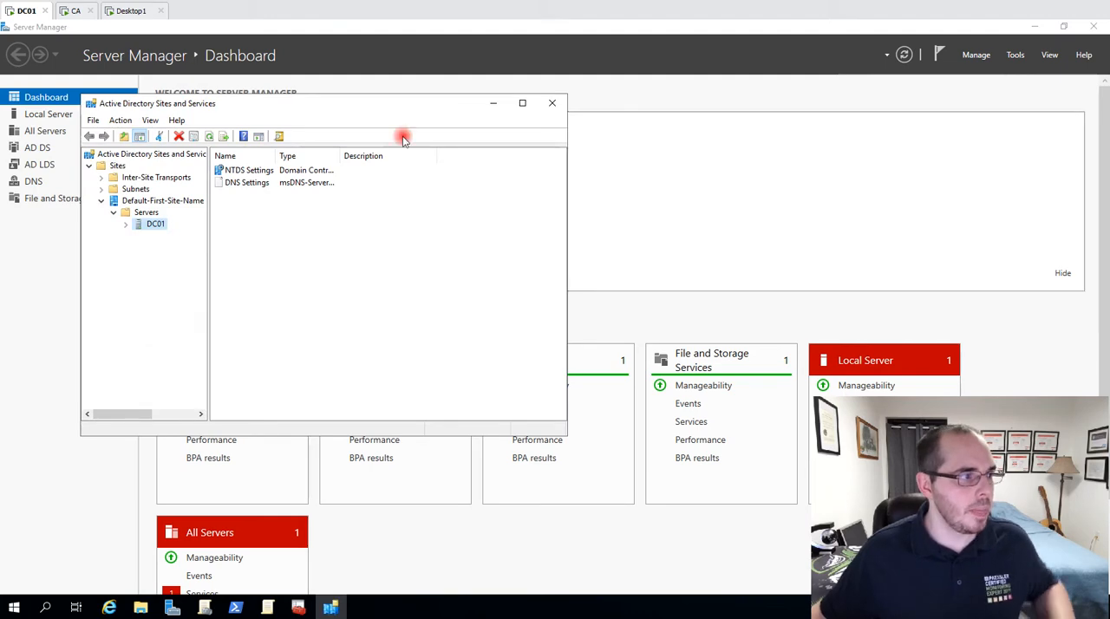
Inspect the NTDS Settings under DC01 and the actions available for them, and close Active Directory Sites and Services.
click(126, 224)
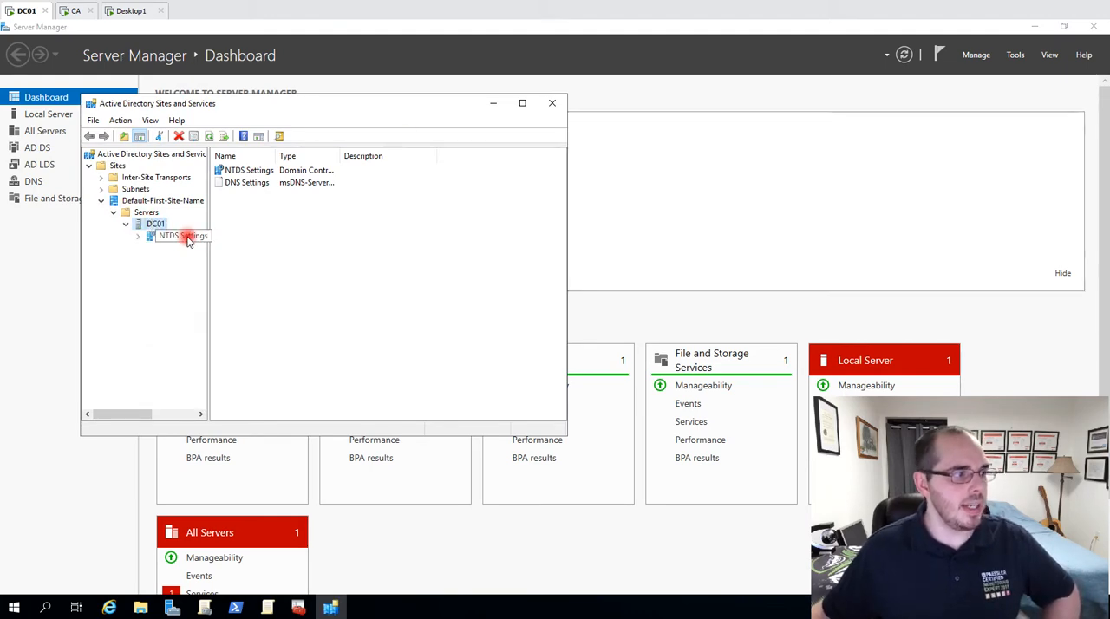
click(185, 237)
click(153, 225)
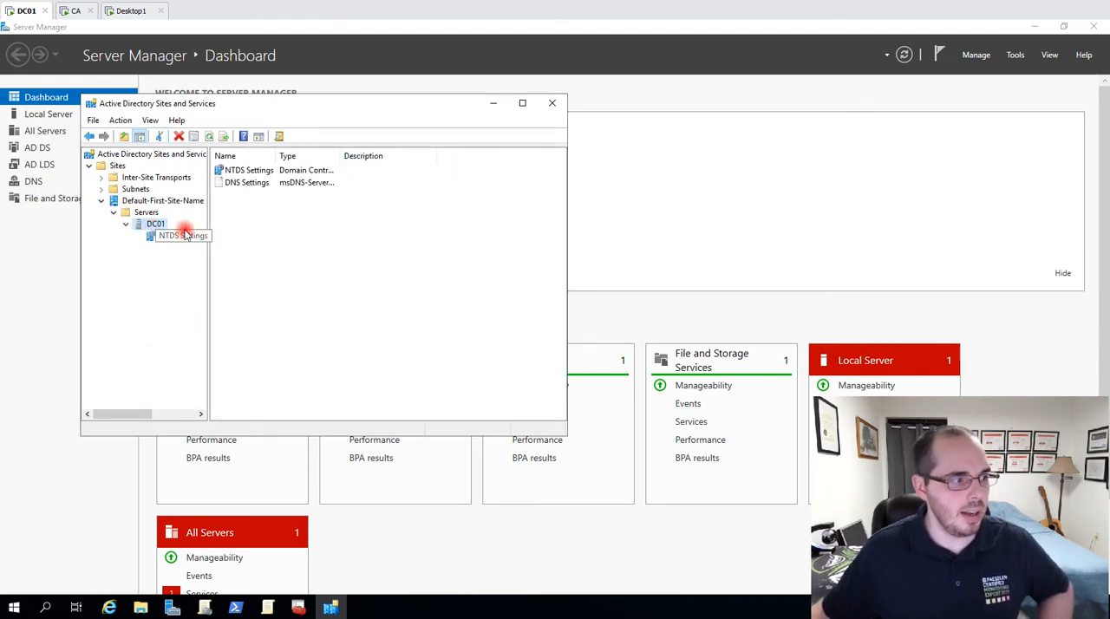
click(185, 236)
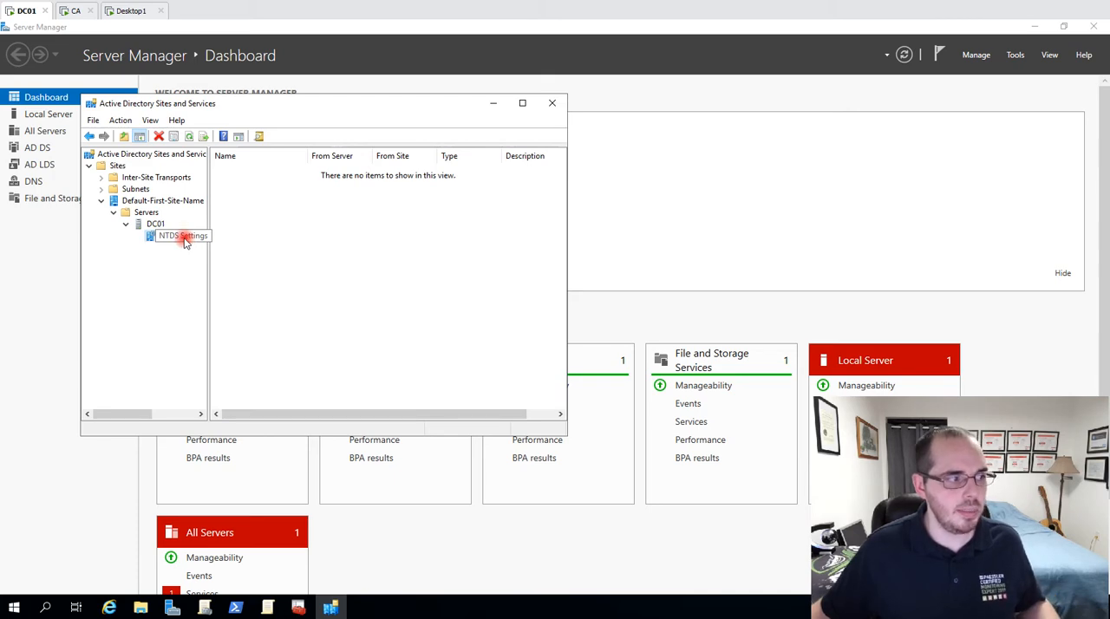
right_click(184, 242)
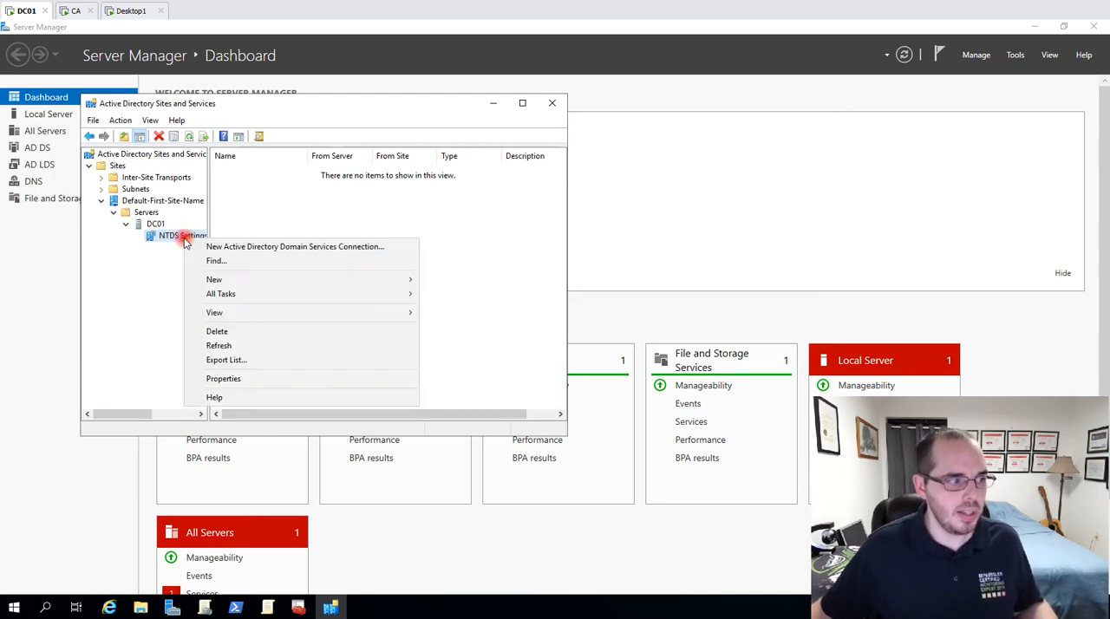
click(299, 224)
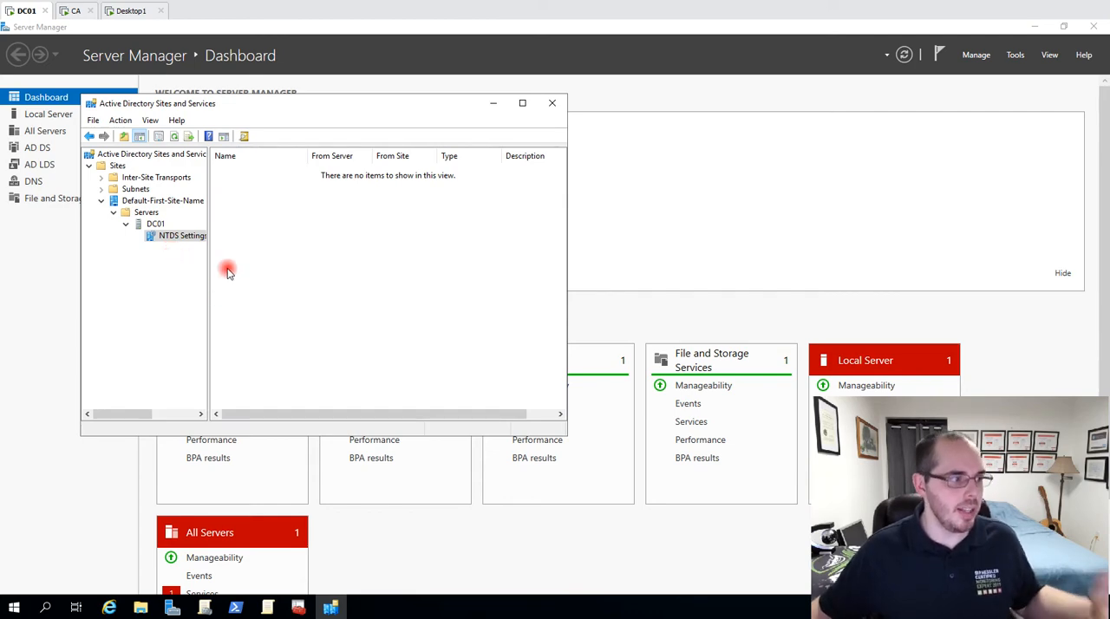
click(544, 103)
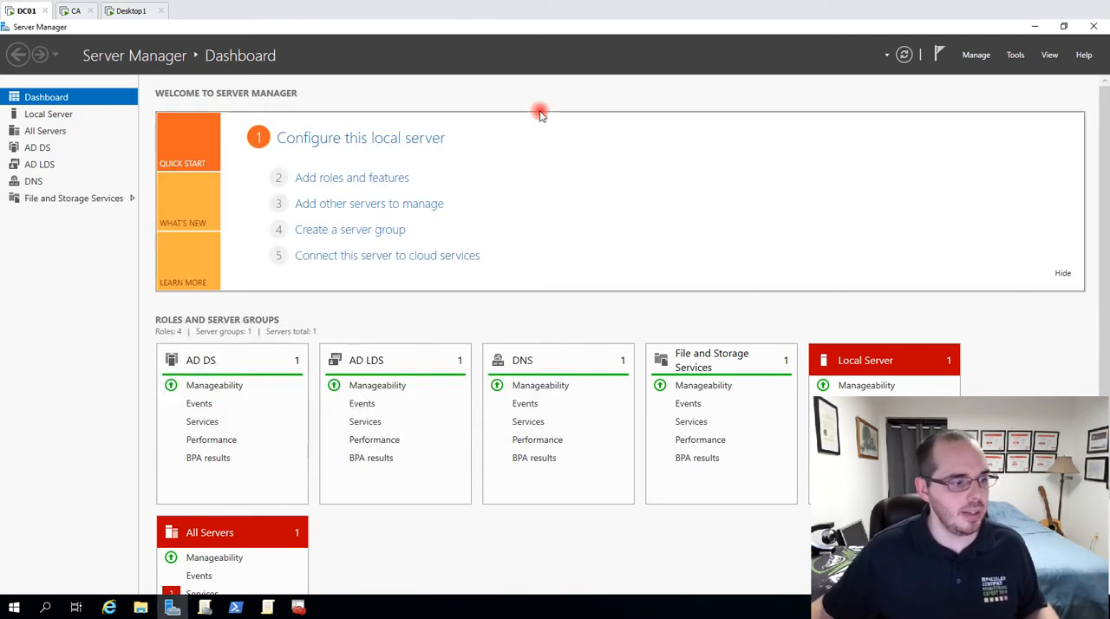
Return to the pending LDAPS Certificate enrollment and cancel it without enrolling.
mouse_move(298, 607)
click(376, 555)
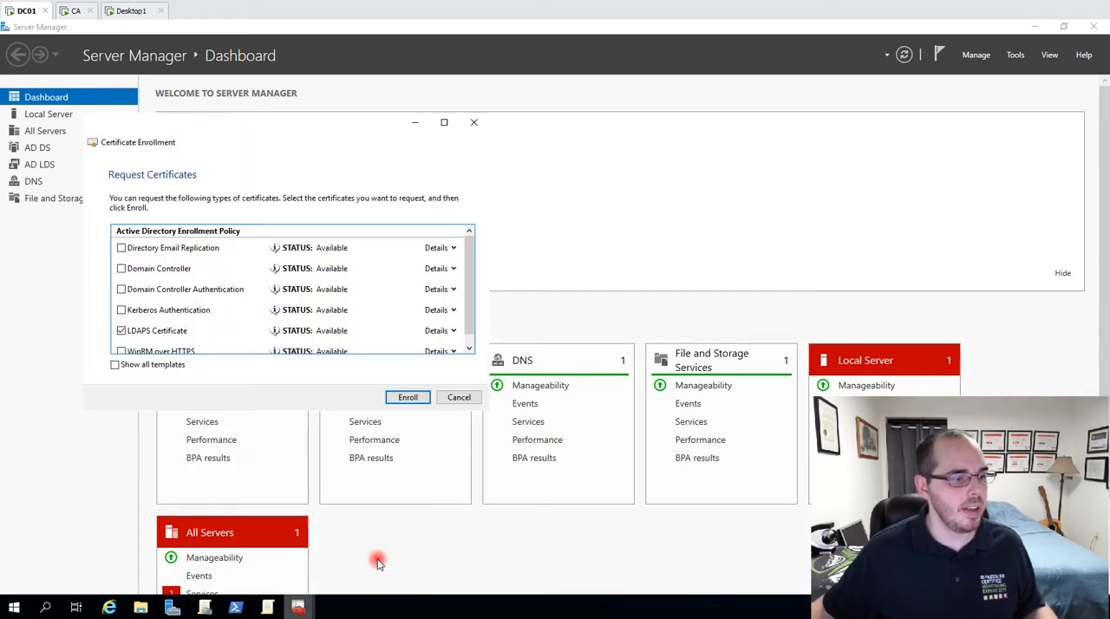
click(465, 399)
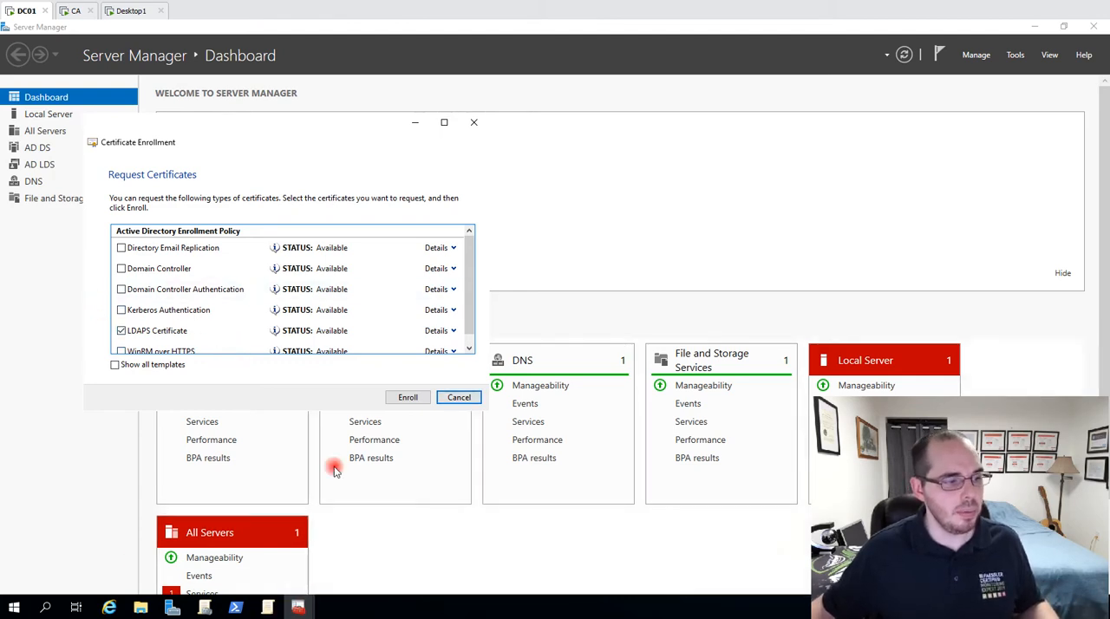
click(459, 397)
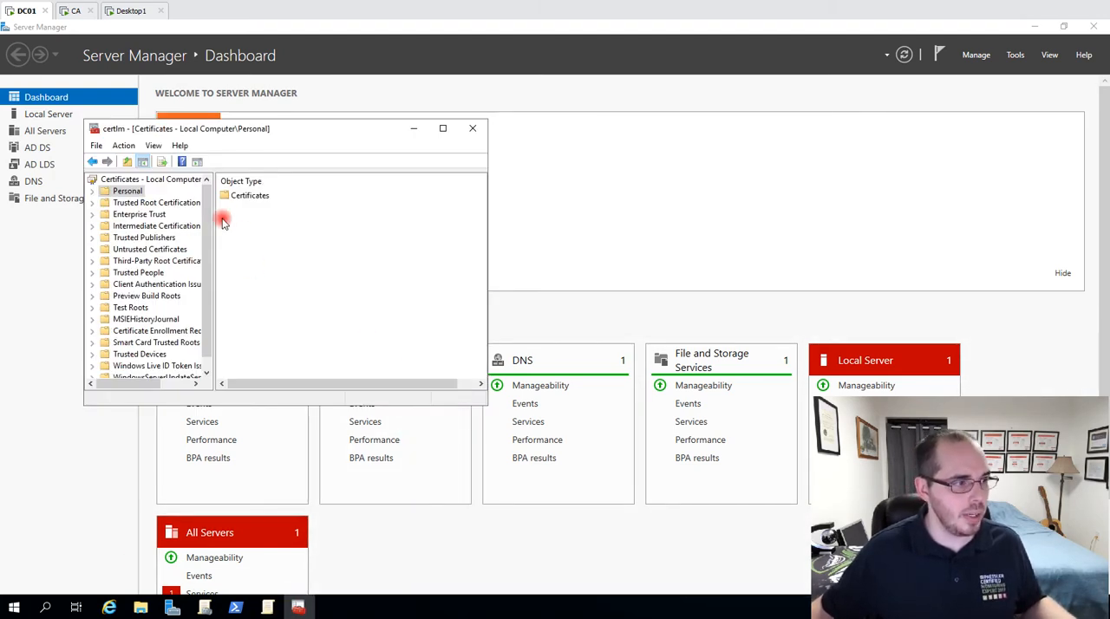
right_click(149, 192)
mouse_move(230, 215)
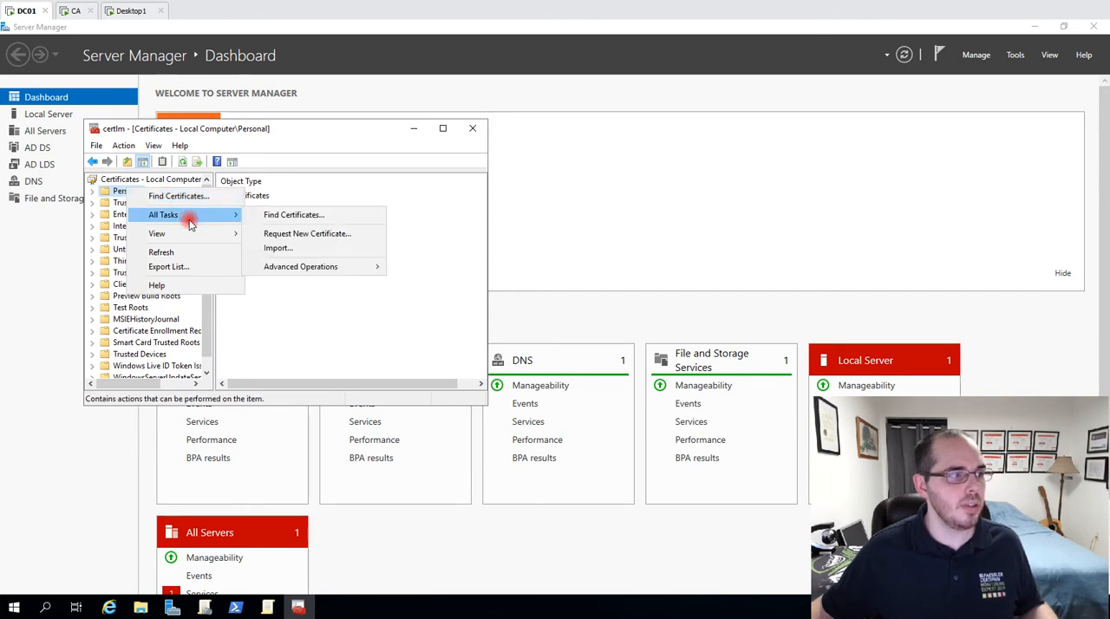
click(350, 234)
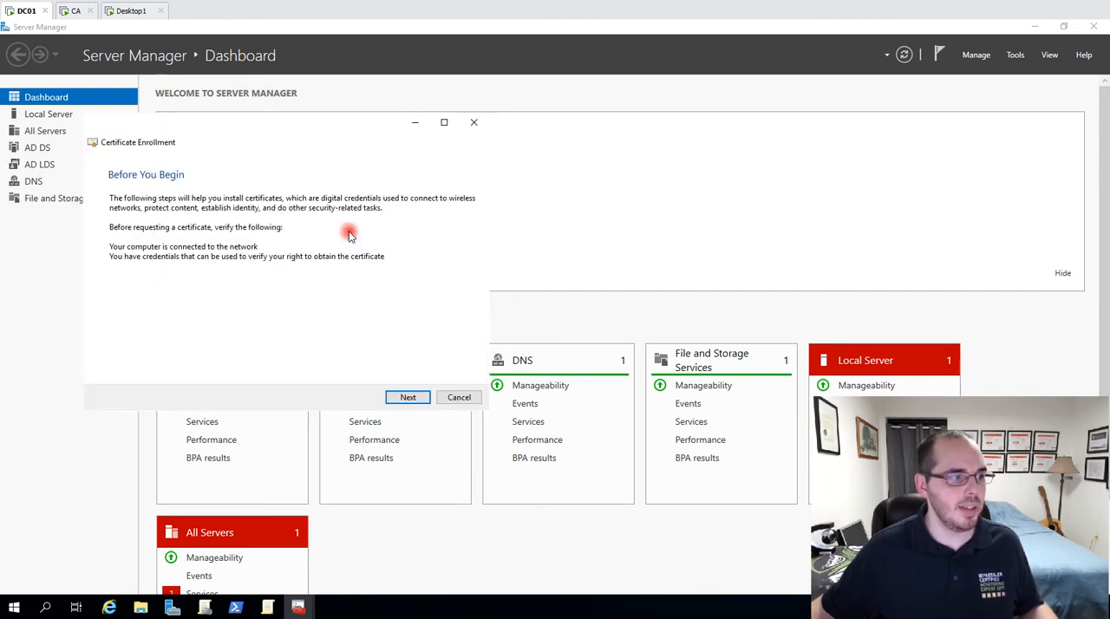
click(415, 396)
click(415, 396)
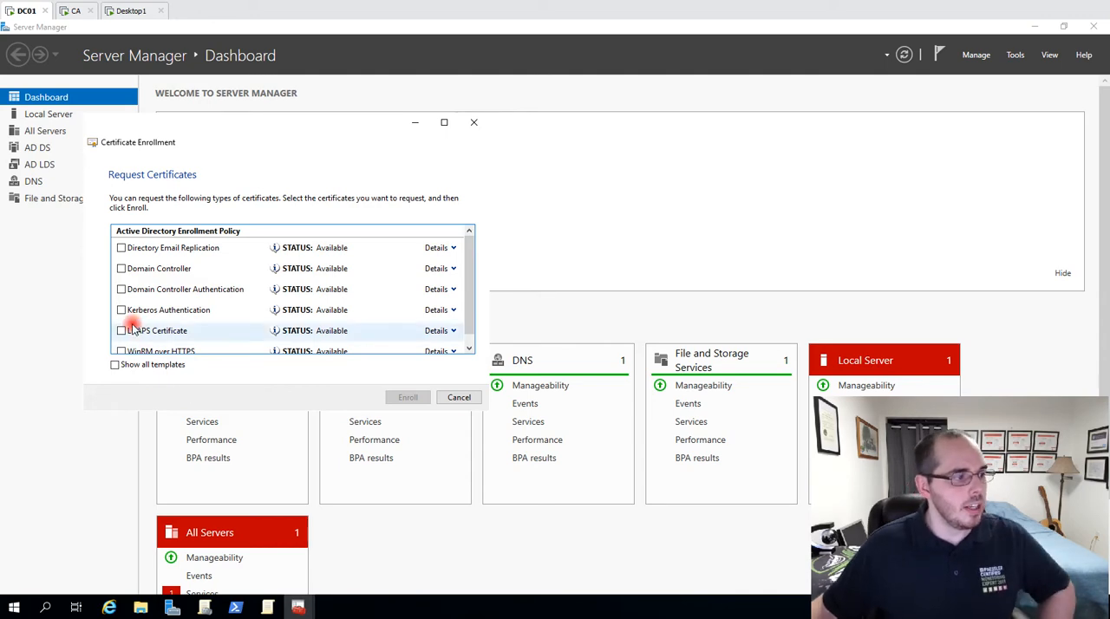
click(466, 403)
Open the Personal store's certificates and view the general information of the certificate issued from the LDAPS Certificate template.
double_click(248, 192)
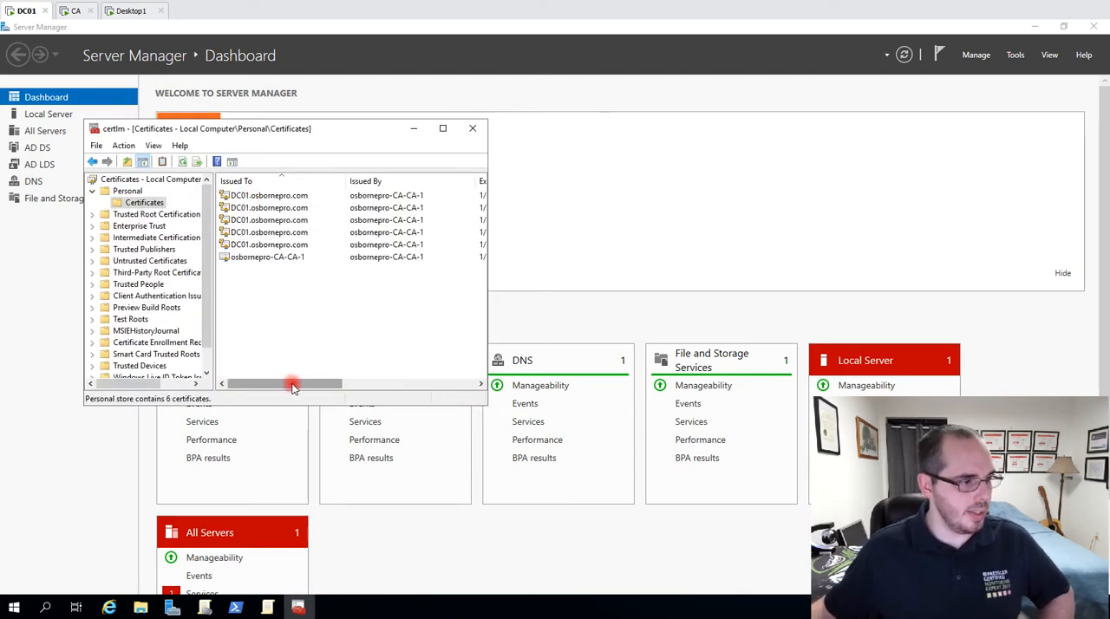
drag(293, 387, 478, 381)
click(431, 244)
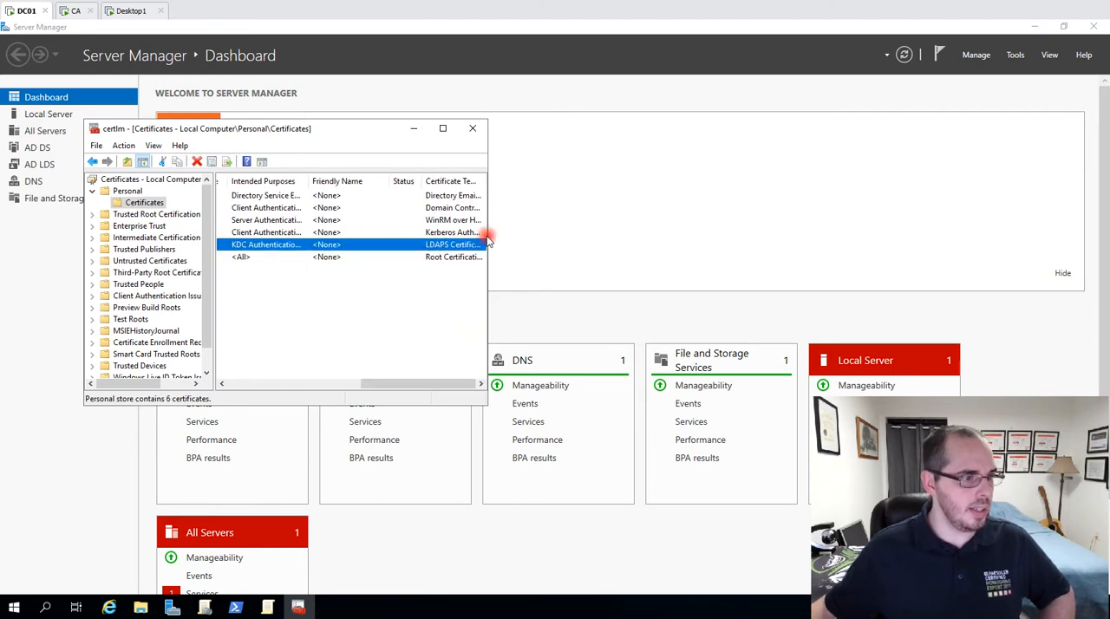
double_click(451, 244)
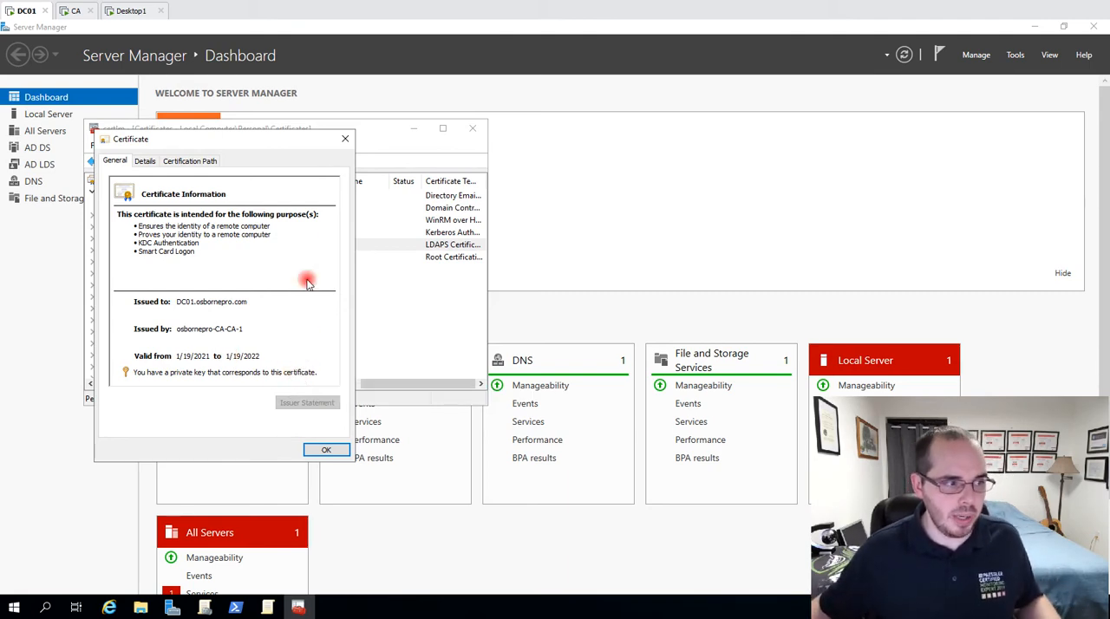
click(344, 138)
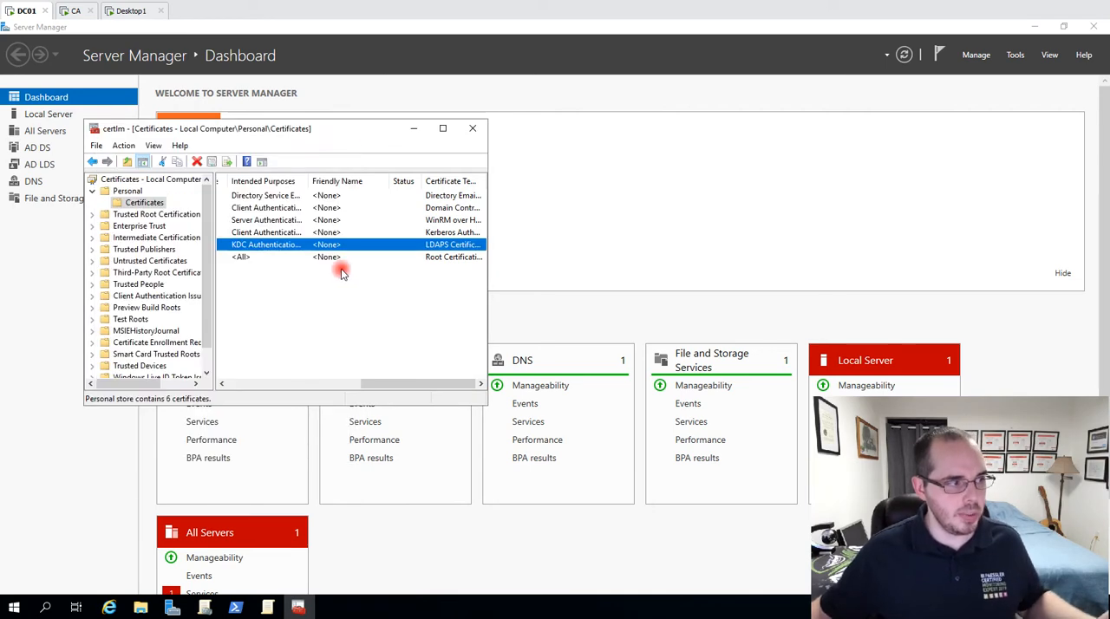
Start exporting the LDAPS certificate with its private key in PKCS #12 (.PFX) format, including the certification path and certificate privacy.
right_click(251, 244)
mouse_move(328, 271)
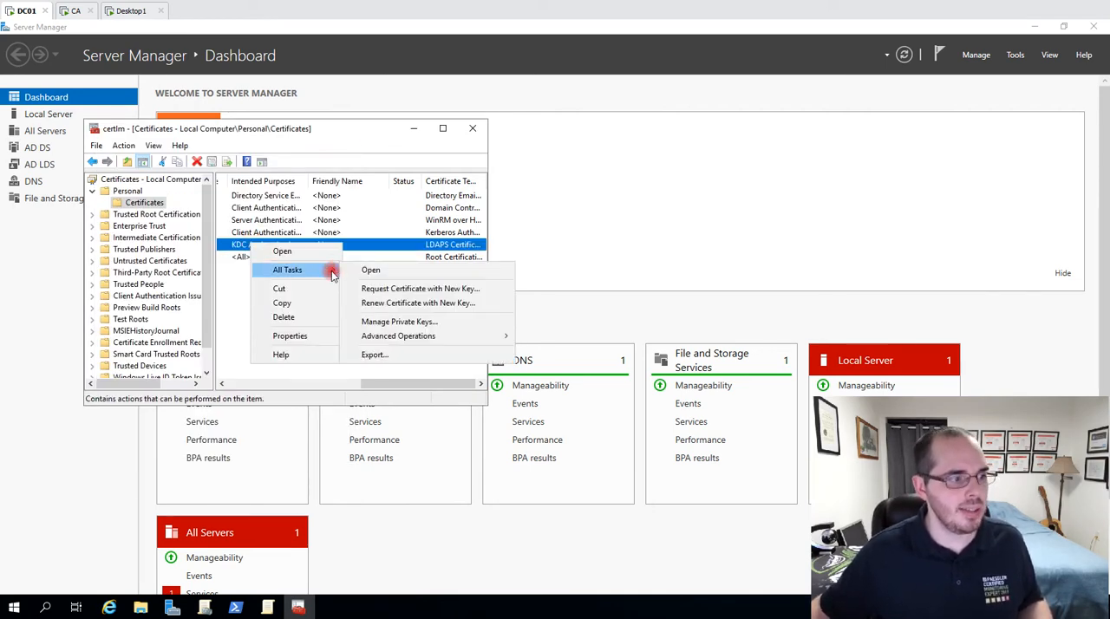
click(396, 355)
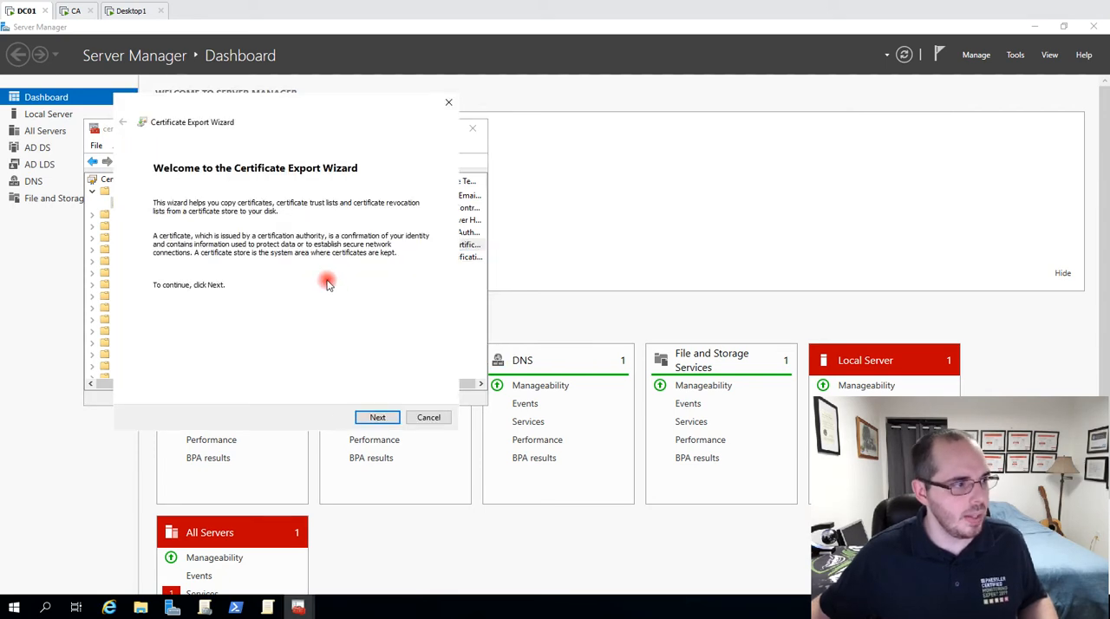
click(378, 417)
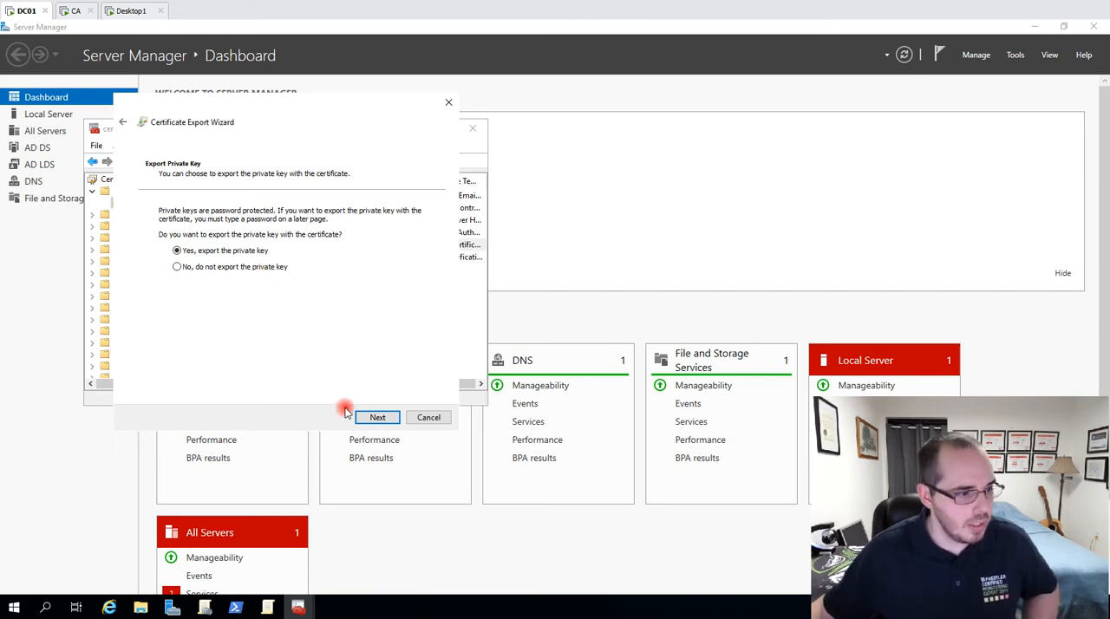
click(385, 420)
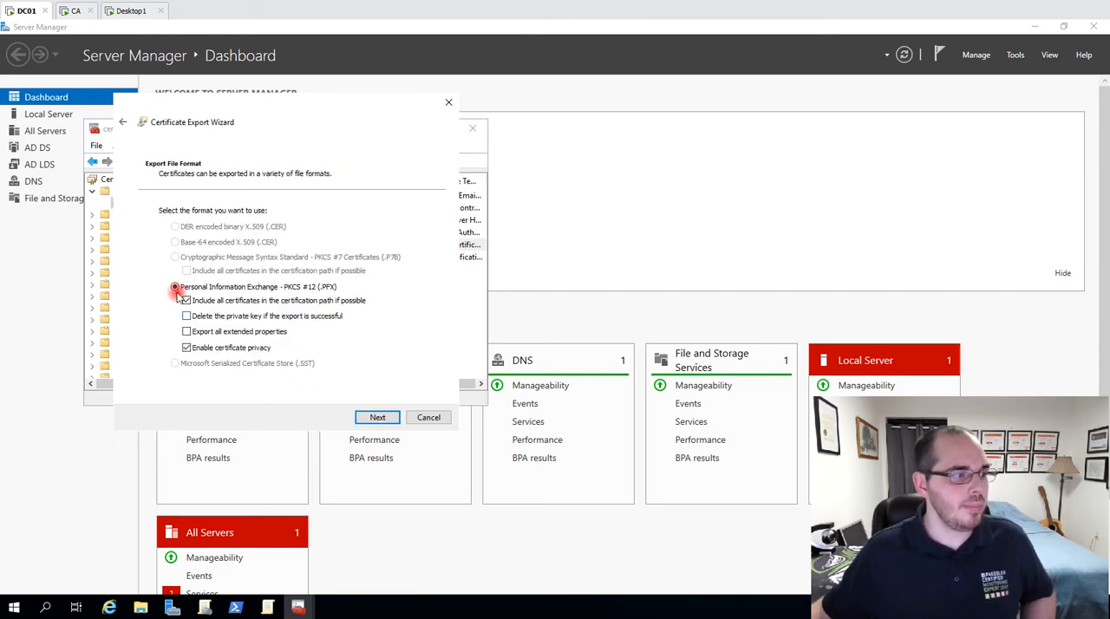
click(377, 417)
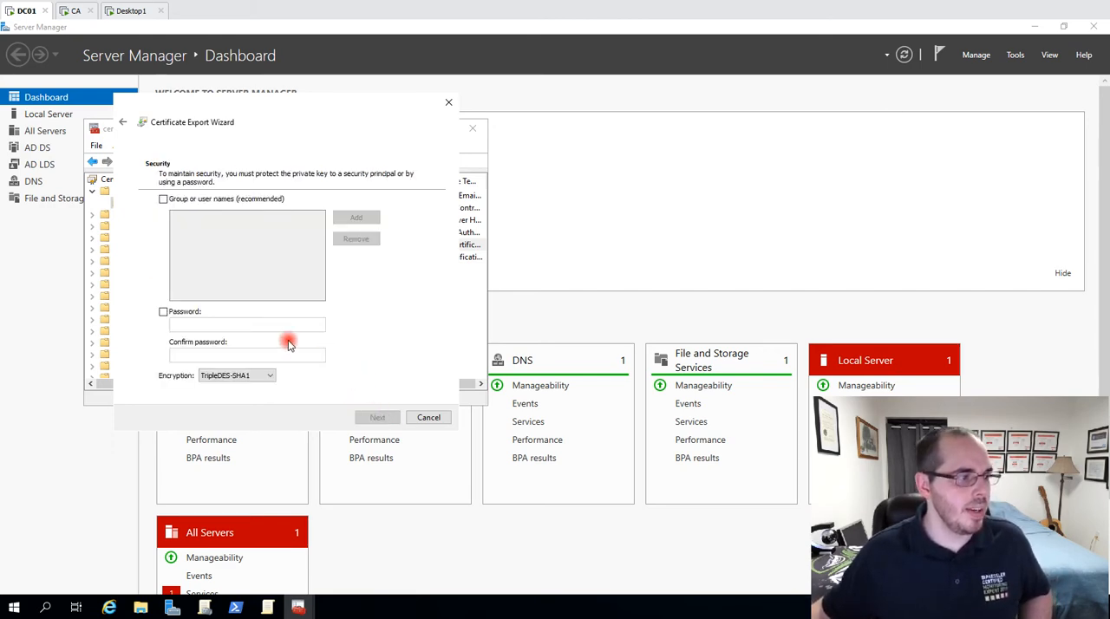
Protect the exported private key by entering and confirming a password, keeping TripleDES-SHA1 encryption.
click(164, 312)
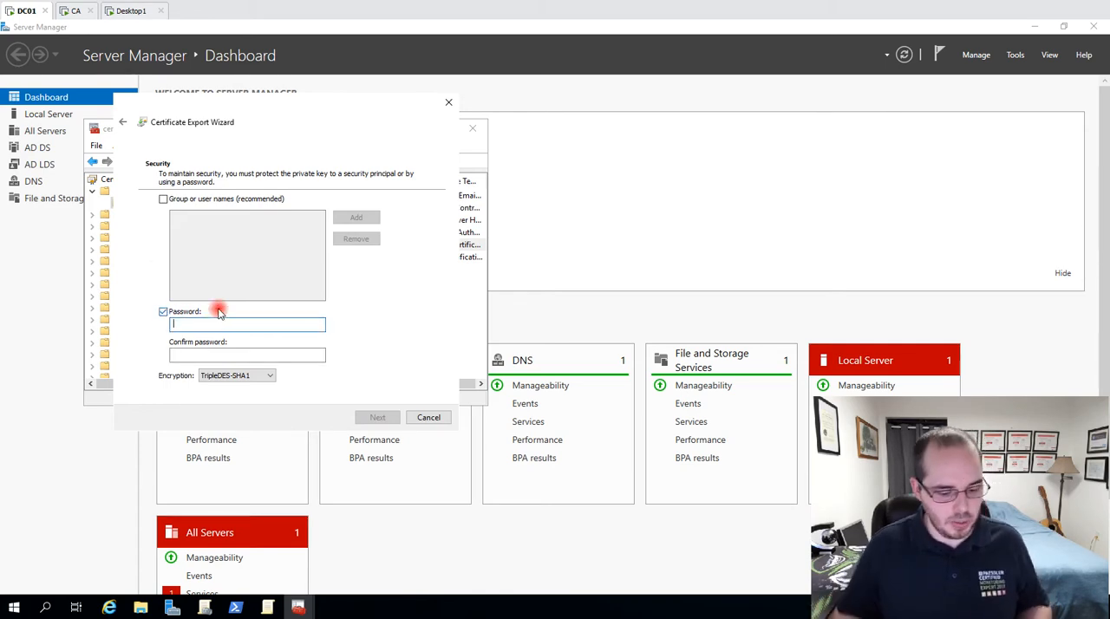
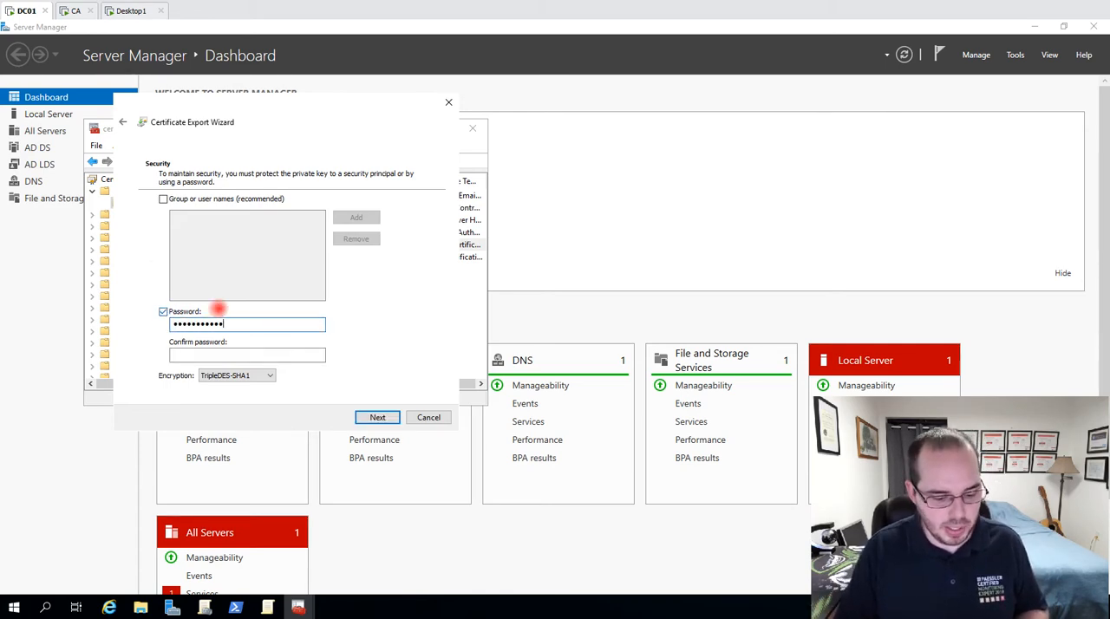
key(Tab)
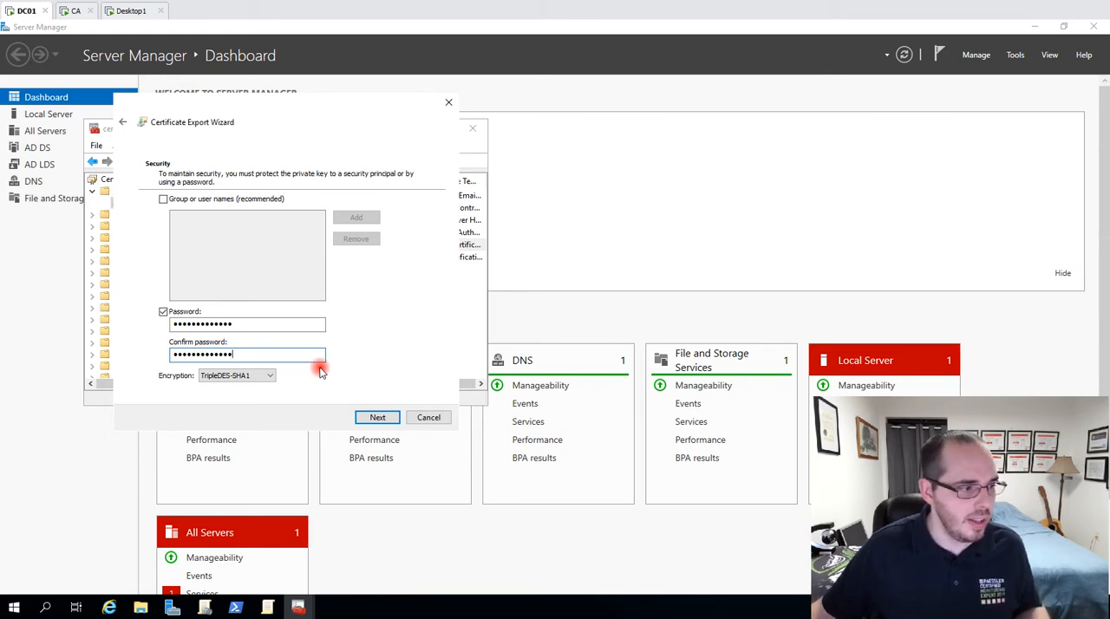
click(270, 377)
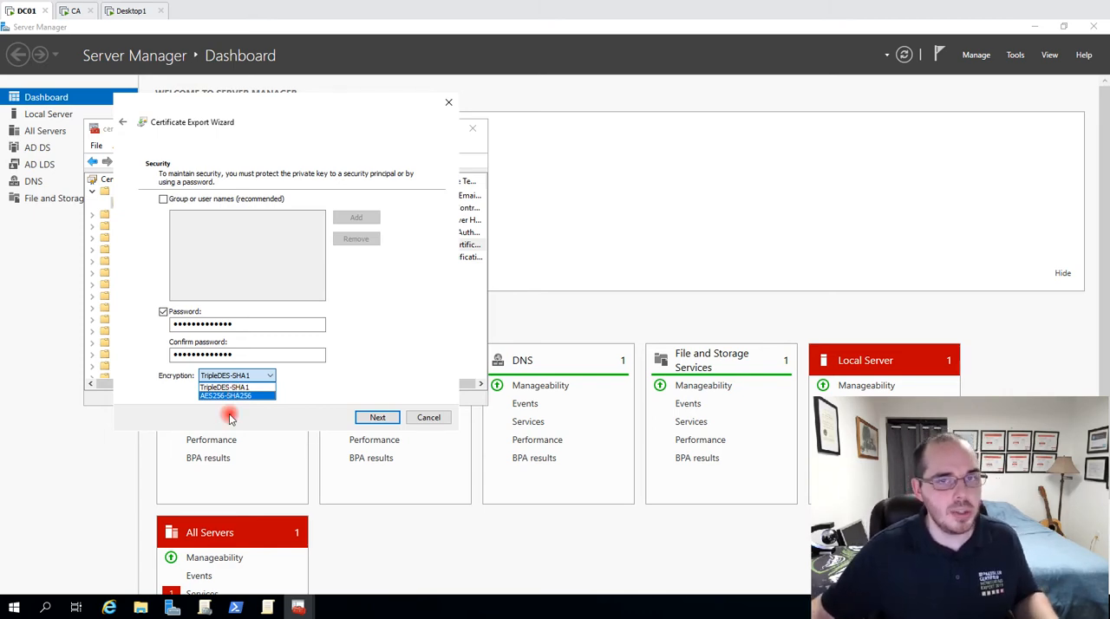
click(340, 376)
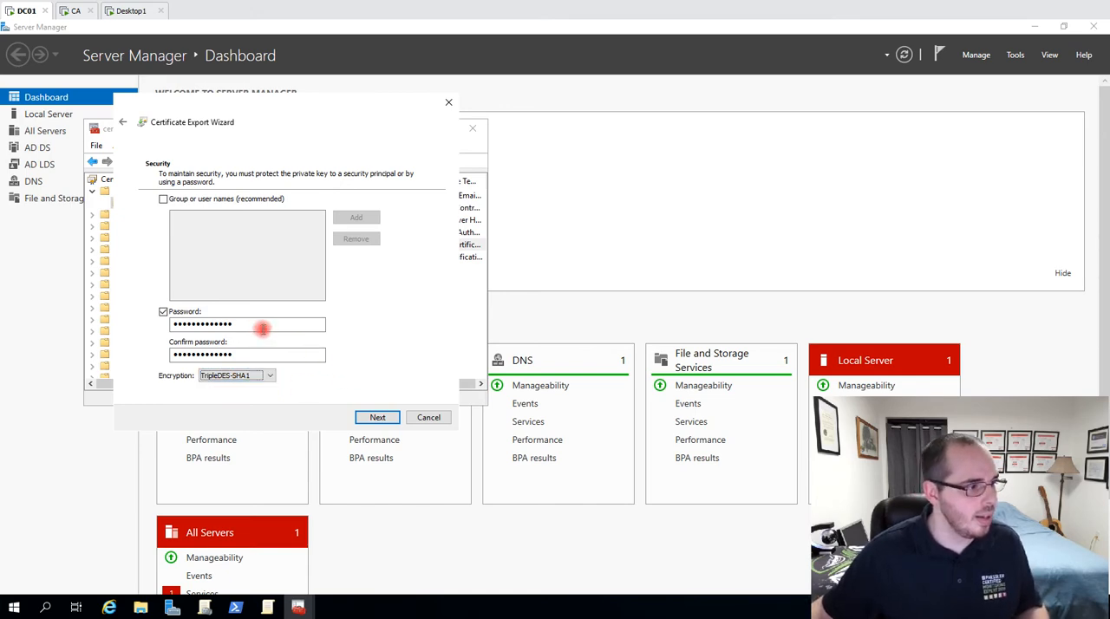
click(378, 417)
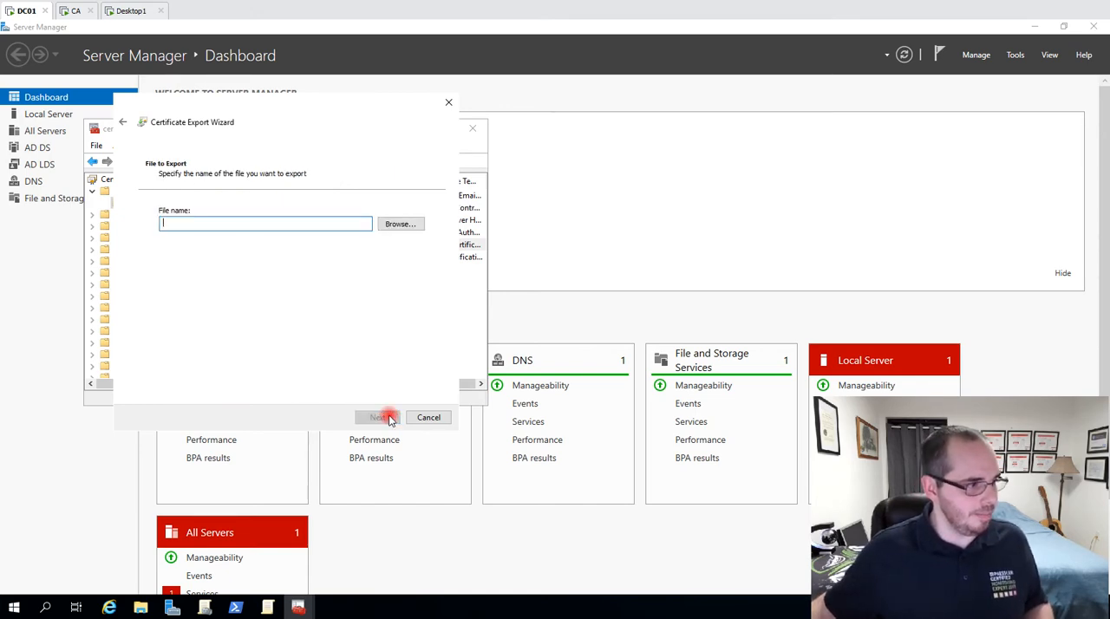
Choose ldapscertpk.pfx in the Downloads folder as the export file, accept overwriting it, and cancel the certificate export.
click(400, 225)
click(268, 203)
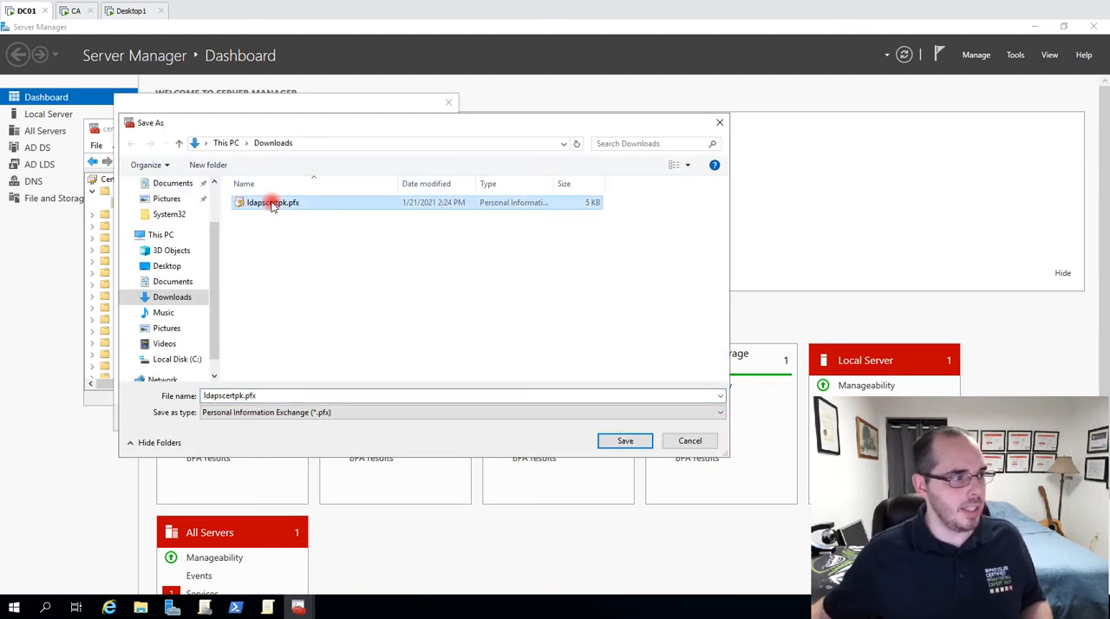
click(322, 147)
click(303, 256)
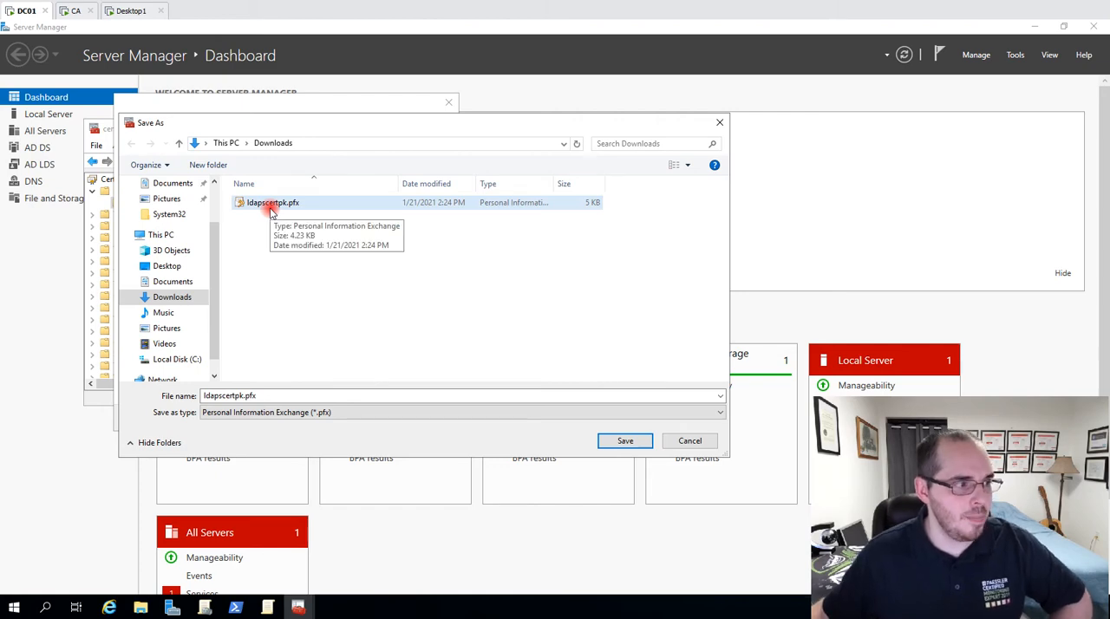
click(626, 441)
click(563, 316)
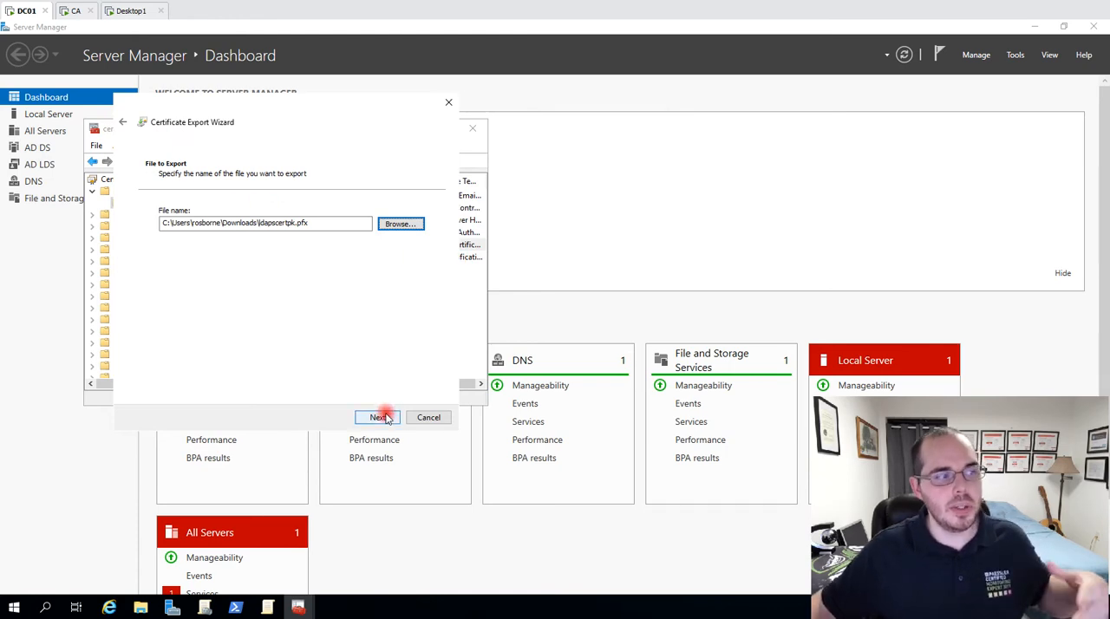
click(442, 419)
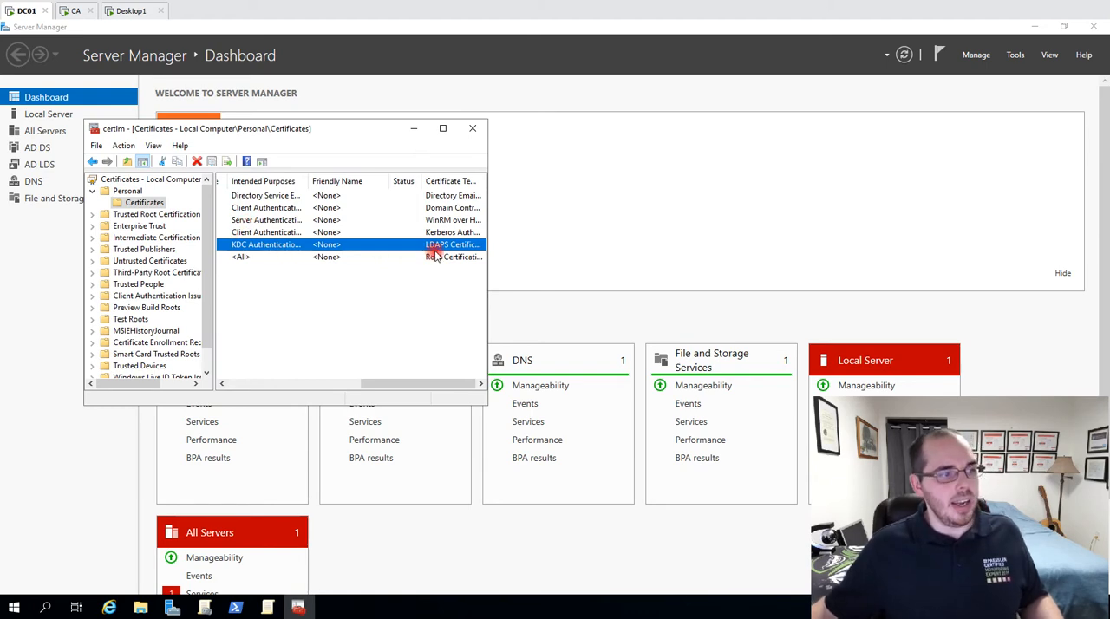
Close the local computer certificates console and launch mmc.exe from the PowerShell window.
click(474, 129)
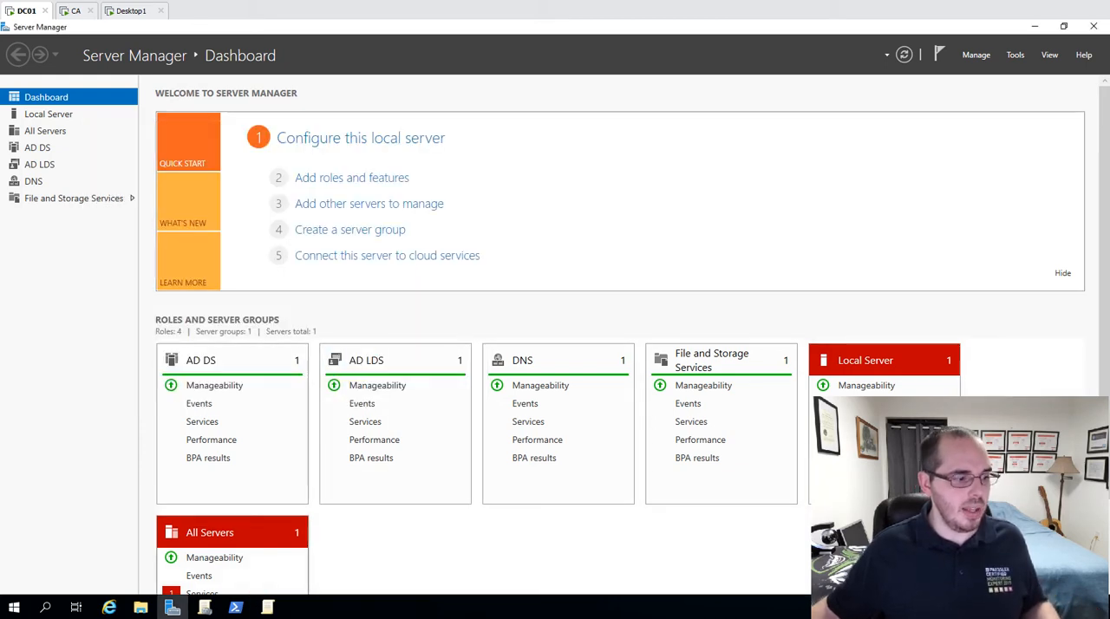
mouse_move(267, 607)
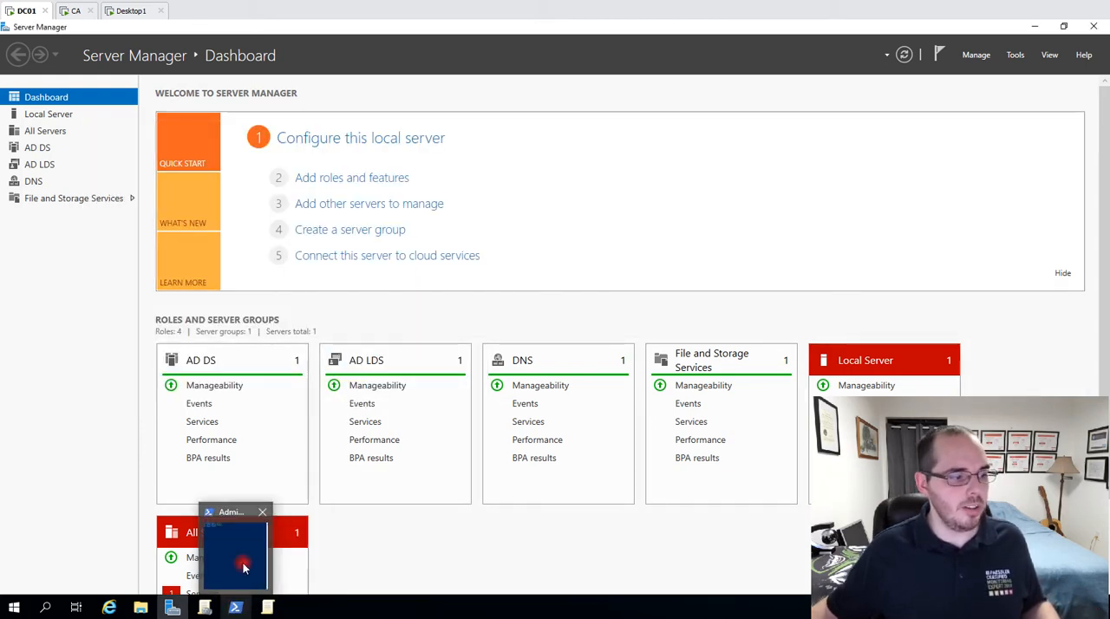
click(235, 608)
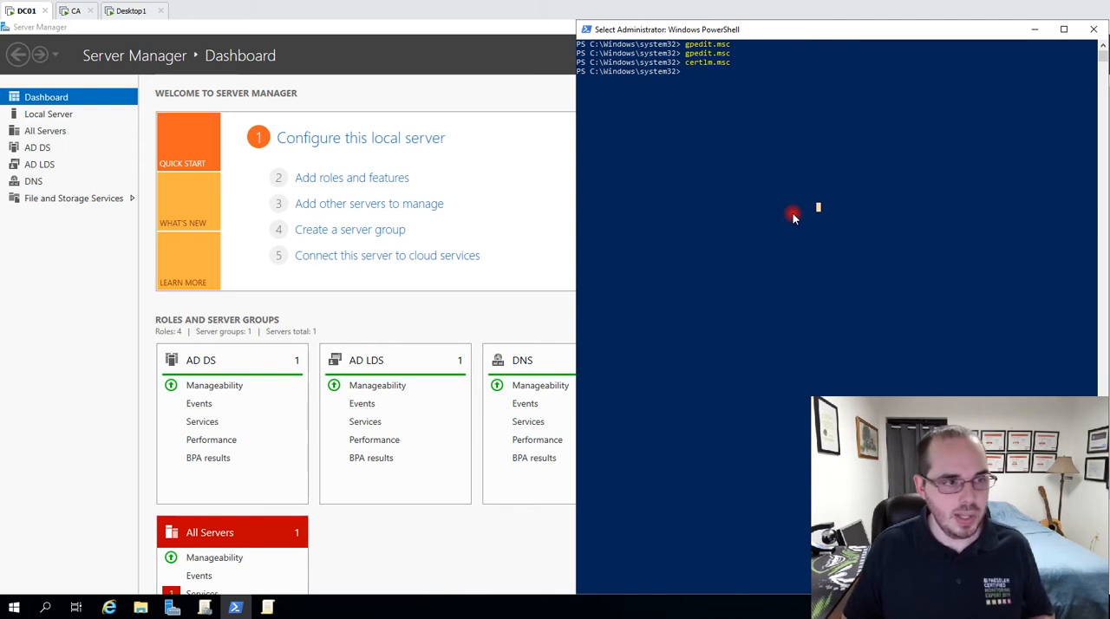
text(mmc)
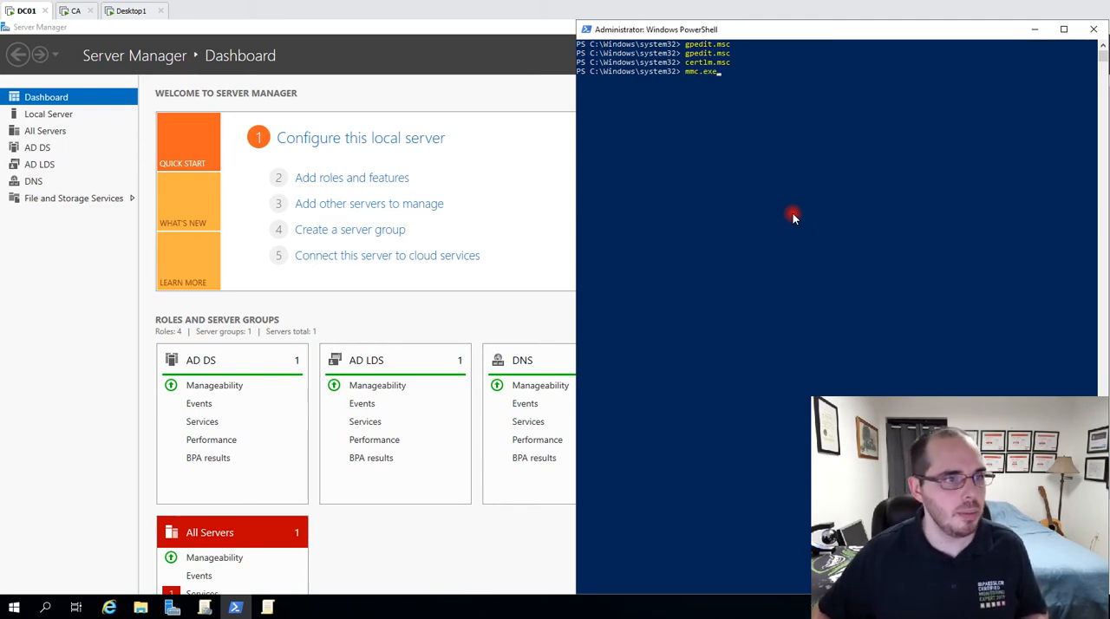
text(.exe)
key(Return)
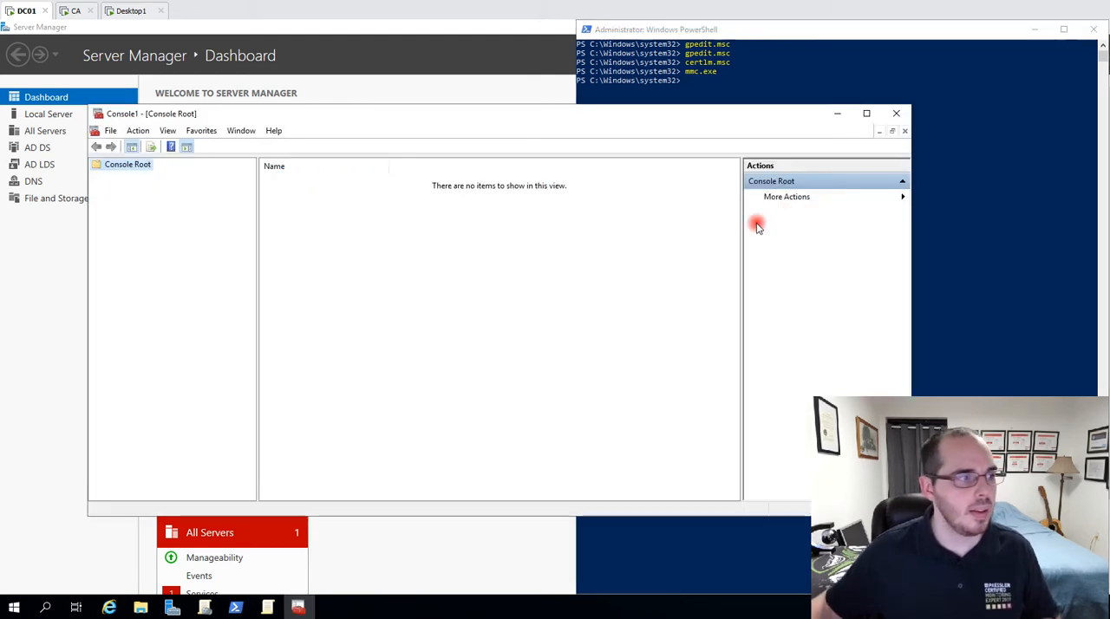
Add a Certificates snap-in to the console for the Active Directory Domain Services service account on the local computer.
click(109, 131)
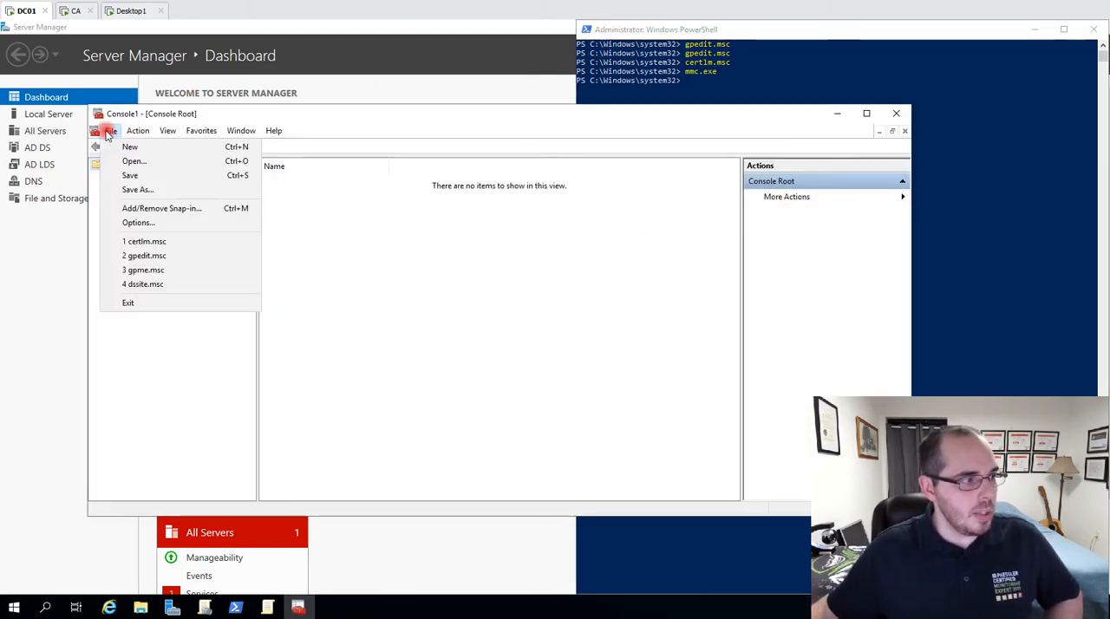
click(216, 208)
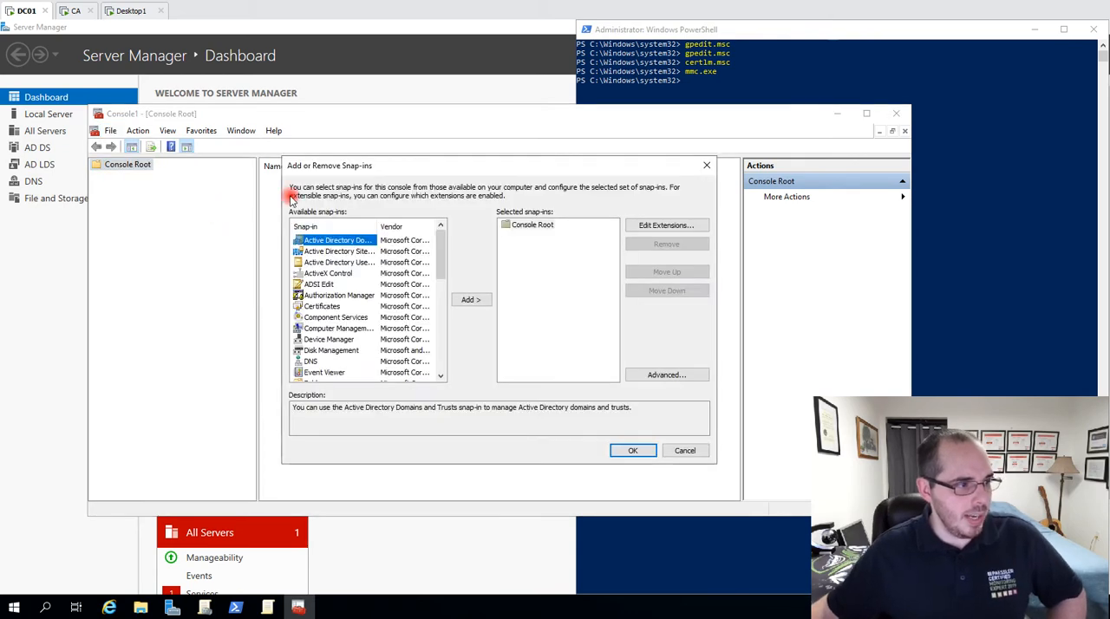
click(321, 310)
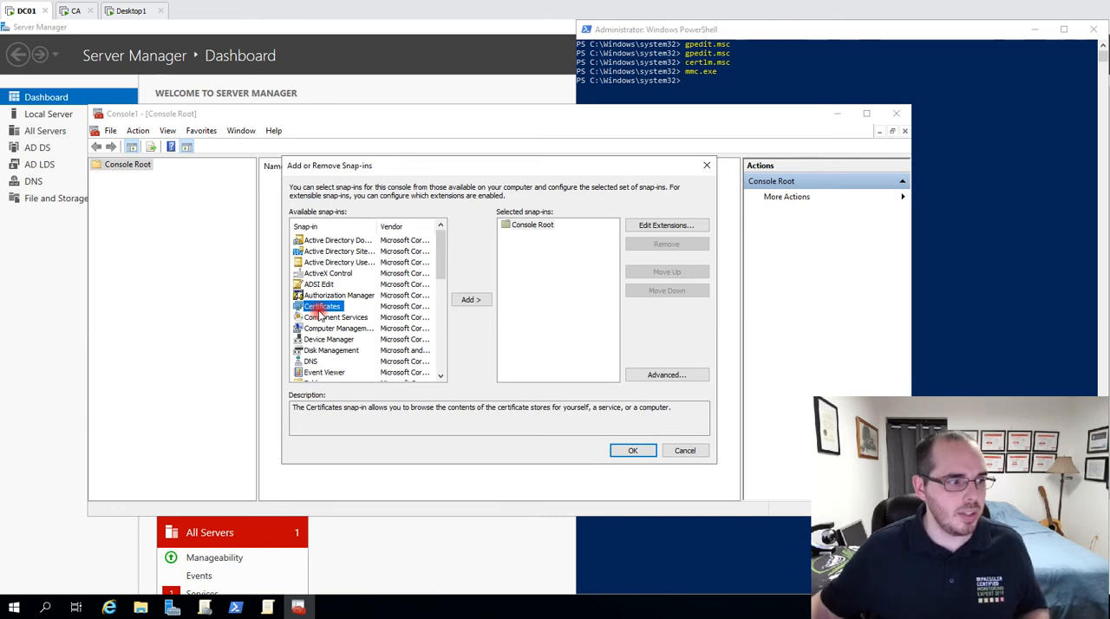
click(477, 301)
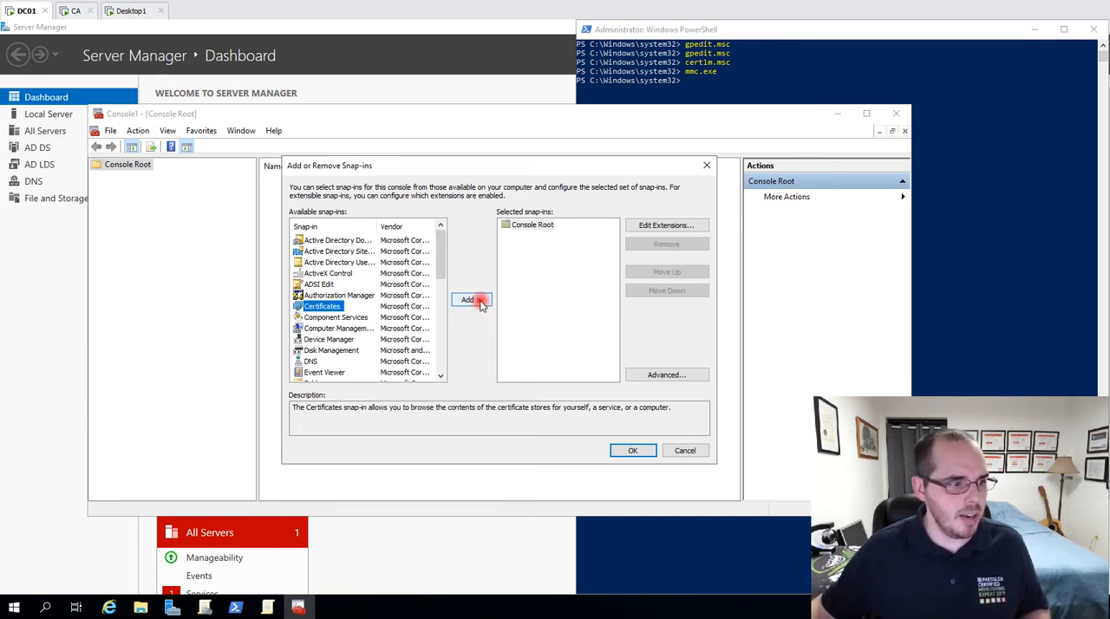
click(342, 236)
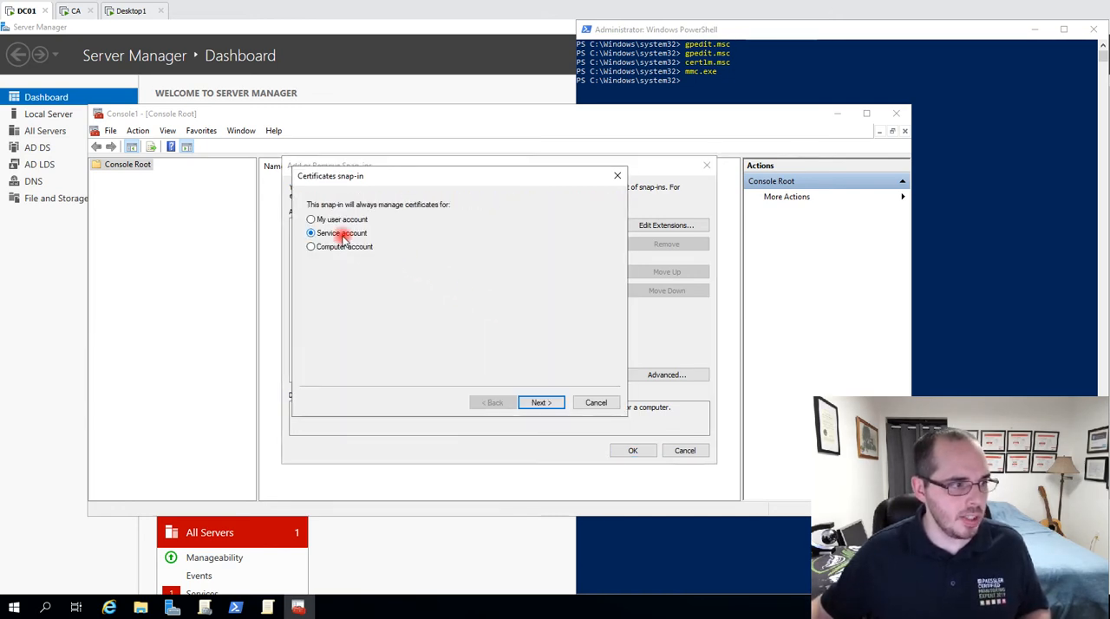
click(540, 403)
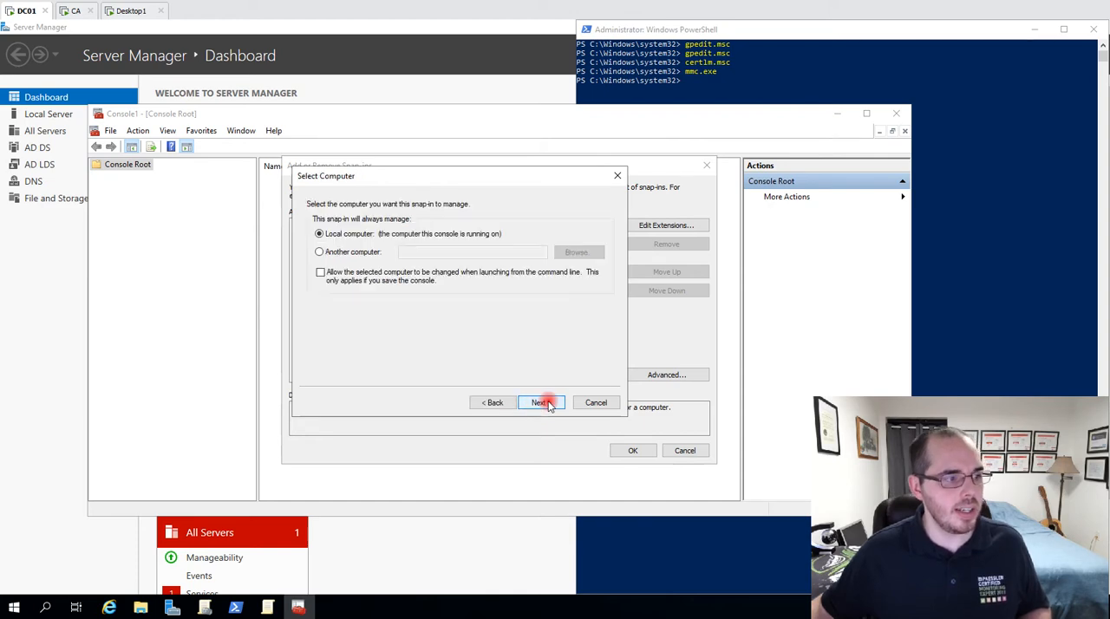
click(541, 402)
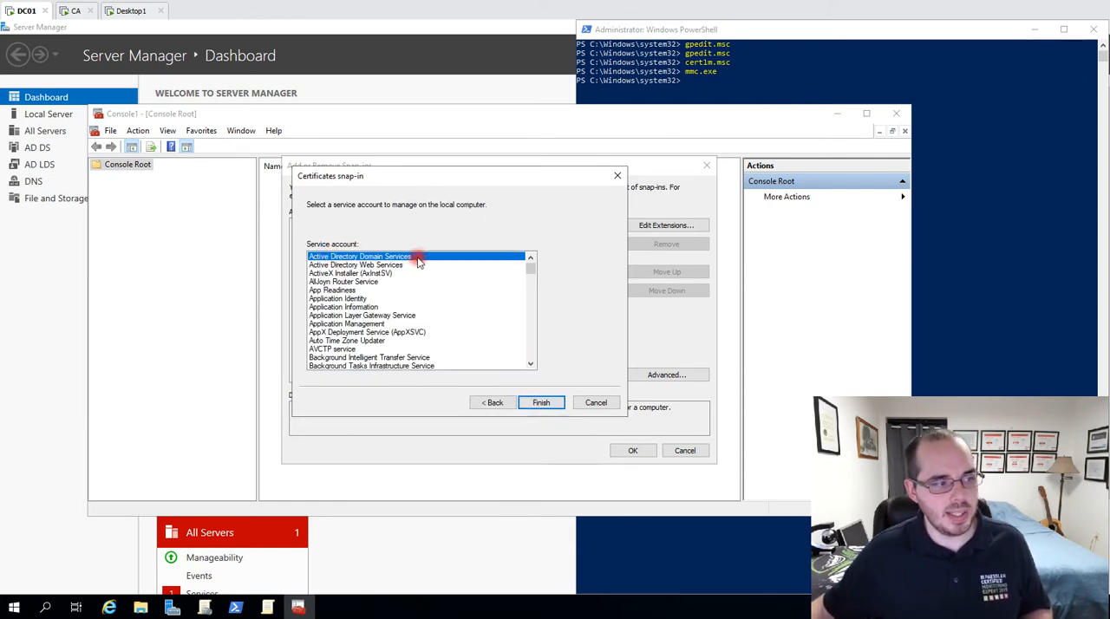
click(541, 402)
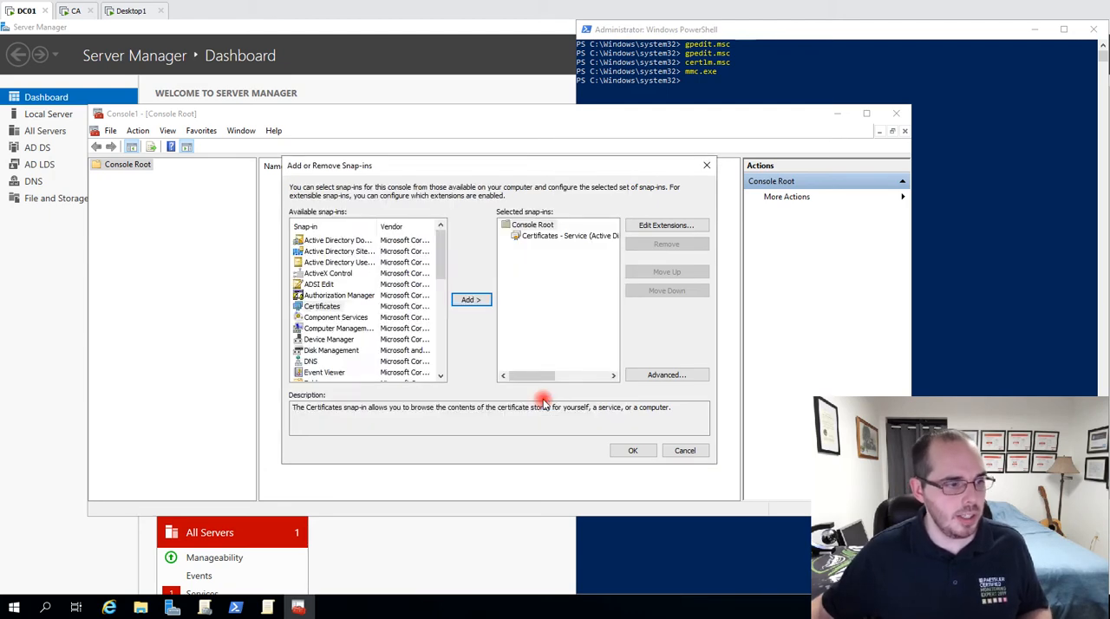
Add a second Certificates snap-in for the LDAPS service account on the local computer.
click(324, 307)
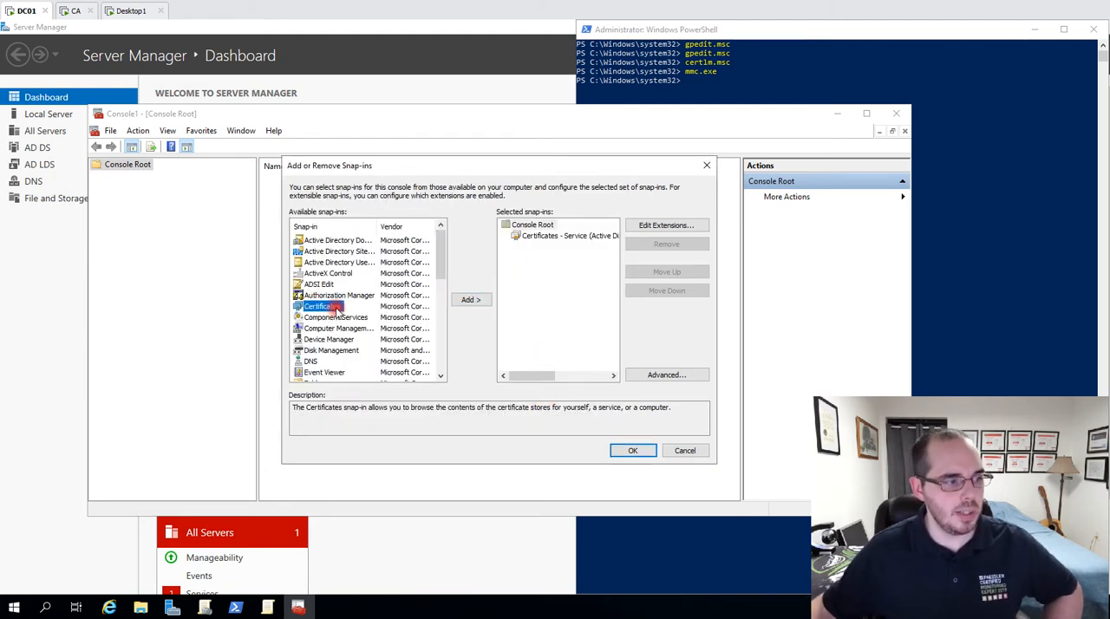
click(473, 301)
click(356, 236)
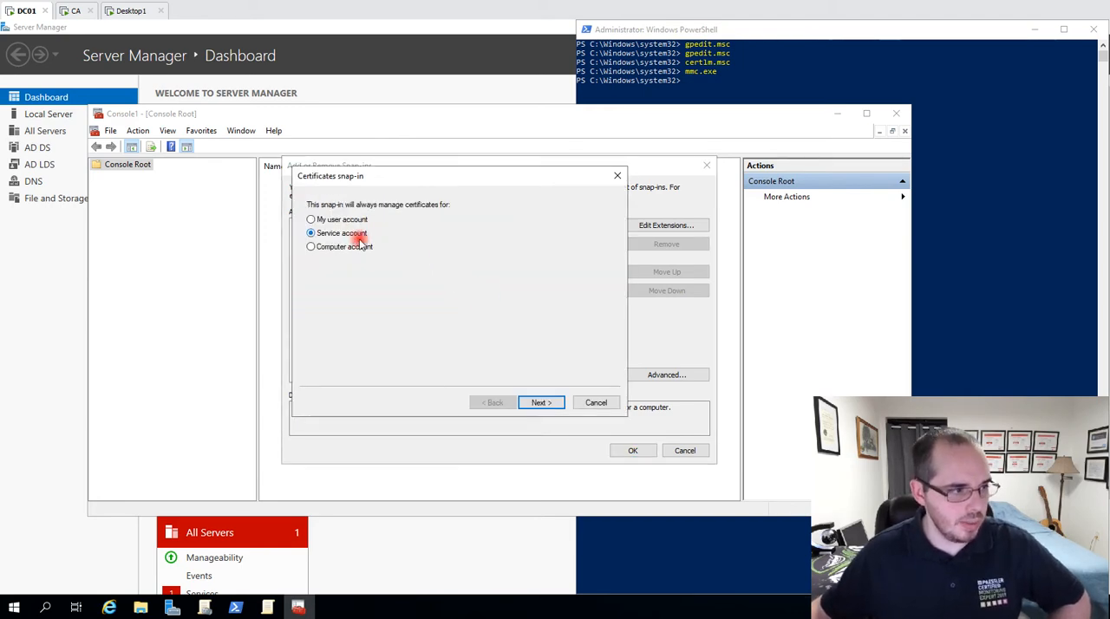
click(540, 403)
click(539, 402)
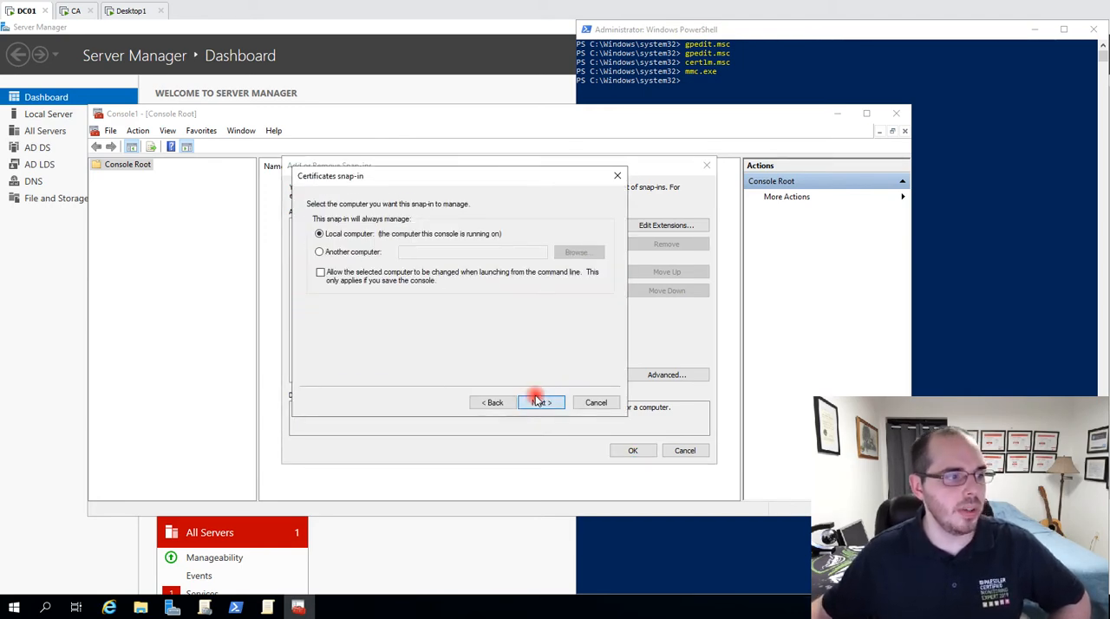
scroll(386, 318, down, 1)
click(390, 318)
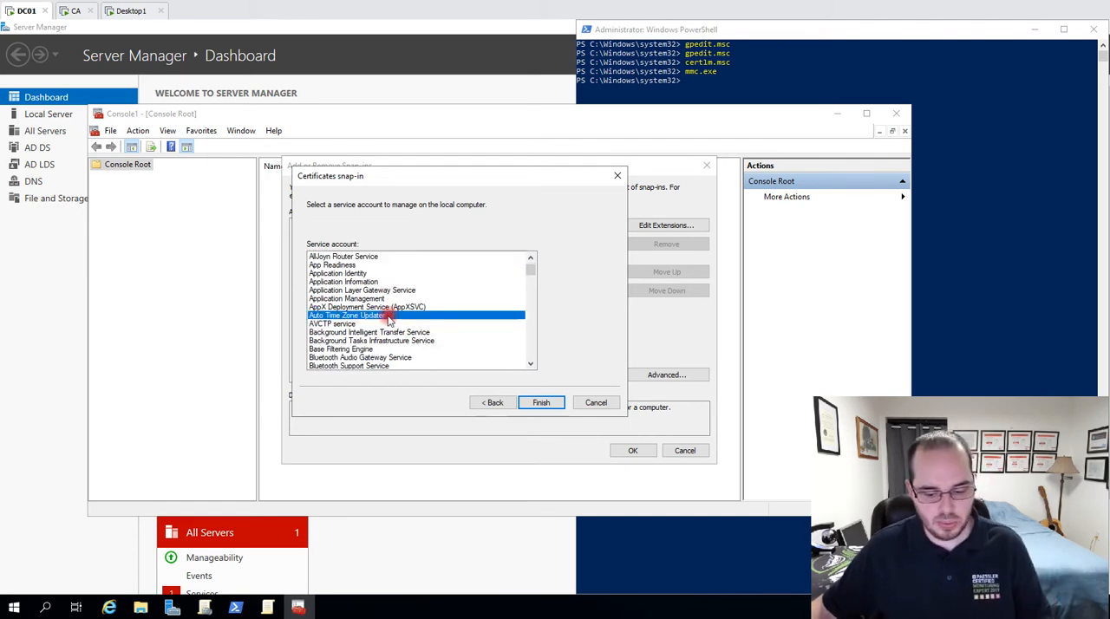
key(l)
scroll(354, 341, down, 1)
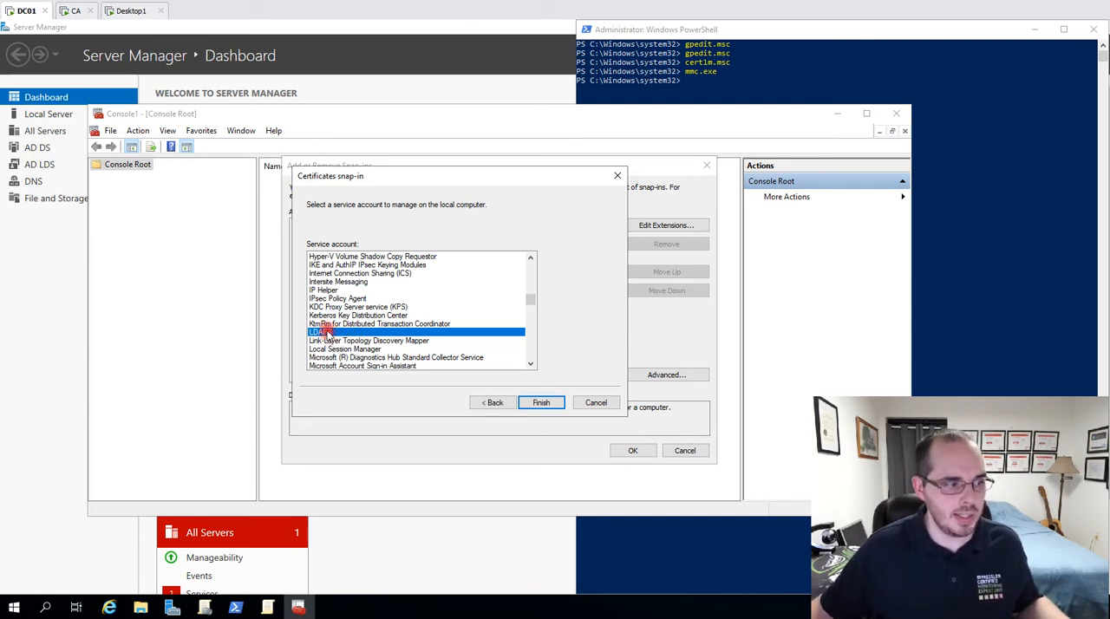
click(540, 404)
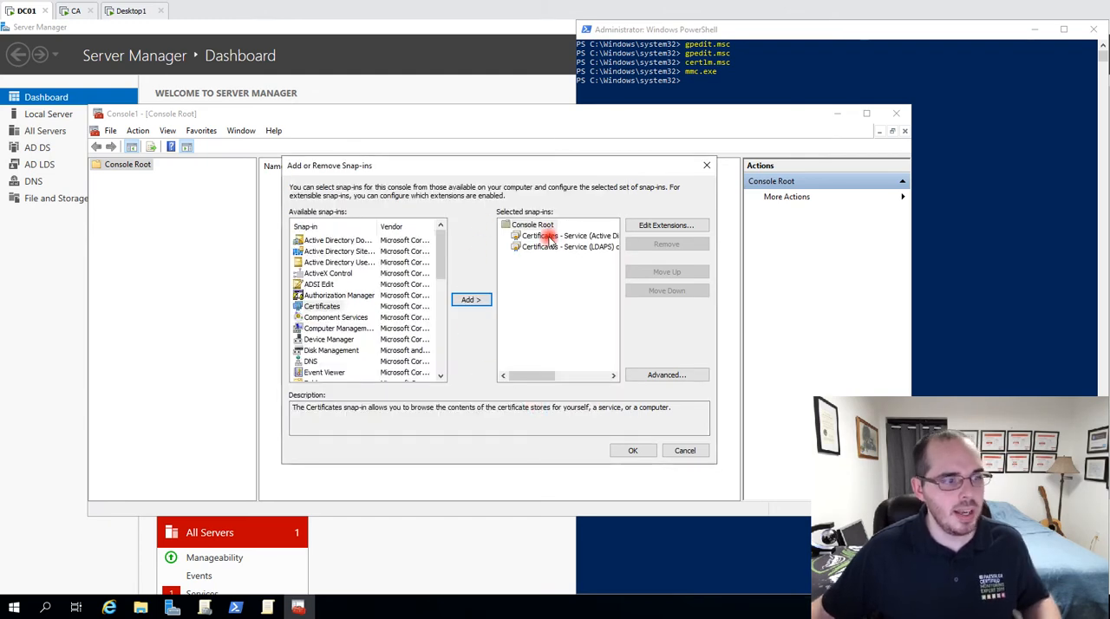
Accept both selected snap-ins, expand their certificate stores in the console tree and select the ADAM_LDAPS\Personal store.
click(547, 235)
click(545, 248)
click(543, 236)
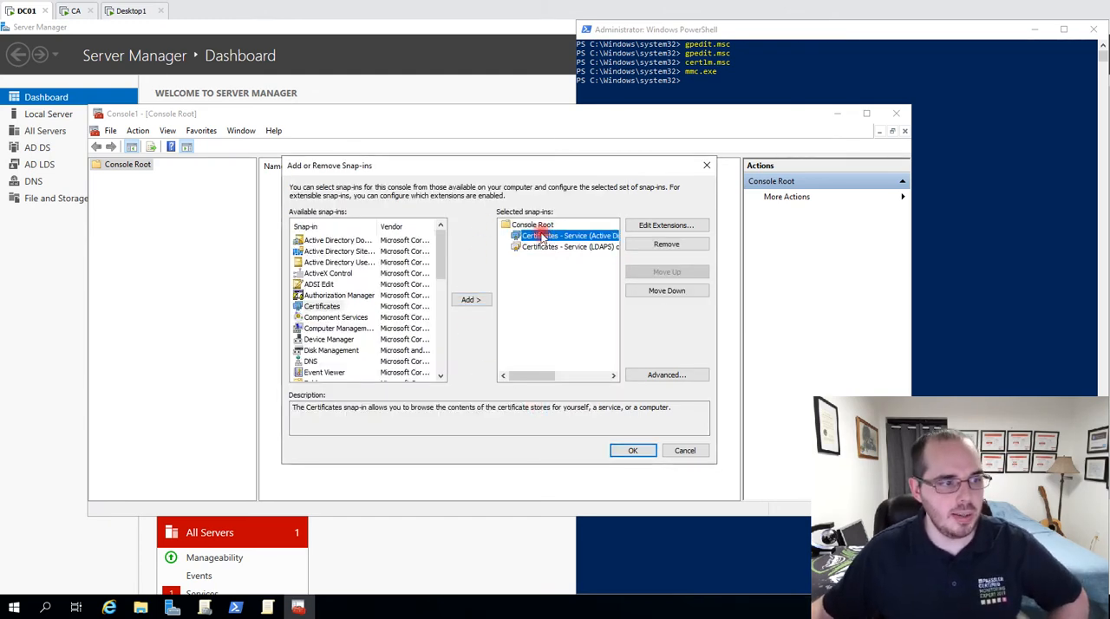
click(633, 451)
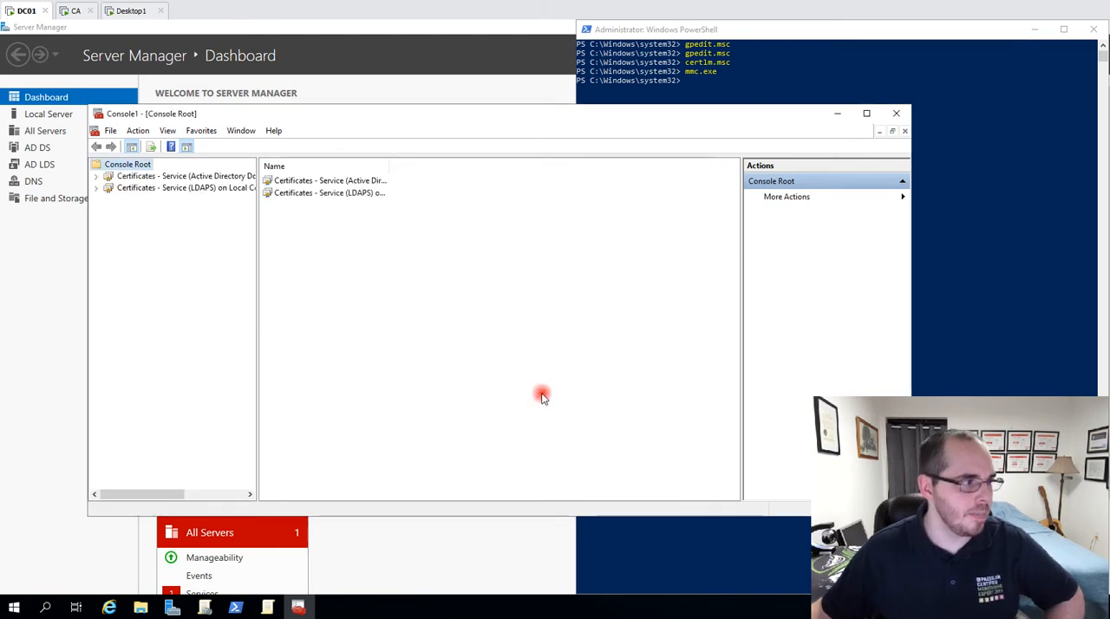
click(97, 188)
click(97, 177)
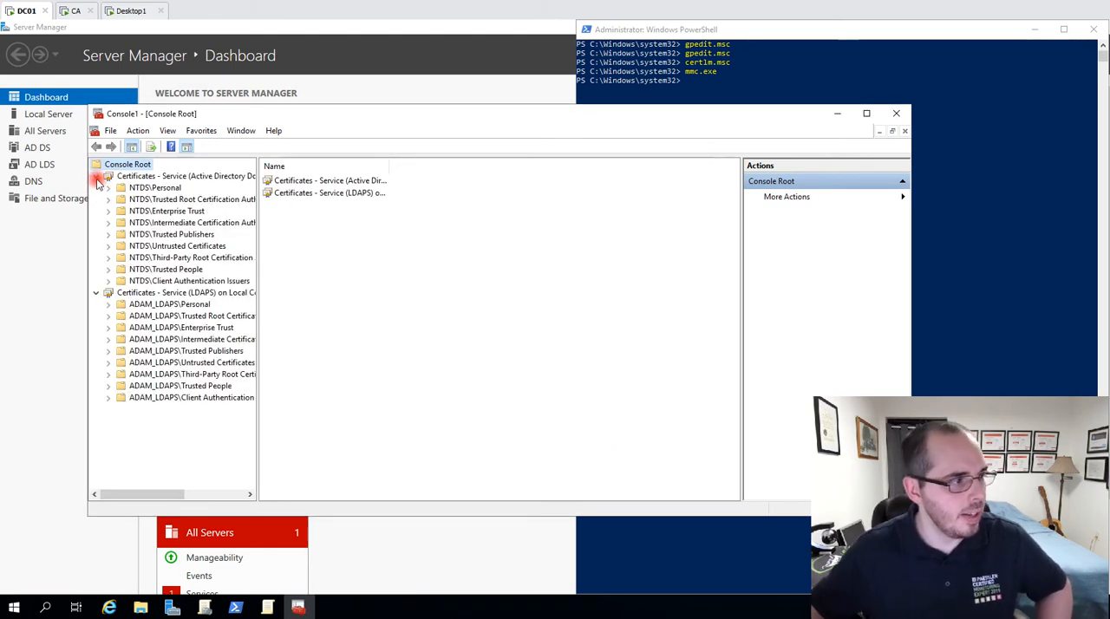
click(160, 304)
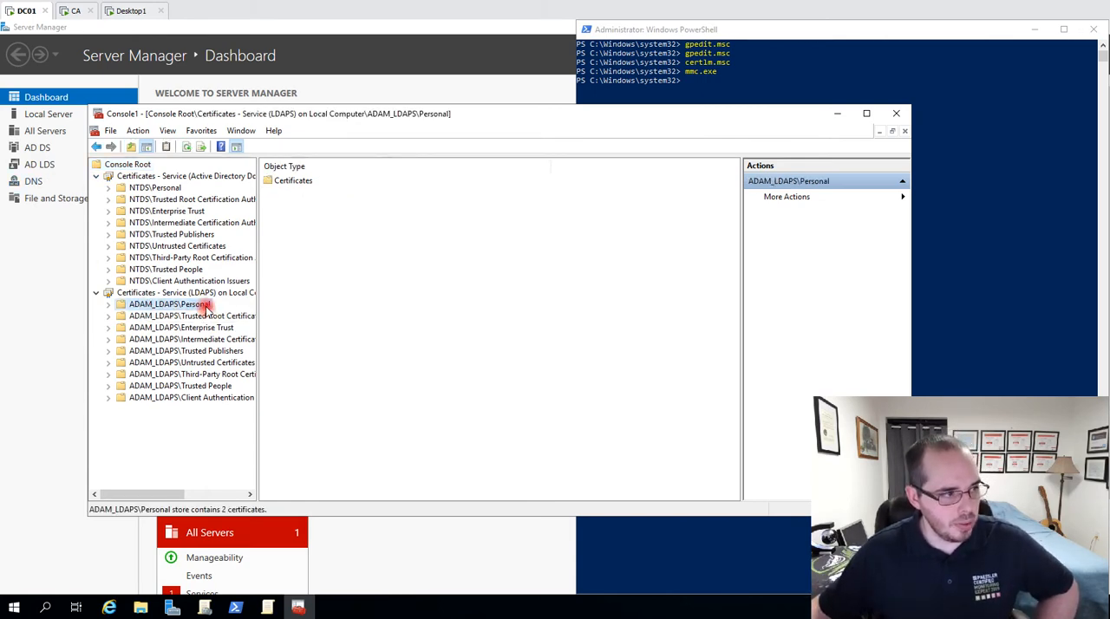
Start a certificate import into the NTDS\Personal store and continue to the choice of the import file.
double_click(152, 187)
right_click(154, 189)
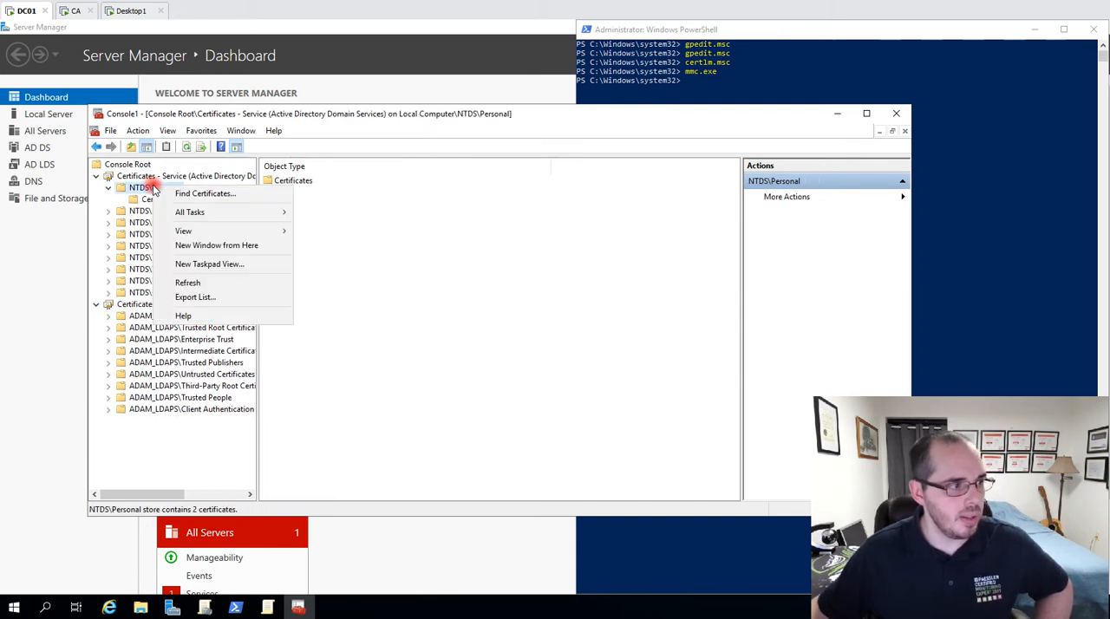
mouse_move(217, 213)
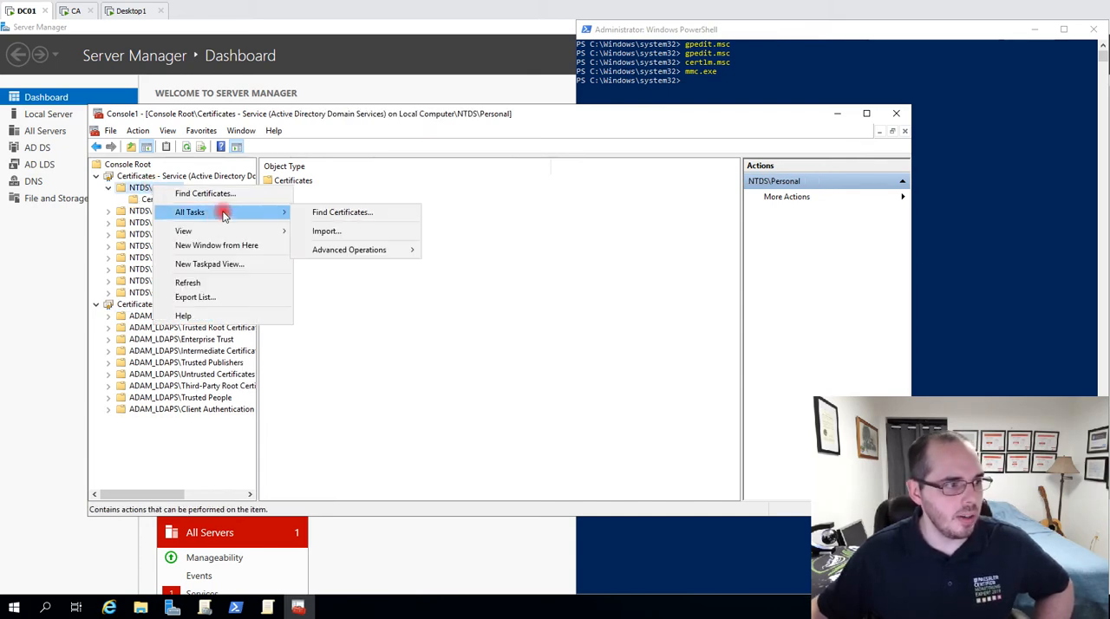
click(366, 240)
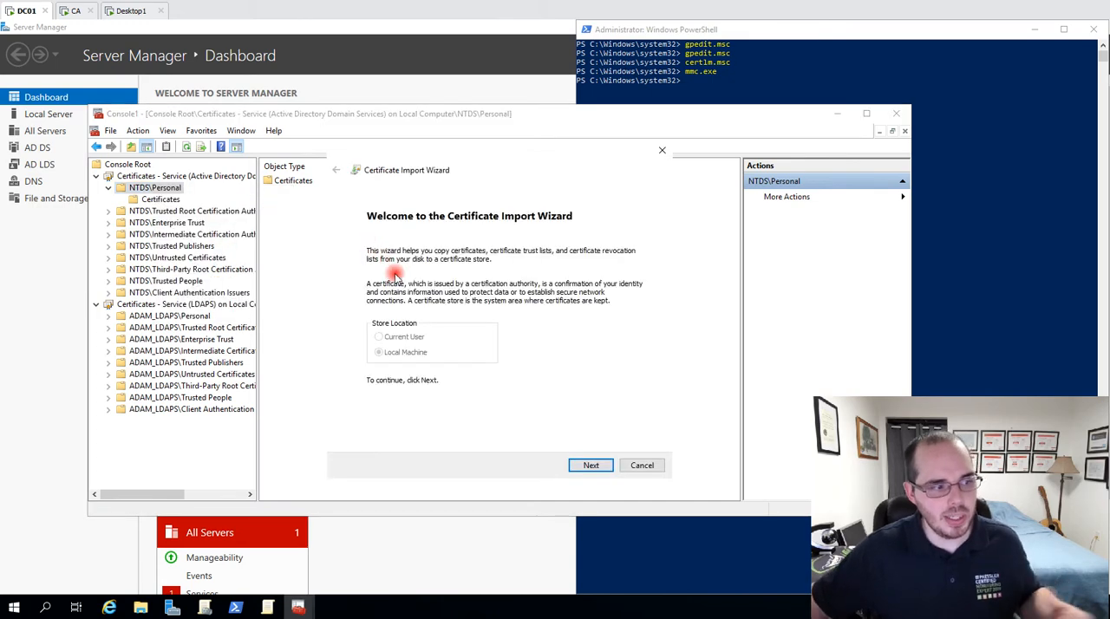
click(604, 465)
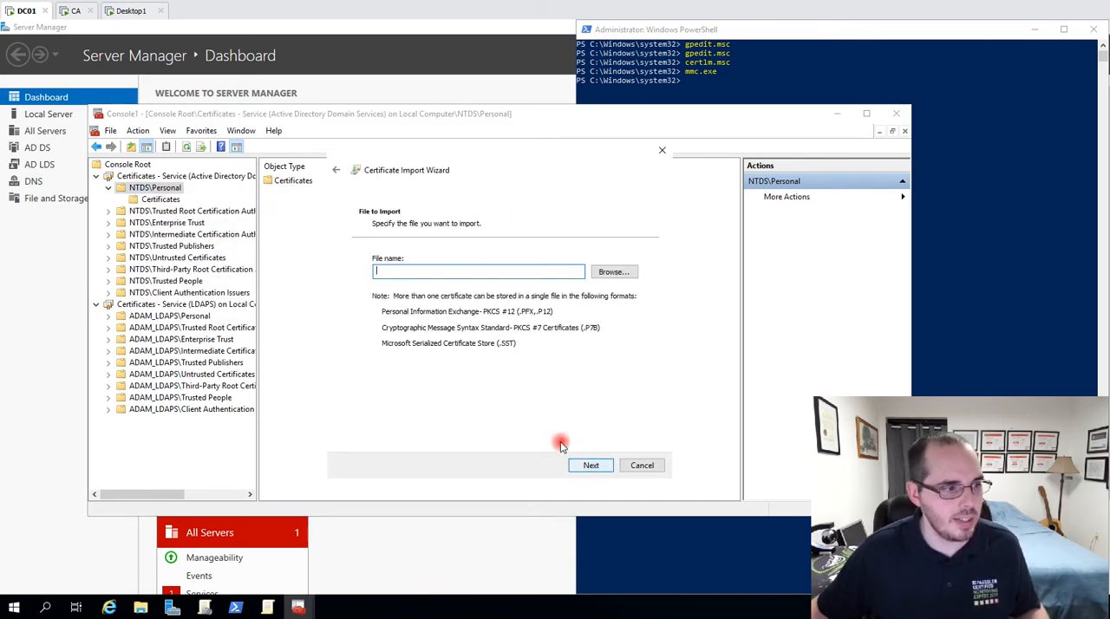
Show all file types in Downloads, choose ldapscertpk.pfx as the file to import, and cancel the certificate import.
click(615, 269)
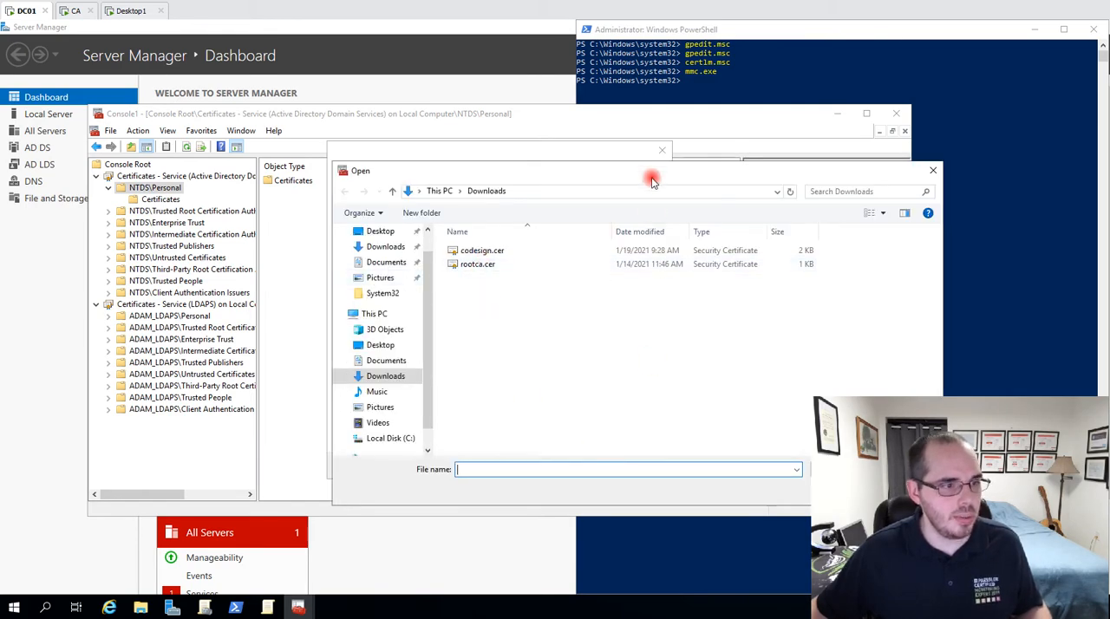
drag(642, 176, 545, 100)
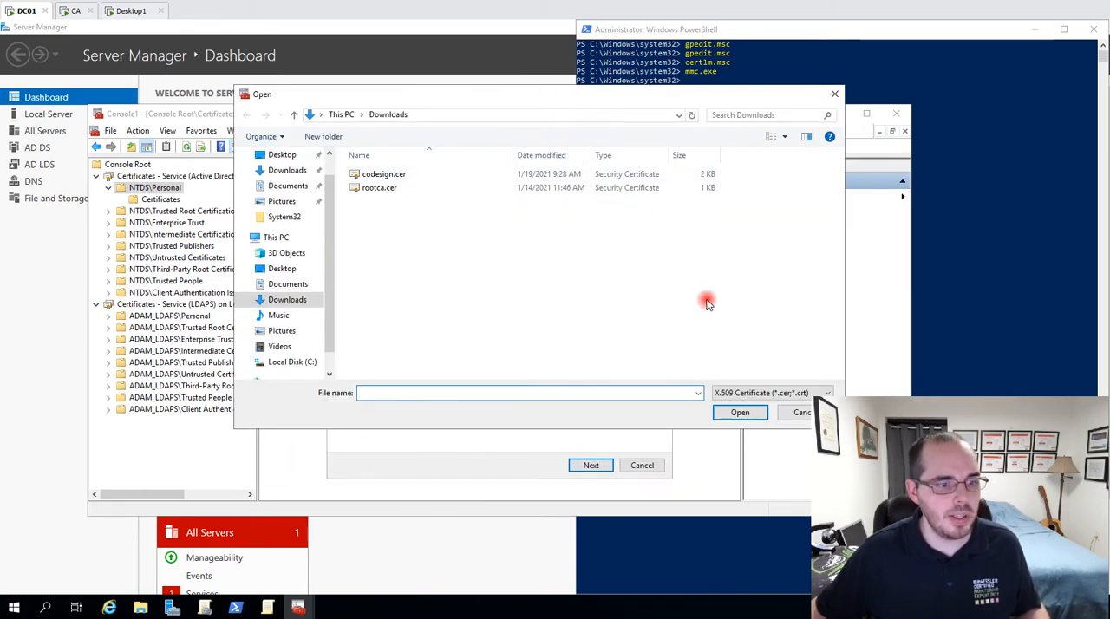
click(770, 393)
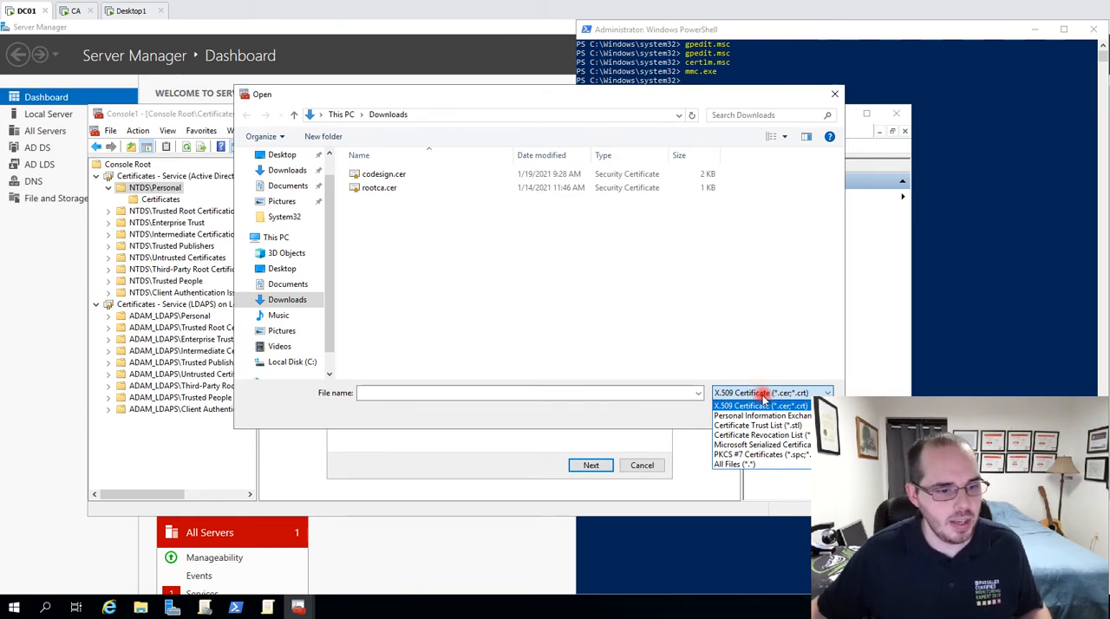
click(757, 465)
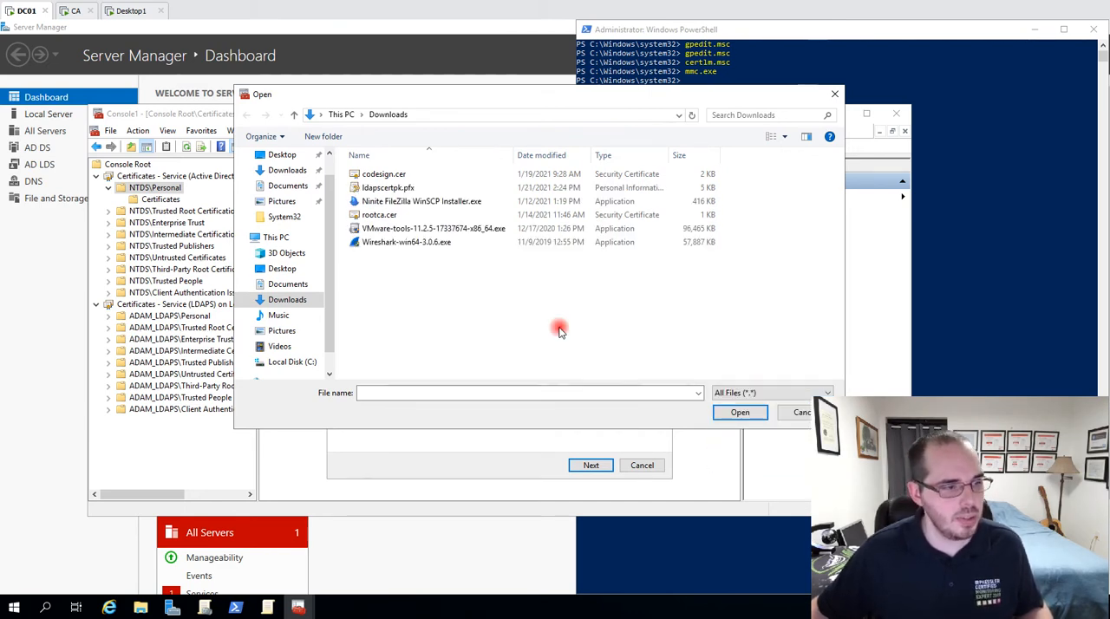
click(423, 191)
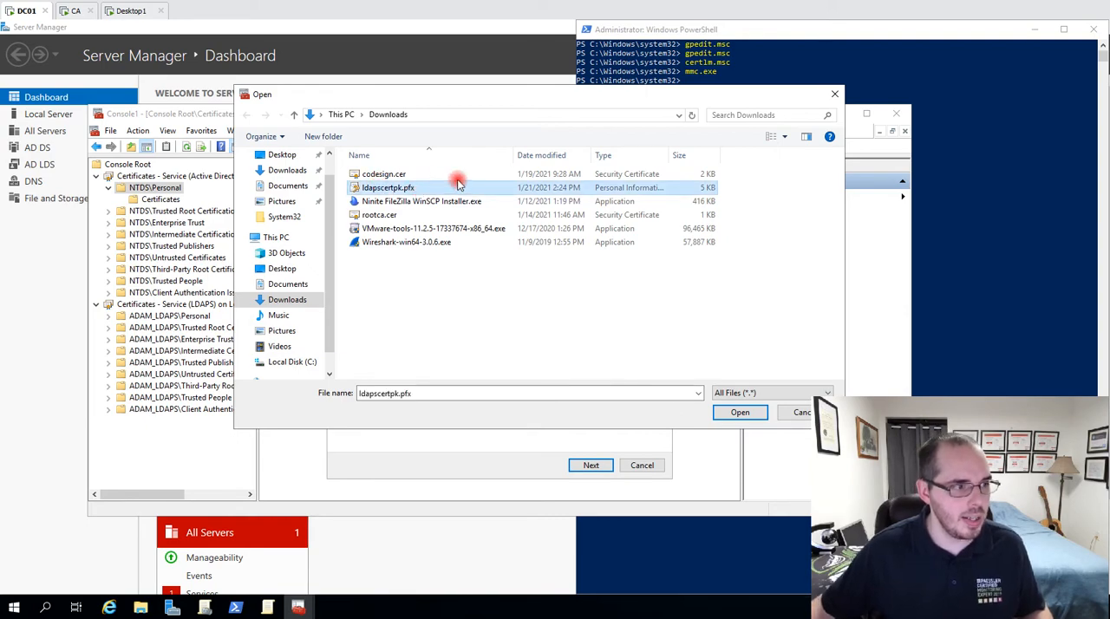
click(740, 413)
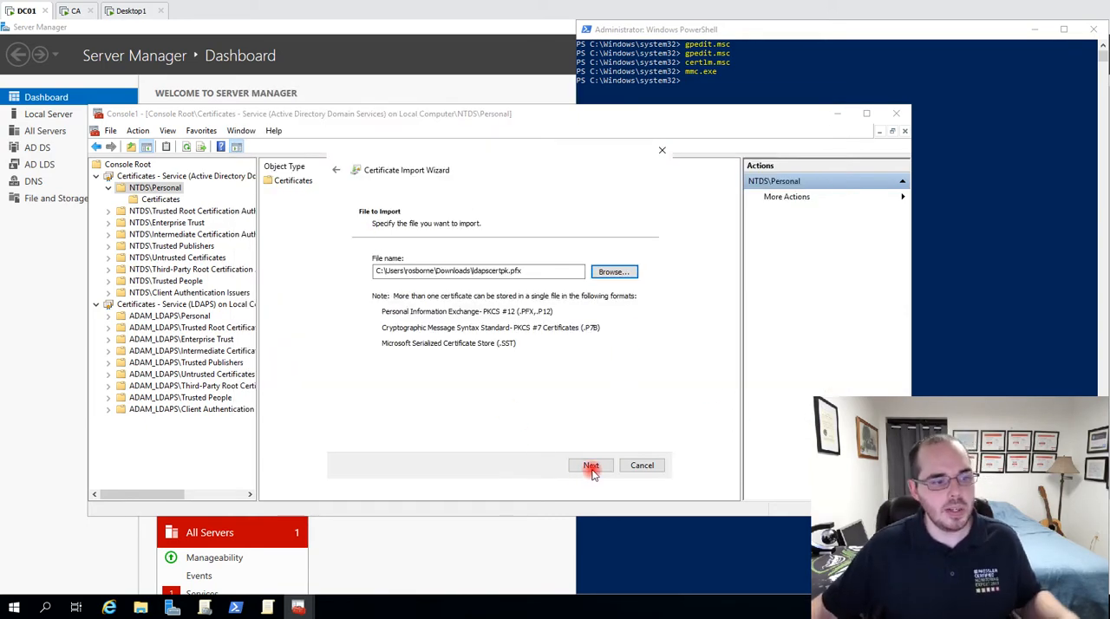
click(591, 466)
click(661, 150)
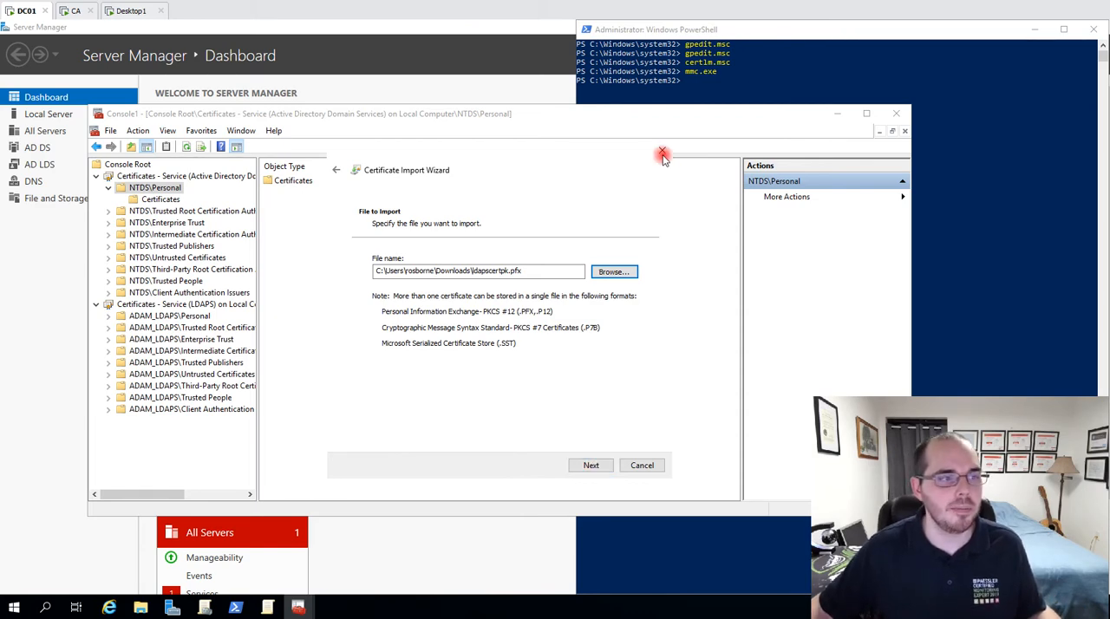
Start a certificate import into the Certificates folder of ADAM_LDAPS\Personal and continue to the choice of the import file.
click(173, 317)
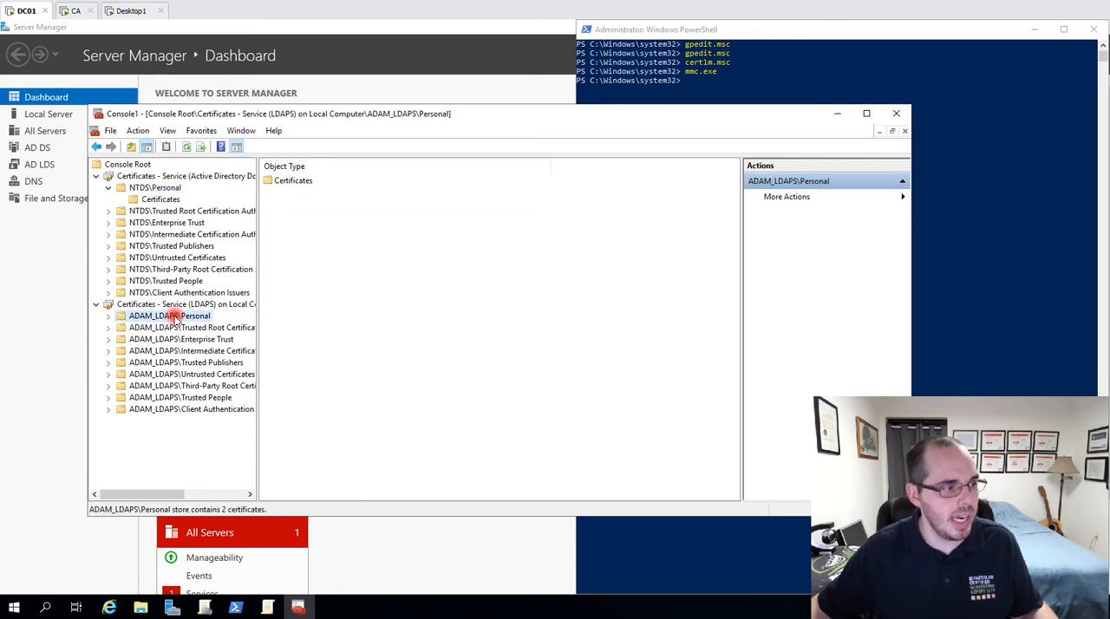
double_click(202, 319)
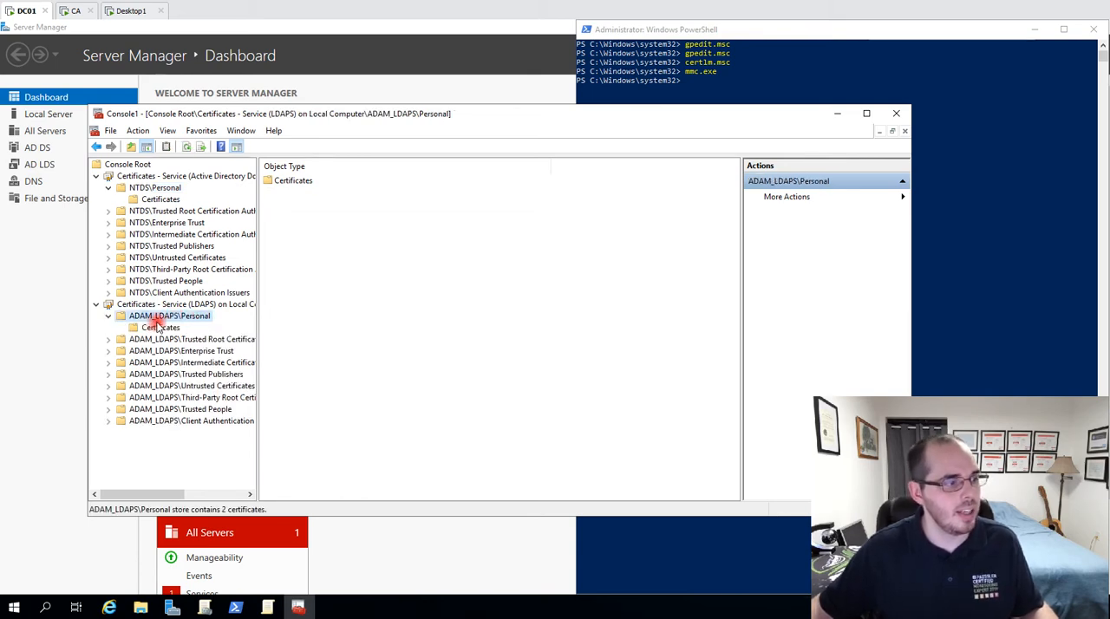
click(162, 328)
right_click(165, 328)
mouse_move(249, 336)
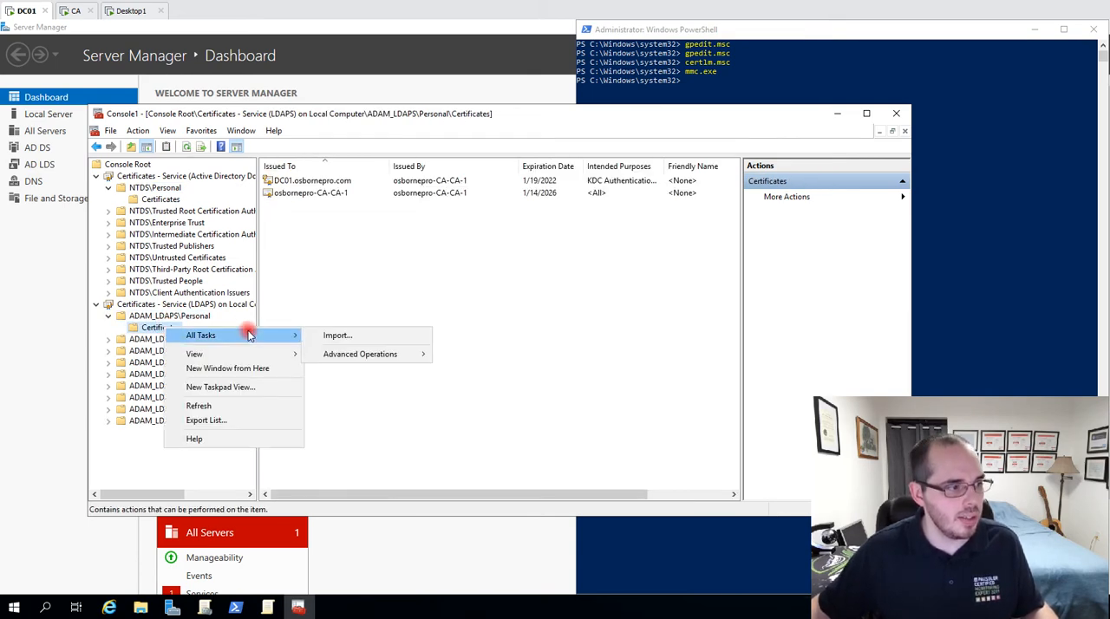
click(376, 343)
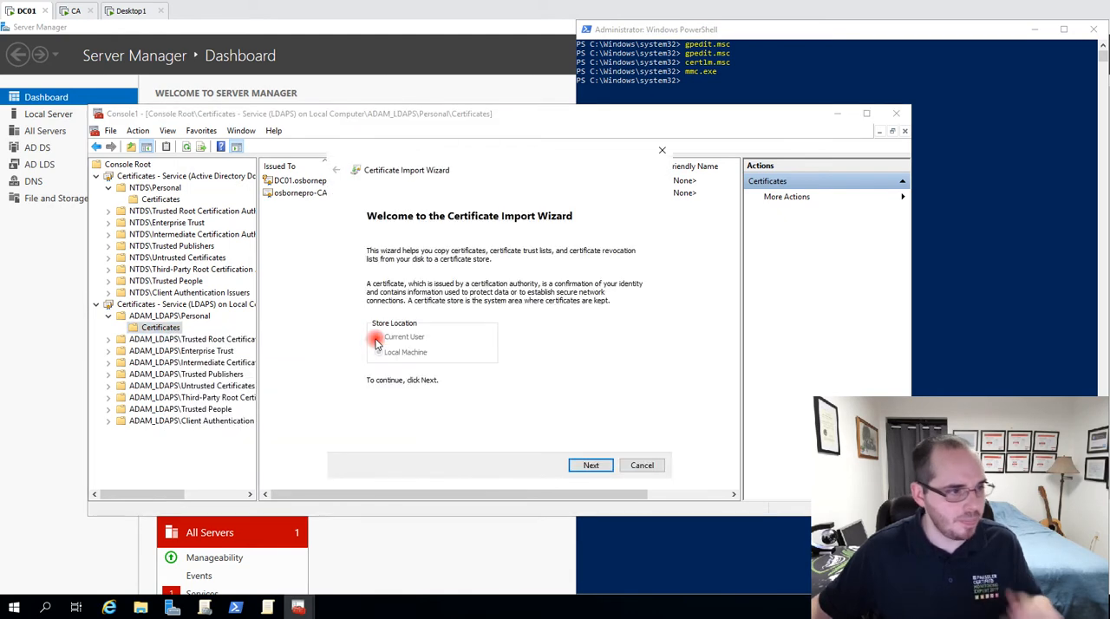
click(592, 466)
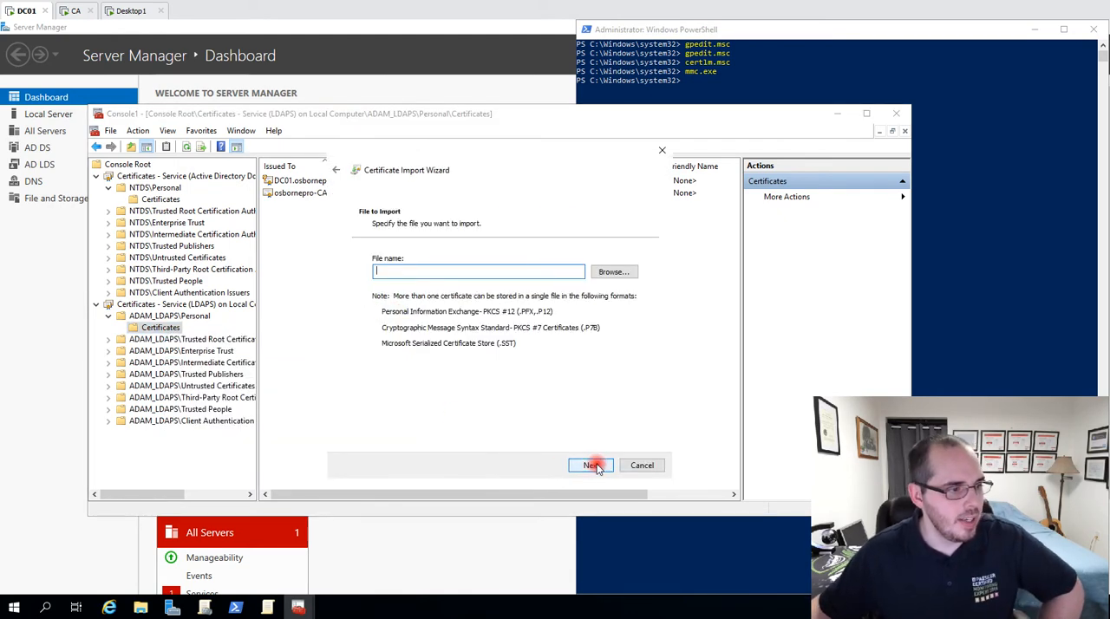
Show all file types in Downloads, choose ldapscertpk.pfx for the ADAM_LDAPS\Personal store, and cancel the import wizard.
click(607, 274)
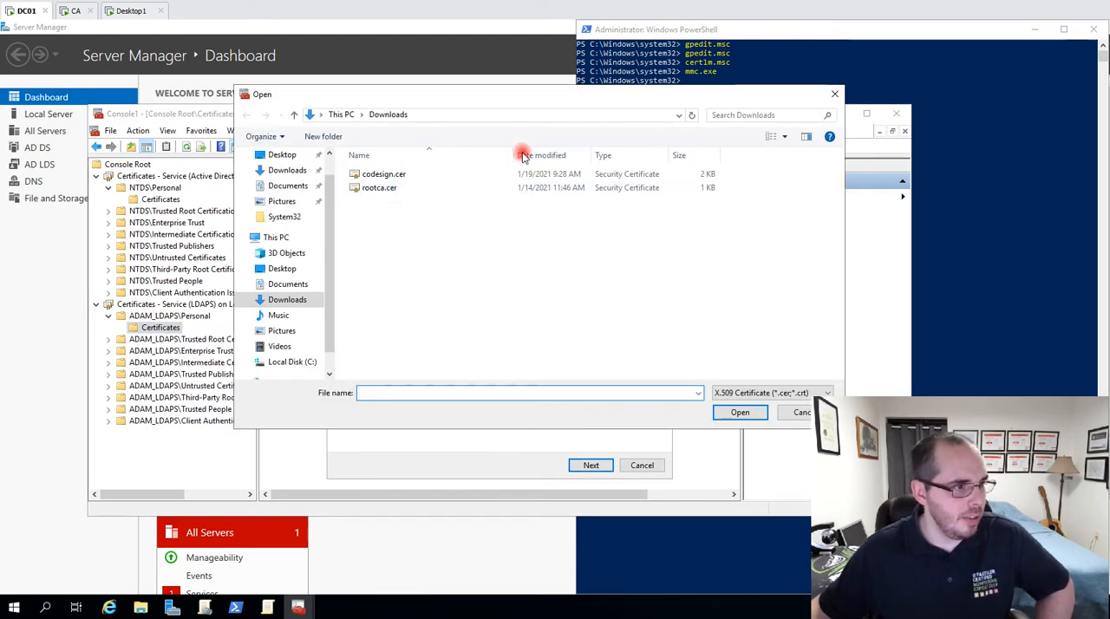
click(743, 393)
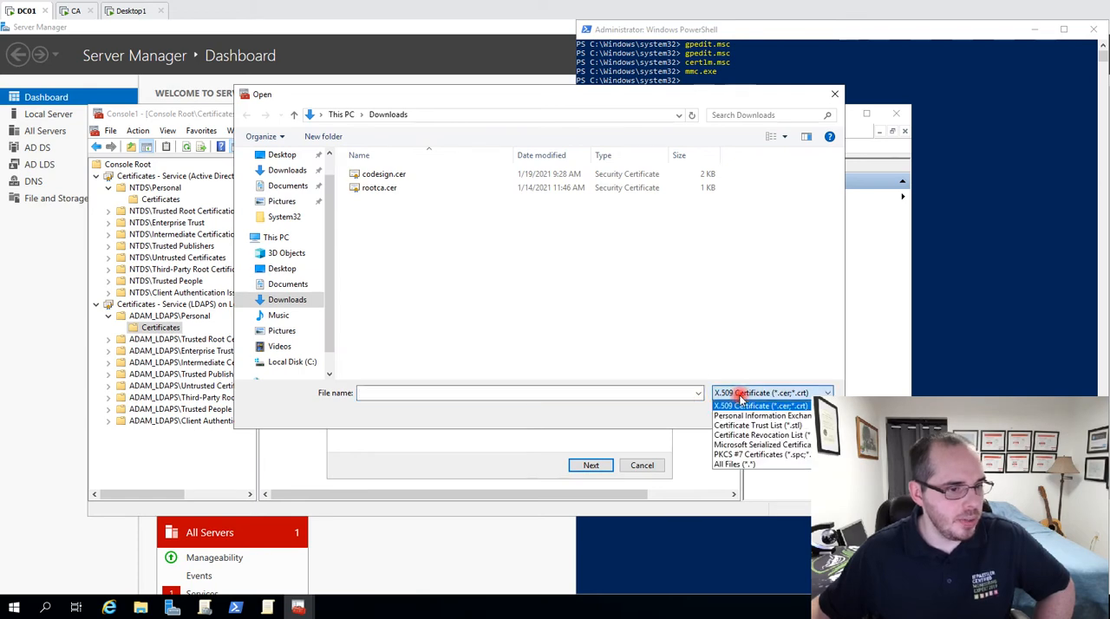
click(751, 464)
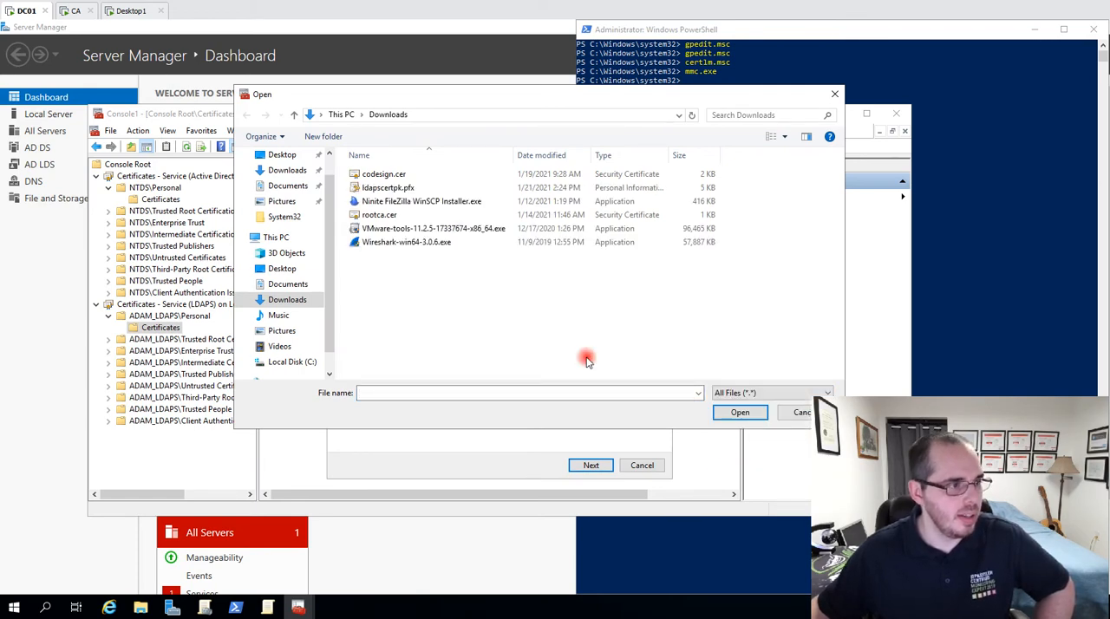
click(395, 188)
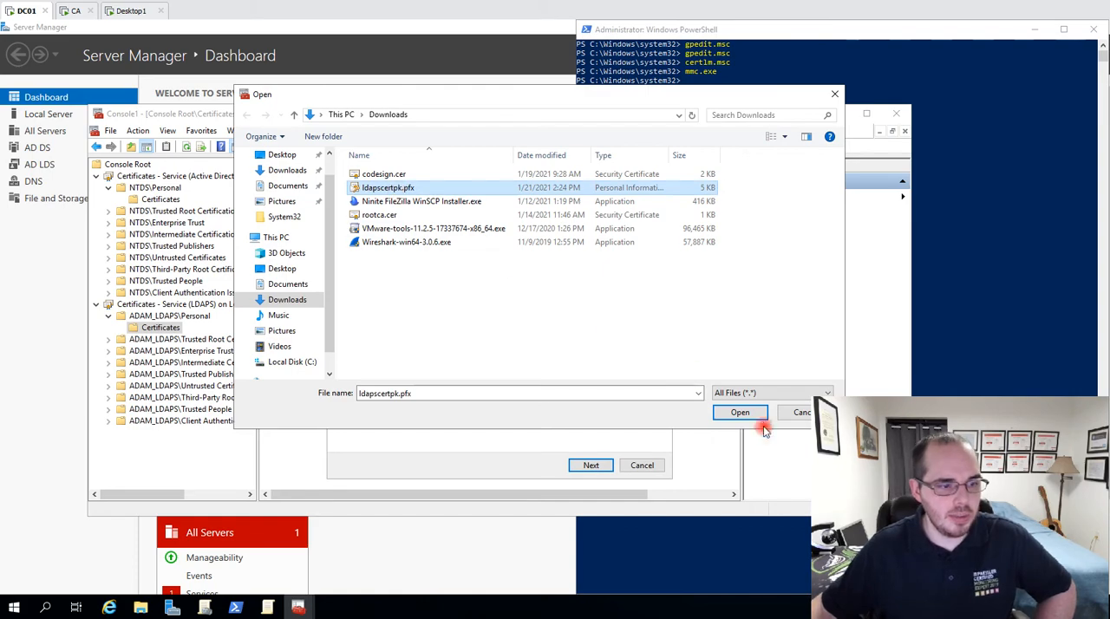
click(736, 414)
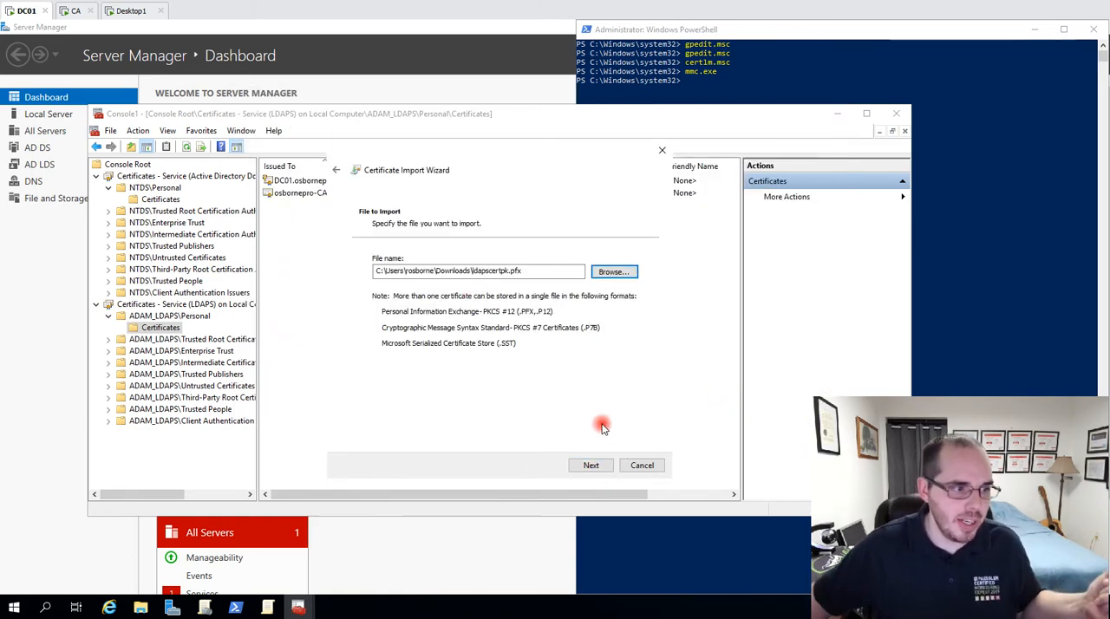
click(661, 151)
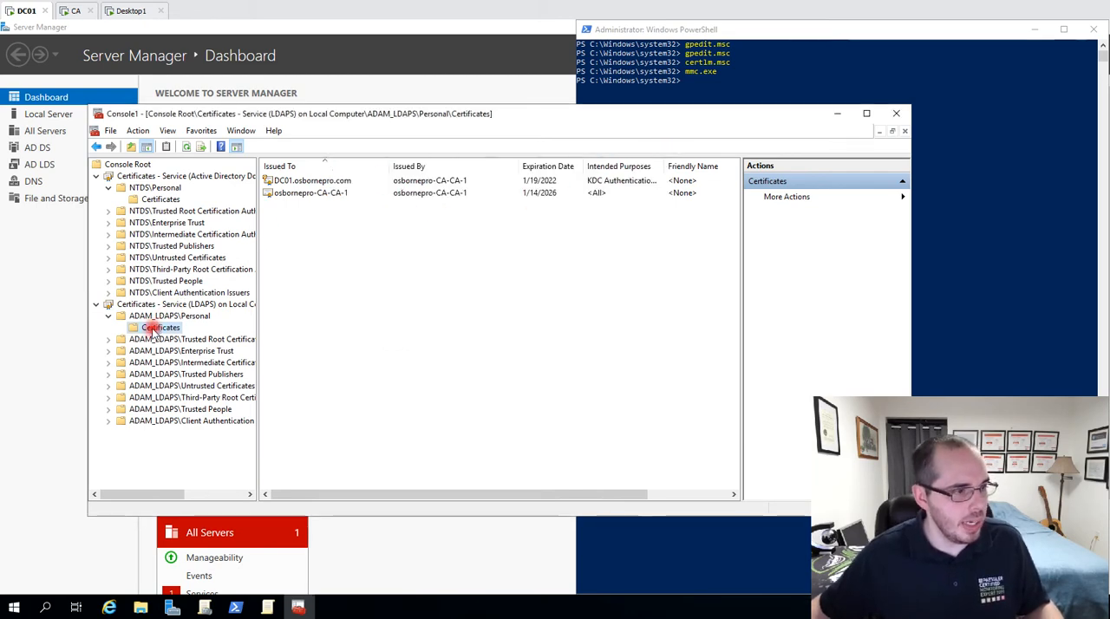
Check the certificate template of DC01's certificate in the ADAM_LDAPS and NTDS Personal stores, and view the NTDS certificate's general information.
drag(403, 495, 464, 500)
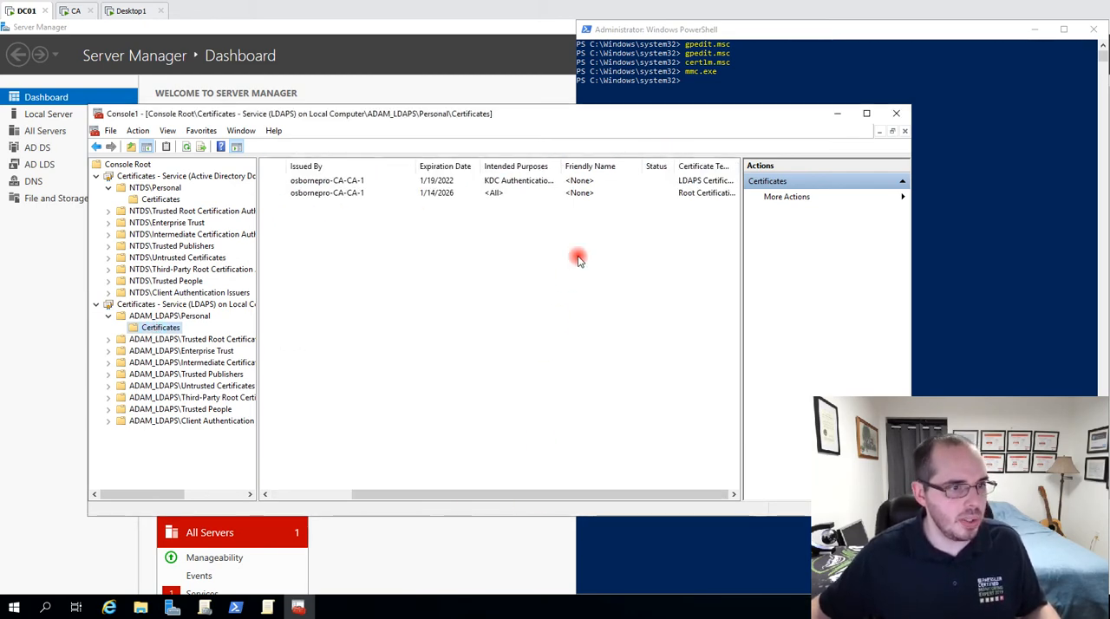
click(704, 180)
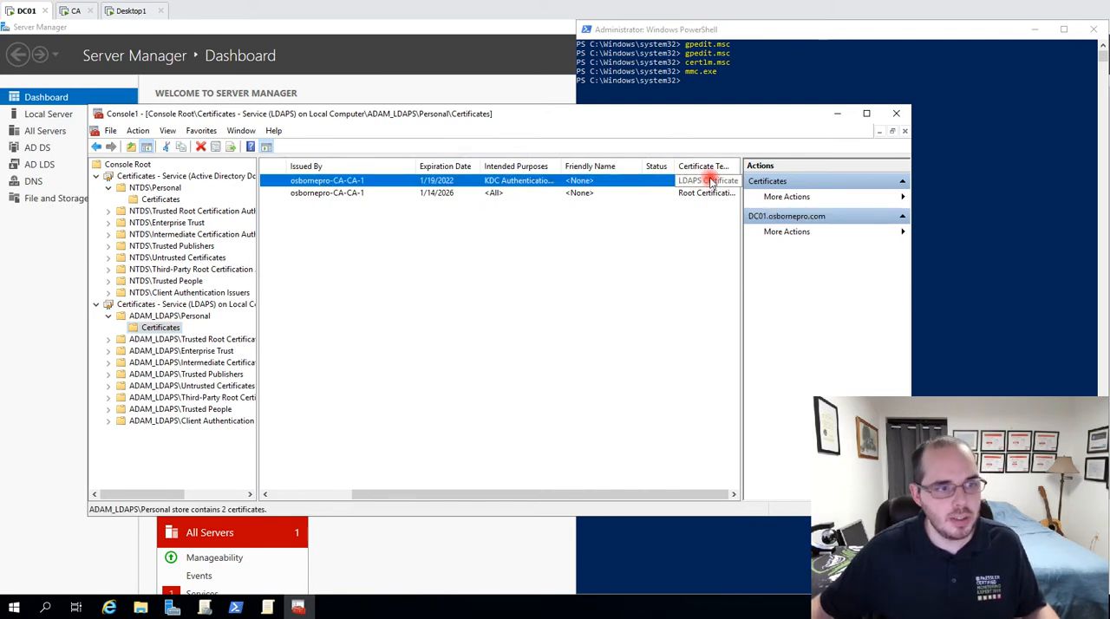
click(160, 199)
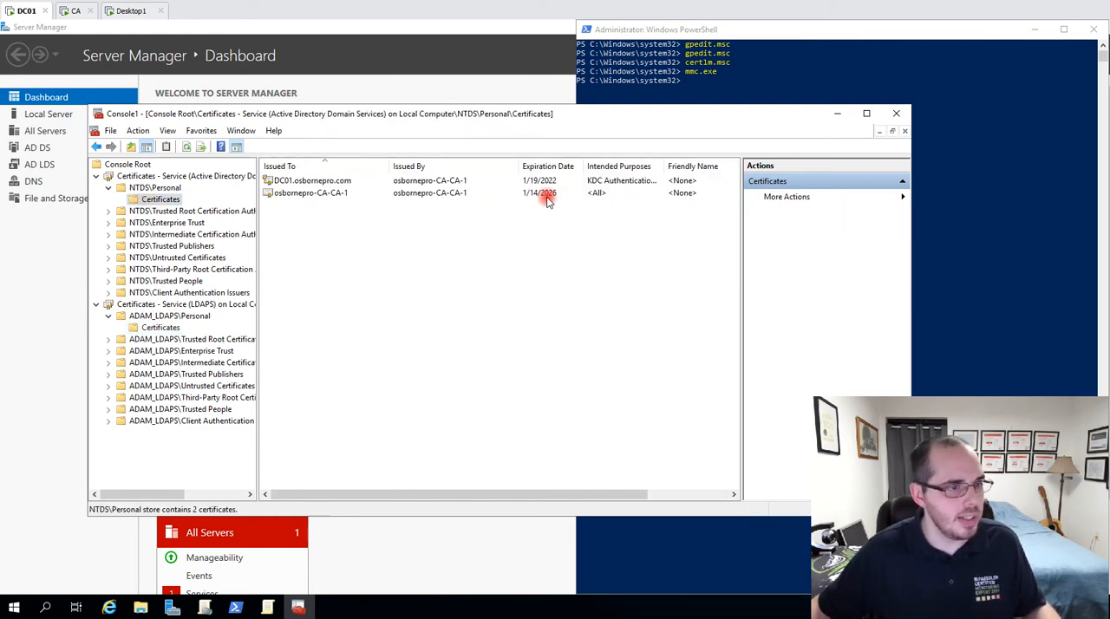
drag(555, 495, 666, 495)
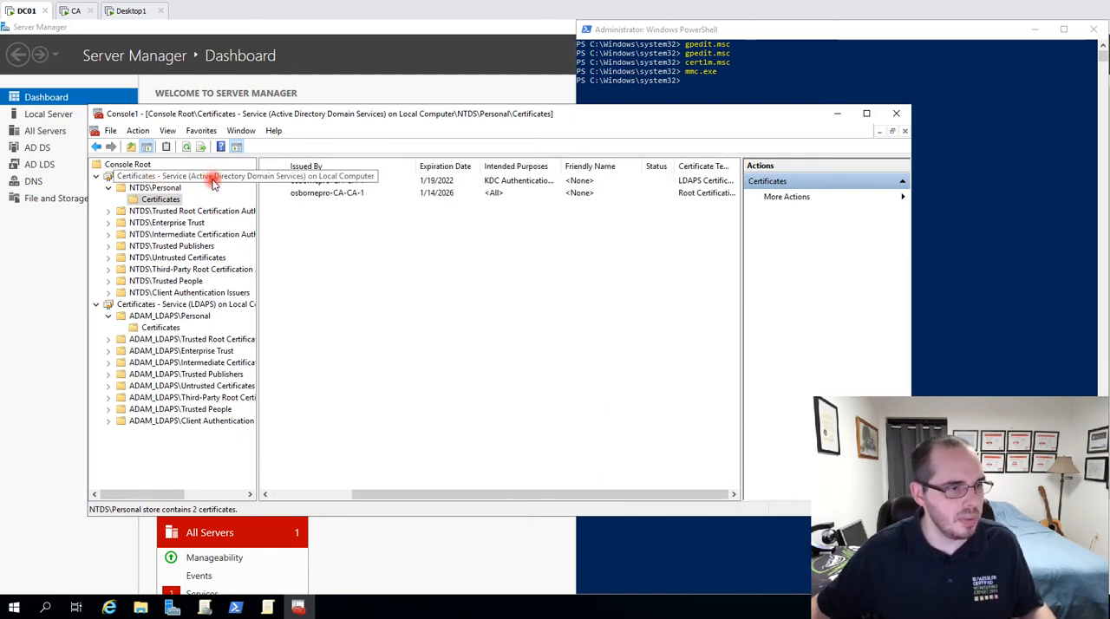
click(701, 180)
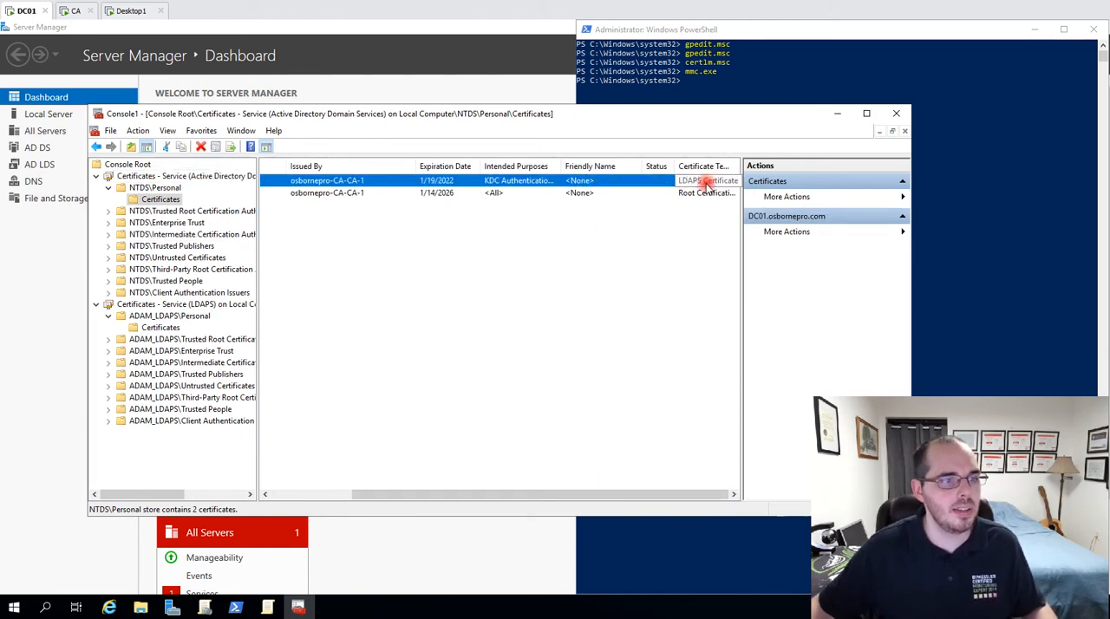
double_click(705, 184)
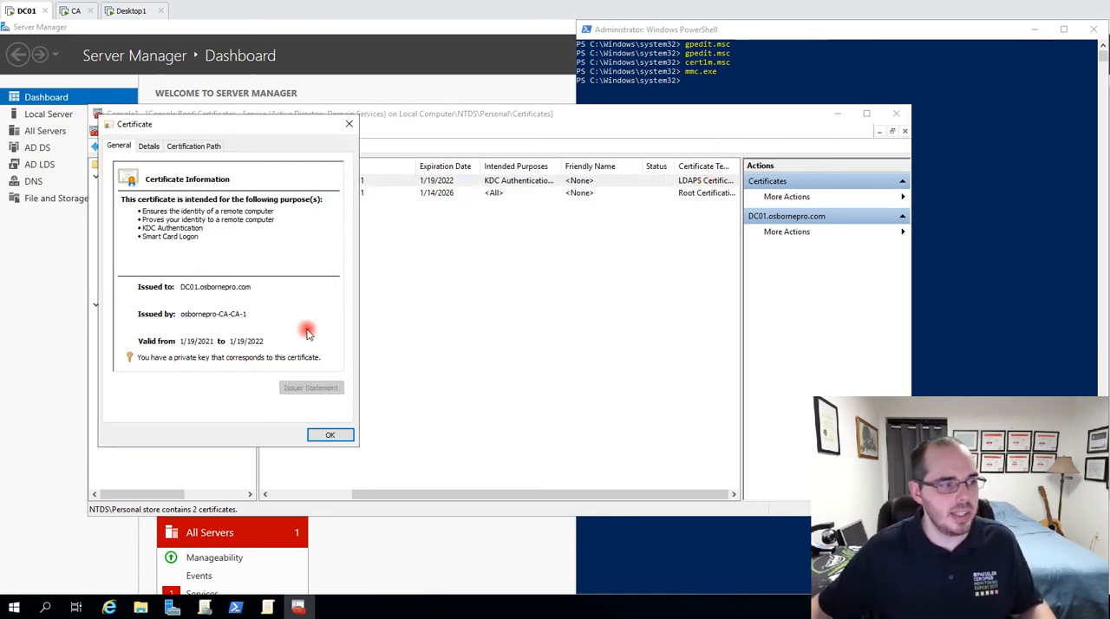
click(349, 124)
Switch to PowerShell and restart the LDAPS service with Restart-Service ldaps.
click(828, 71)
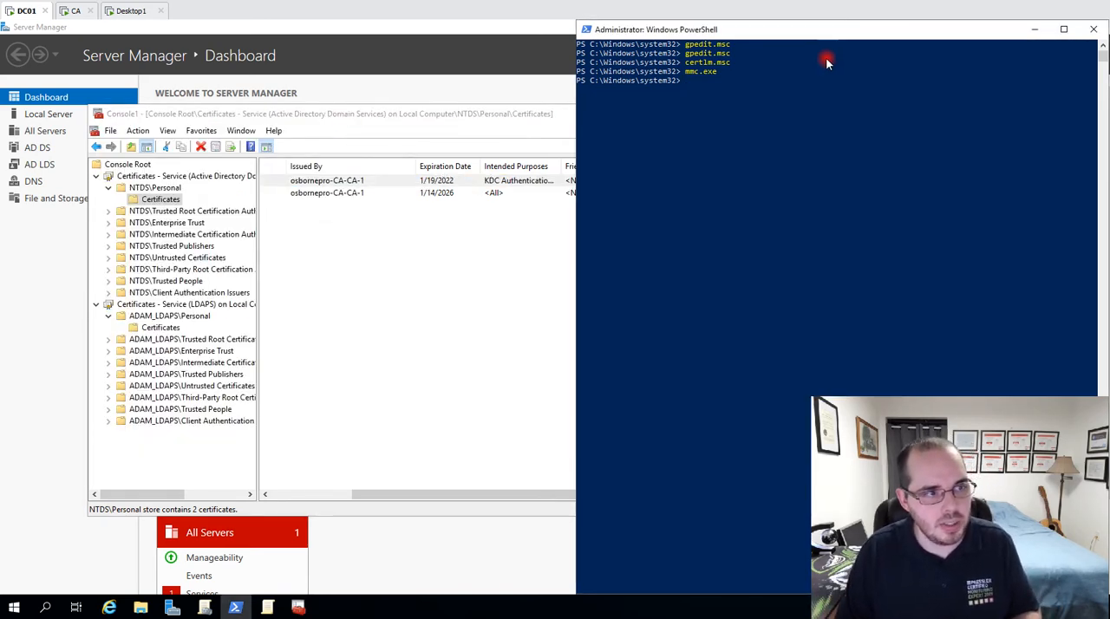
text(Resat)
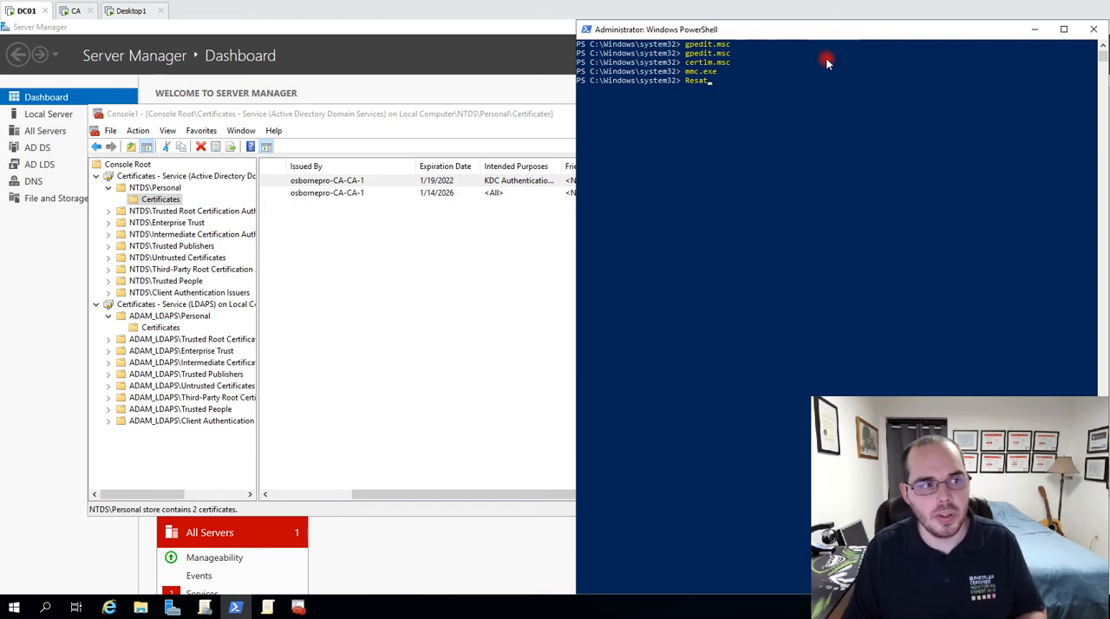
key(BackSpace)
key(BackSpace)
text(tart-Ser)
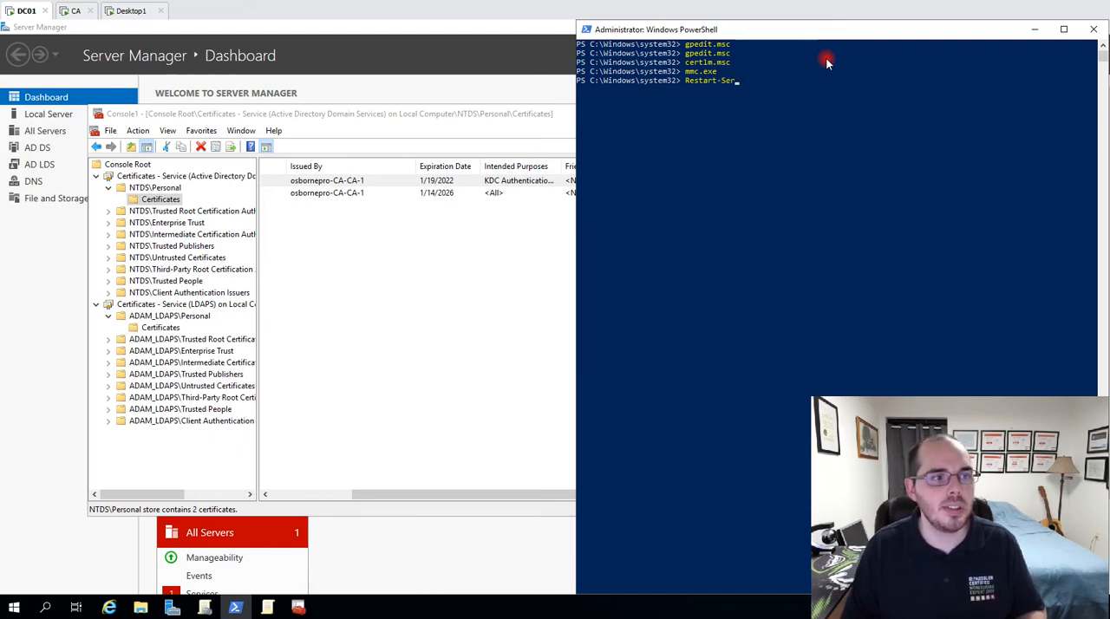
text(vice ldaps)
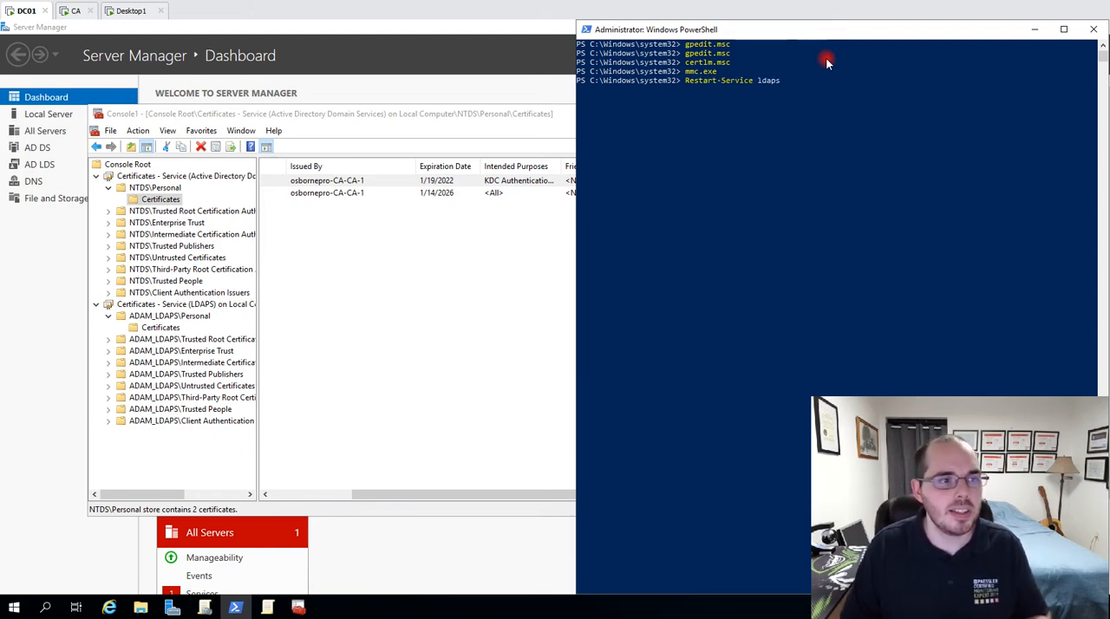
key(Return)
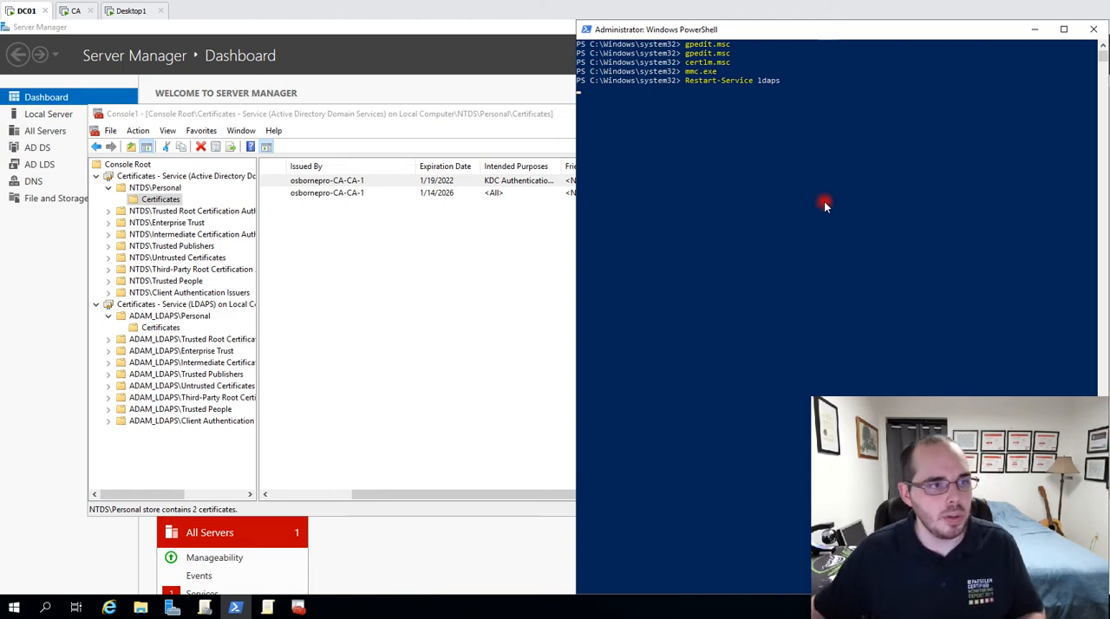
Open services.msc, find the LDAPS service and view its restart option, then close the Services console without restarting it.
text(services.msc)
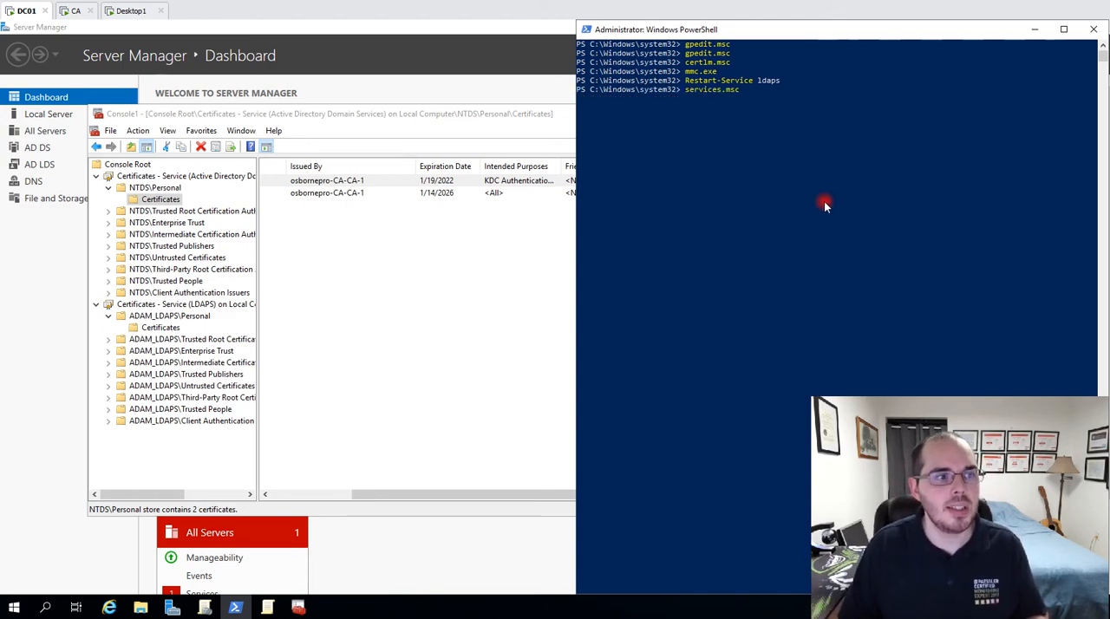
key(Return)
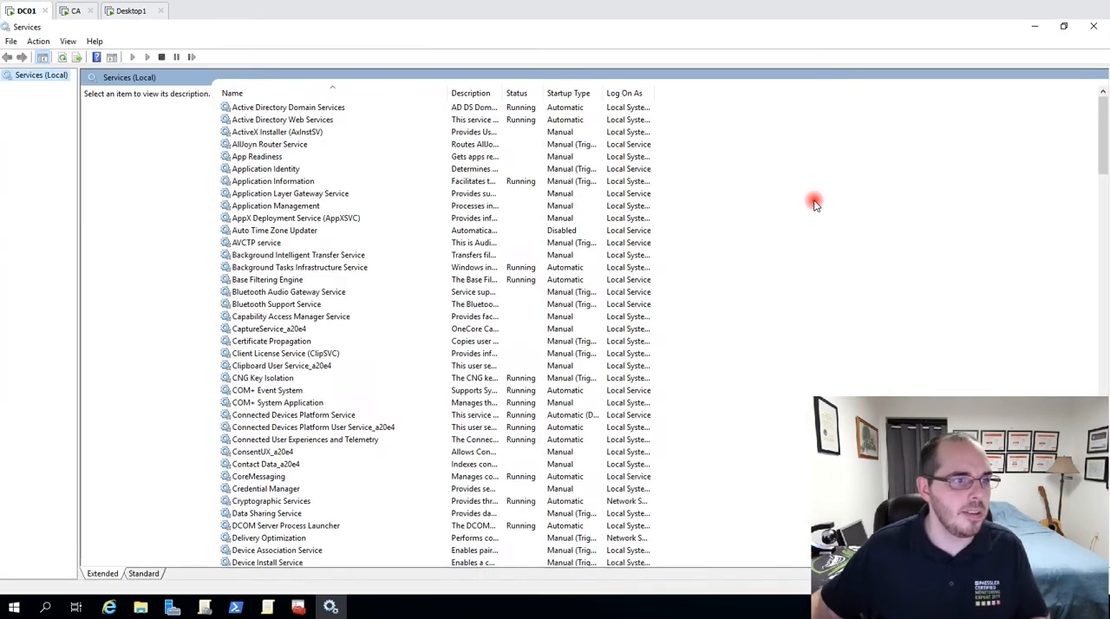
click(459, 282)
key(l)
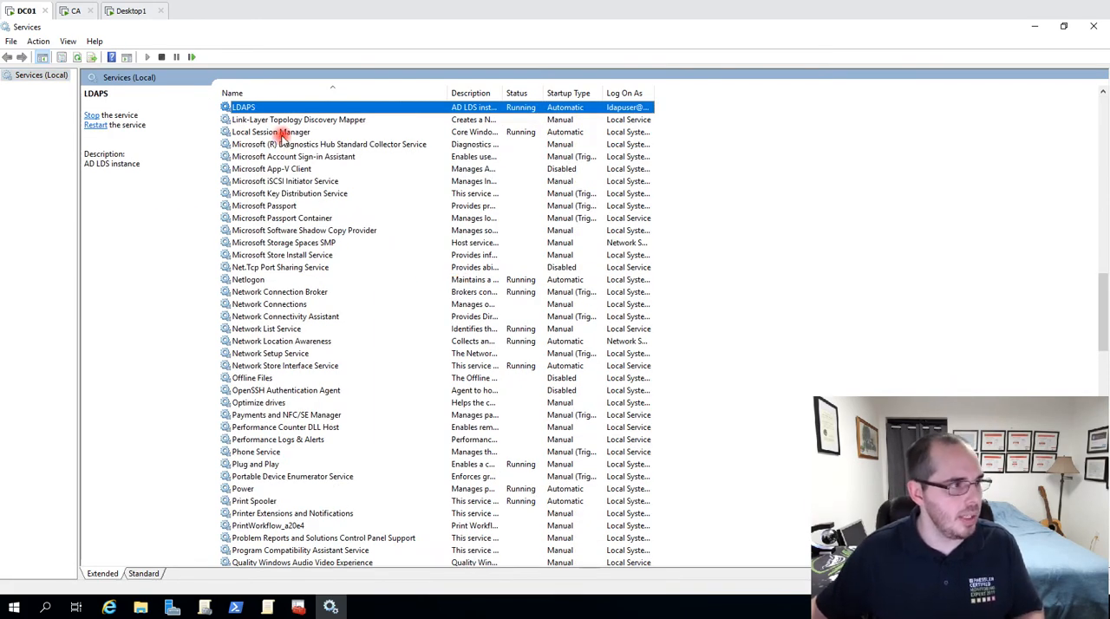
right_click(291, 106)
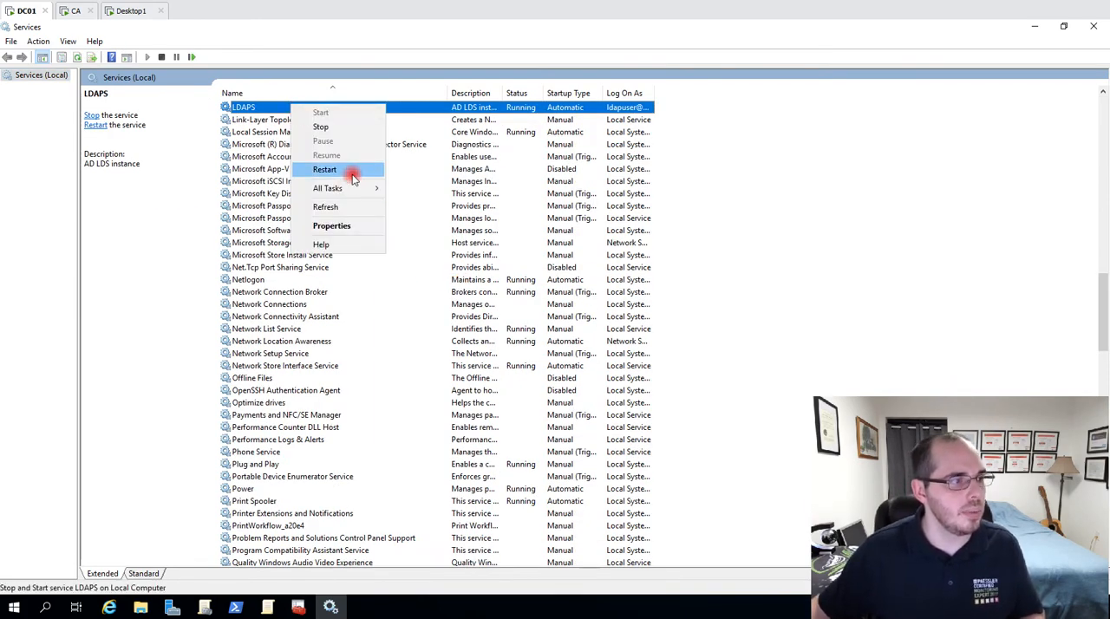
click(444, 171)
click(1093, 26)
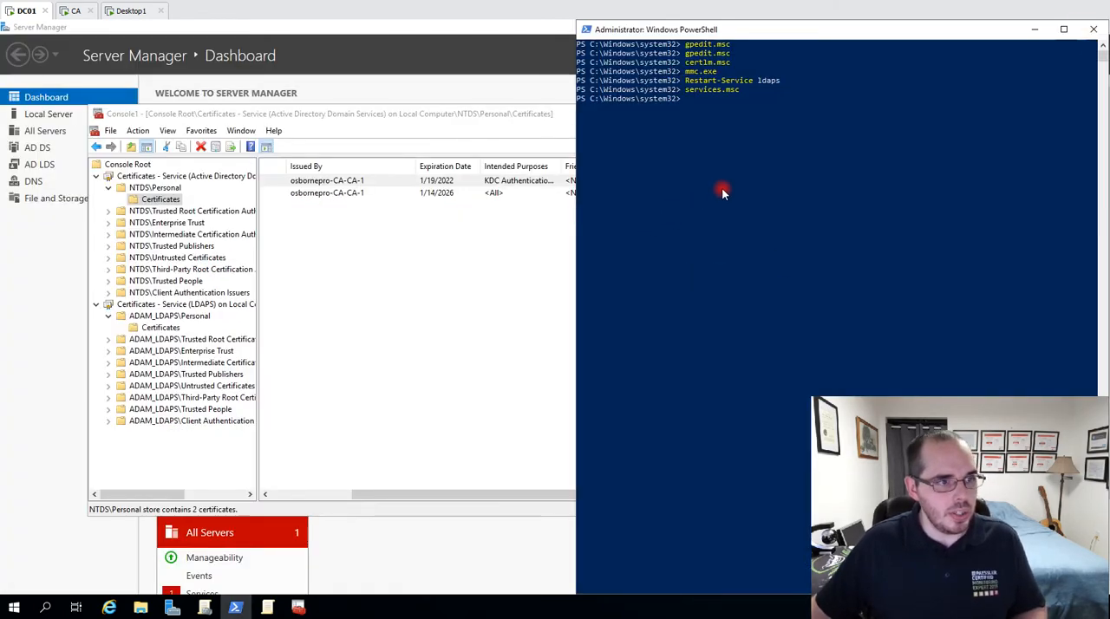
Reopen services.msc, request a restart of Active Directory Domain Services, decline restarting its dependent services, and close the console.
key(Up)
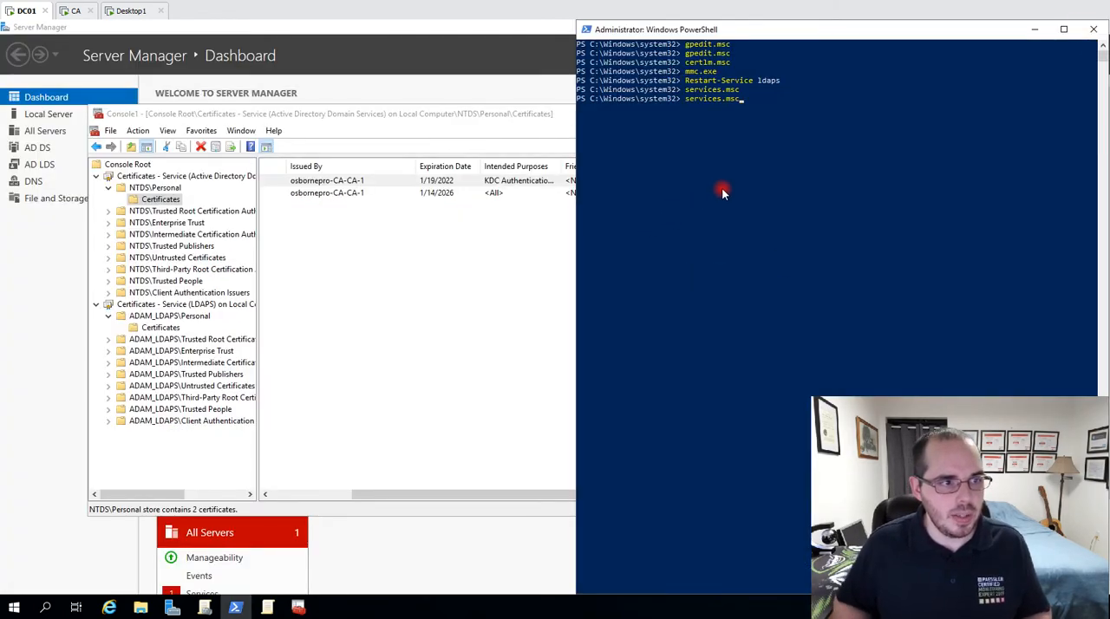
key(Return)
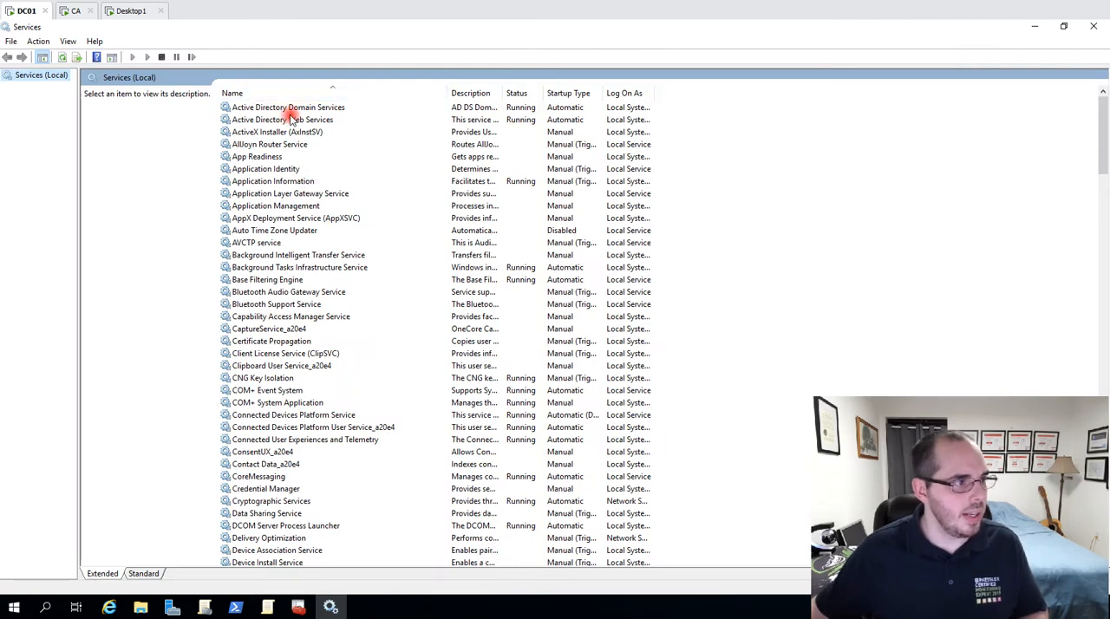
click(294, 110)
right_click(483, 119)
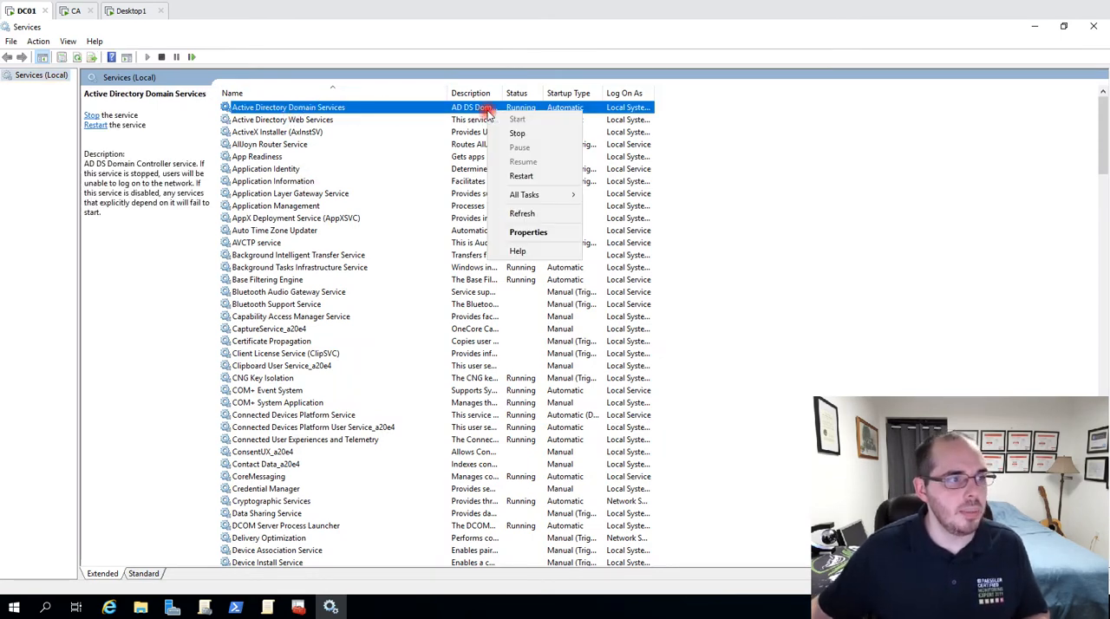
click(549, 174)
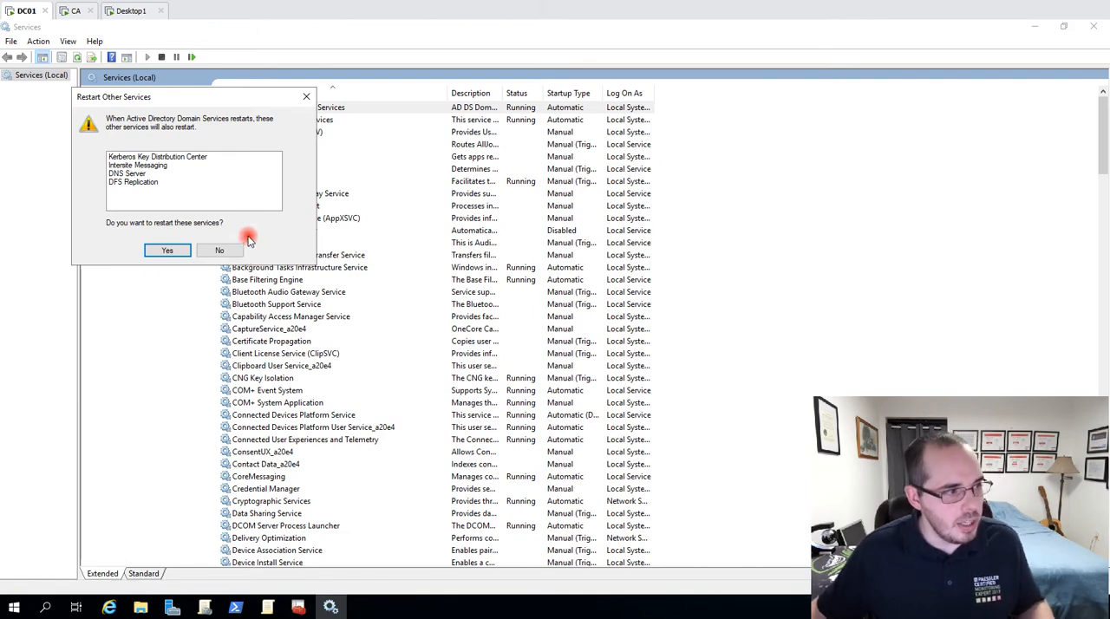
click(220, 250)
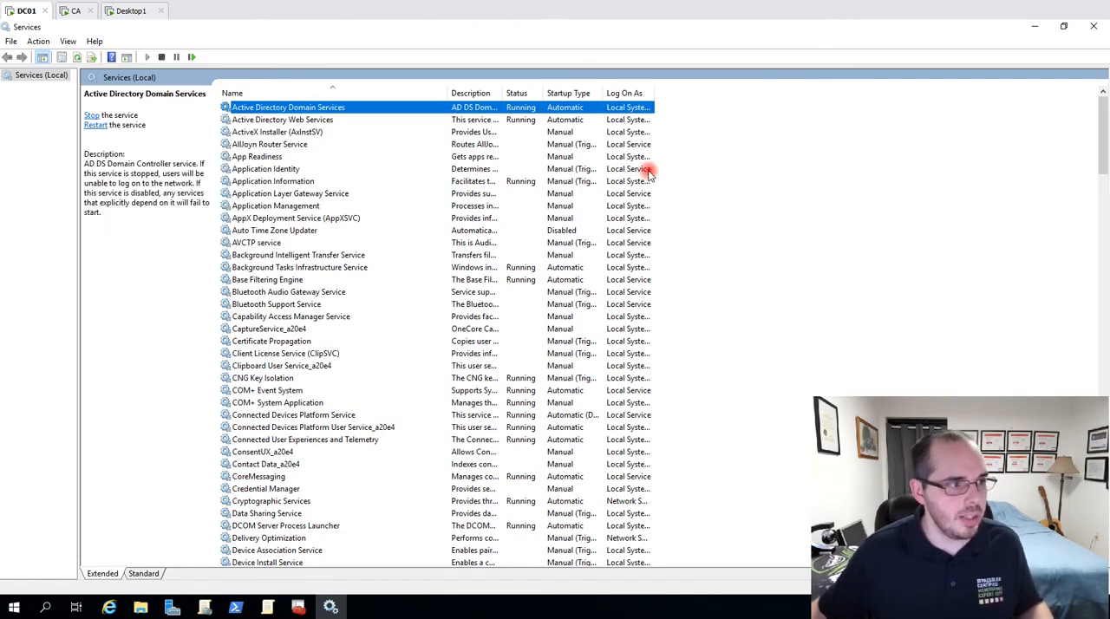
click(1091, 31)
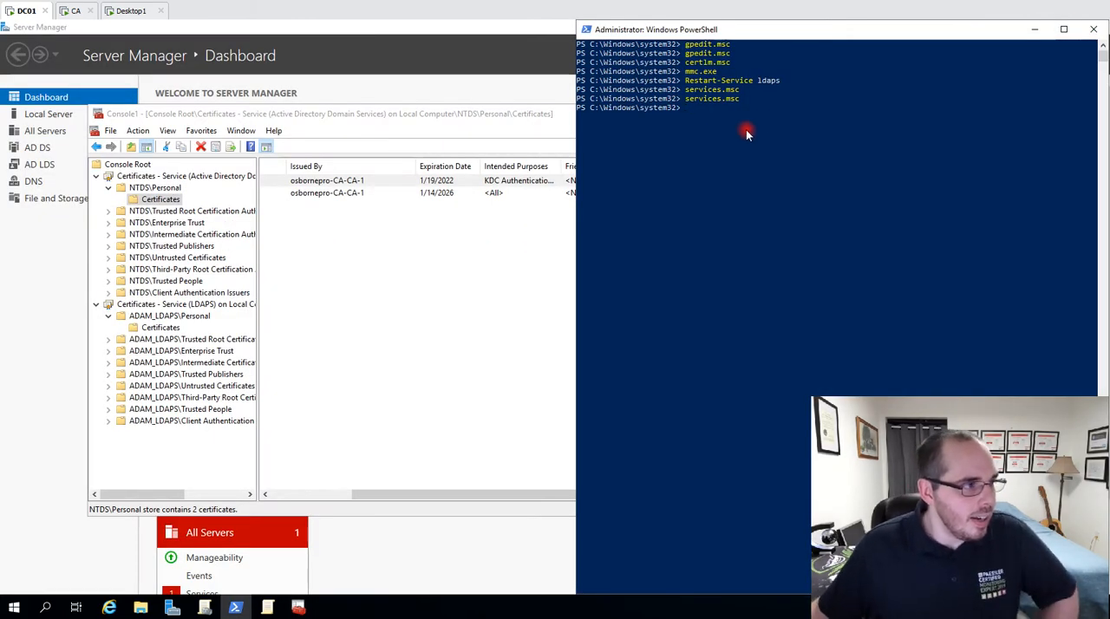
Close the management console holding the NTDS and LDAPS service certificate snap-ins.
click(397, 277)
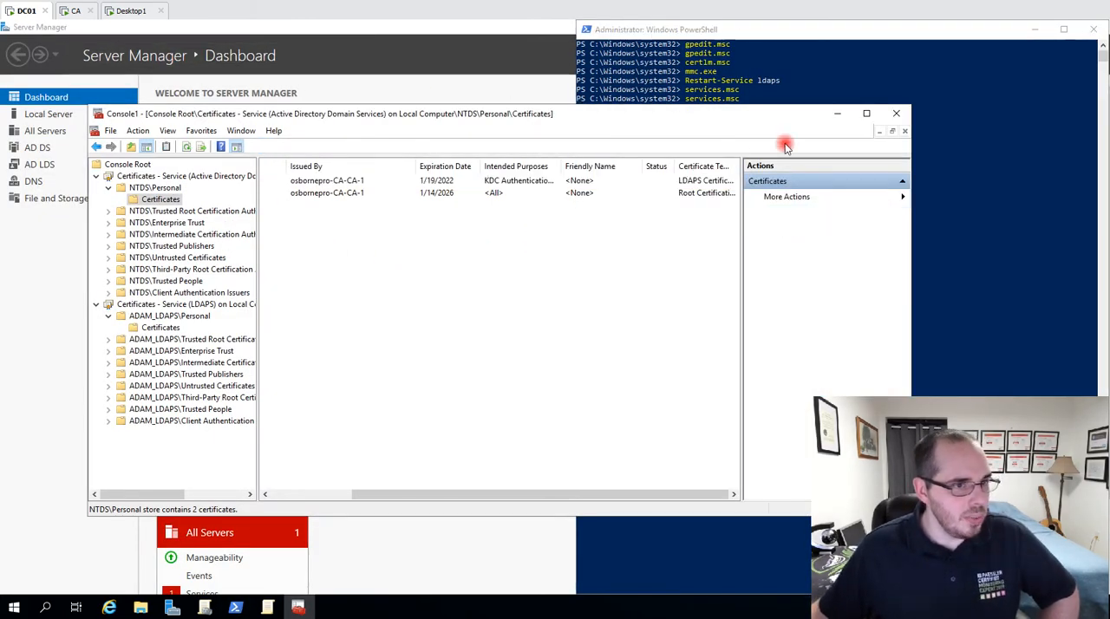
click(902, 113)
click(492, 351)
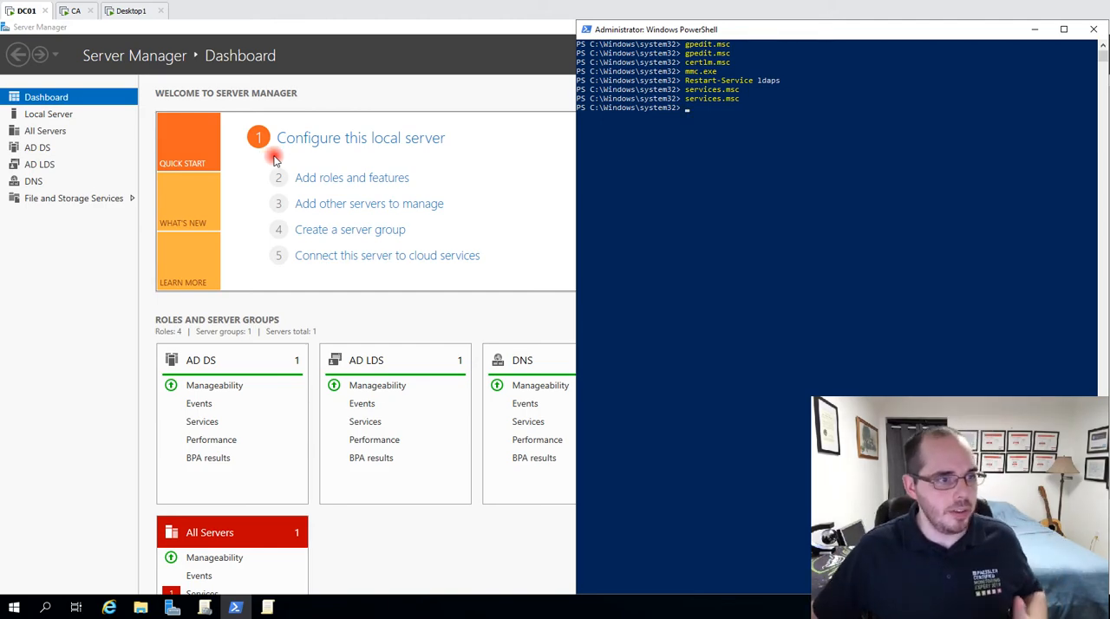
Clear the PowerShell console on DC01 and open the Local Group Policy Editor with gpedit.msc.
click(71, 10)
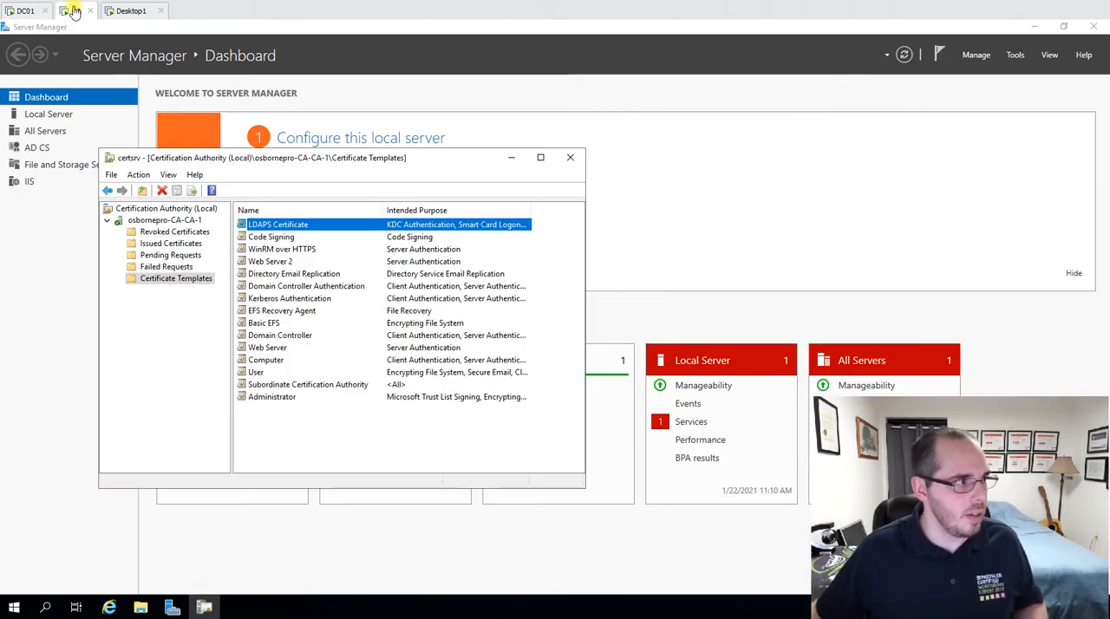
click(21, 12)
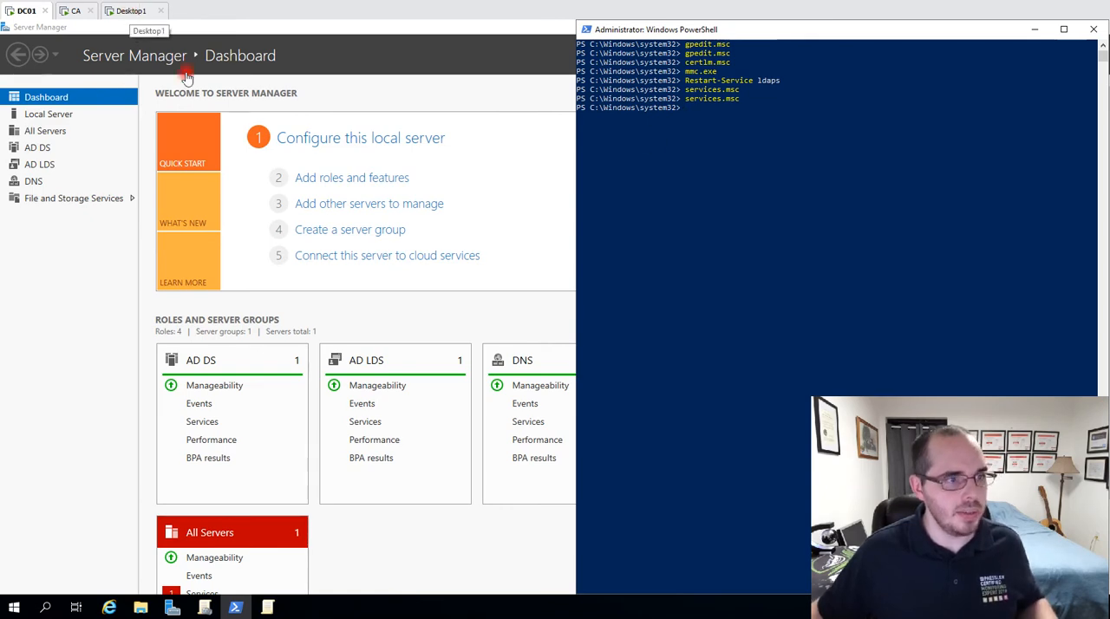
text(gpe)
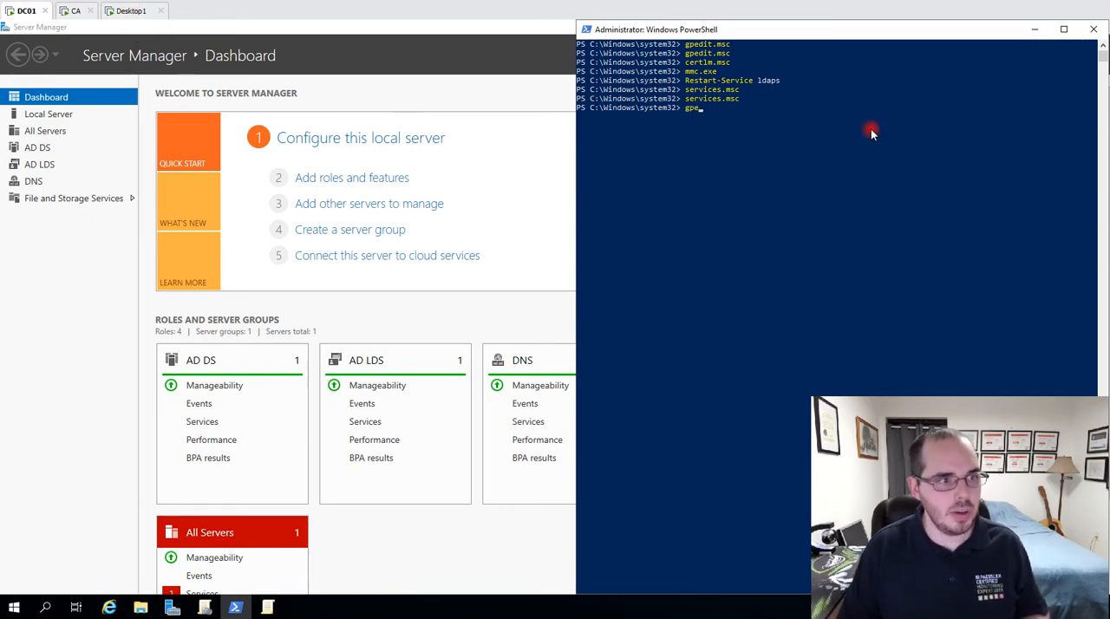
text(dit.)
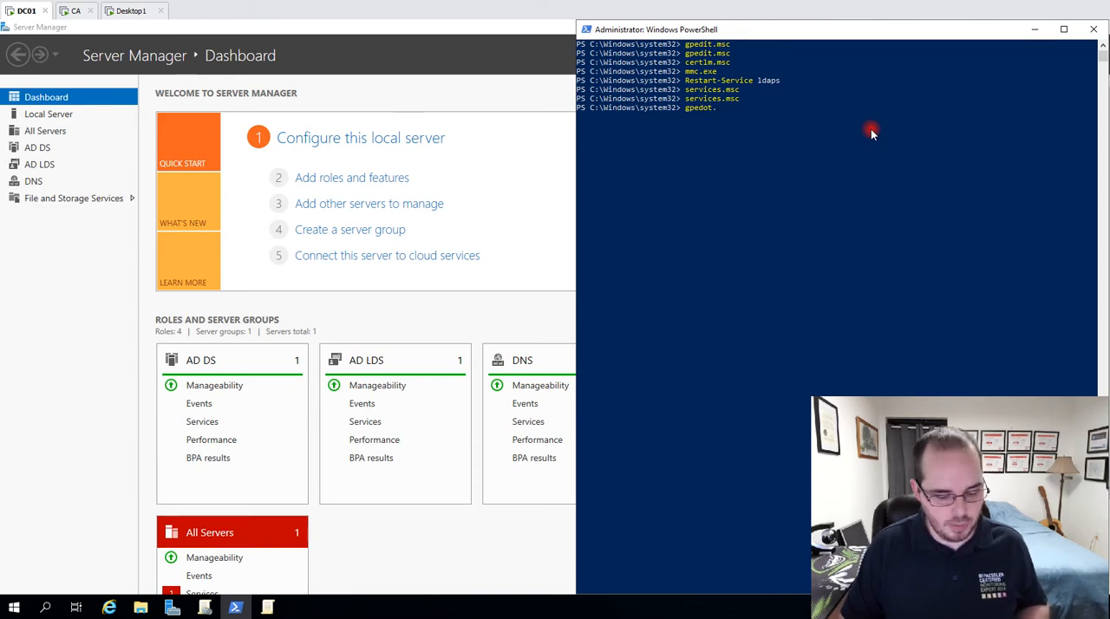
key(ctrl+c)
text(cls)
key(Return)
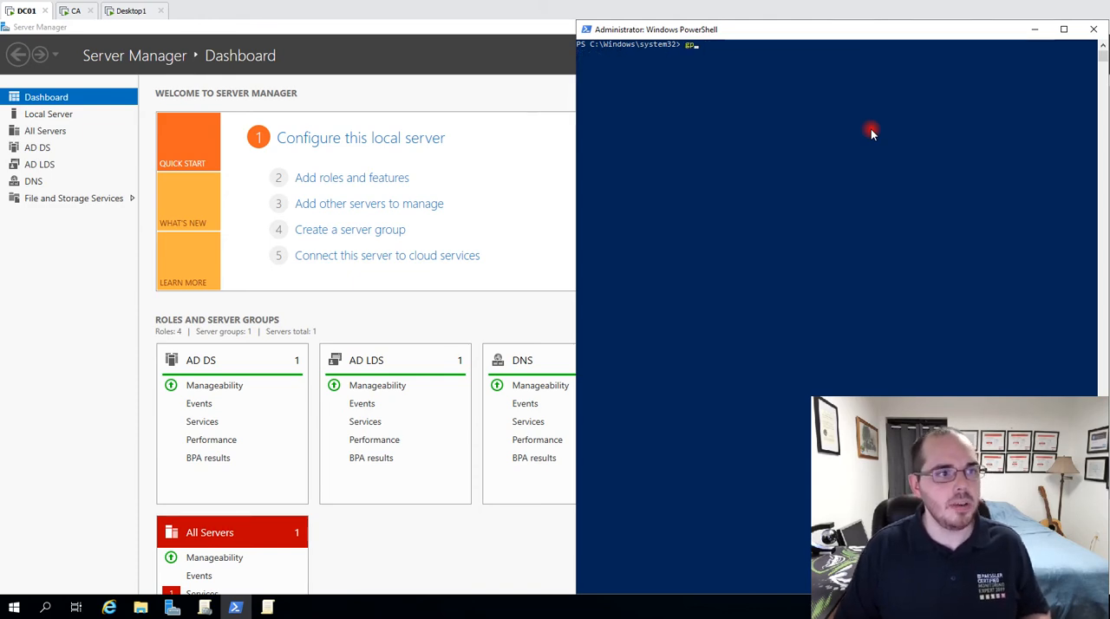
text(gpedit.msc)
key(Return)
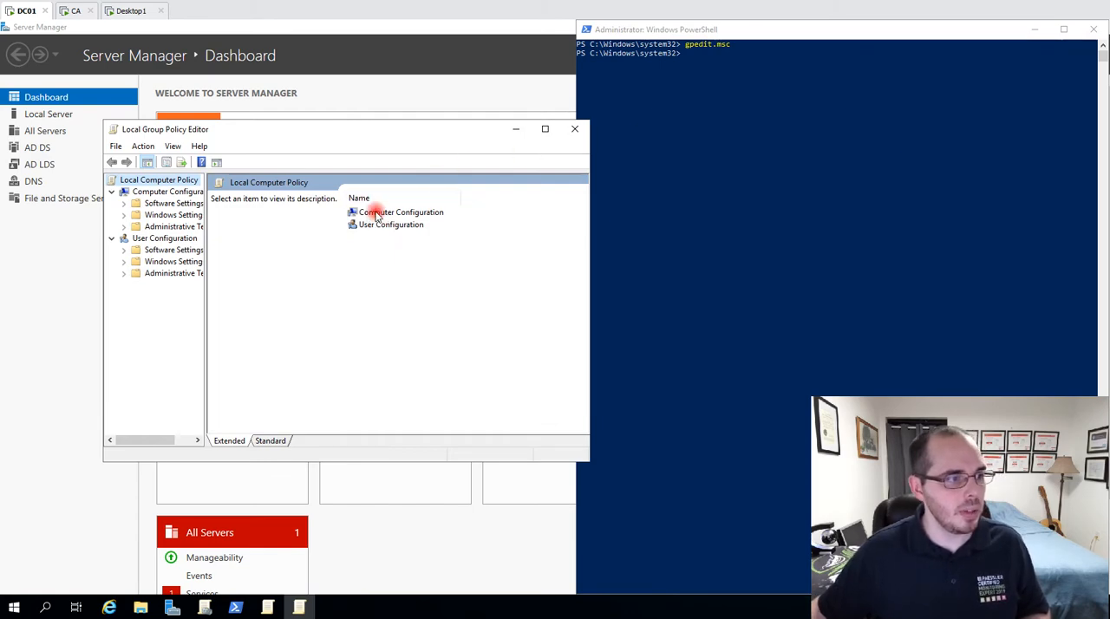
Open the Security Options policies under Computer Configuration, Windows Settings, Security Settings, Local Policies.
double_click(376, 214)
double_click(395, 226)
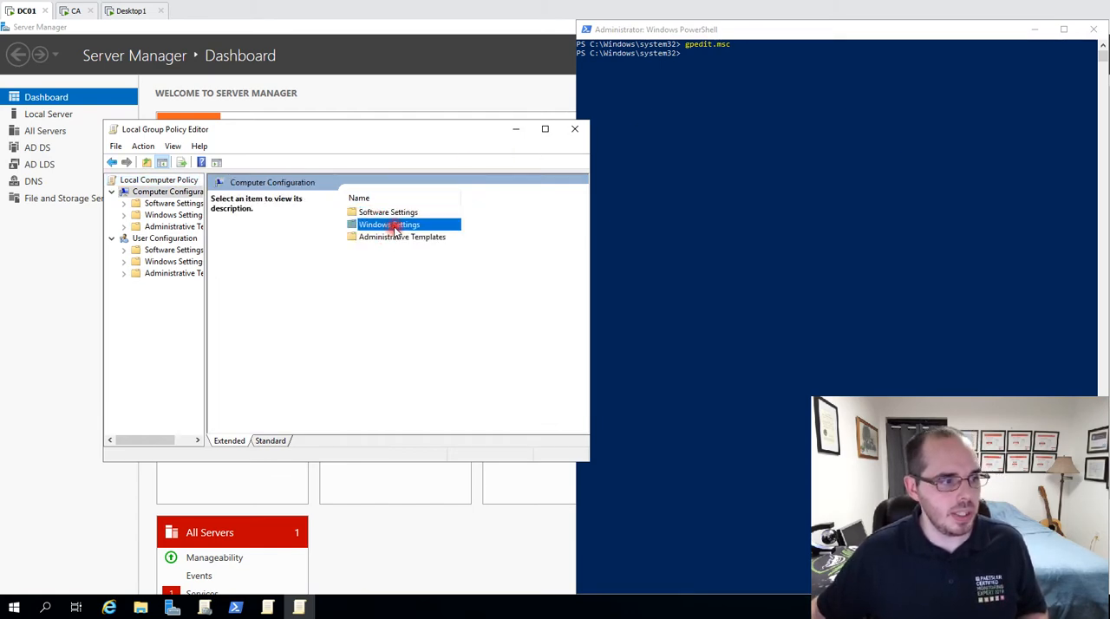
click(387, 250)
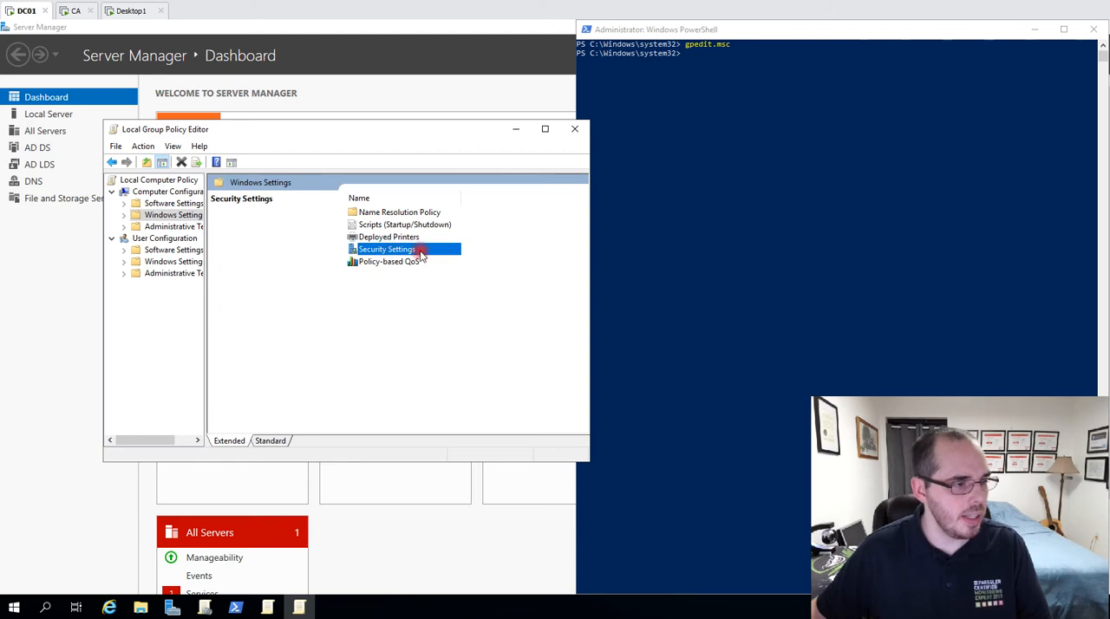
double_click(421, 253)
click(287, 210)
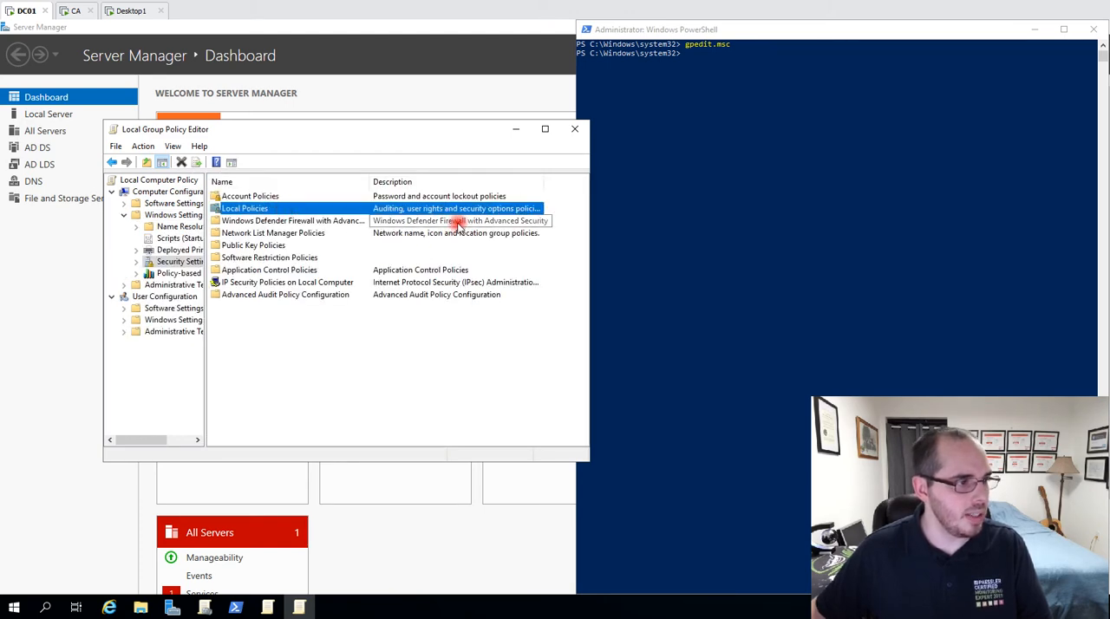
double_click(262, 221)
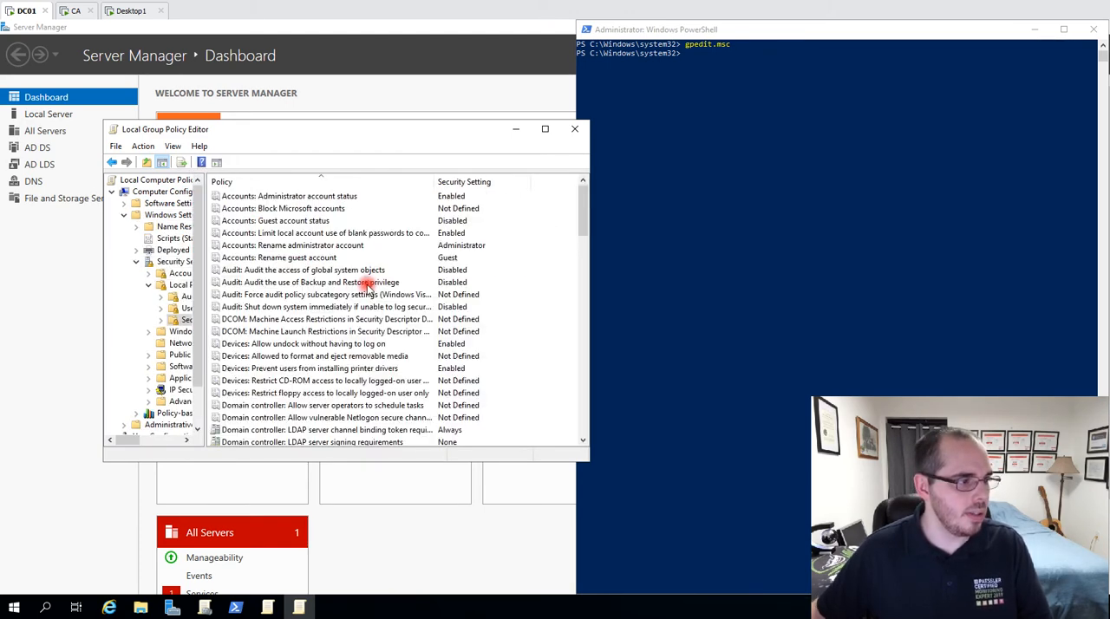
Review the domain controller LDAP channel binding token and signing requirements policies, viewing the signing policy's properties without changing them.
scroll(327, 355, down, 1)
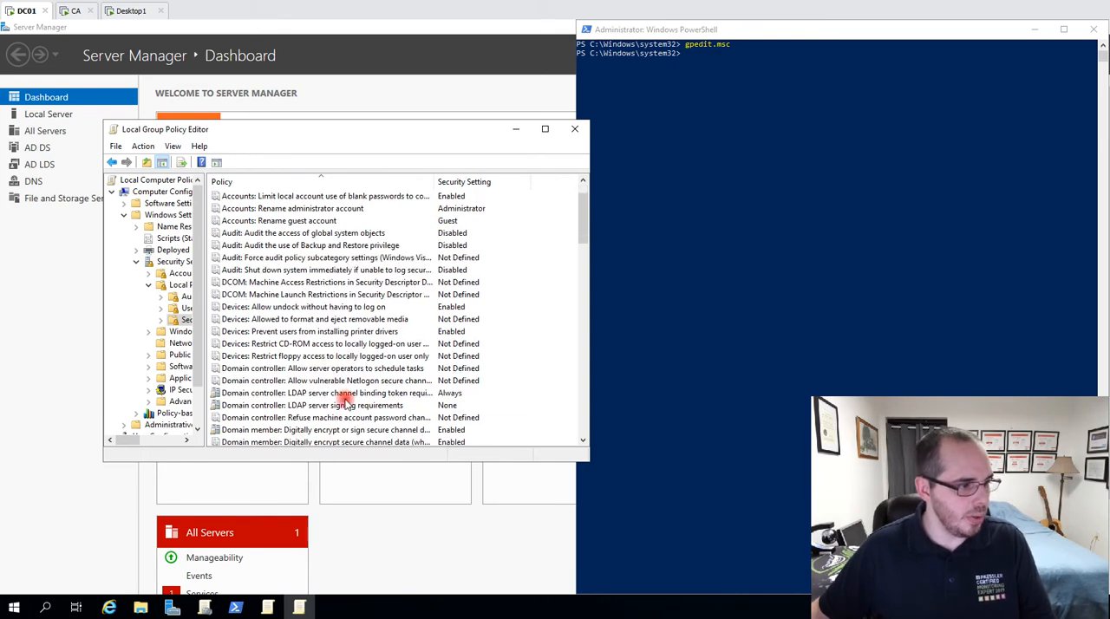
click(346, 403)
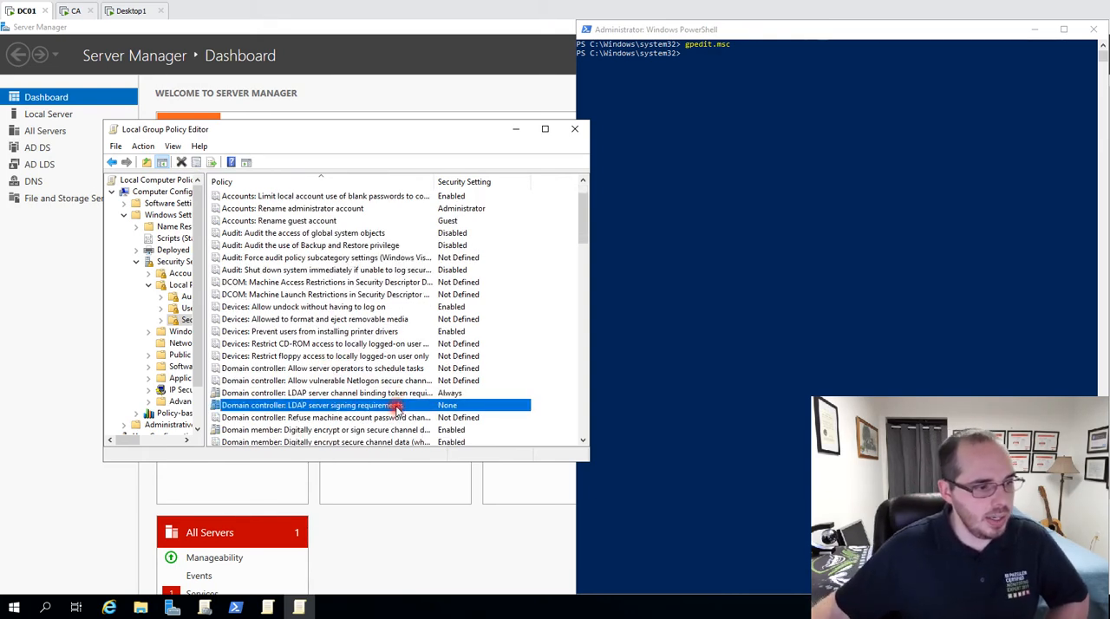
click(349, 392)
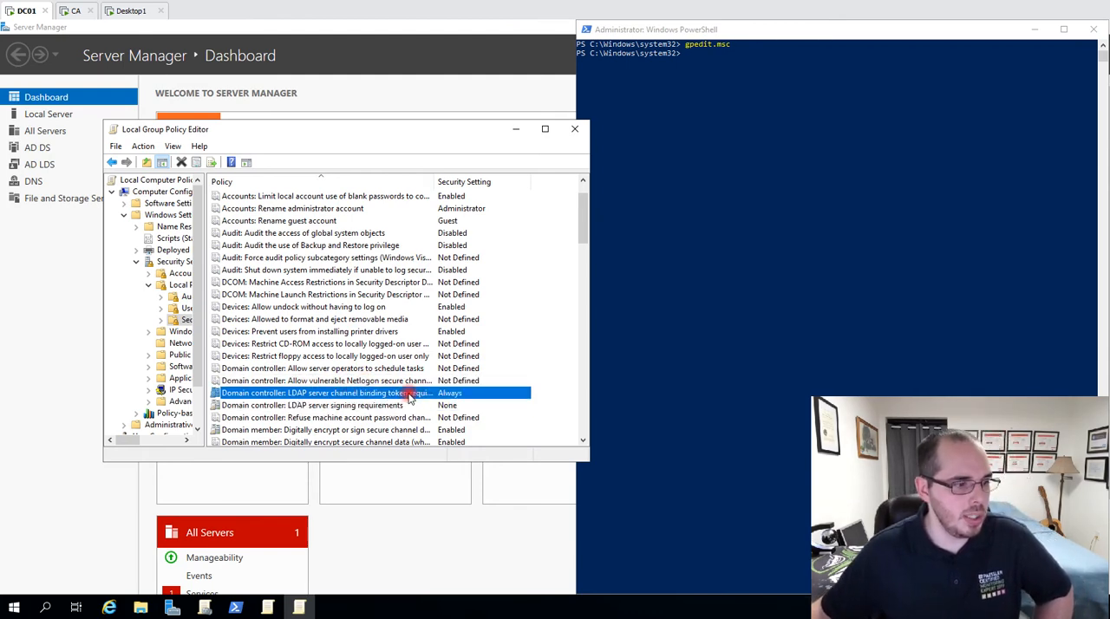
click(370, 407)
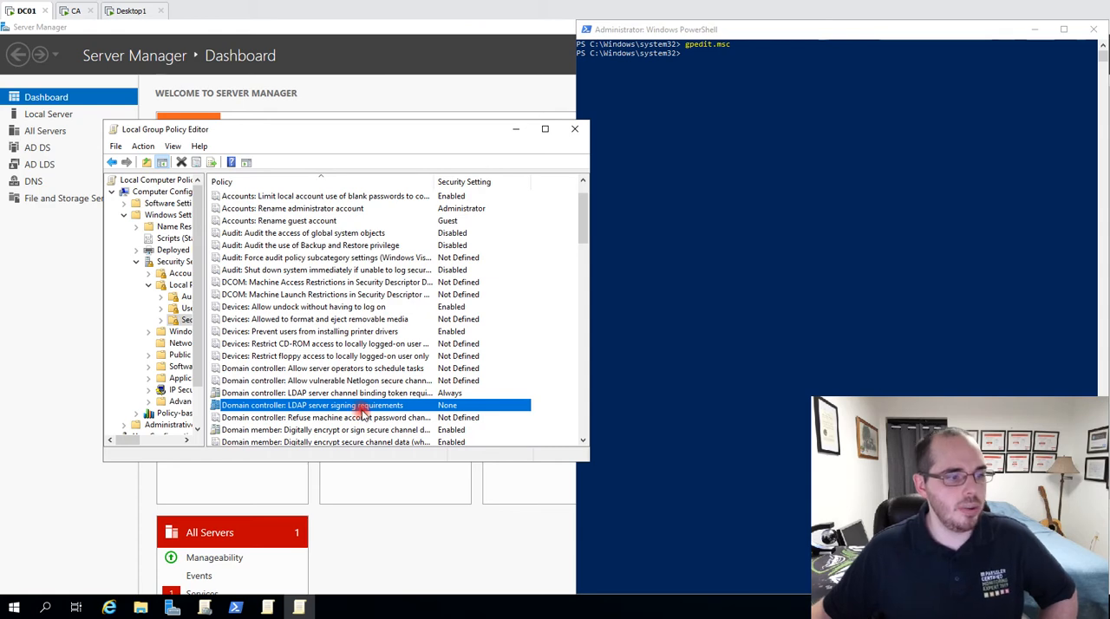
double_click(434, 407)
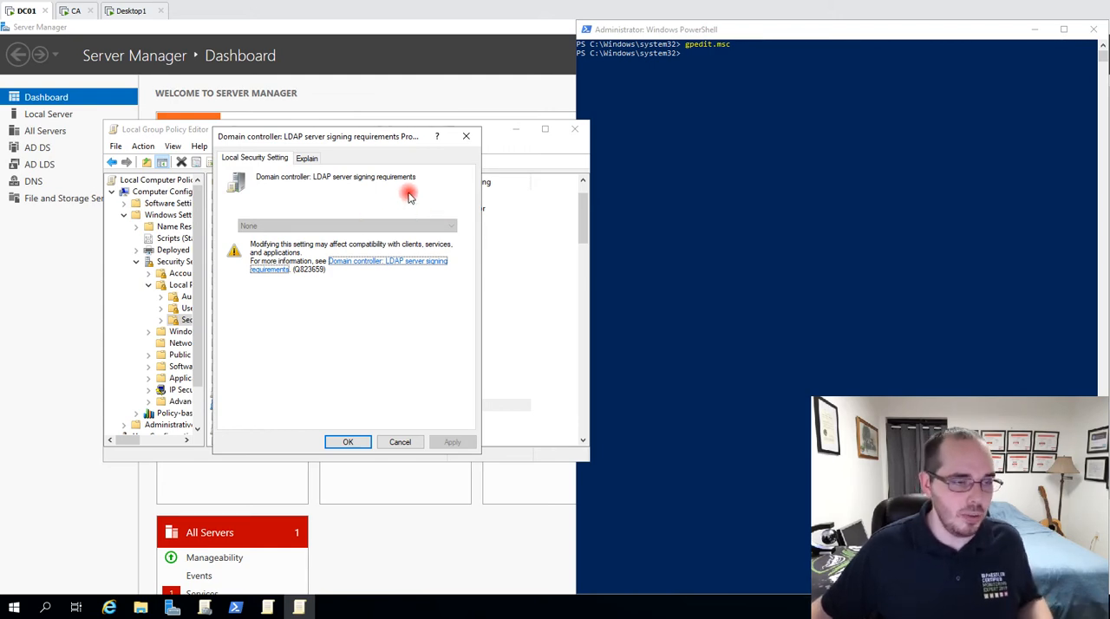
click(465, 136)
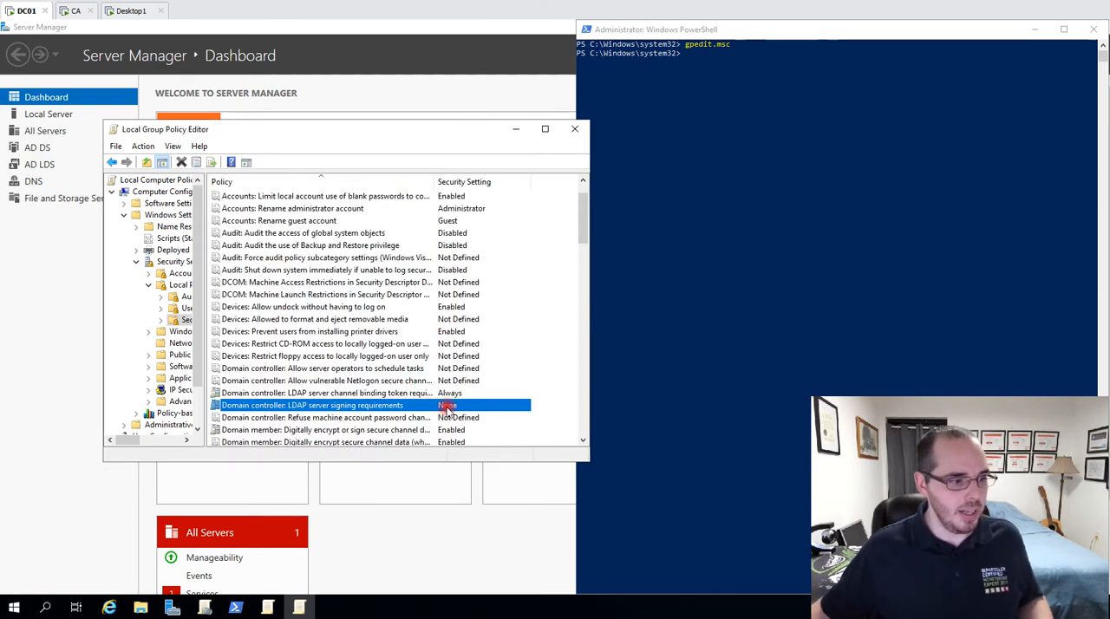
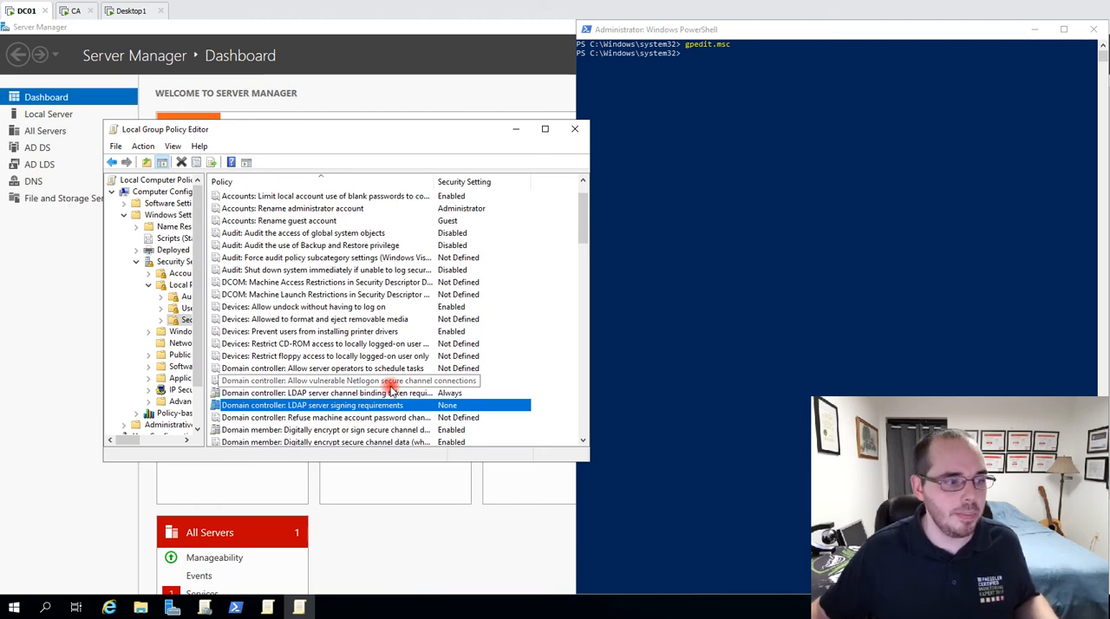
View the properties of the domain controller LDAP server signing requirements policy and close the Local Group Policy Editor.
double_click(382, 407)
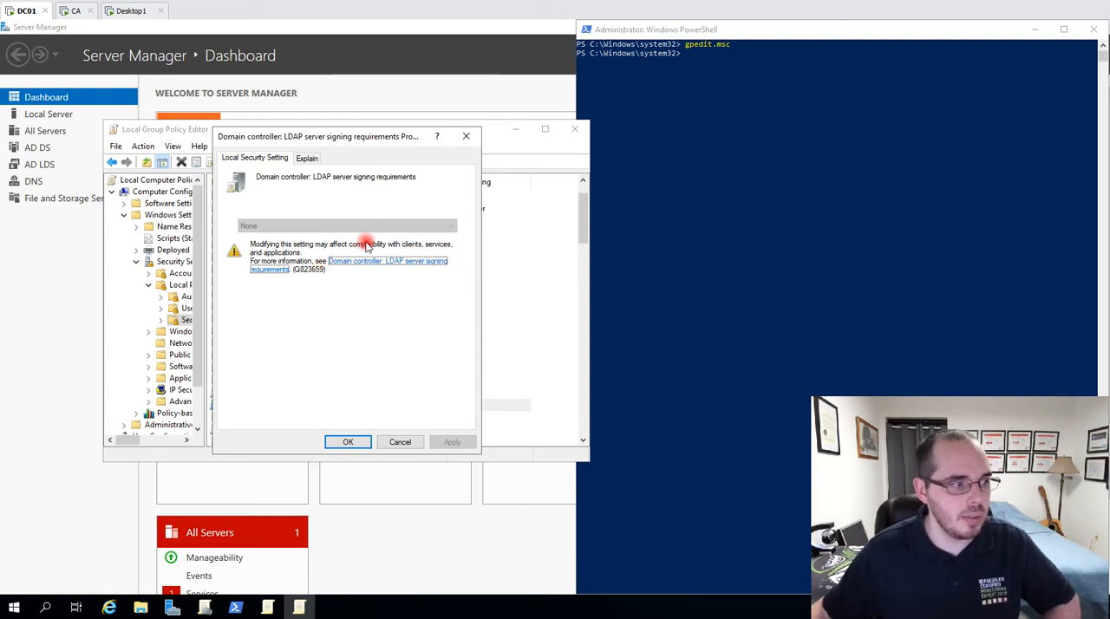
click(466, 136)
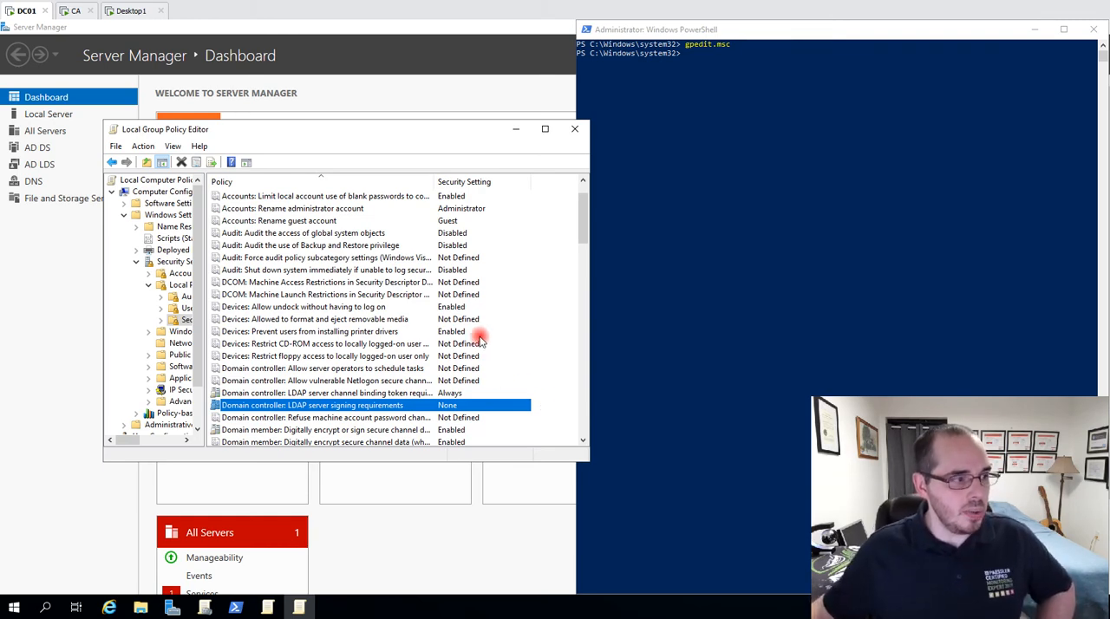
click(574, 128)
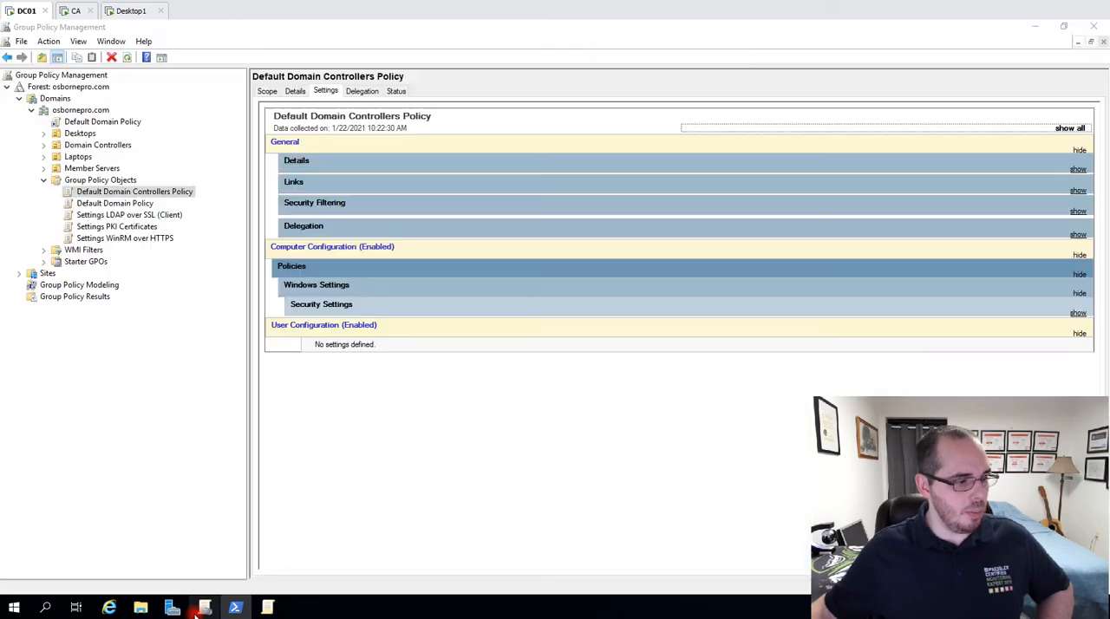
Switch to Group Policy Management and show the Settings LDAP over SSL (Client) GPO.
click(205, 607)
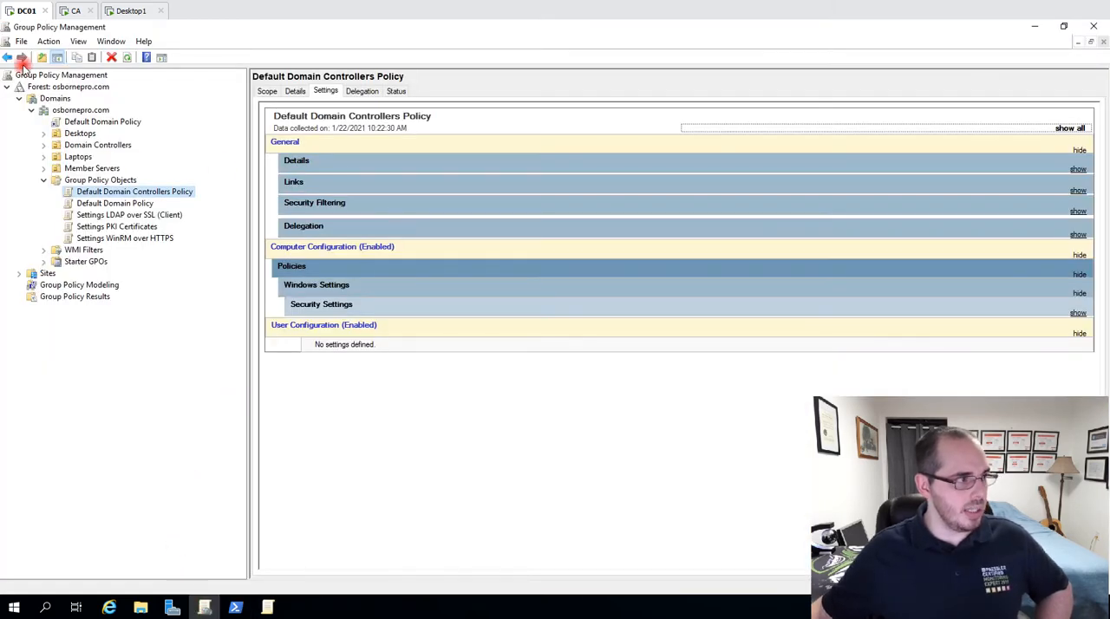
click(172, 607)
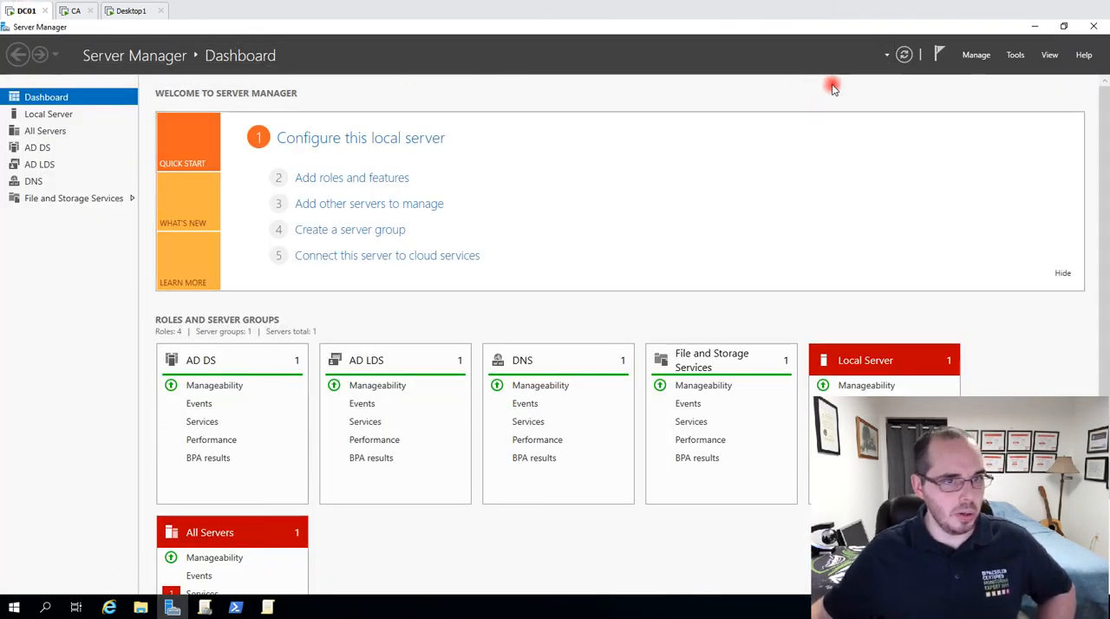
click(1015, 56)
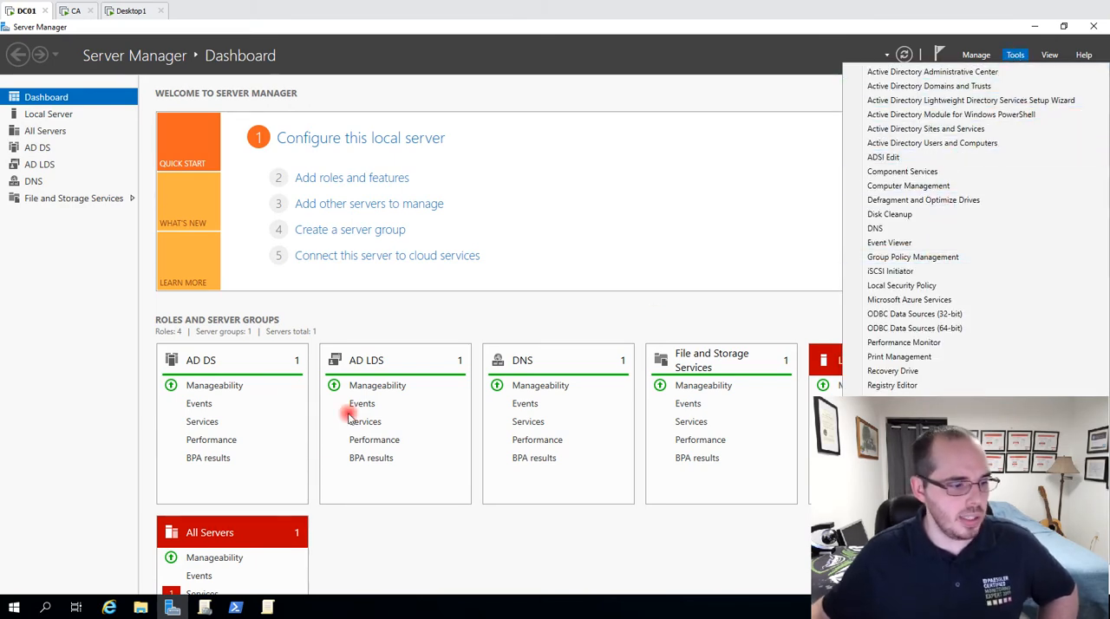
click(205, 607)
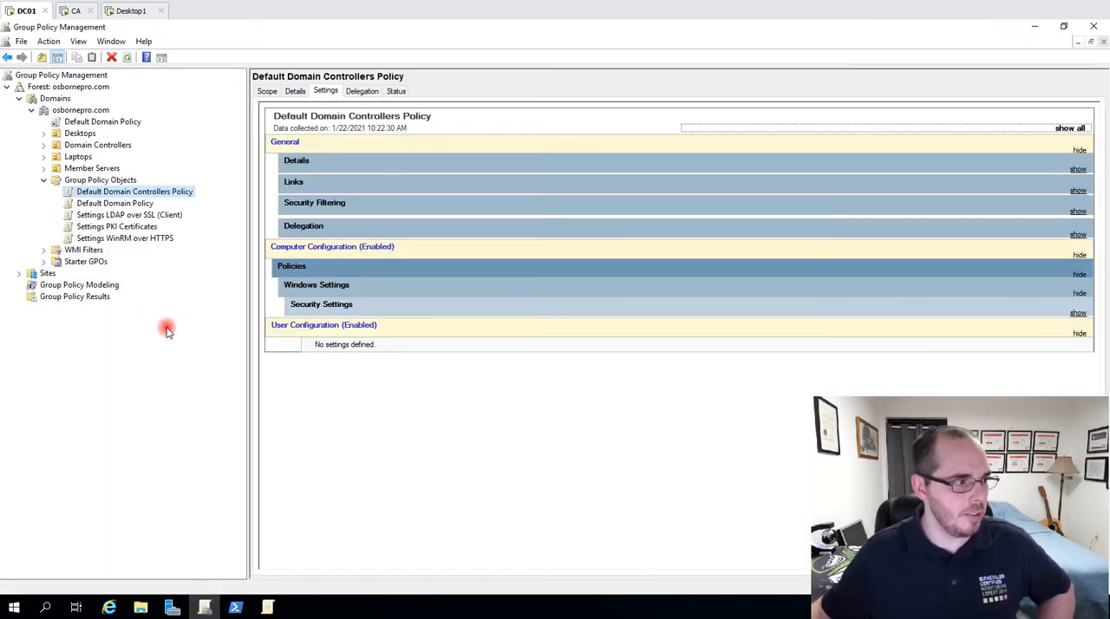
click(115, 215)
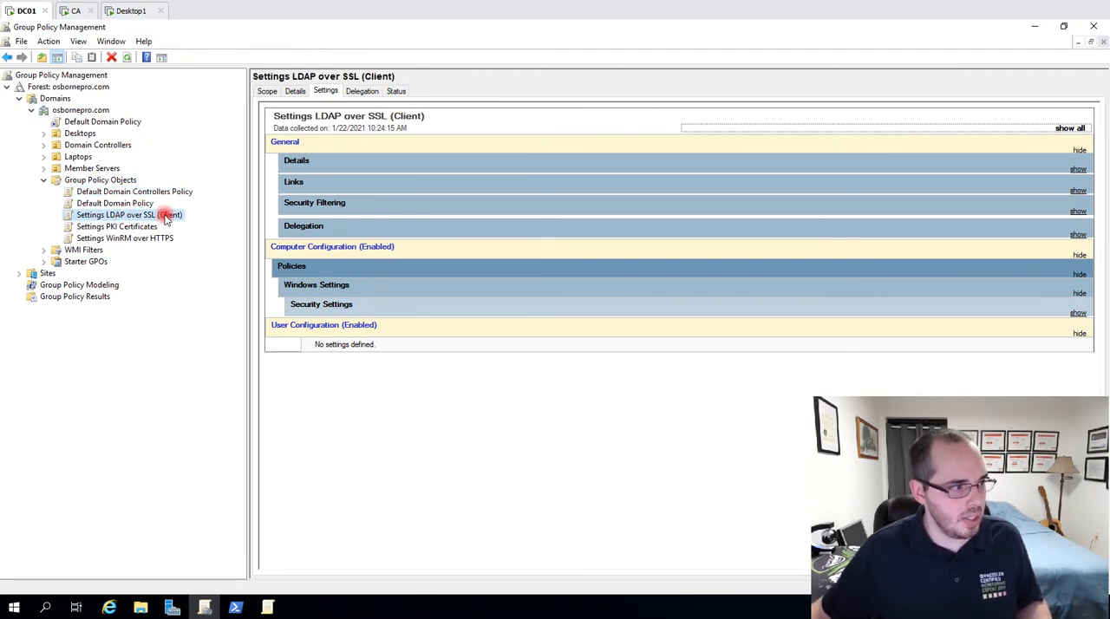
right_click(95, 180)
click(128, 194)
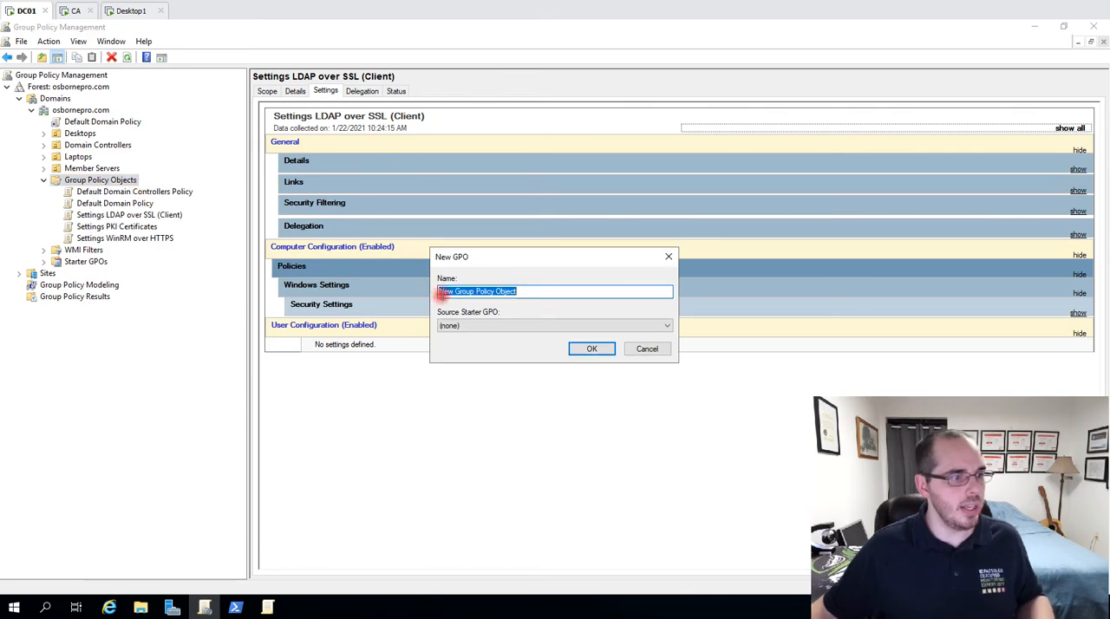
text(S S)
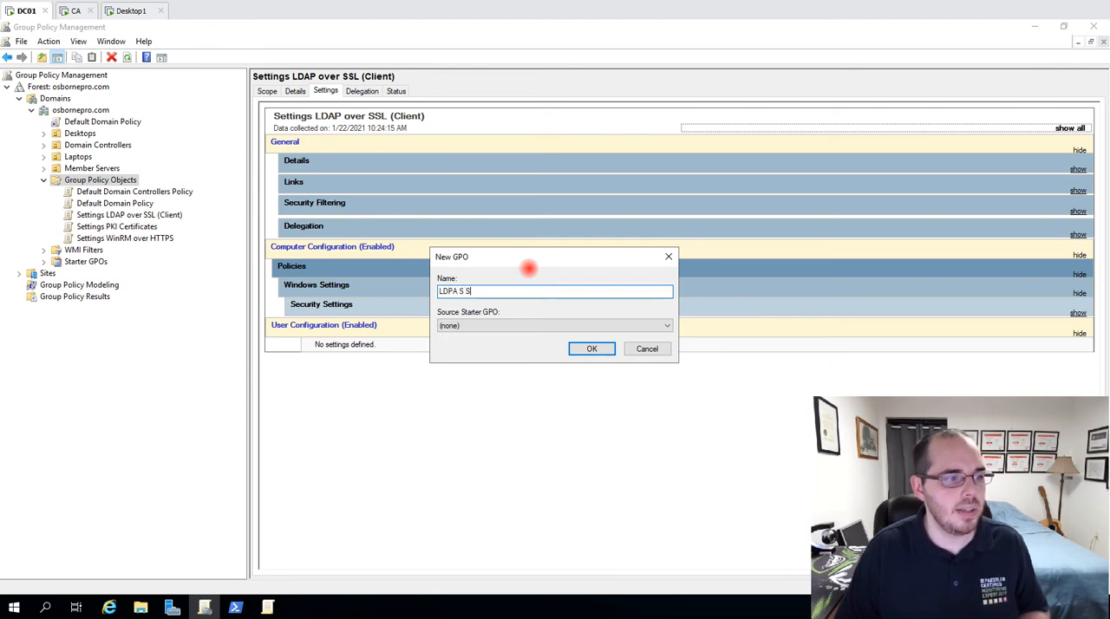
key(BackSpace)
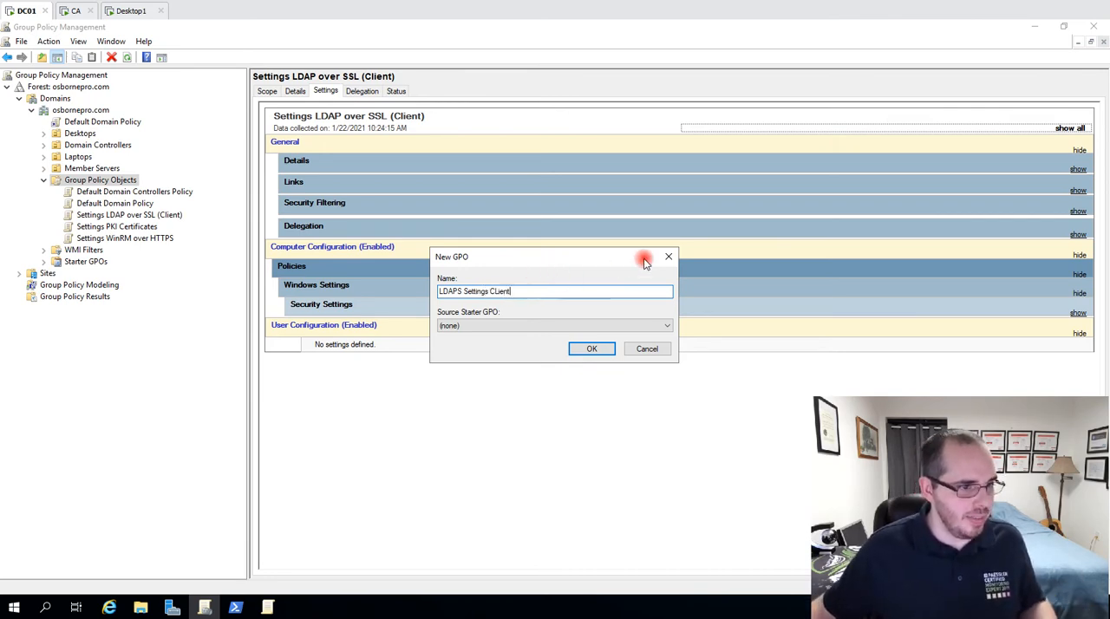
click(670, 259)
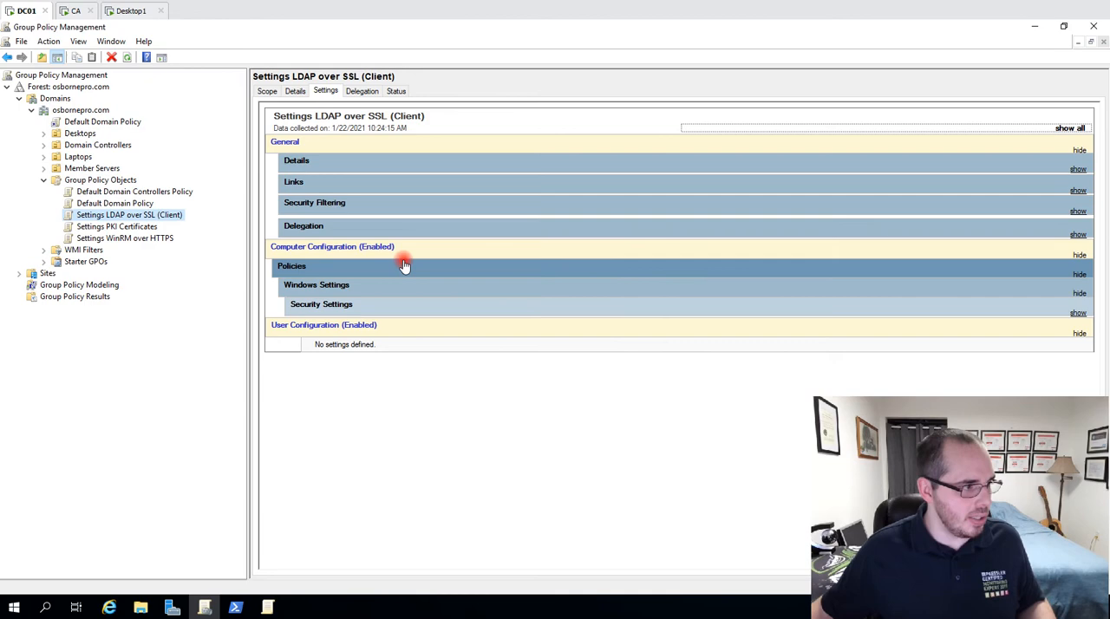
Open the Settings LDAP over SSL (Client) GPO for editing and display the Policies under Computer Configuration.
right_click(126, 217)
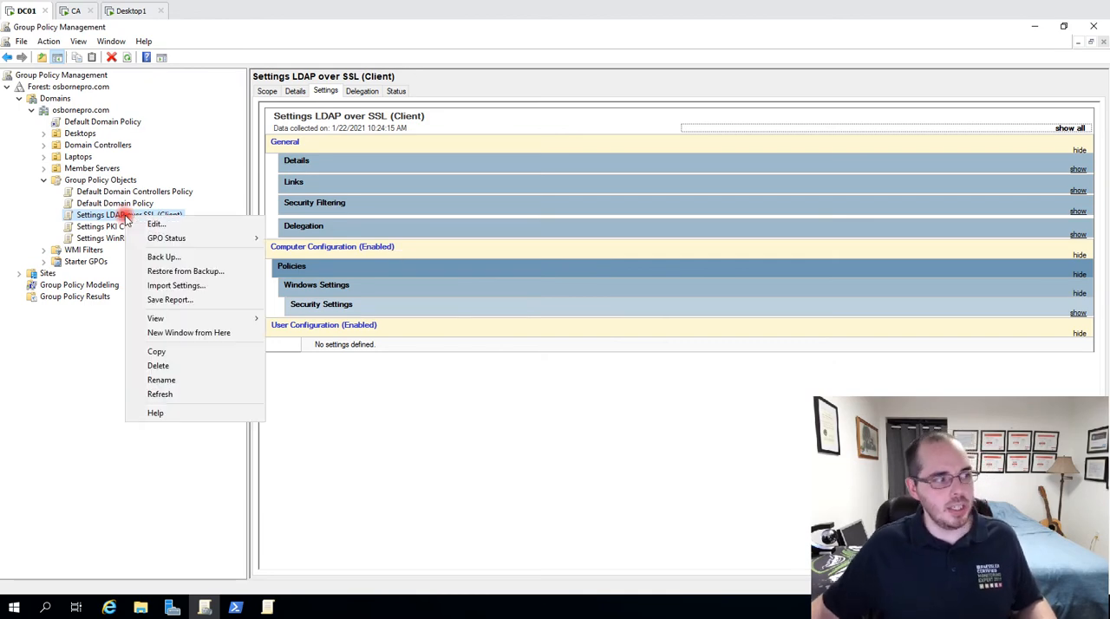
click(178, 226)
click(349, 167)
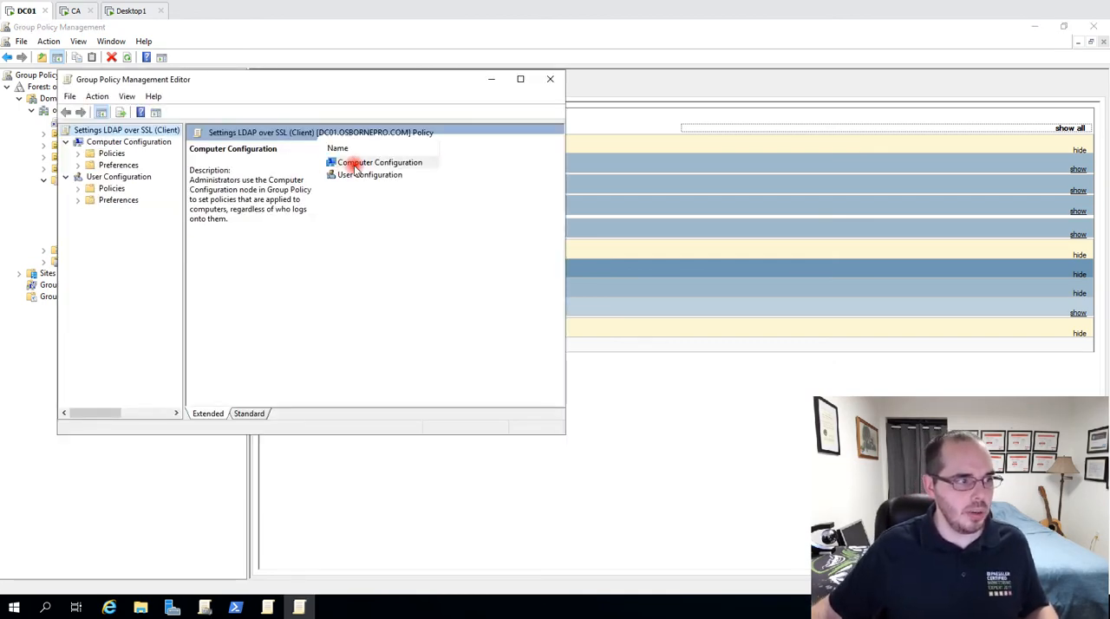
double_click(406, 166)
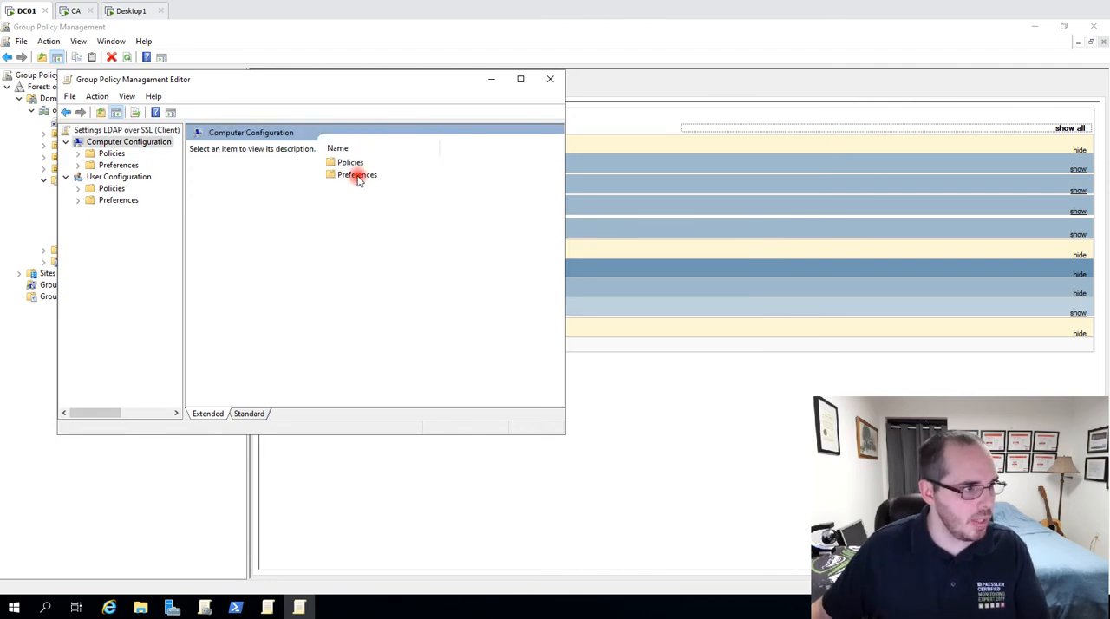
click(363, 163)
click(421, 164)
double_click(421, 165)
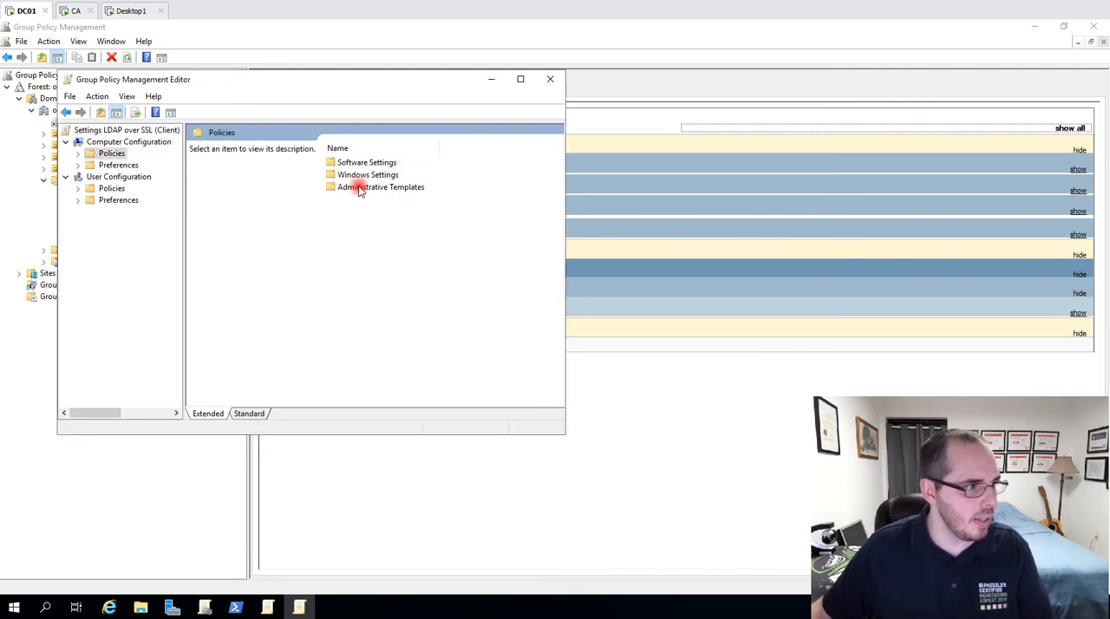
Open the GPO's Security Options under Windows Settings, Security Settings, Local Policies.
click(364, 174)
double_click(431, 176)
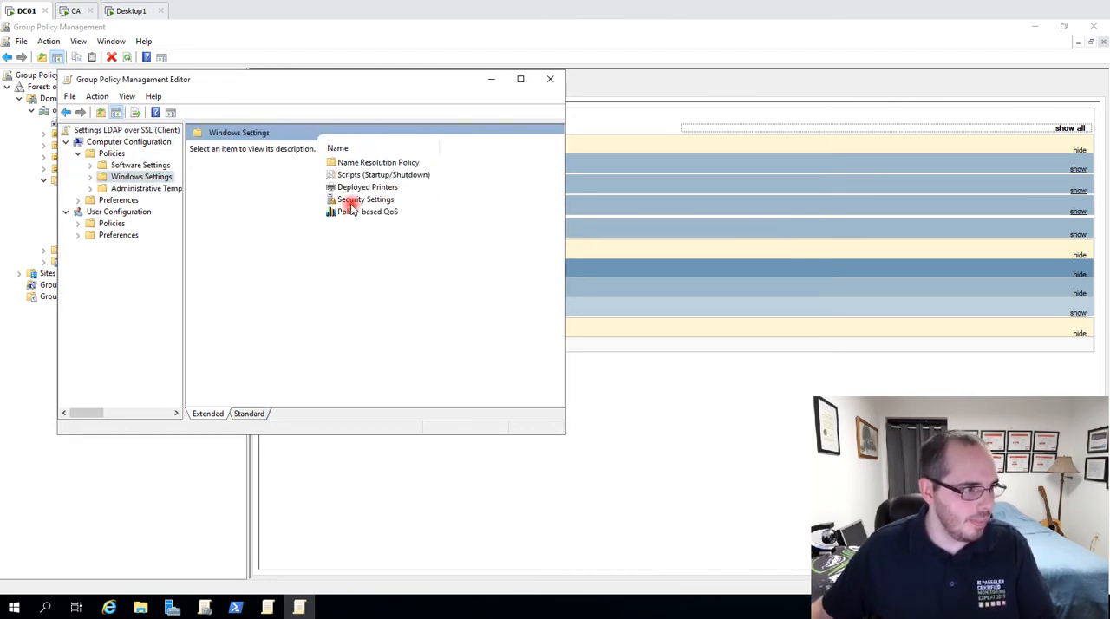
click(352, 213)
click(359, 201)
double_click(395, 201)
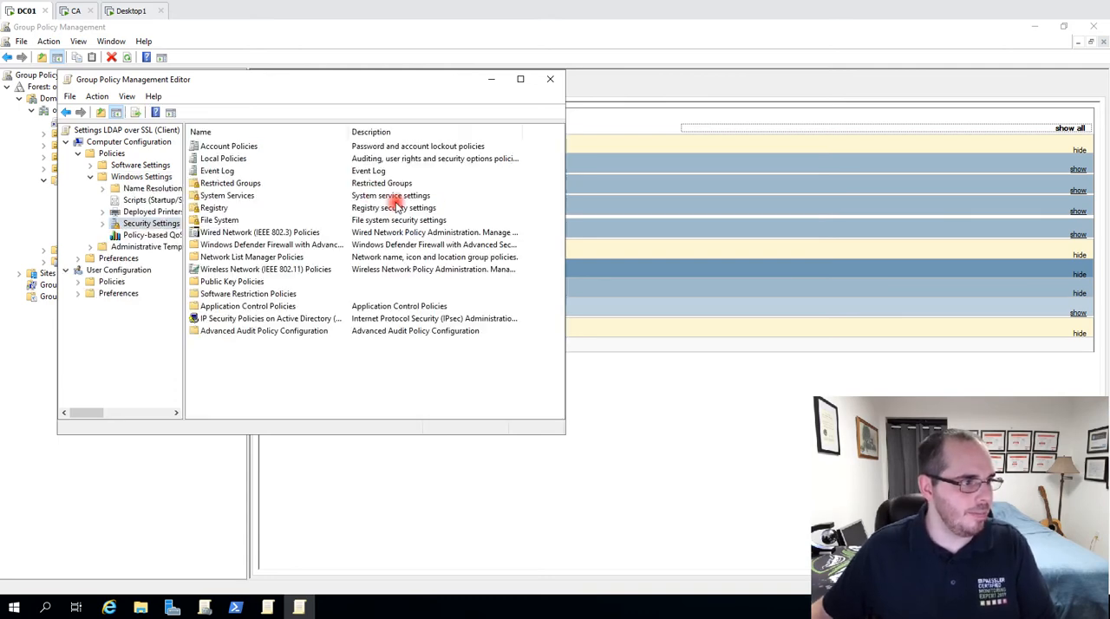
double_click(254, 159)
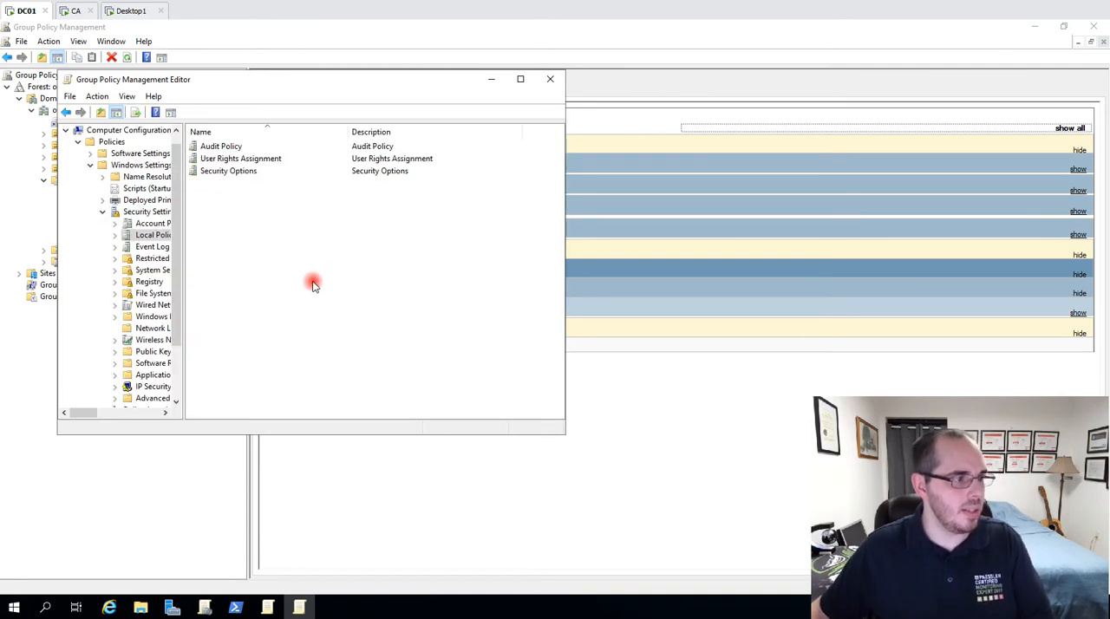
double_click(223, 170)
Review the Network security: LDAP client signing requirements policy in the GPO and minimise the editor.
click(260, 232)
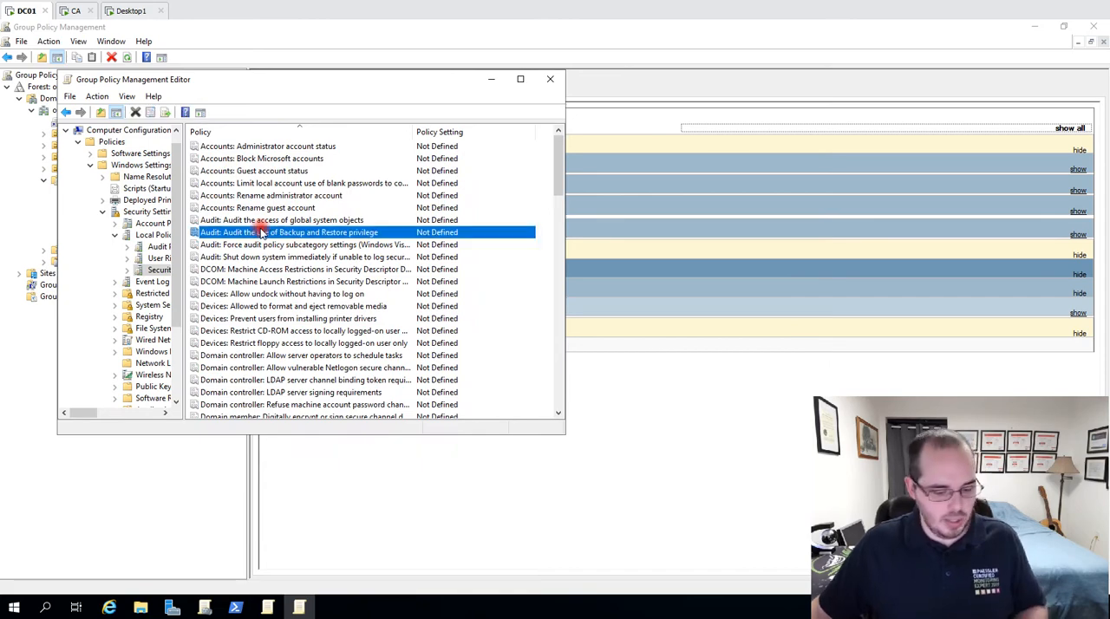
scroll(260, 227, down, 20)
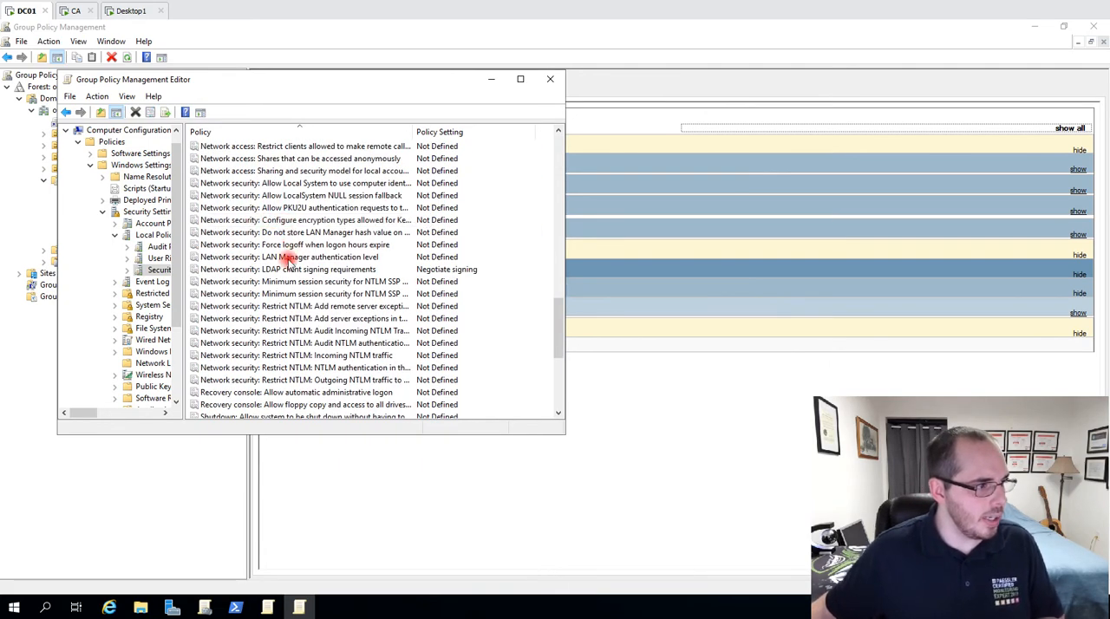
click(307, 269)
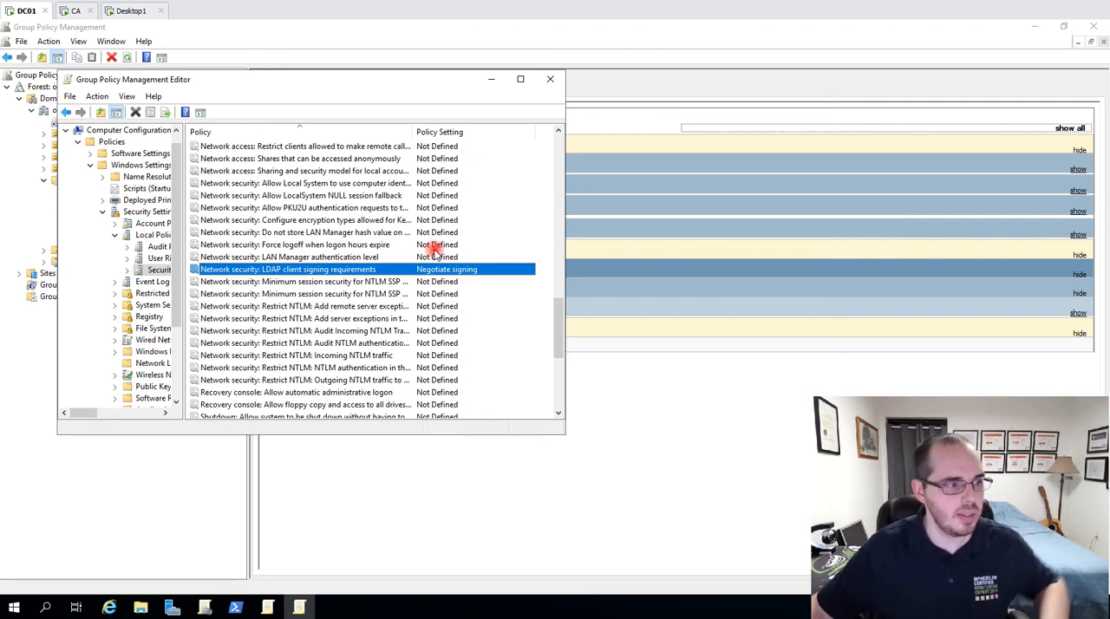
click(493, 80)
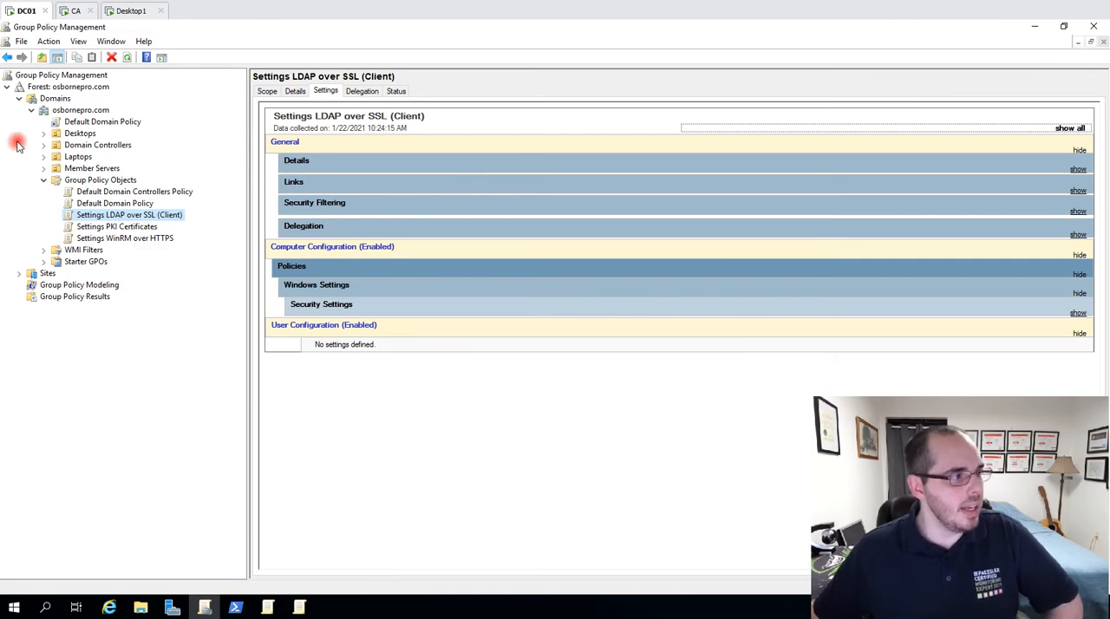
Display the GPOs linked to the Desktops OU and select the Settings LDAP over SSL (Client) link.
right_click(78, 158)
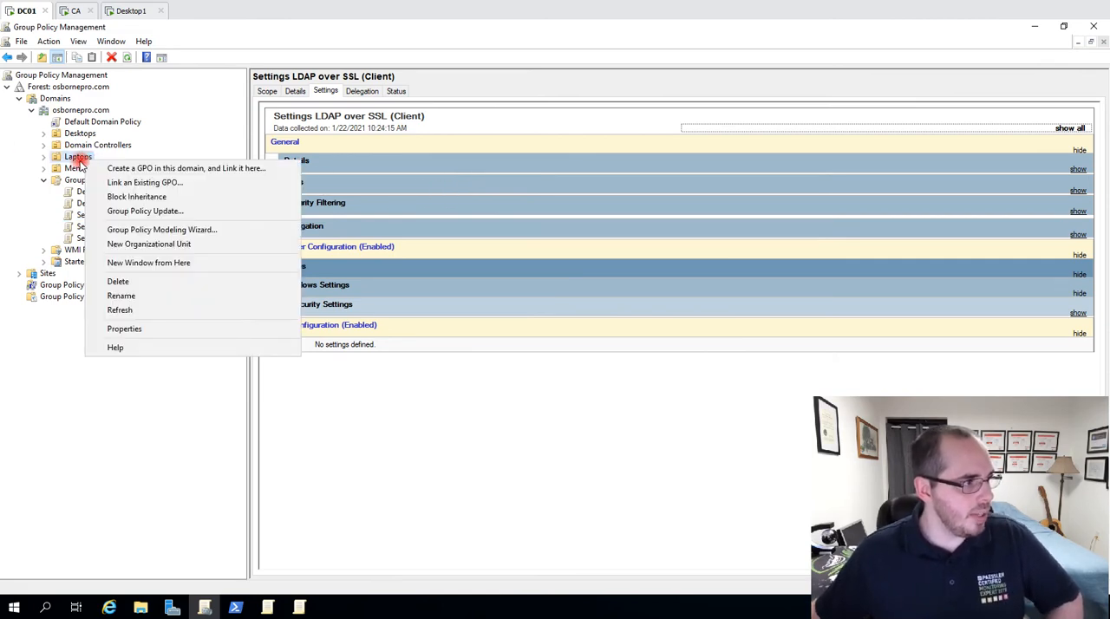
click(83, 122)
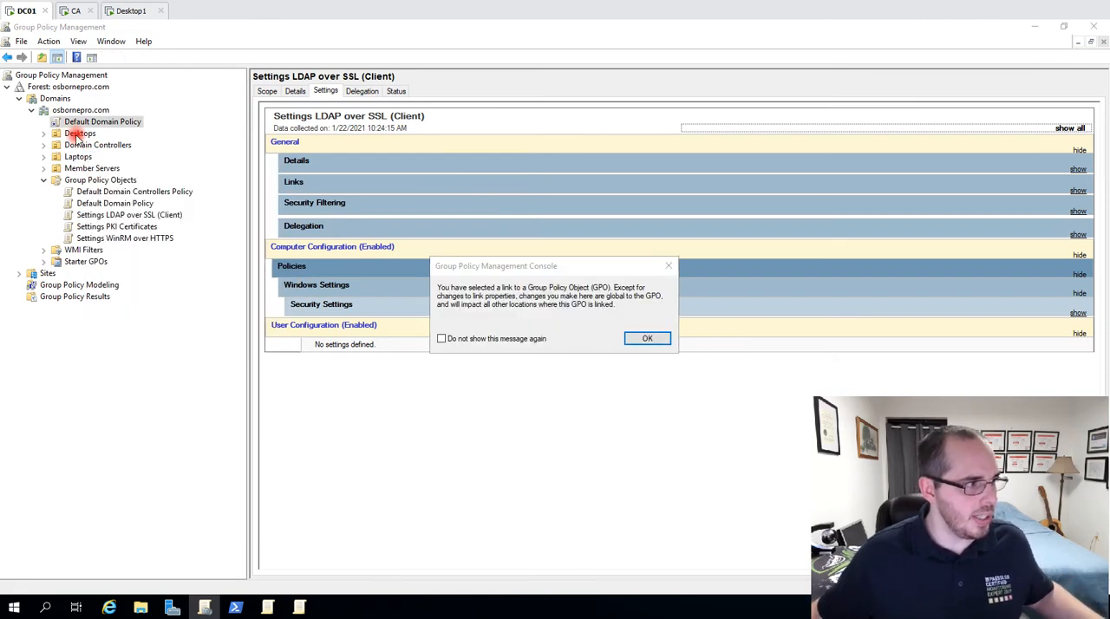
click(647, 338)
click(77, 134)
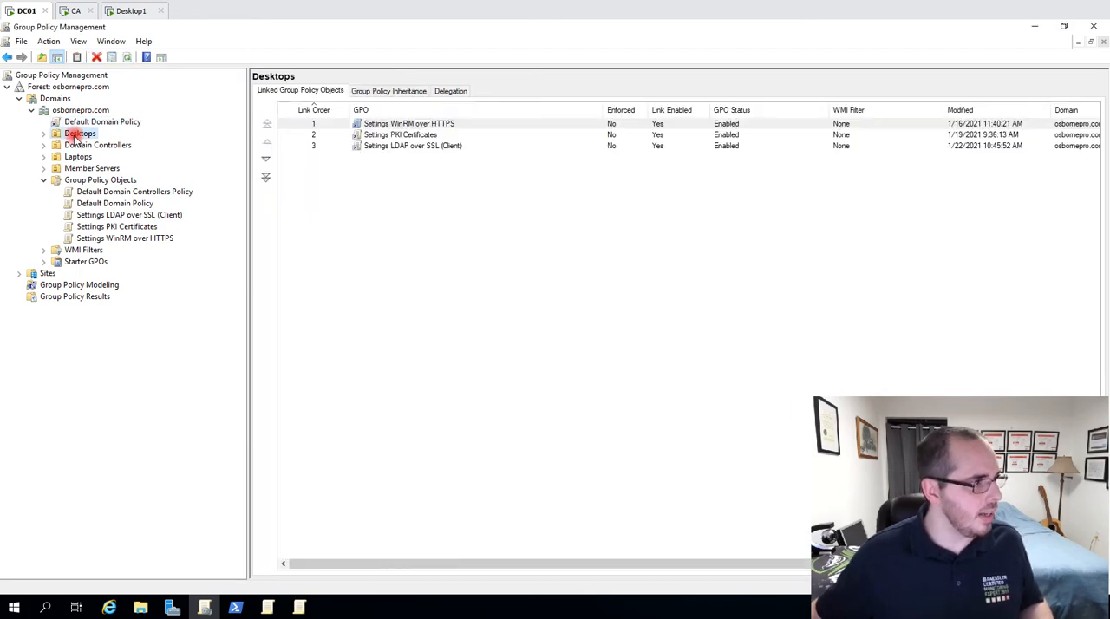
click(435, 145)
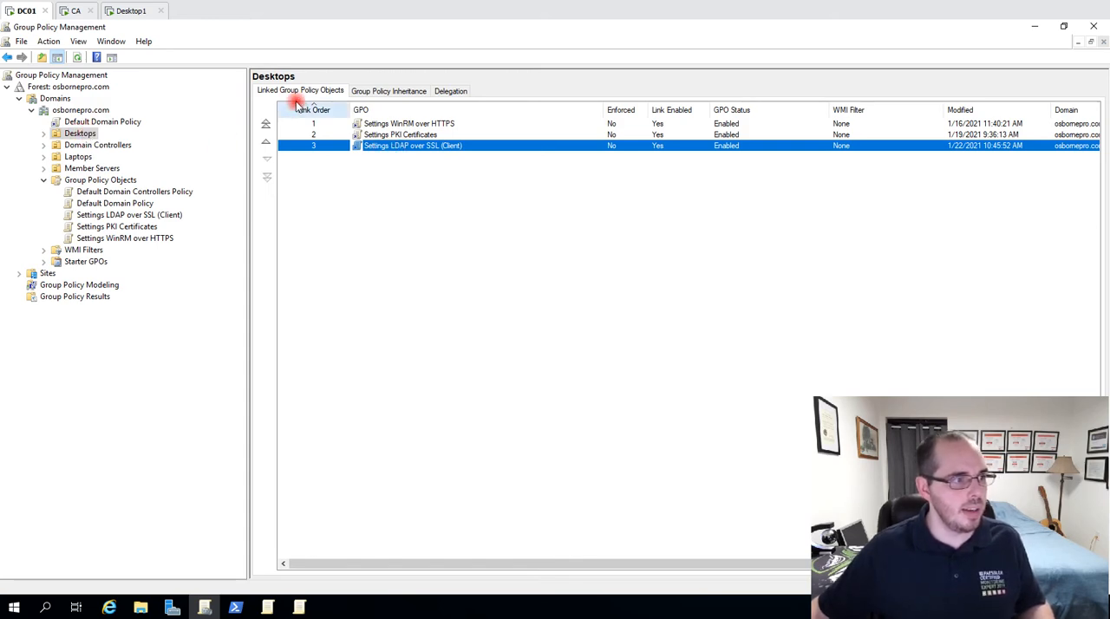
Open the linked GPO's scope and examine its links and the Domain Computers entry in security filtering.
double_click(422, 146)
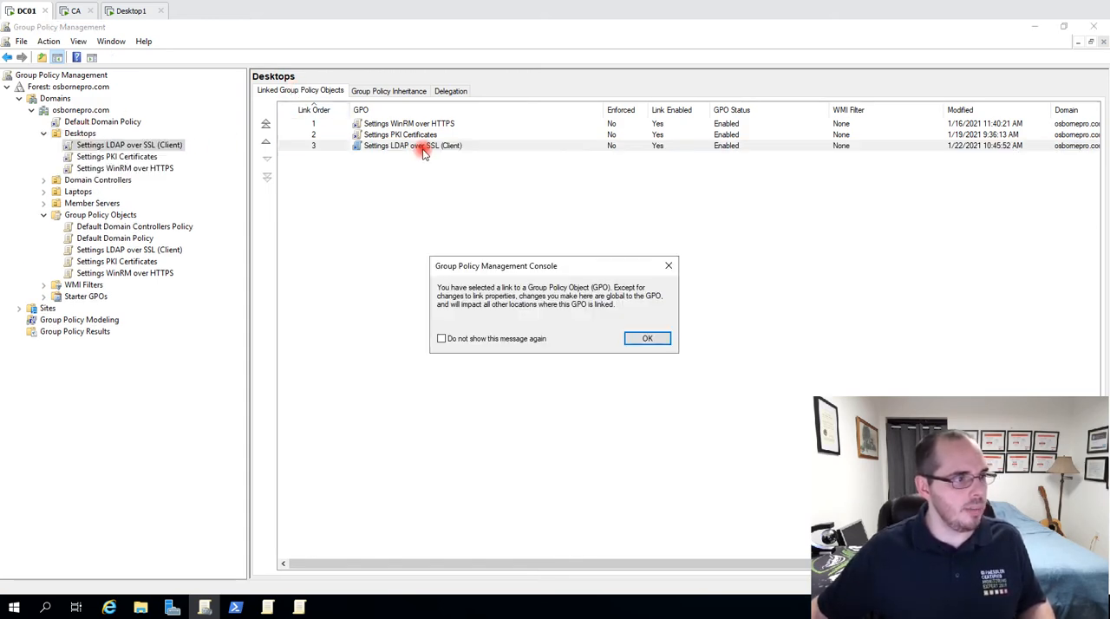
click(635, 340)
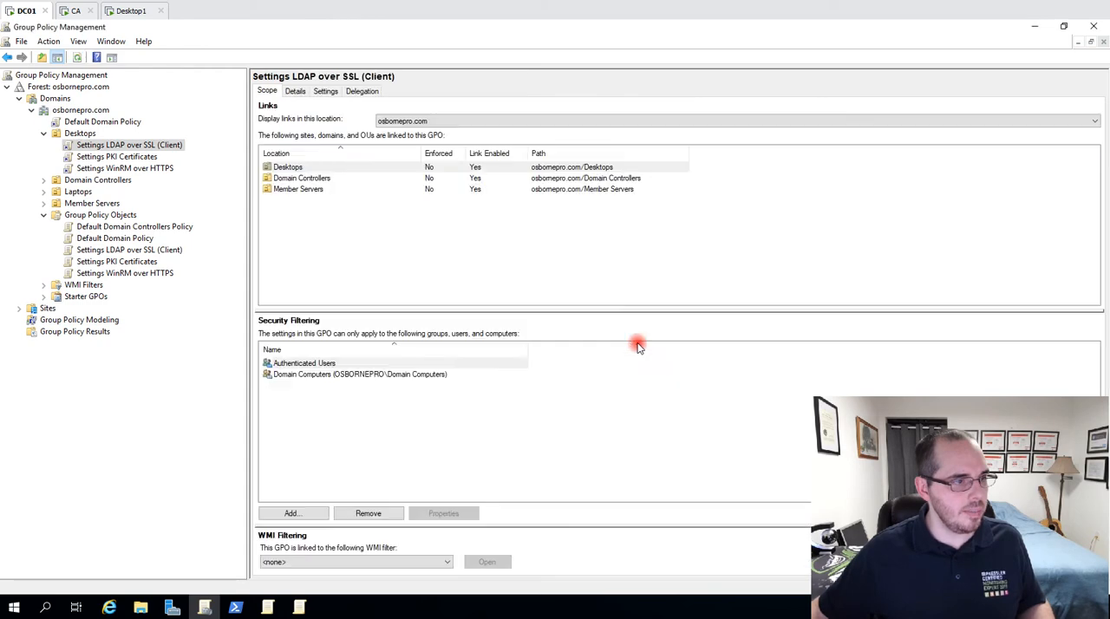
click(346, 377)
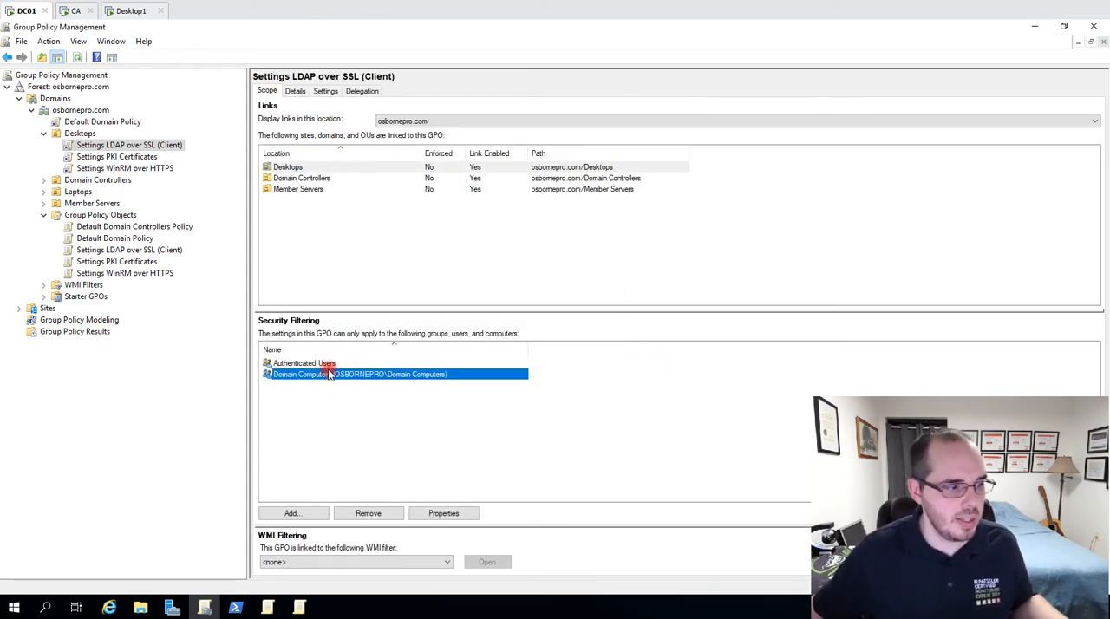
Switch to the Desktop1 machine and open its local Security Options under Computer Configuration, Windows Settings, Security Settings, Local Policies.
click(130, 11)
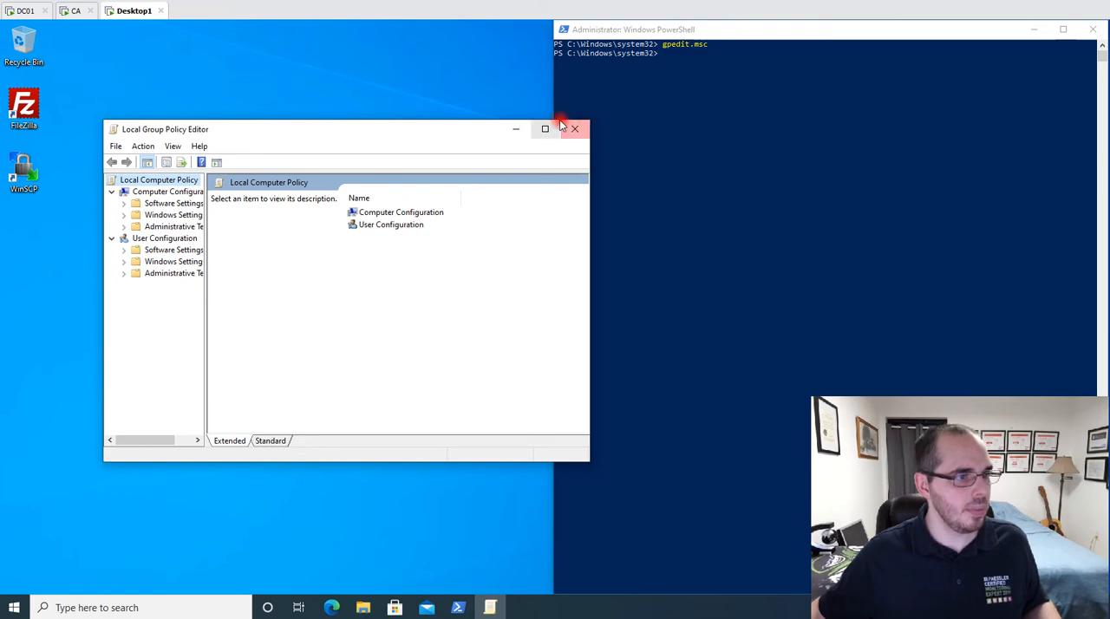
double_click(386, 216)
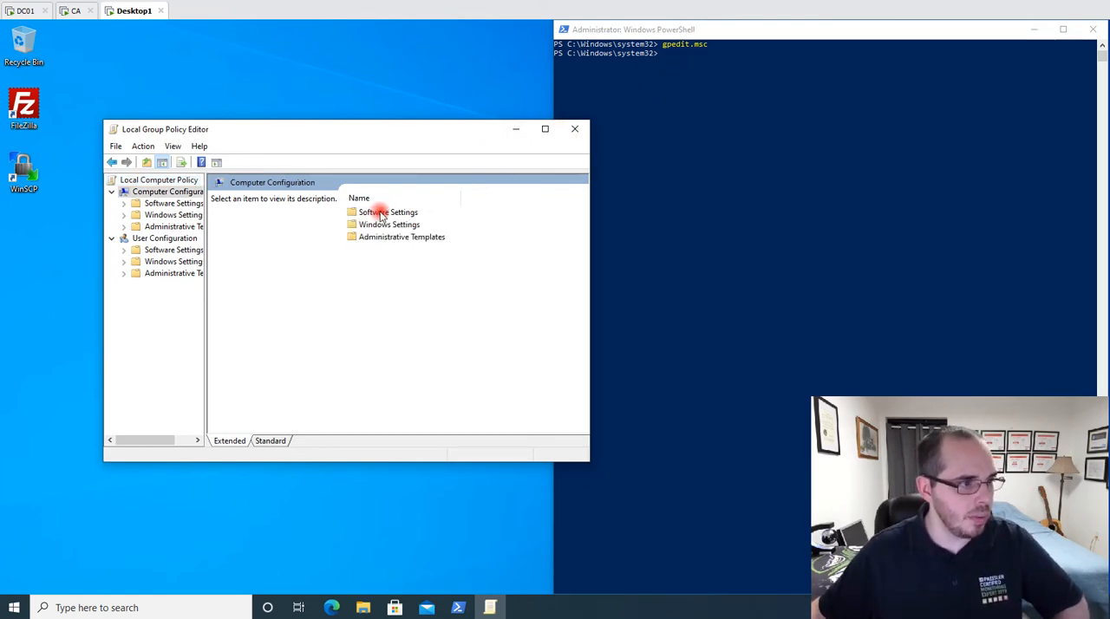
double_click(386, 224)
double_click(385, 249)
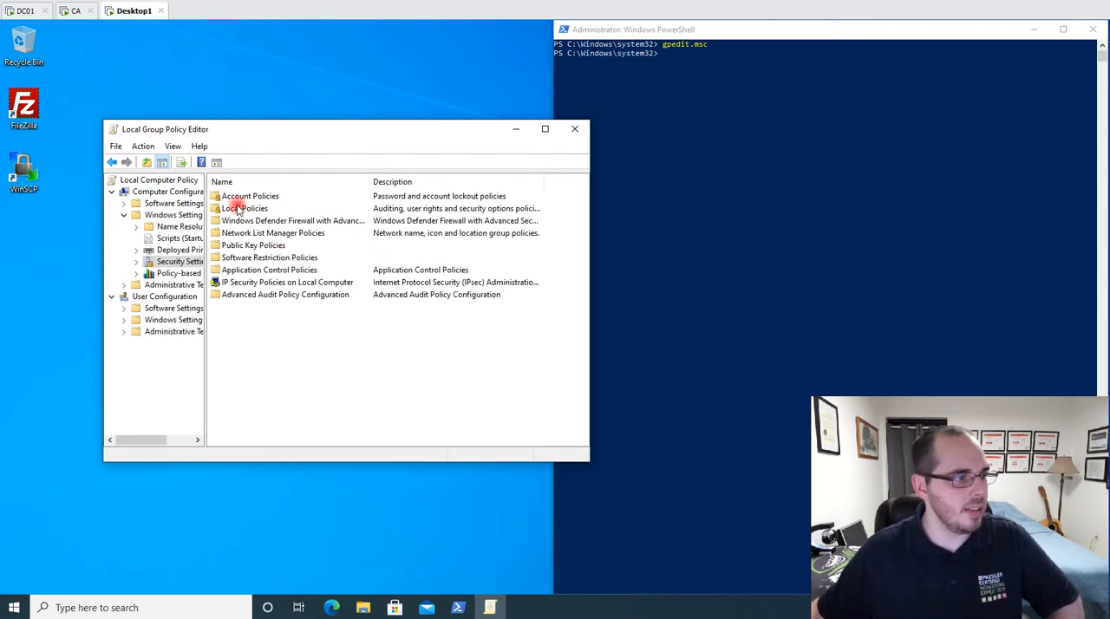
double_click(239, 211)
double_click(245, 220)
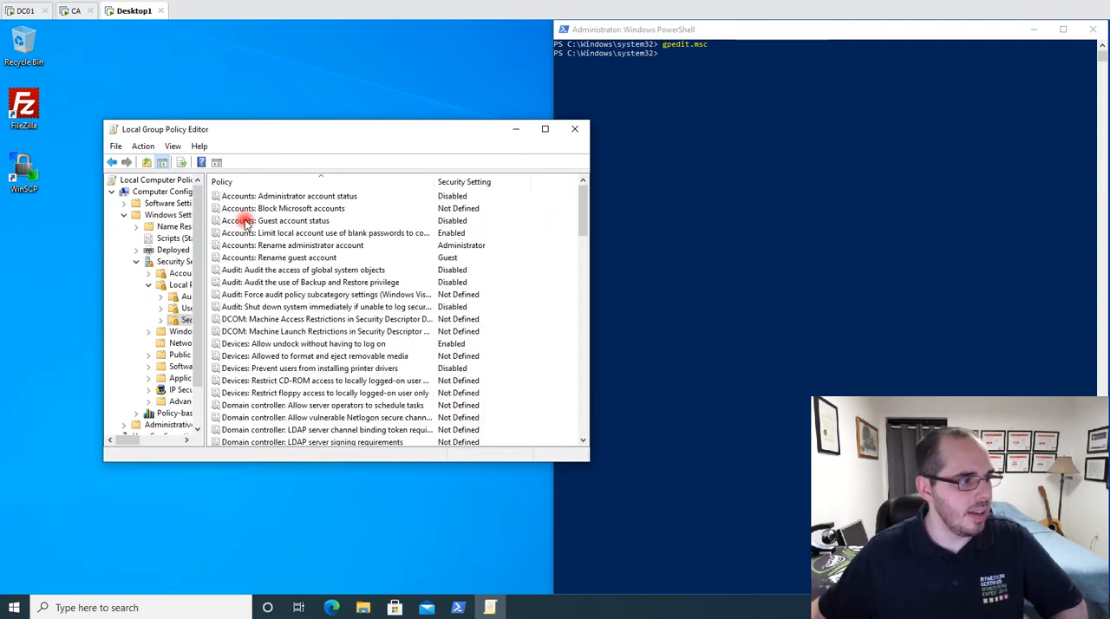
Find and select the Network security: LDAP client signing requirements policy to check its setting on Desktop1.
scroll(261, 243, down, 9)
click(273, 257)
key(n)
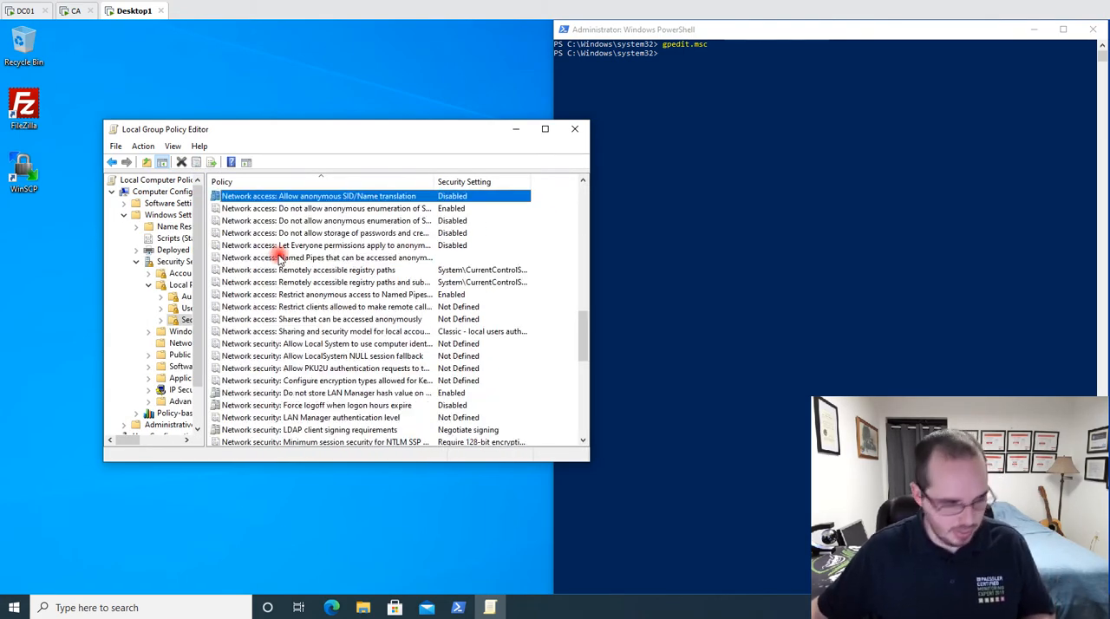
scroll(278, 257, down, 5)
click(470, 246)
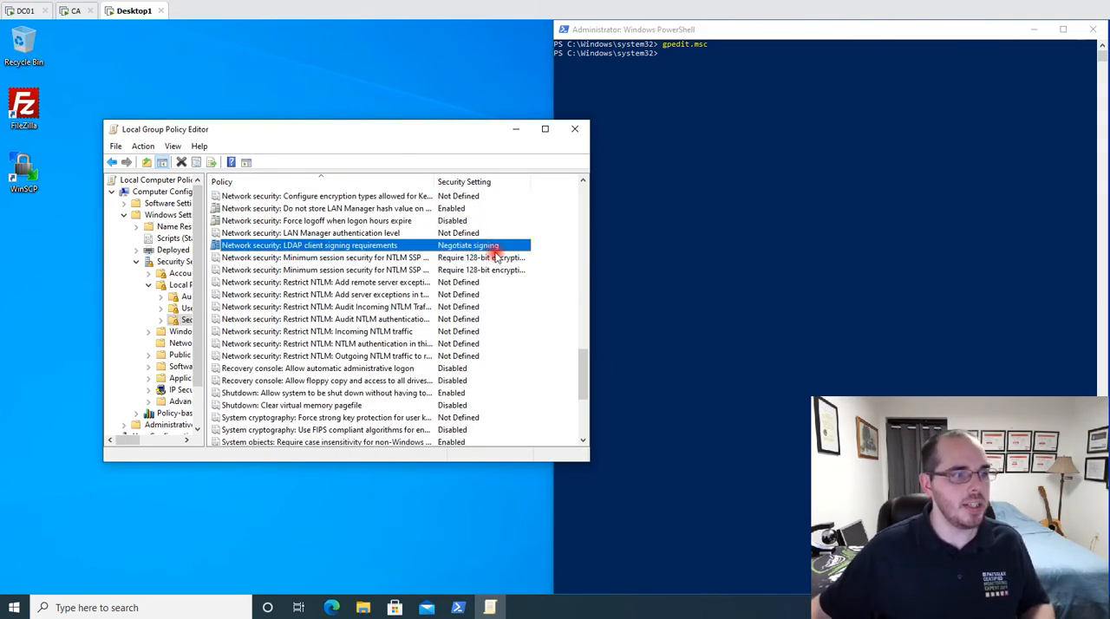
Start a cmd session inside the PowerShell window and clear the screen.
click(767, 160)
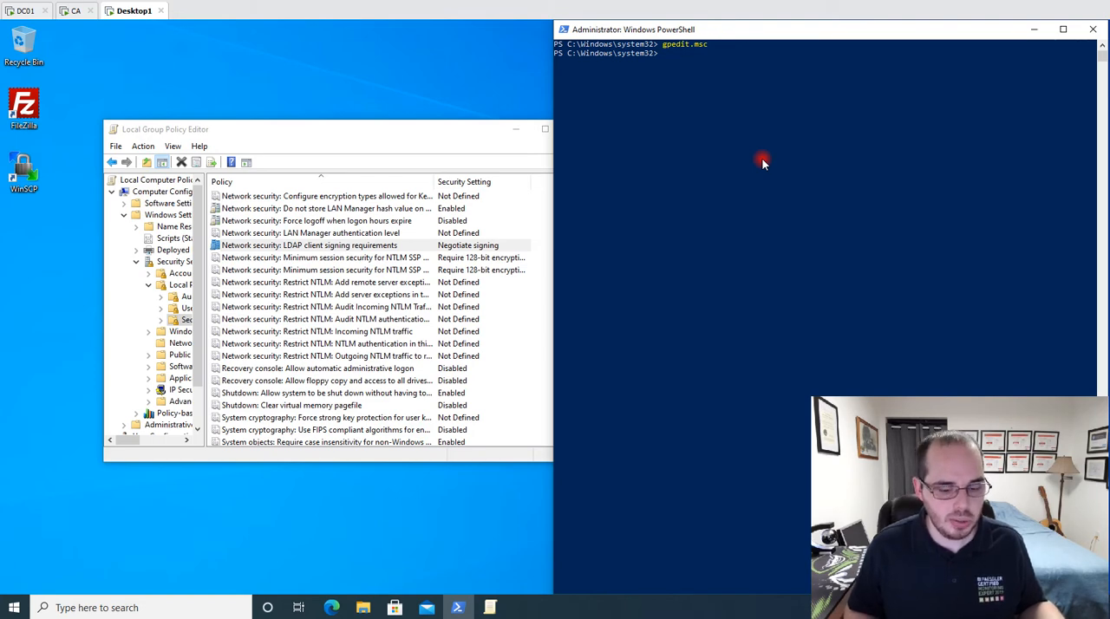
text(cmd)
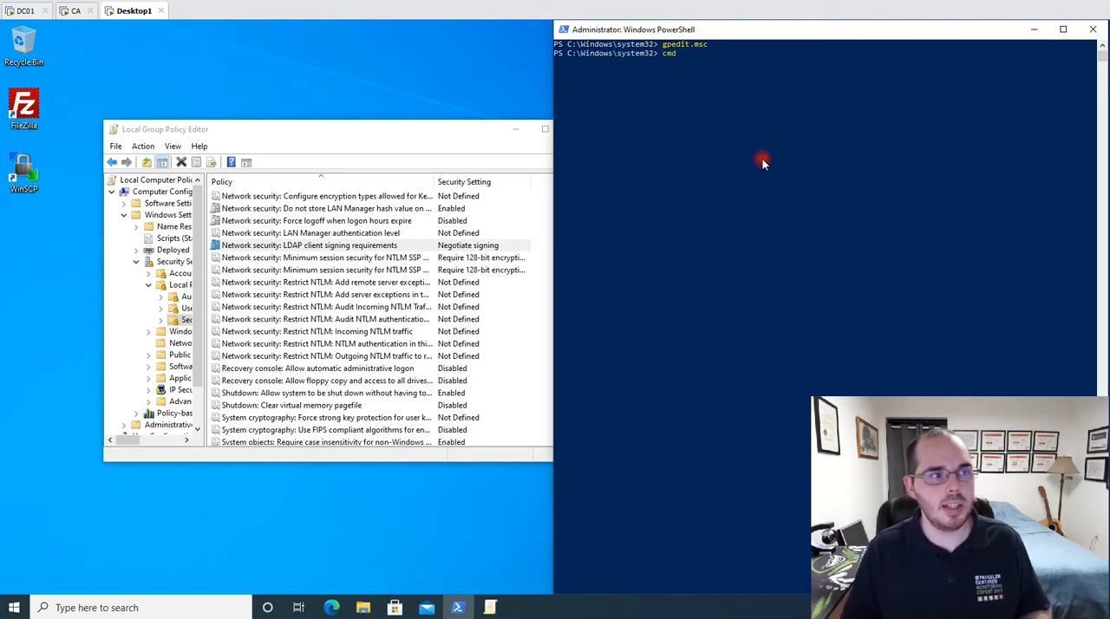
key(Return)
text(cls)
key(Return)
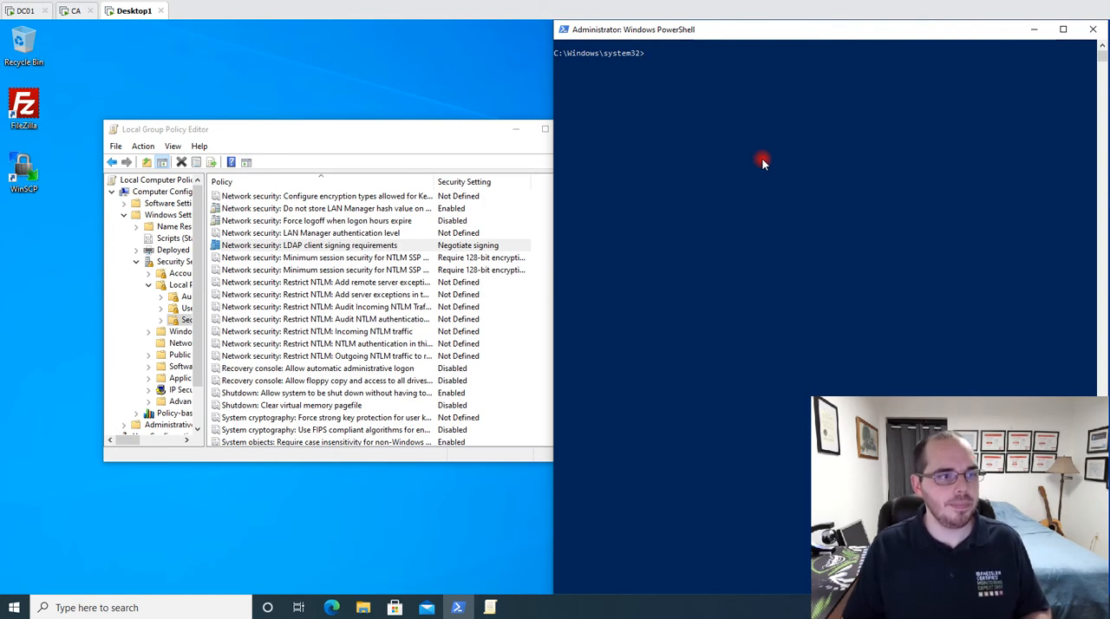
Run nltest /sc_query:osbornepro.com to check the secure channel to the domain controller, and examine its output.
text(nltest /)
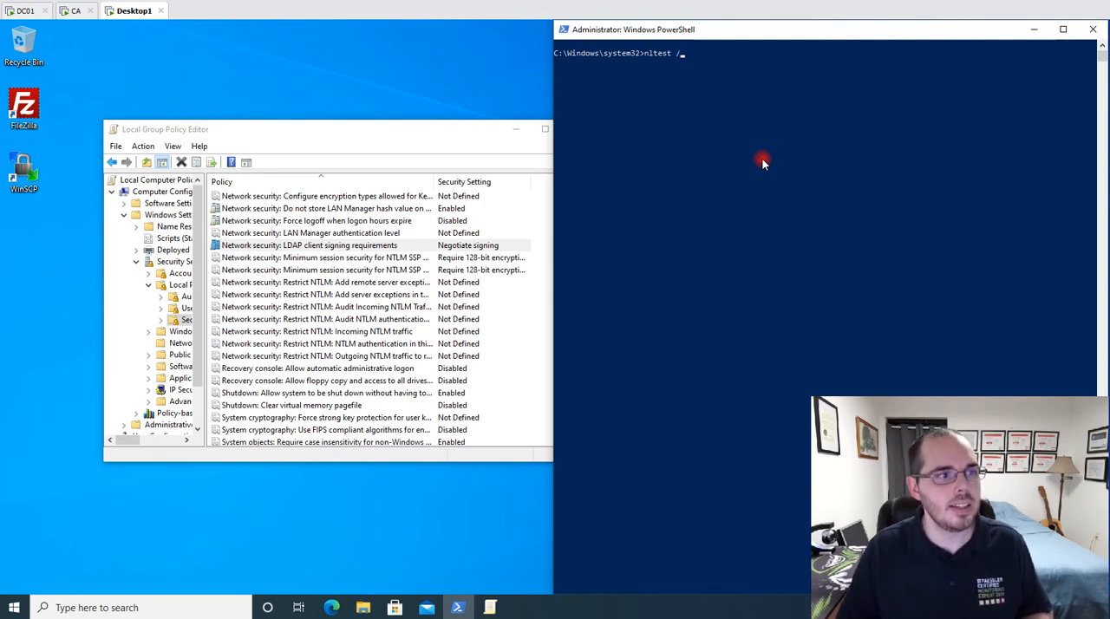
text(sc_q)
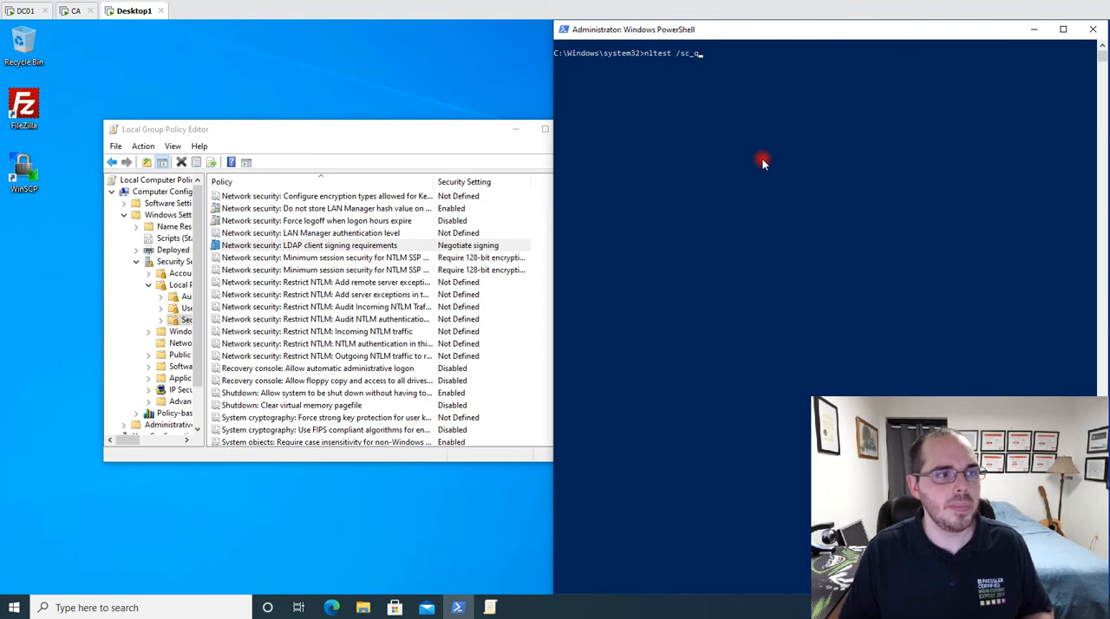
text(uery:)
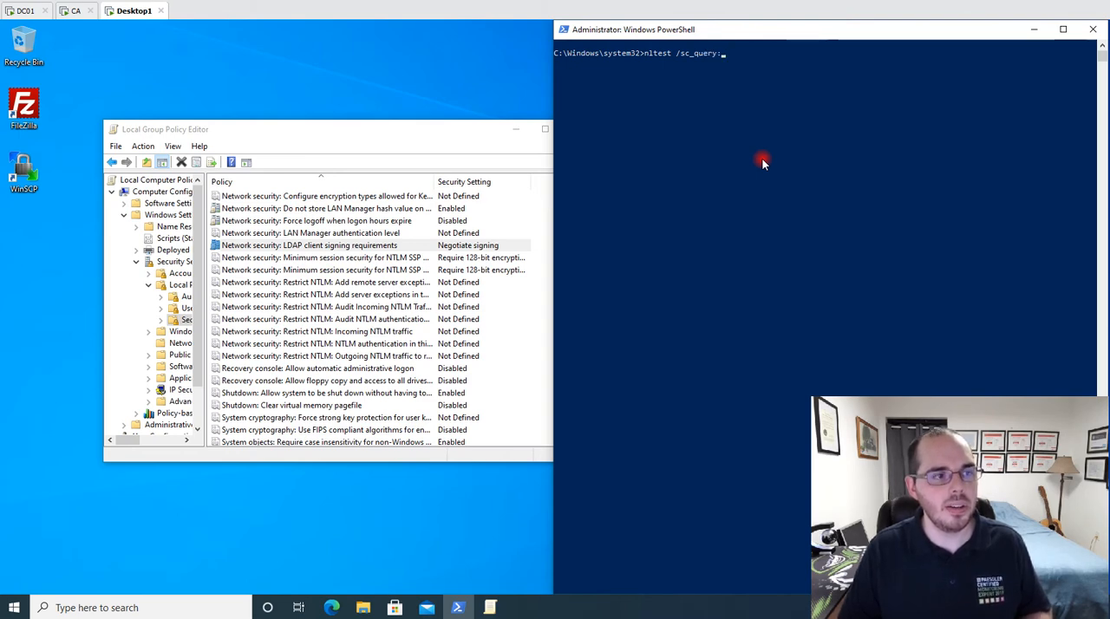
text(osbornepro.com)
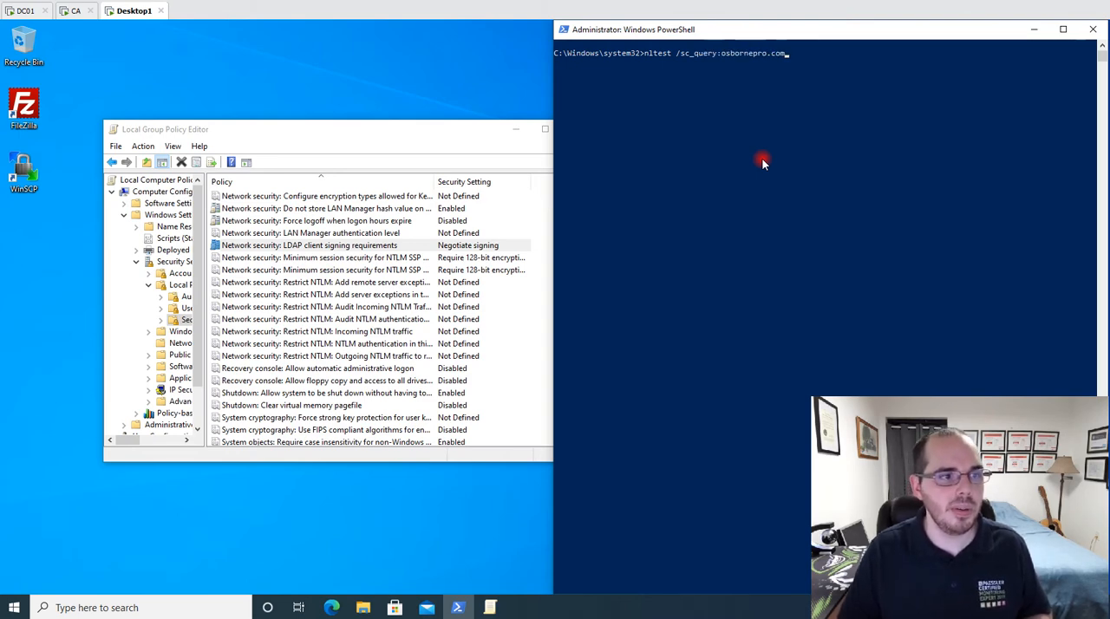
key(Return)
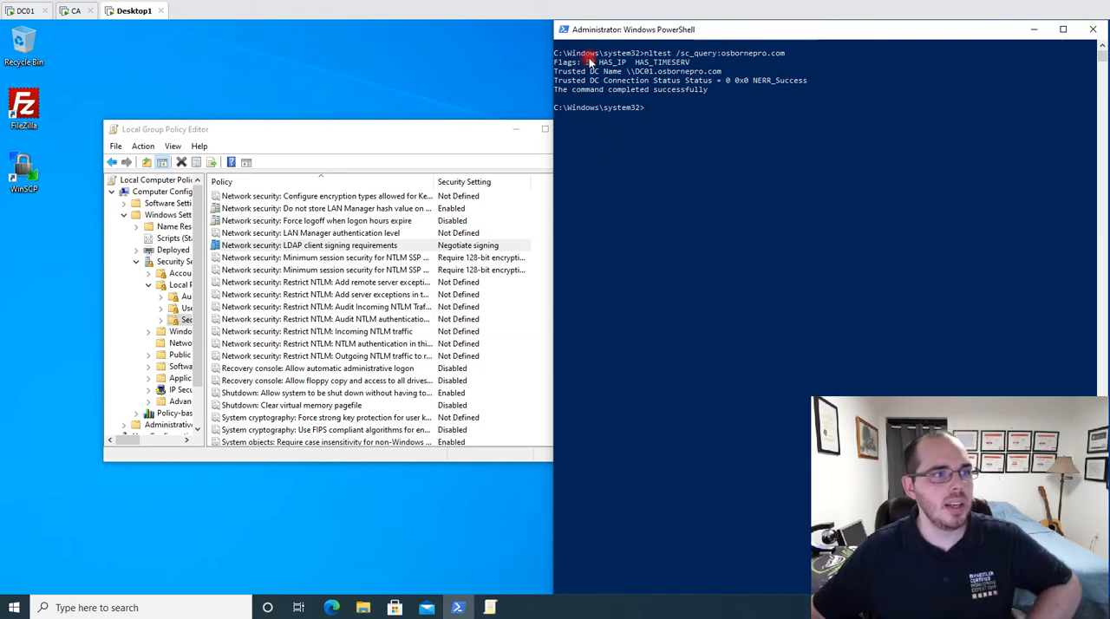
drag(560, 65, 715, 90)
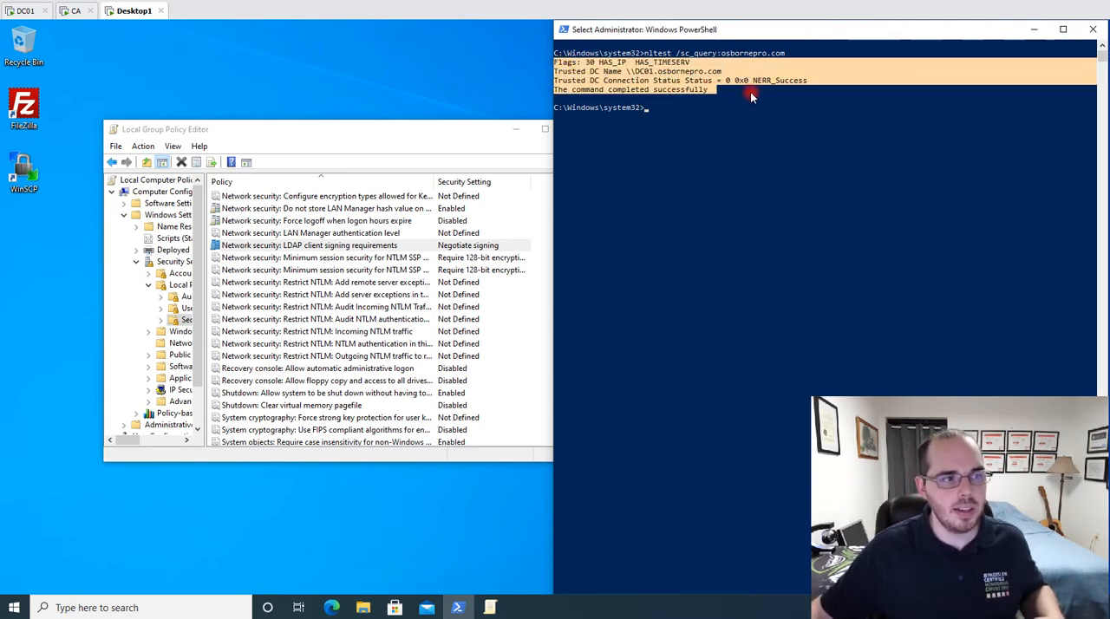
click(742, 116)
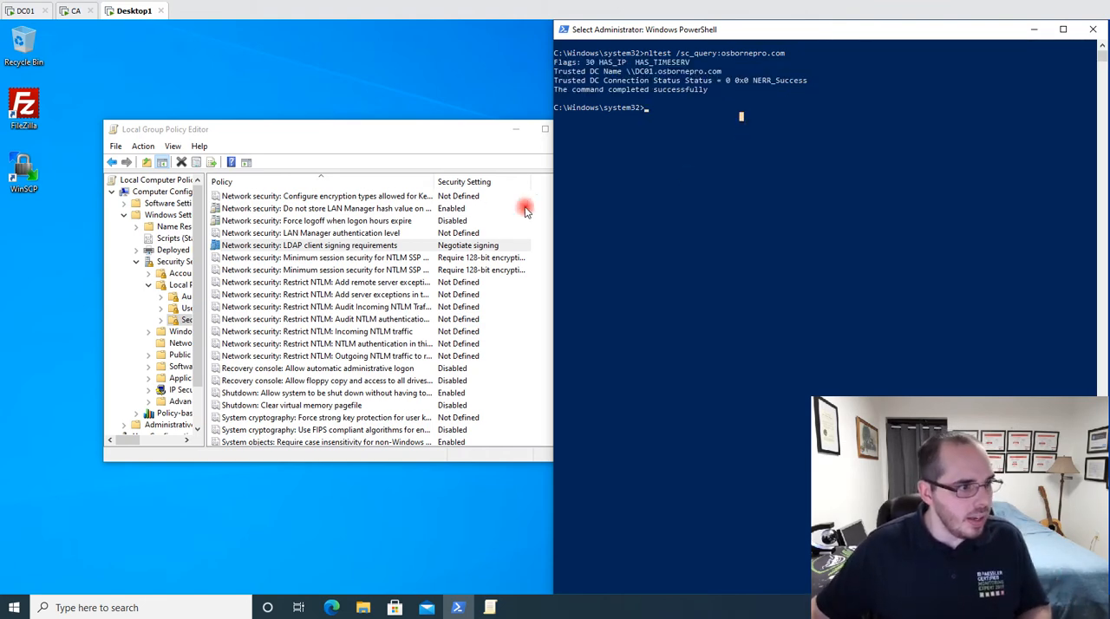
Switch to the DC01 machine, open Event Viewer from Server Manager and bring up the PowerShell window.
click(20, 10)
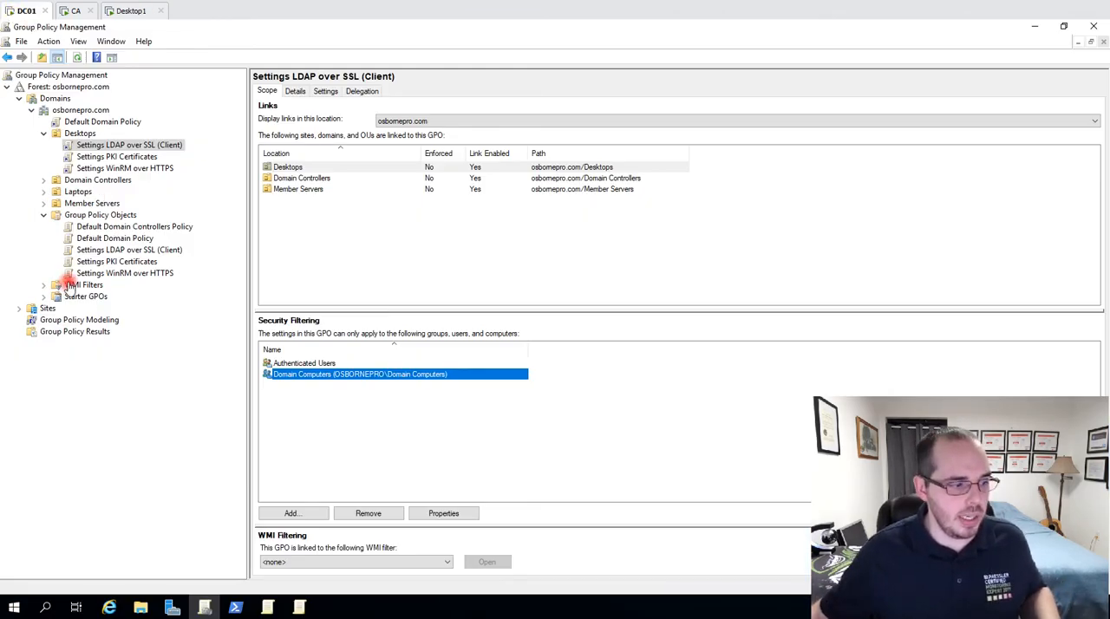
click(171, 607)
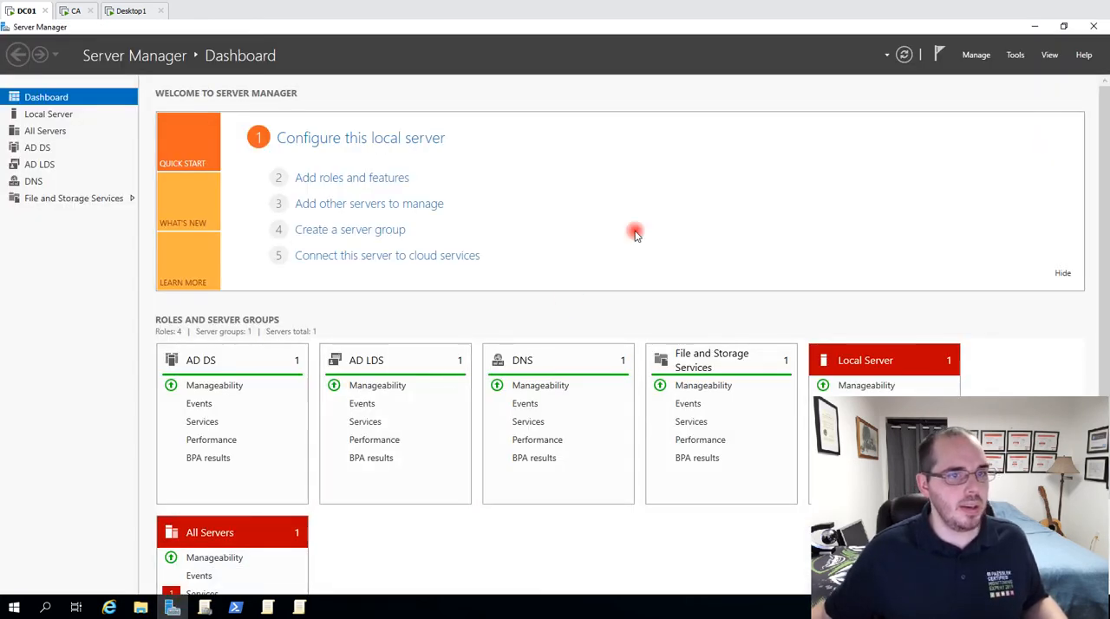
click(1016, 55)
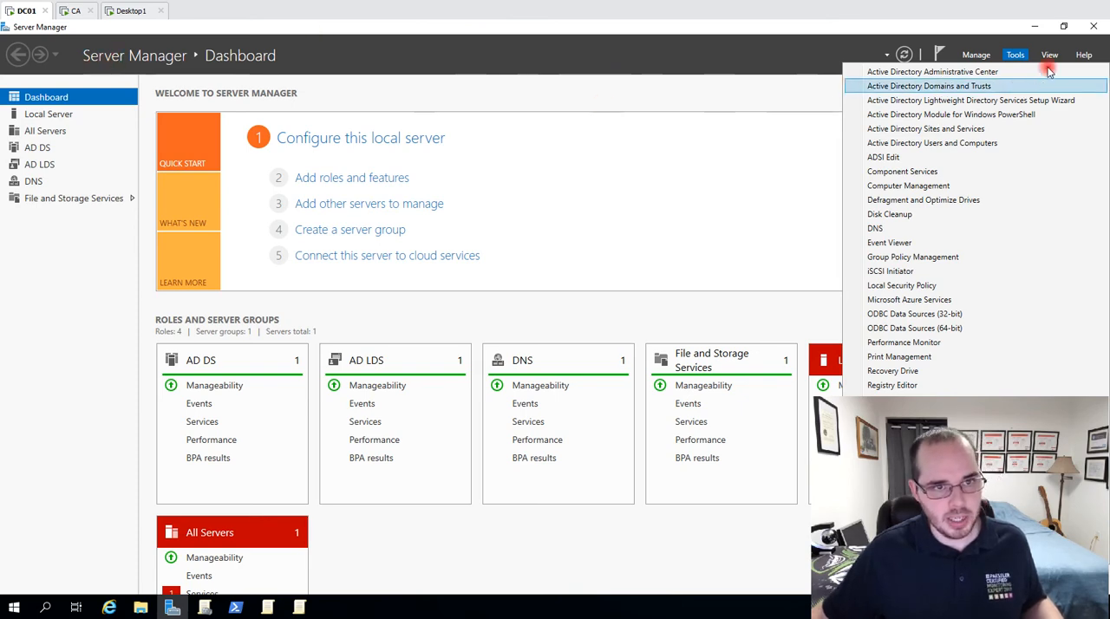
click(893, 241)
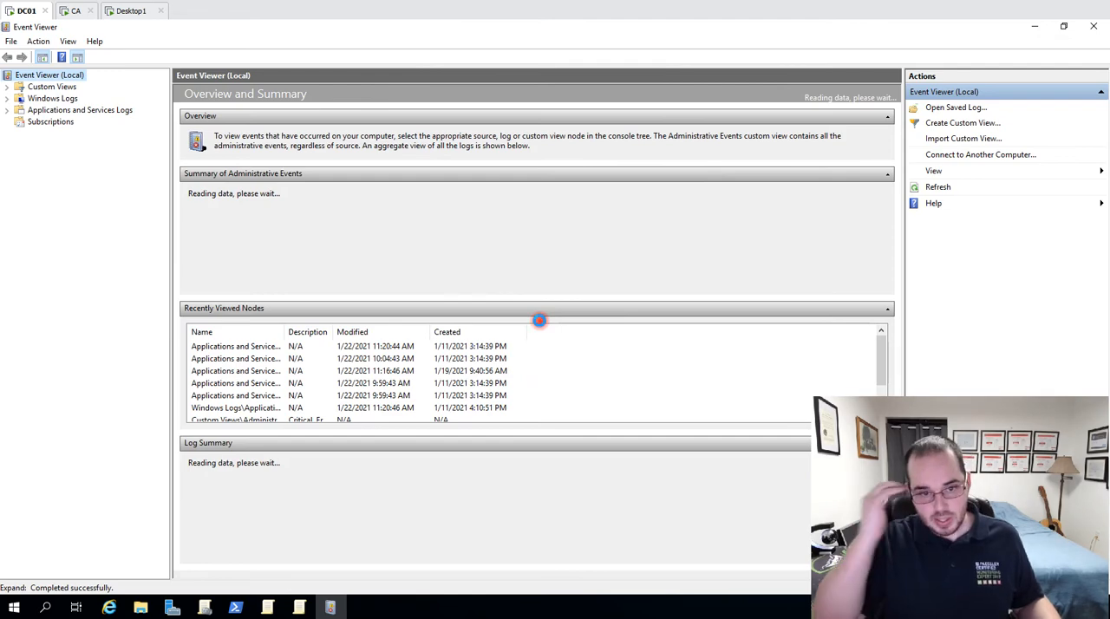
click(236, 610)
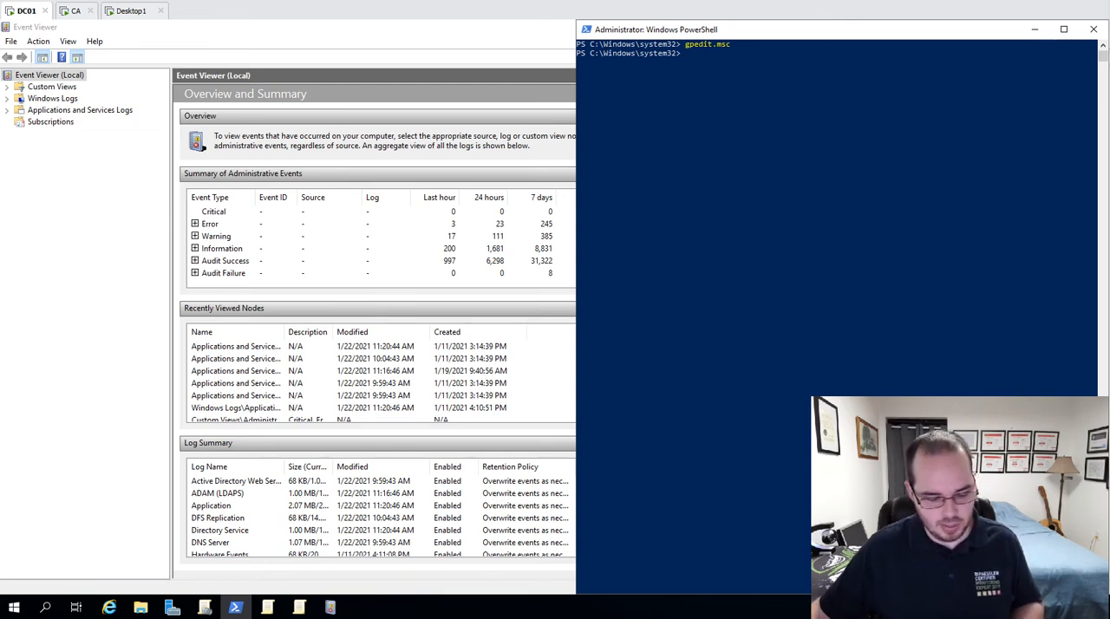
Try to create the "16 LDAP Interface Events" property with value 2 under HKLM:\SYSTEM\CurrentControlSet\Services\NTDS\Diagnostics using New-ItemProperty.
right_click(793, 213)
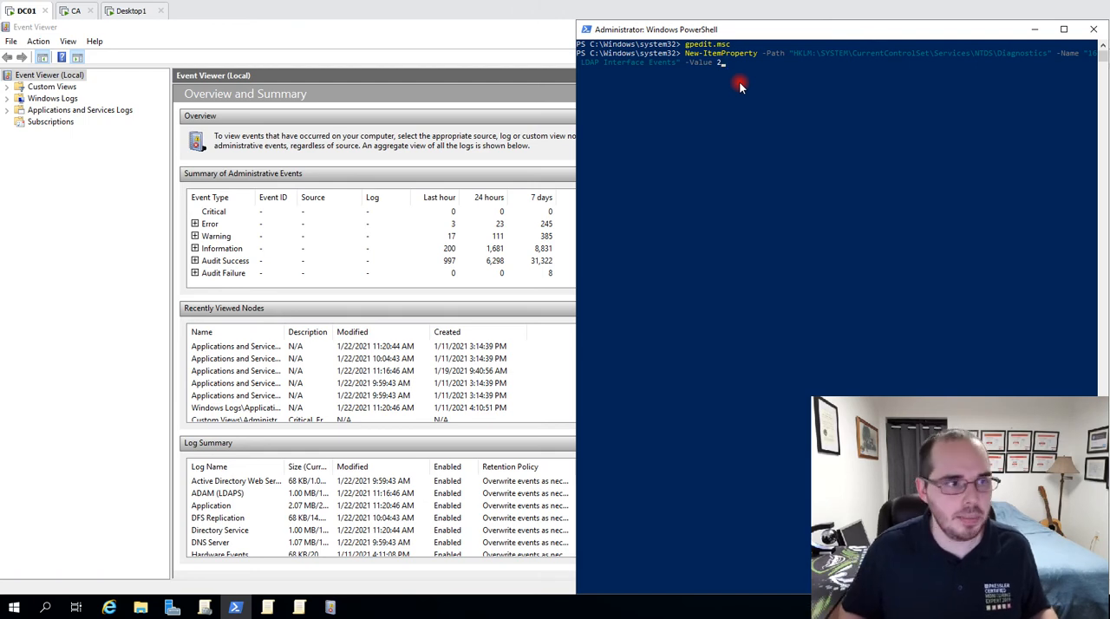
key(Return)
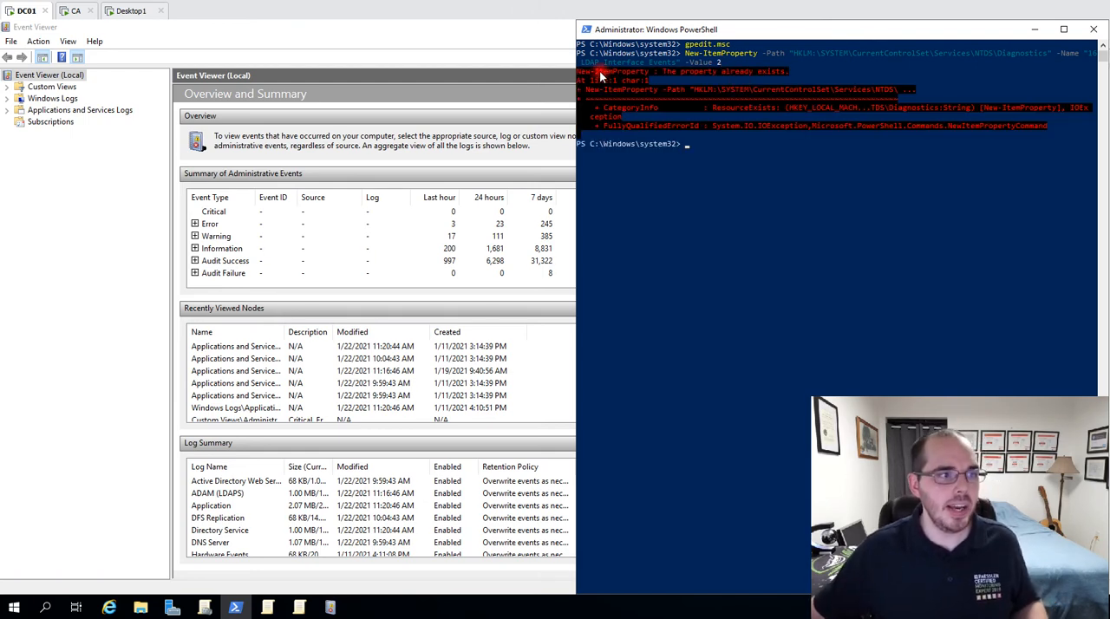
drag(584, 76, 802, 75)
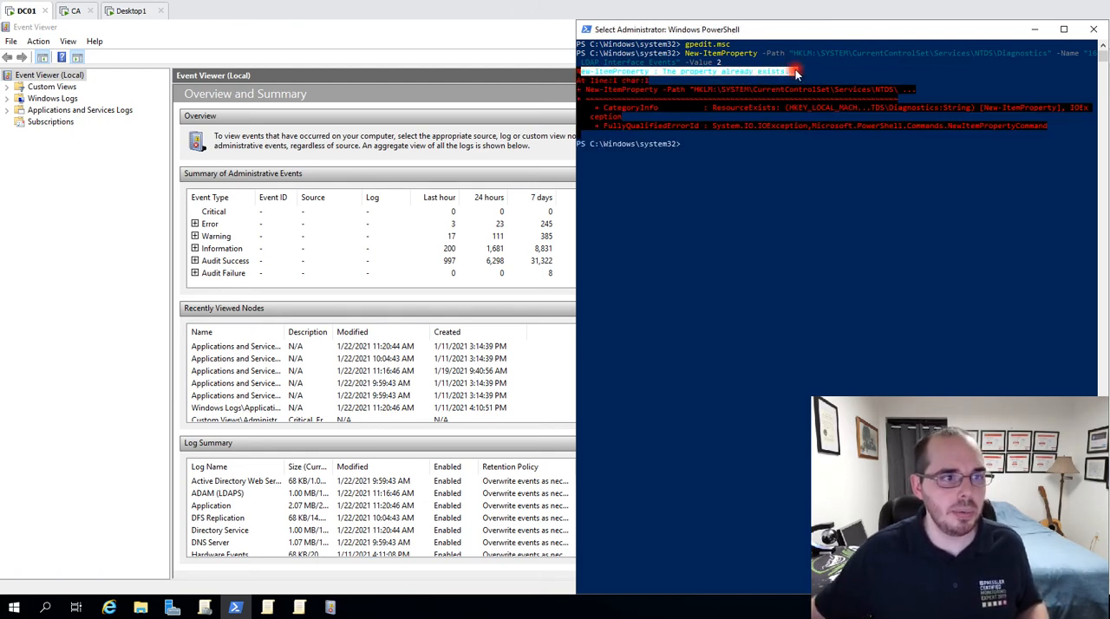
click(803, 75)
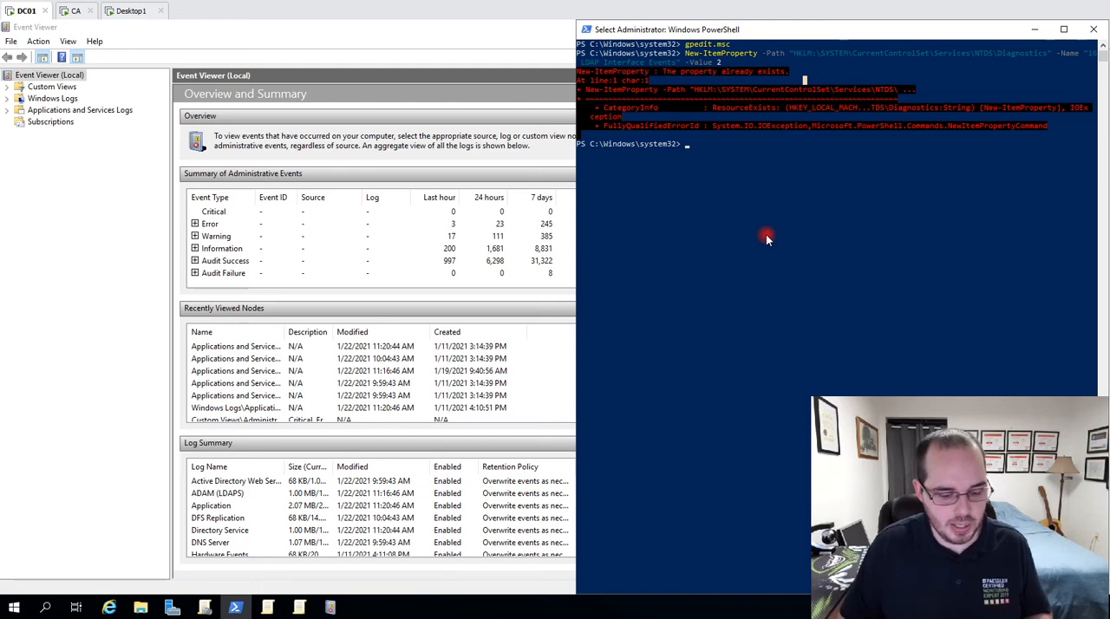
In a cmd session, use Reg Add to overwrite "16 LDAP Interface Events" under NTDS\Diagnostics with REG_DWORD 2, then exit the session.
text(cmd)
key(Return)
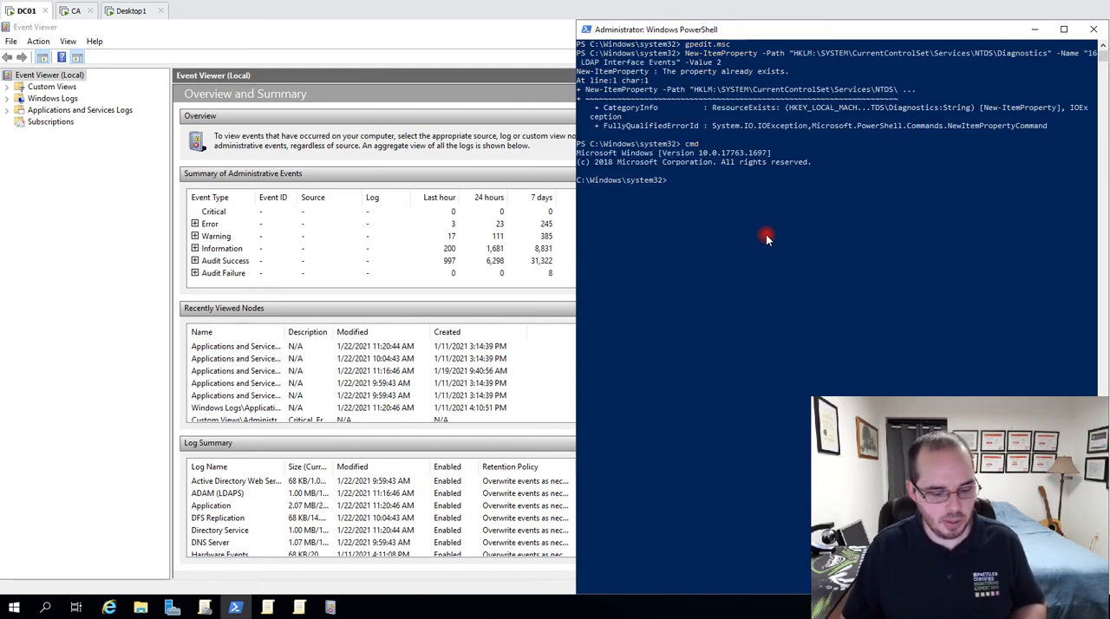
text(Reg Add HKEY_LOCAL_MACHINE\SYSTEM\CurrentControlSet\Services\NTDS\Diagnostics /v "16 LDAP Interface Events" /t REG_DWORD /d 2)
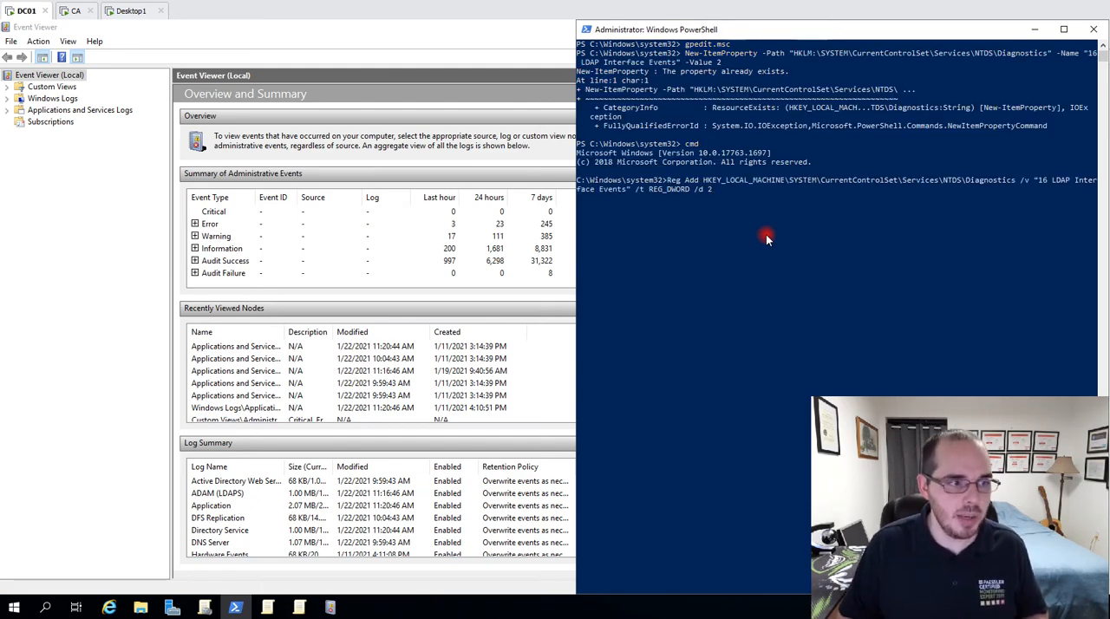
key(Return)
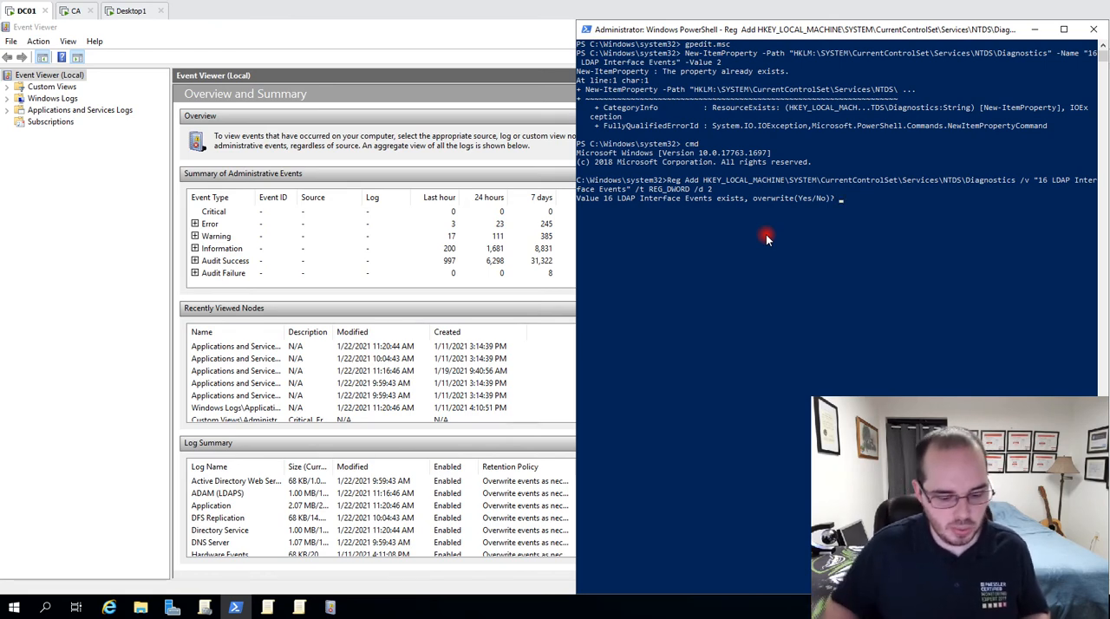
text(yes)
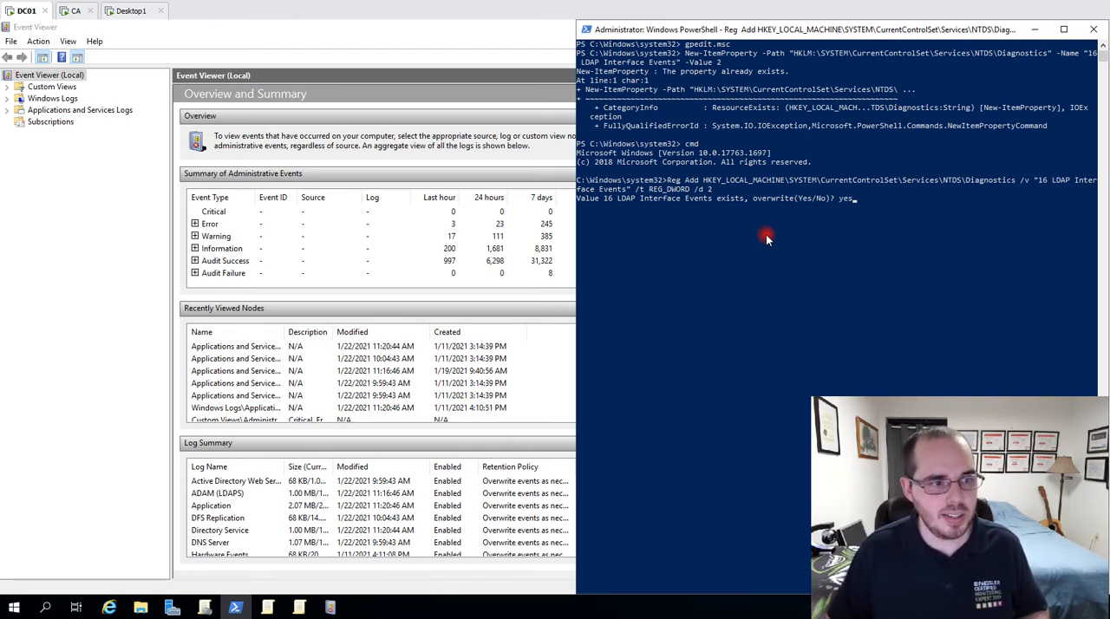
key(Return)
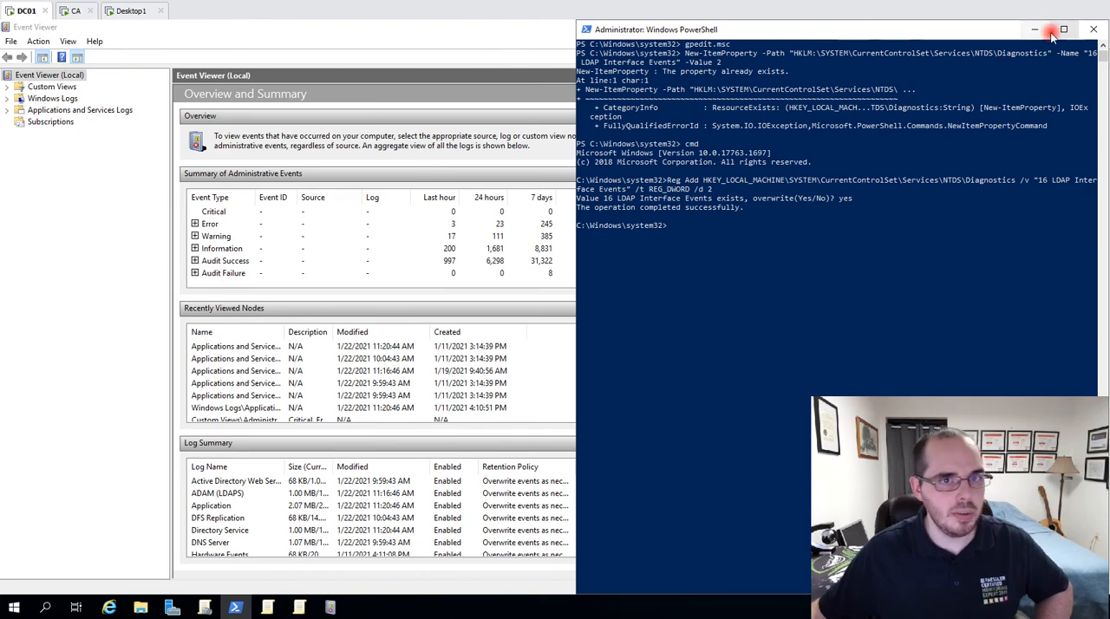
click(662, 227)
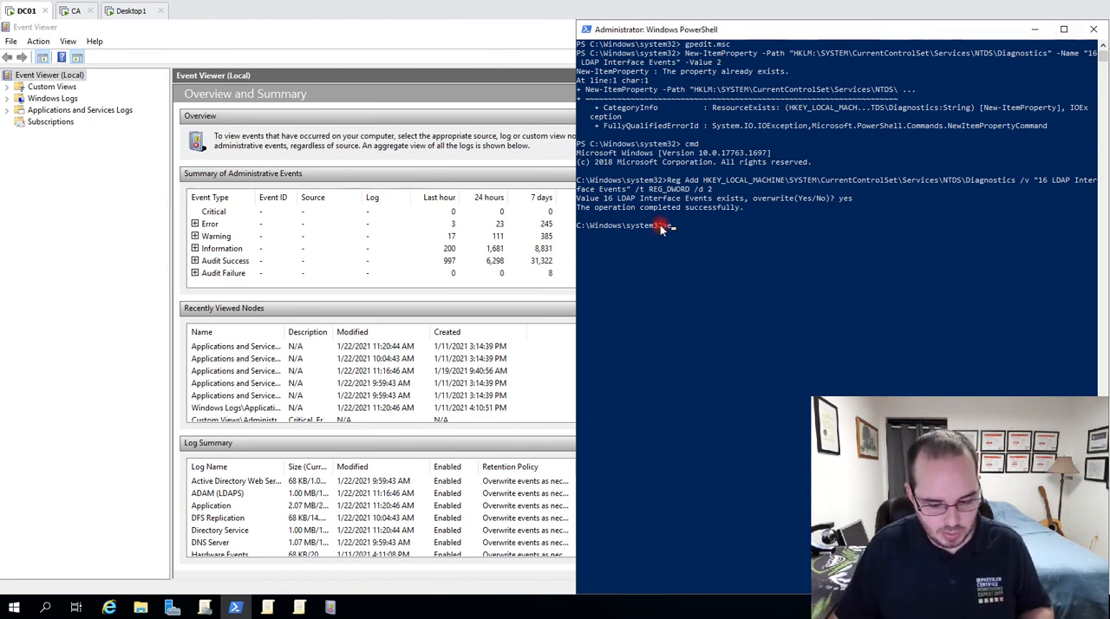
text(exit)
key(Return)
Return to Event Viewer, open the Directory Service log under Applications and Services Logs and select its newest event.
click(32, 208)
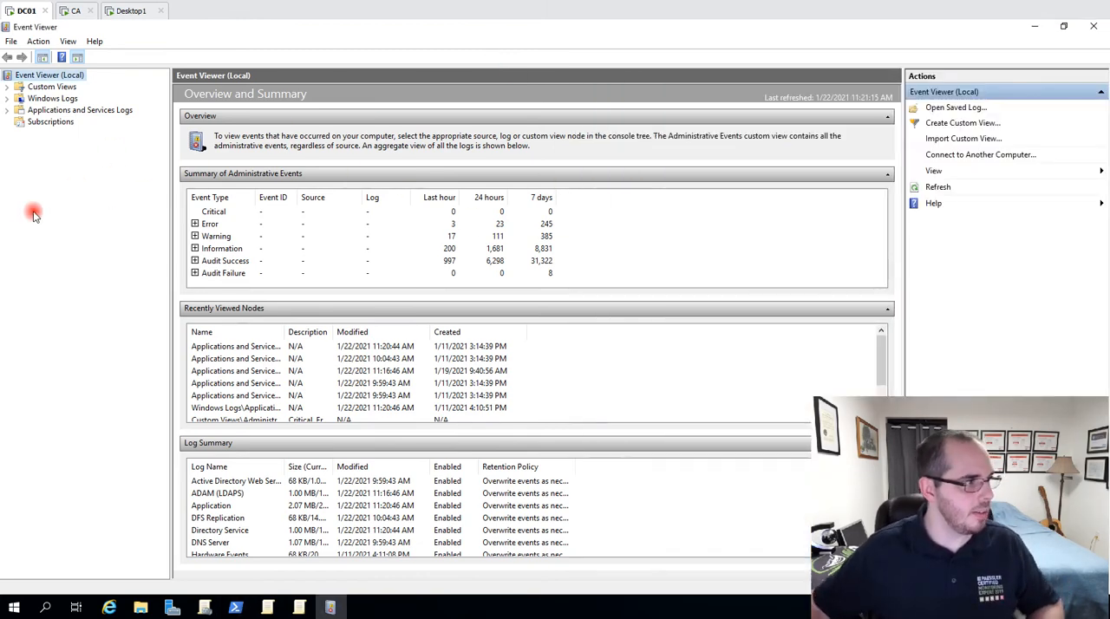
click(7, 111)
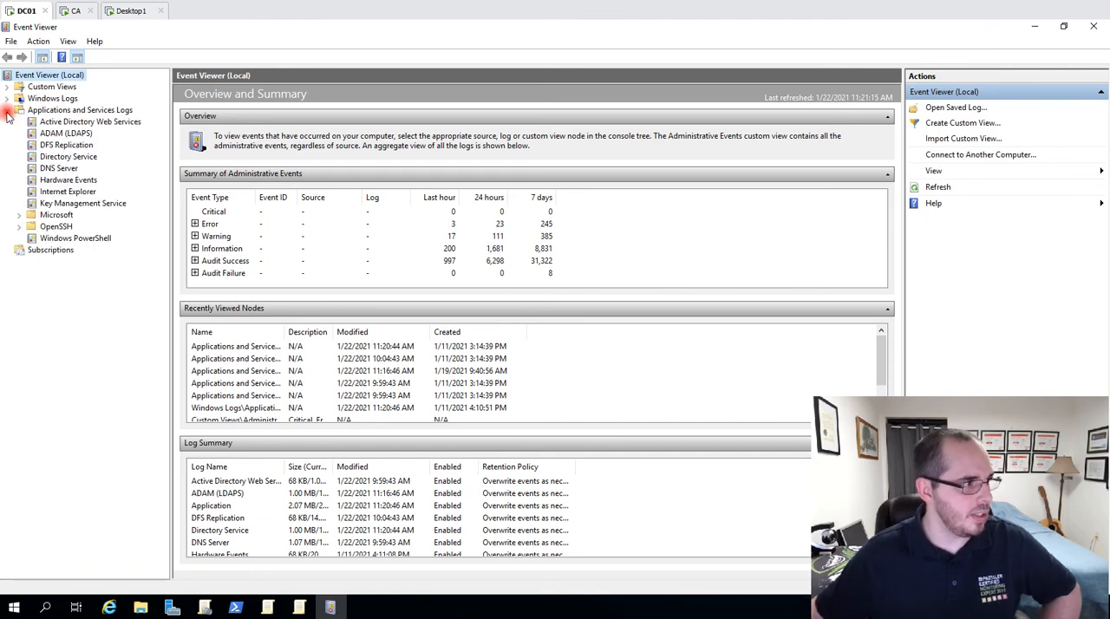
click(114, 115)
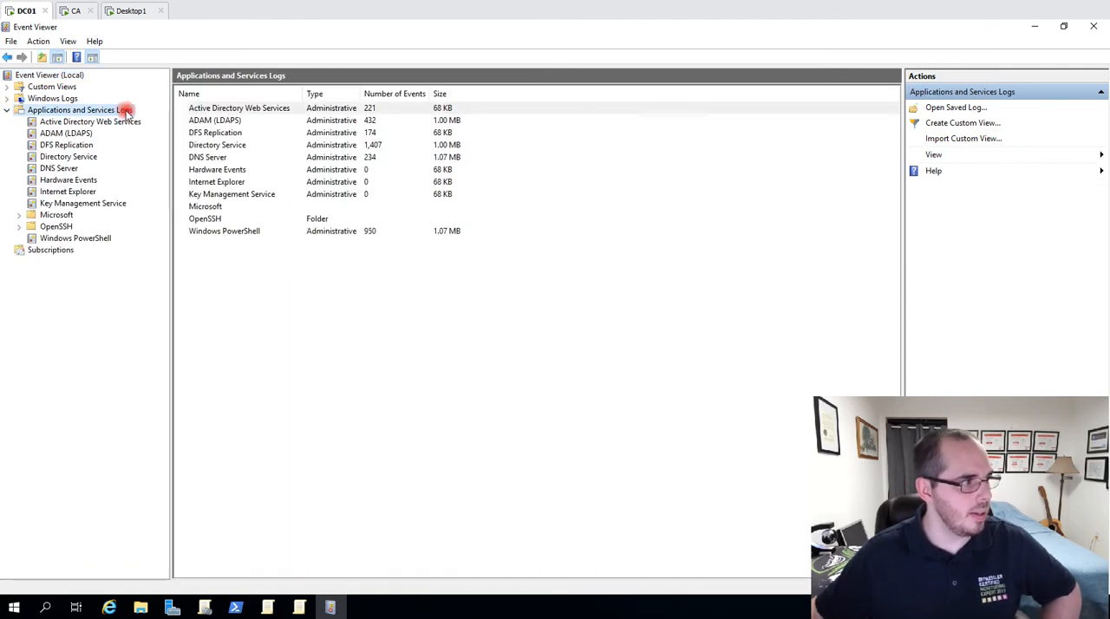
click(84, 158)
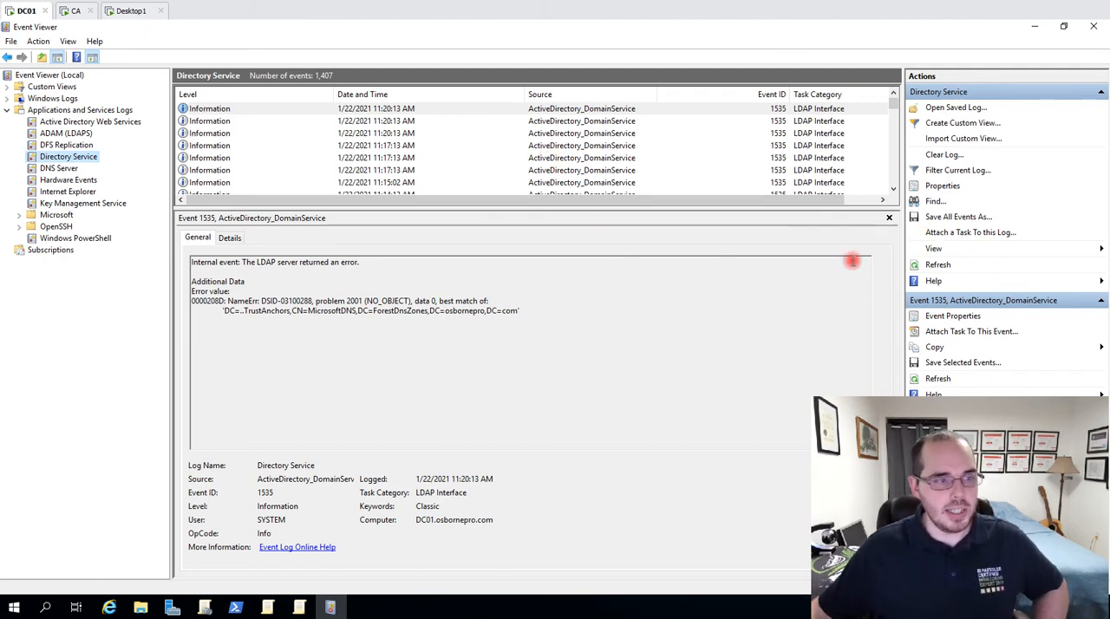
click(803, 110)
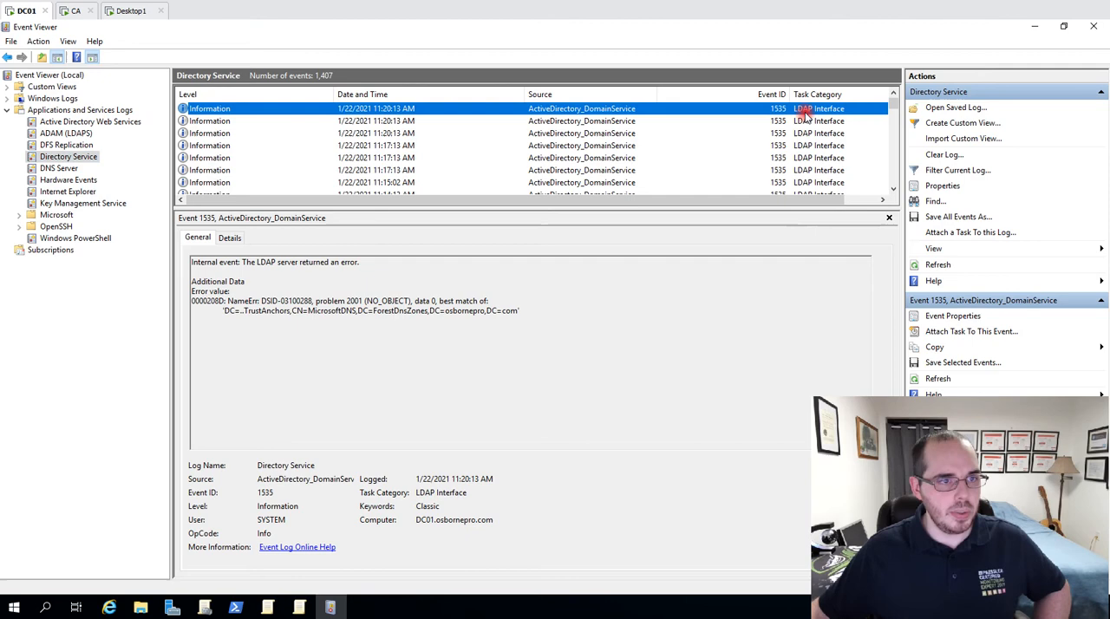
Filter the Directory Service log to event IDs 2889 and 2085.
click(952, 170)
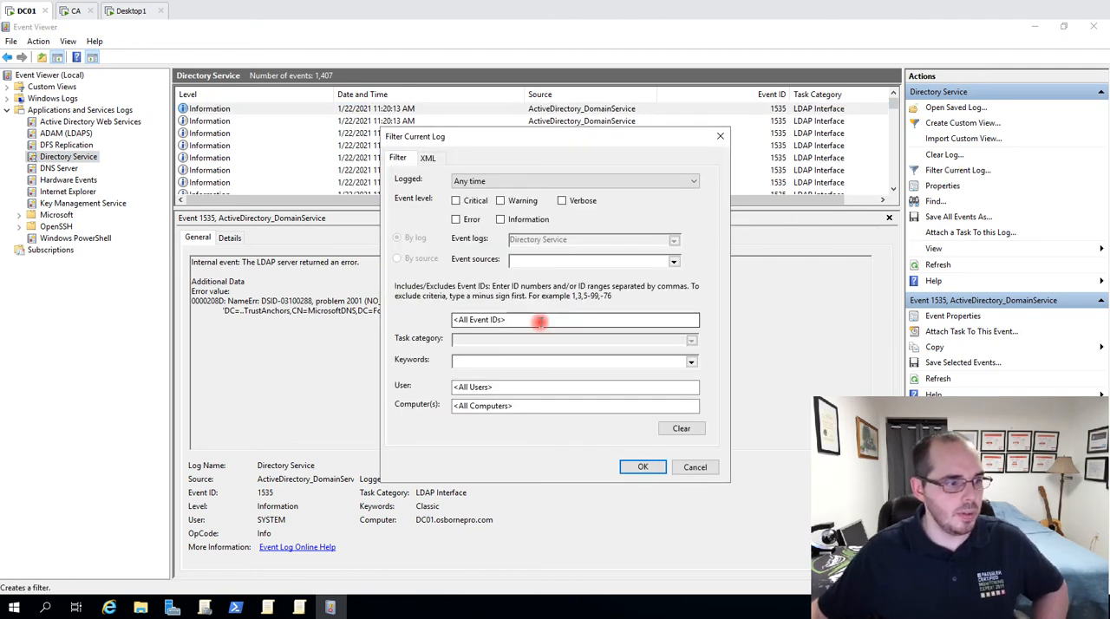
click(512, 320)
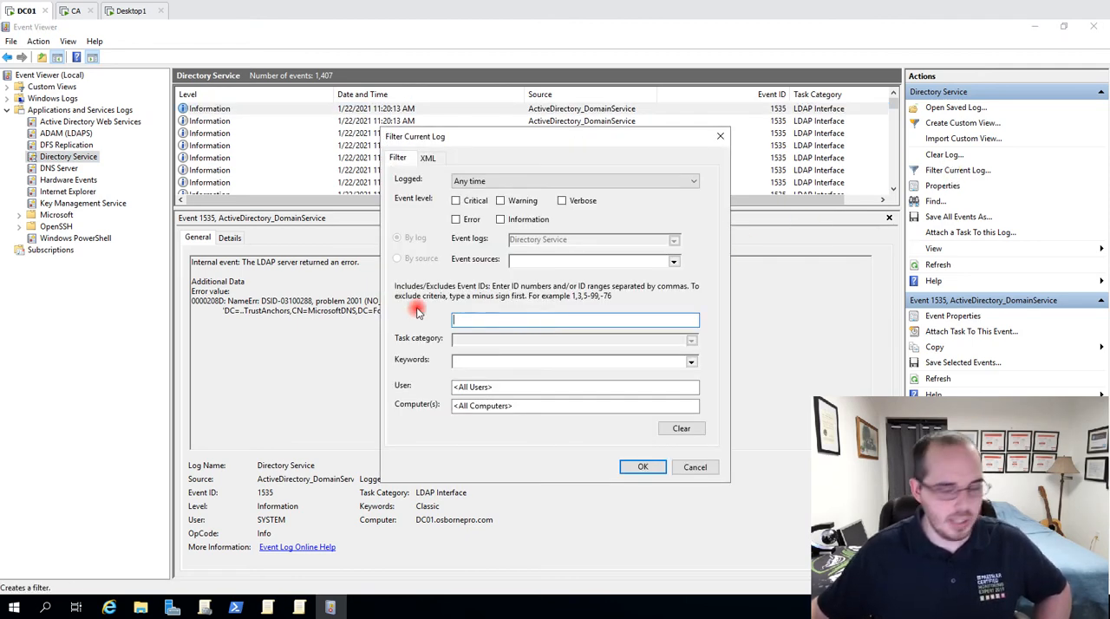
text(2889)
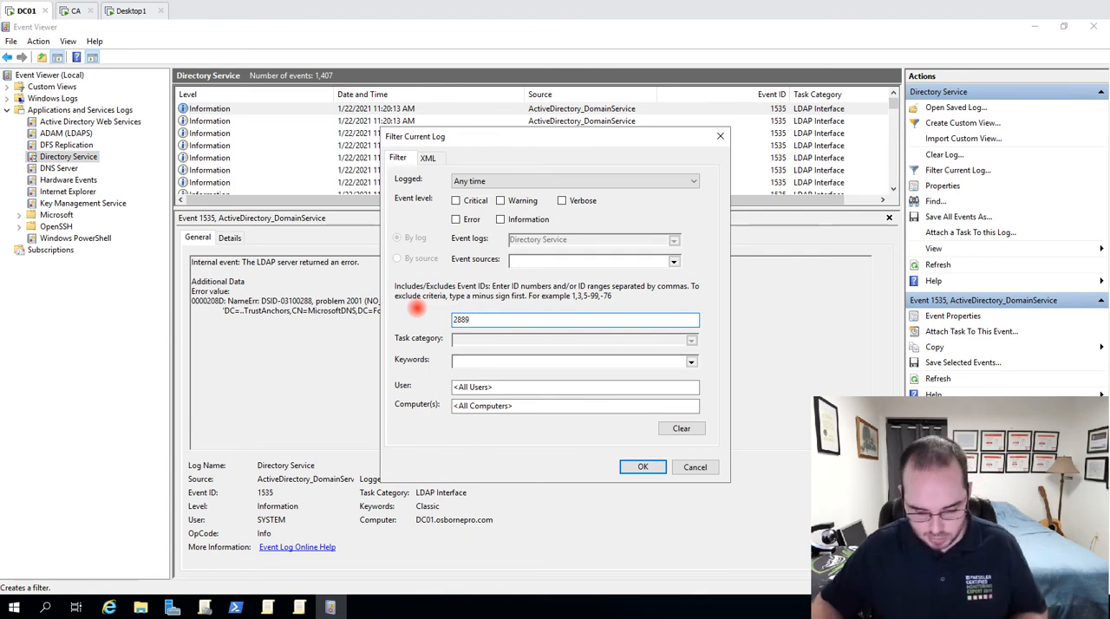
text(,2085)
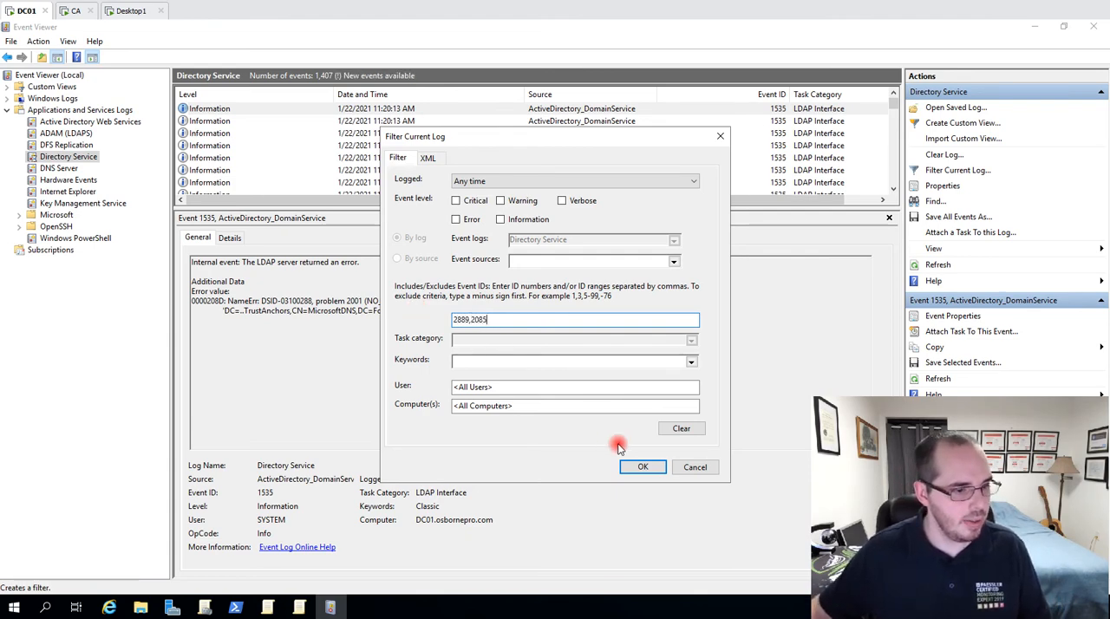
click(640, 465)
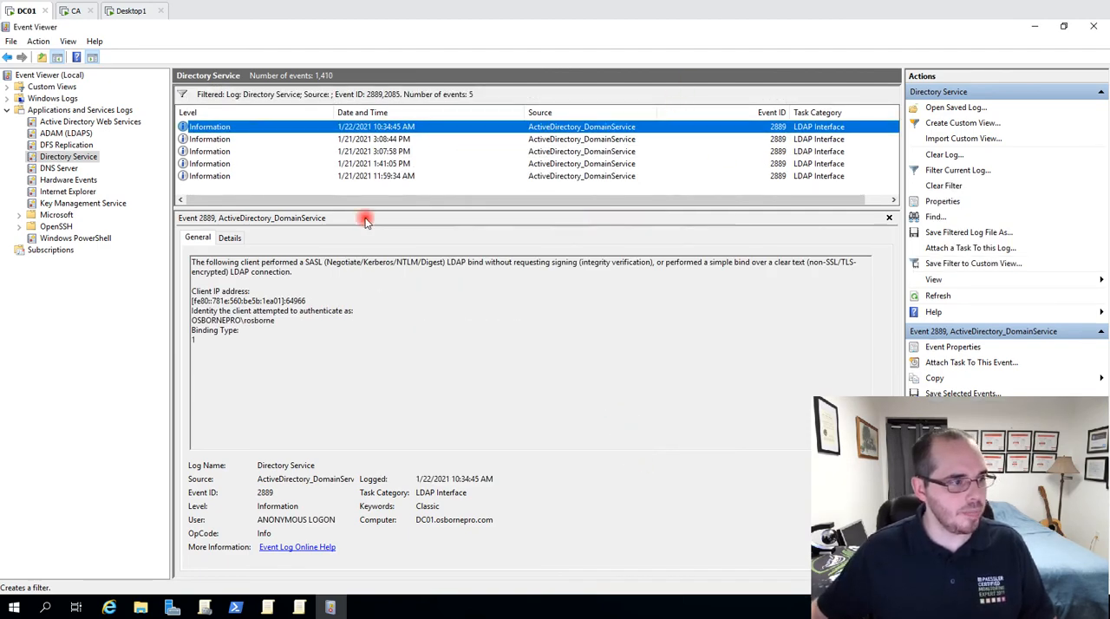
Examine the filtered 2889 events for the client IP address, identity and binding type of insecure binds, and close Event Viewer.
click(387, 141)
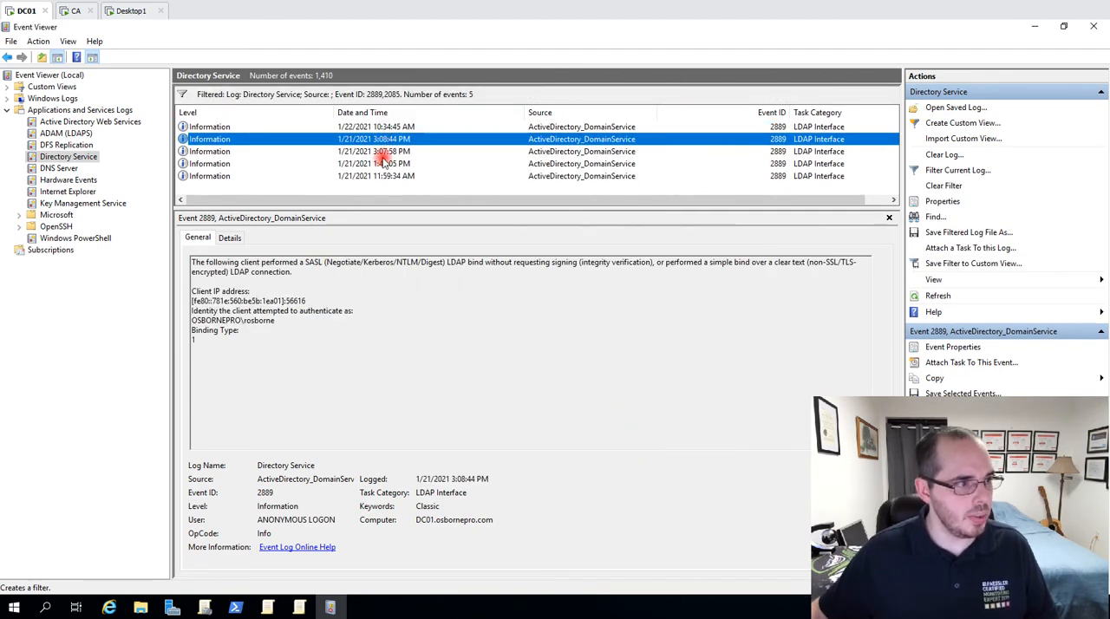
click(386, 152)
click(387, 165)
click(387, 177)
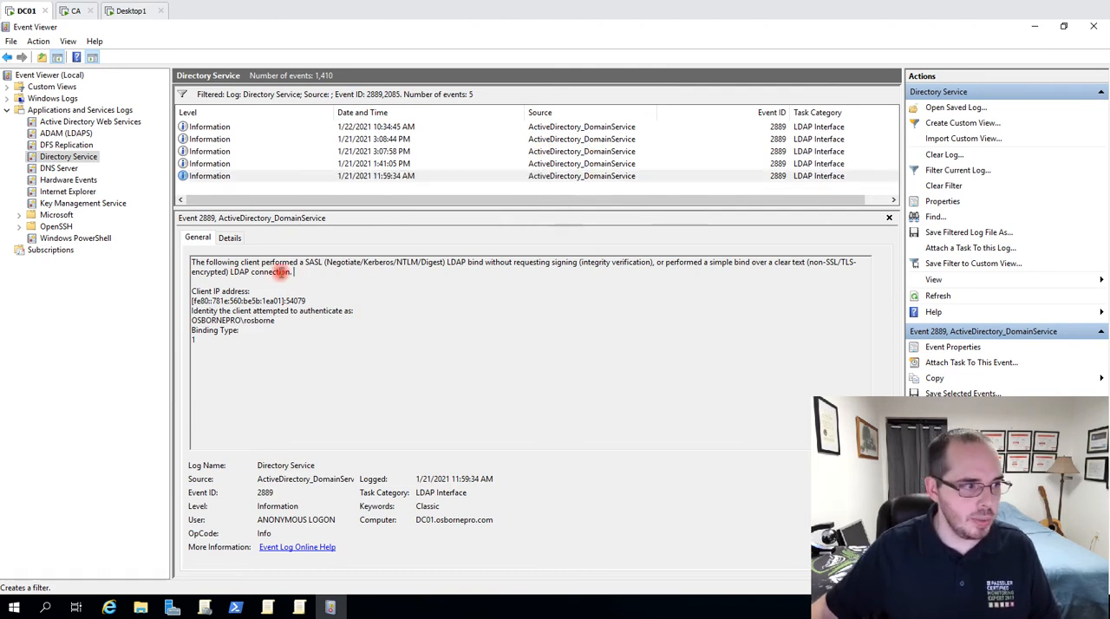
triple_click(304, 271)
click(312, 269)
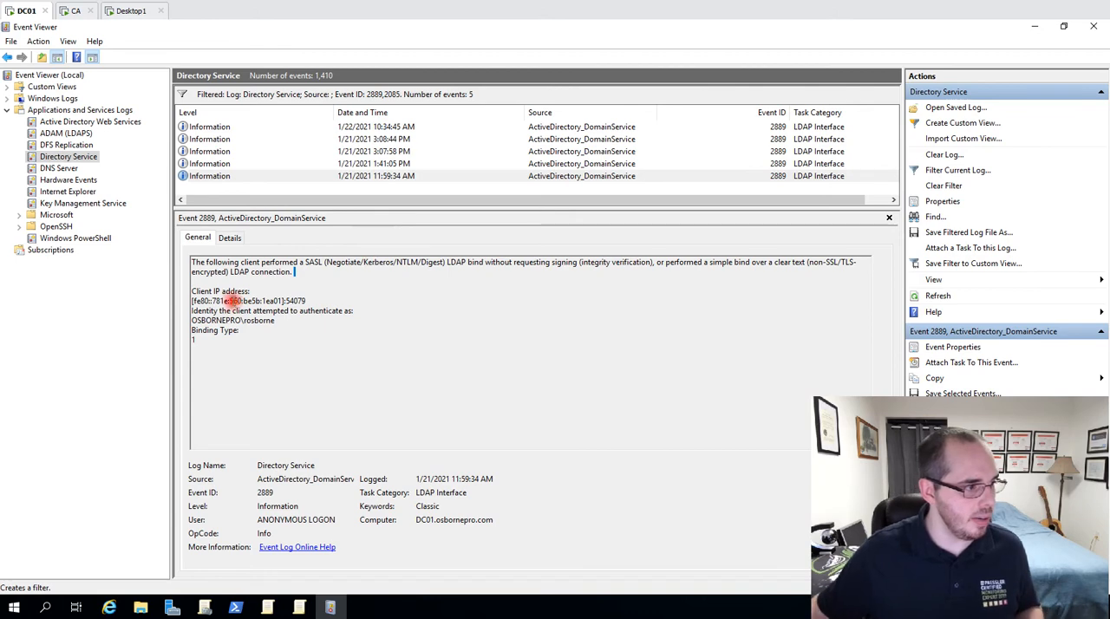
drag(196, 291, 152, 282)
click(273, 295)
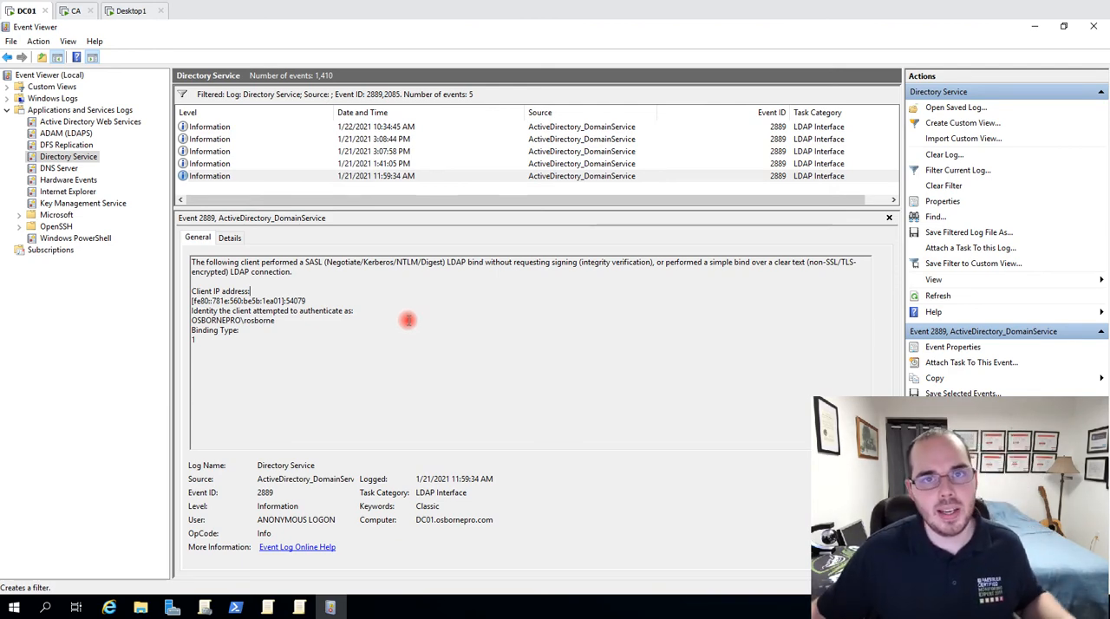
click(771, 164)
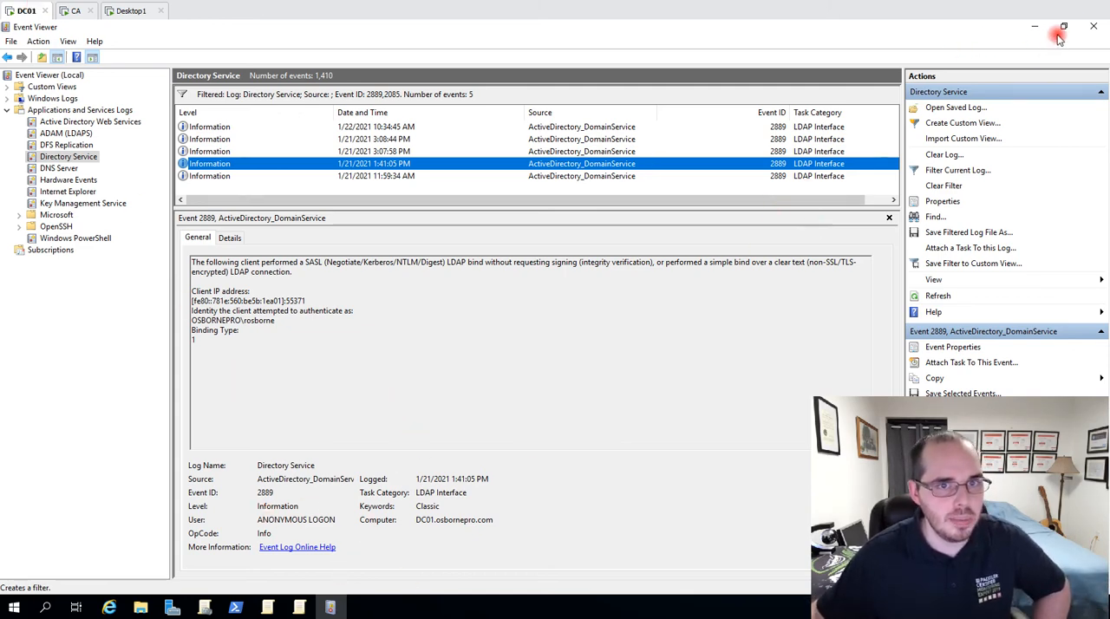
click(1093, 26)
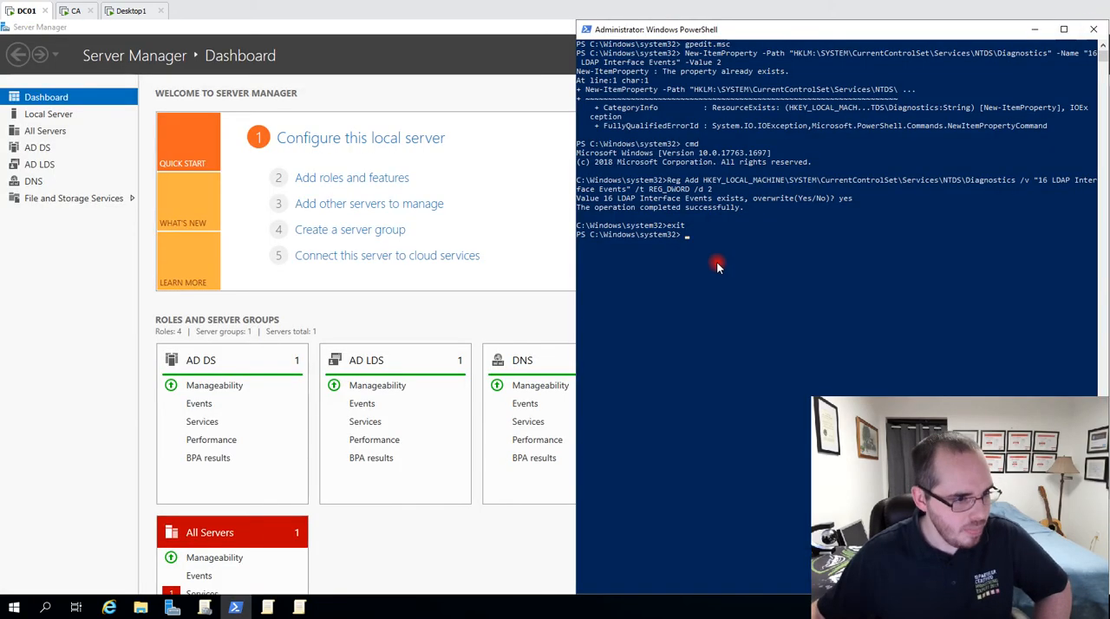
Switch to Group Policy Management and open the "Settings LDAP over SSL (Client)" GPO linked to Desktops for editing.
click(208, 609)
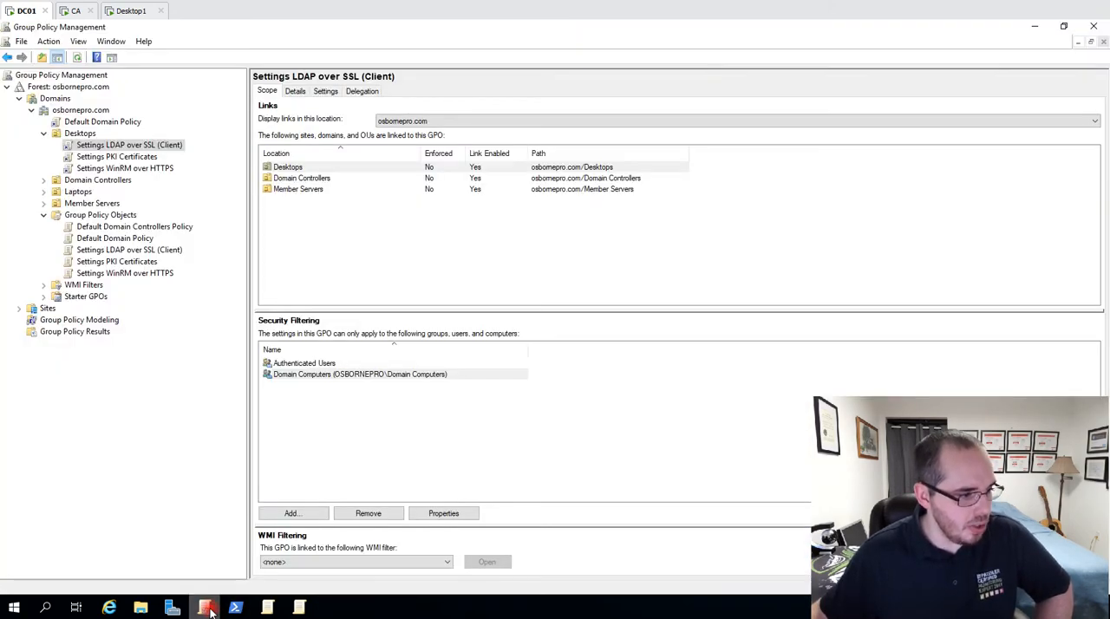
right_click(168, 148)
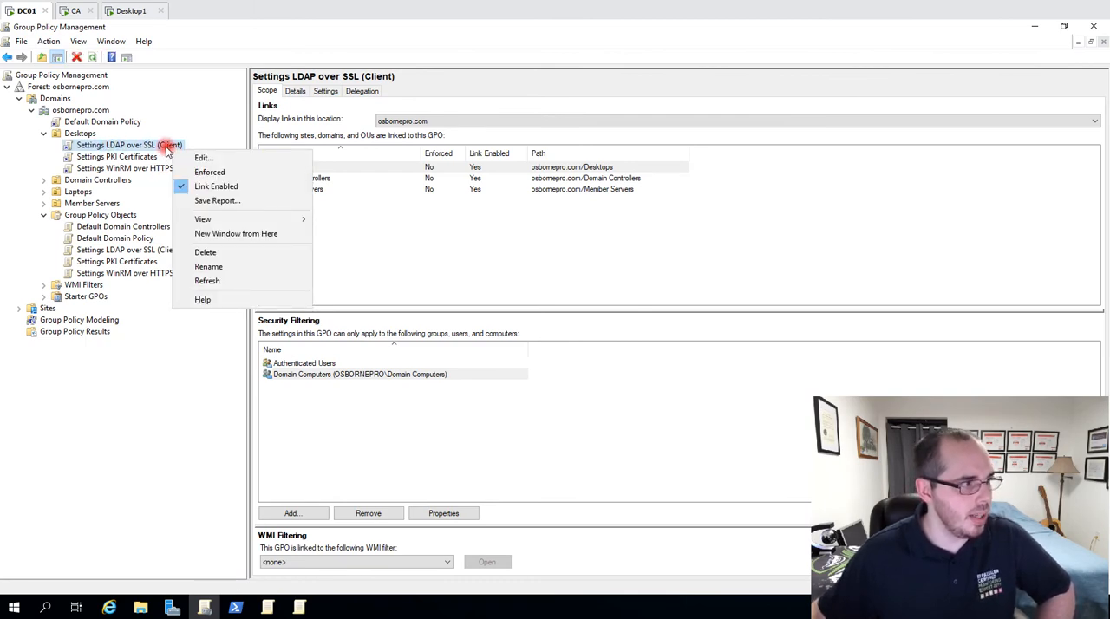
click(207, 158)
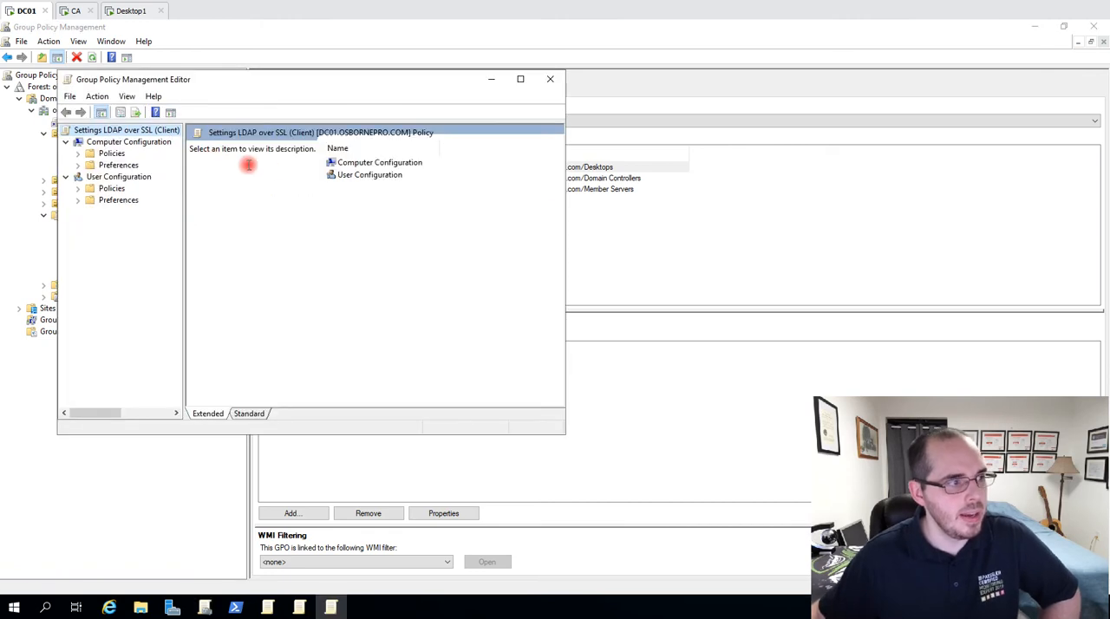
Go to Security Options in the GPO's Computer Configuration, under Policies, Windows Settings, Security Settings and Local Policies.
click(378, 165)
double_click(378, 165)
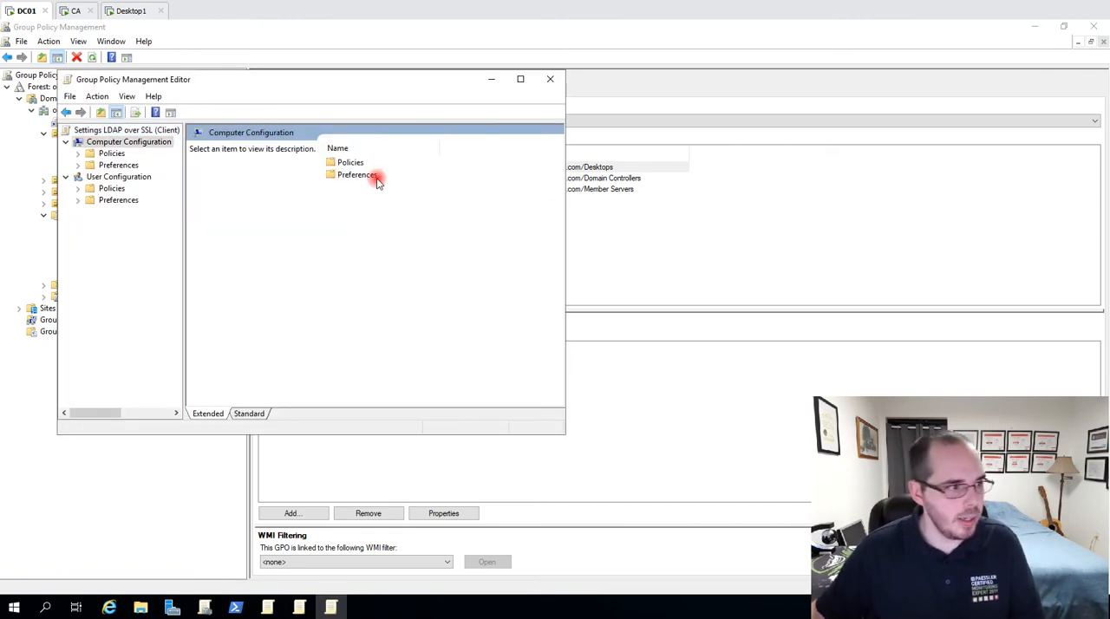
click(351, 162)
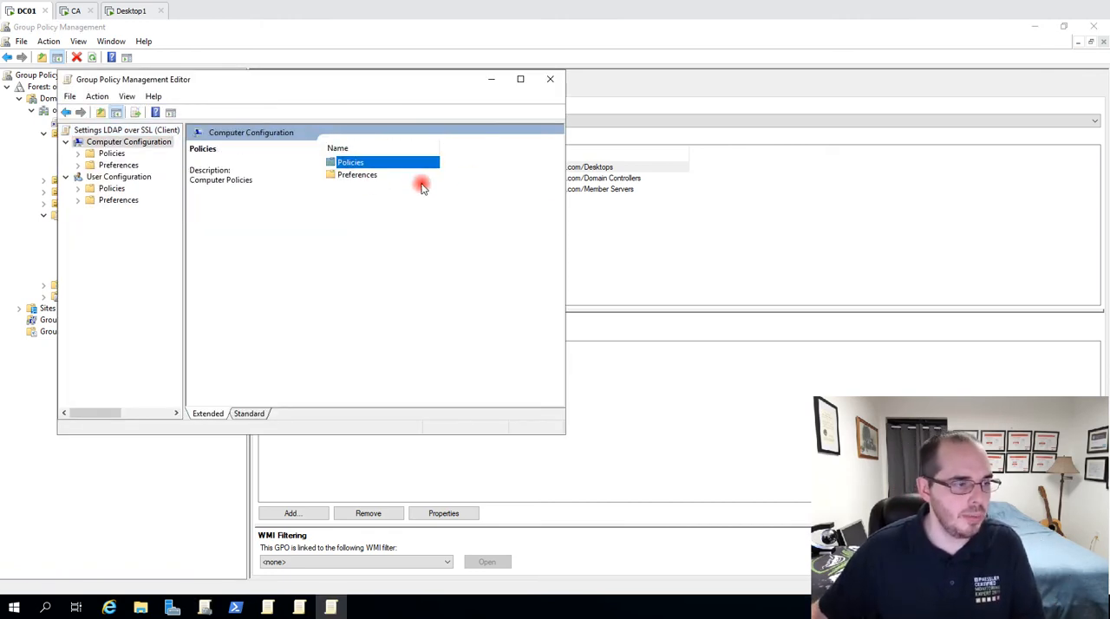
key(Return)
click(369, 174)
key(Return)
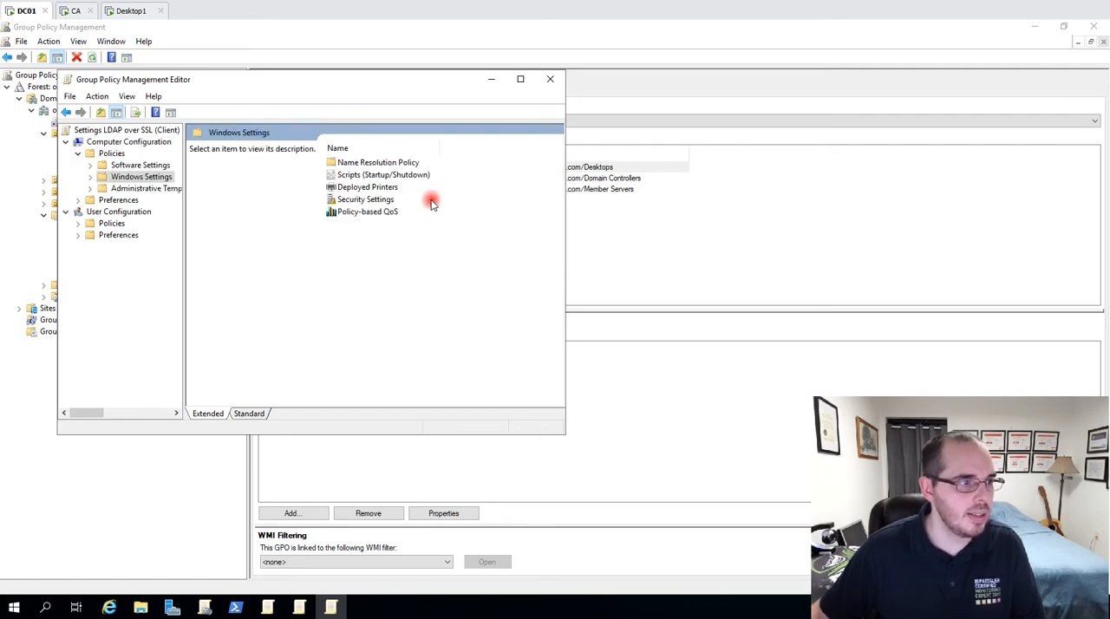
click(383, 198)
key(Return)
click(230, 160)
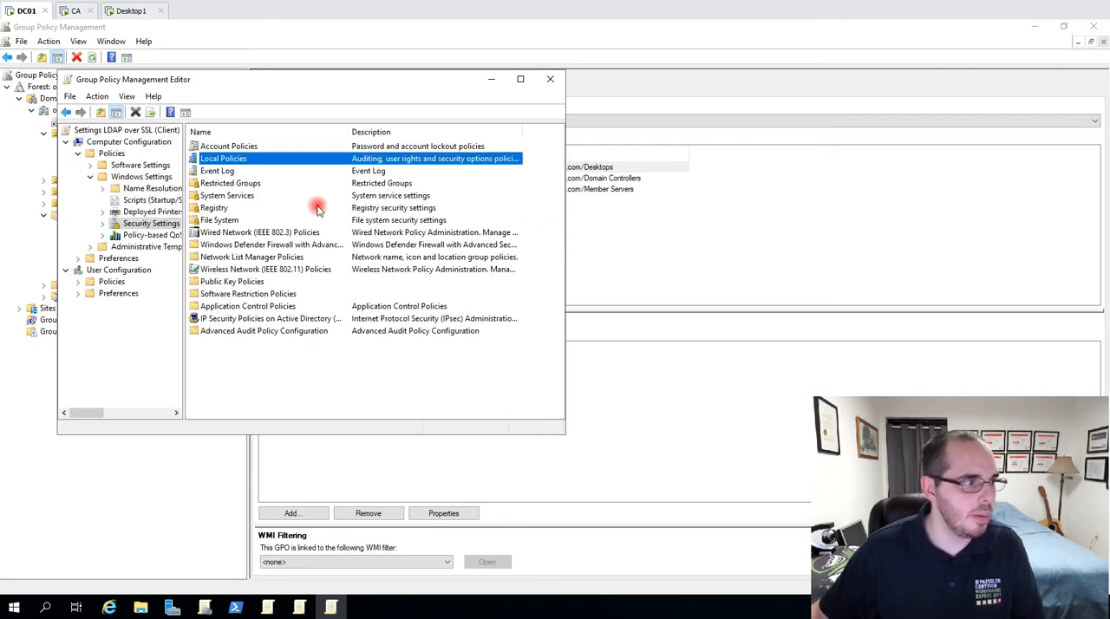
key(Return)
click(230, 171)
key(Return)
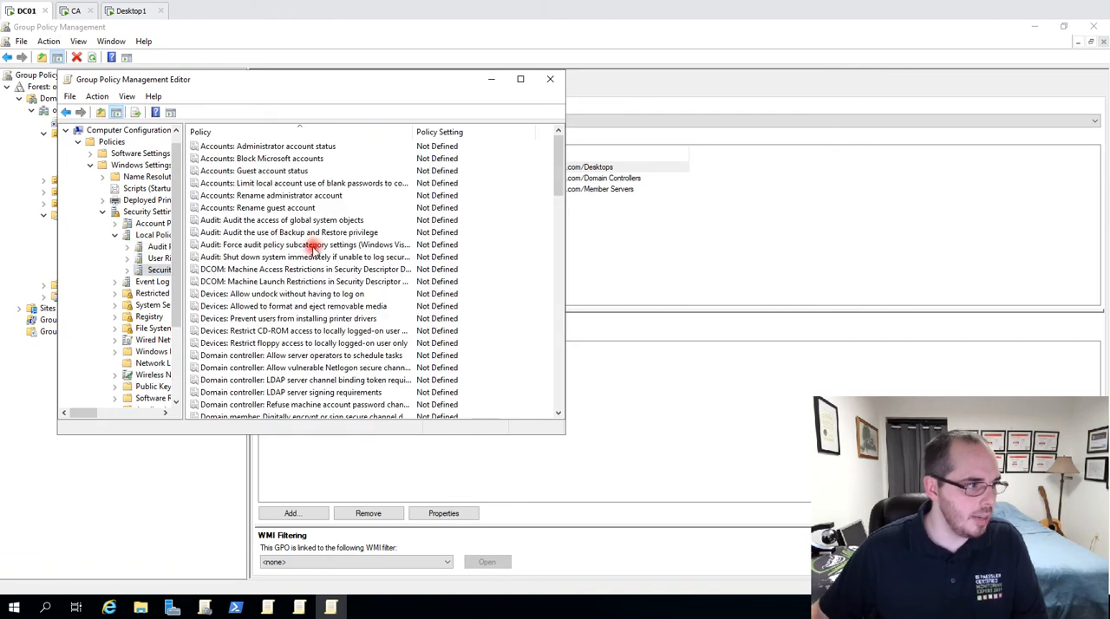
Set the "Network security: LDAP client signing requirements" policy to Require signing and accept the compatibility warning.
scroll(321, 245, down, 20)
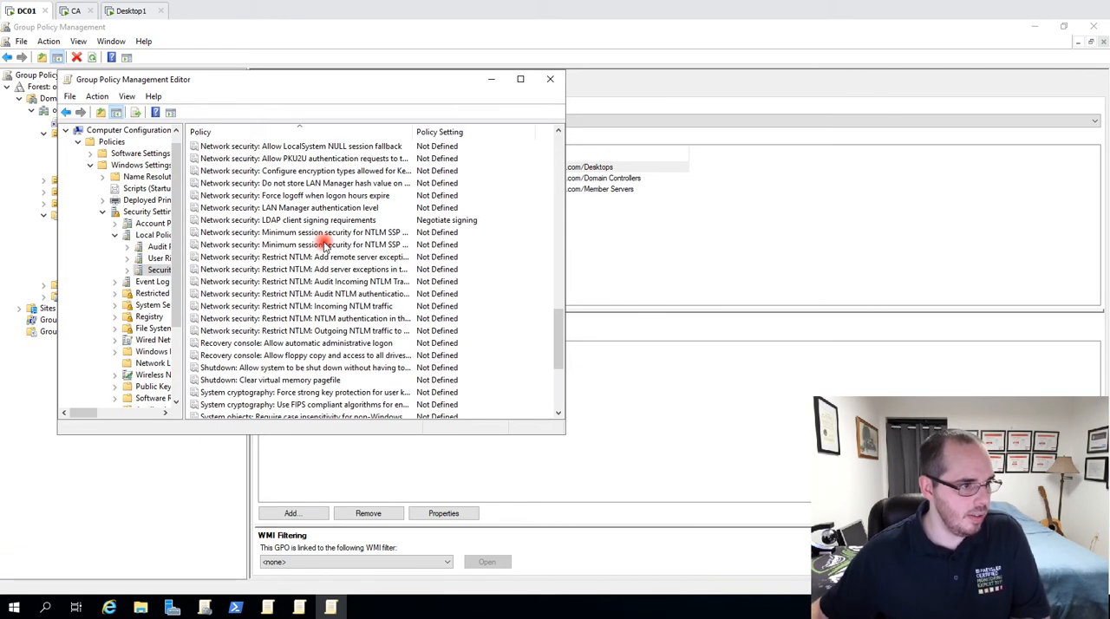
click(384, 221)
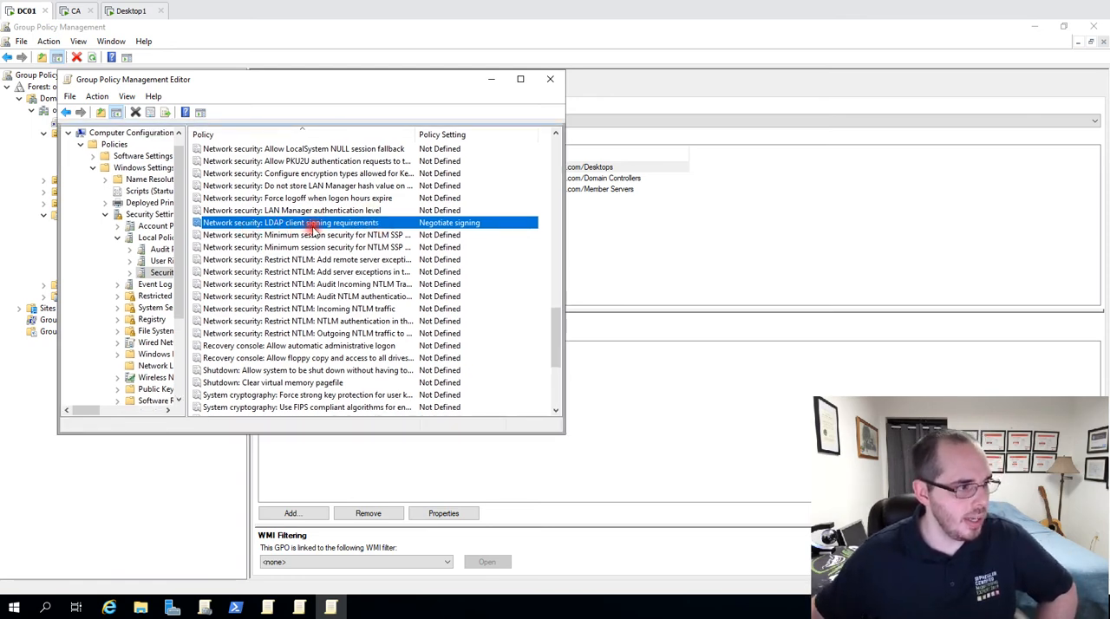
double_click(403, 227)
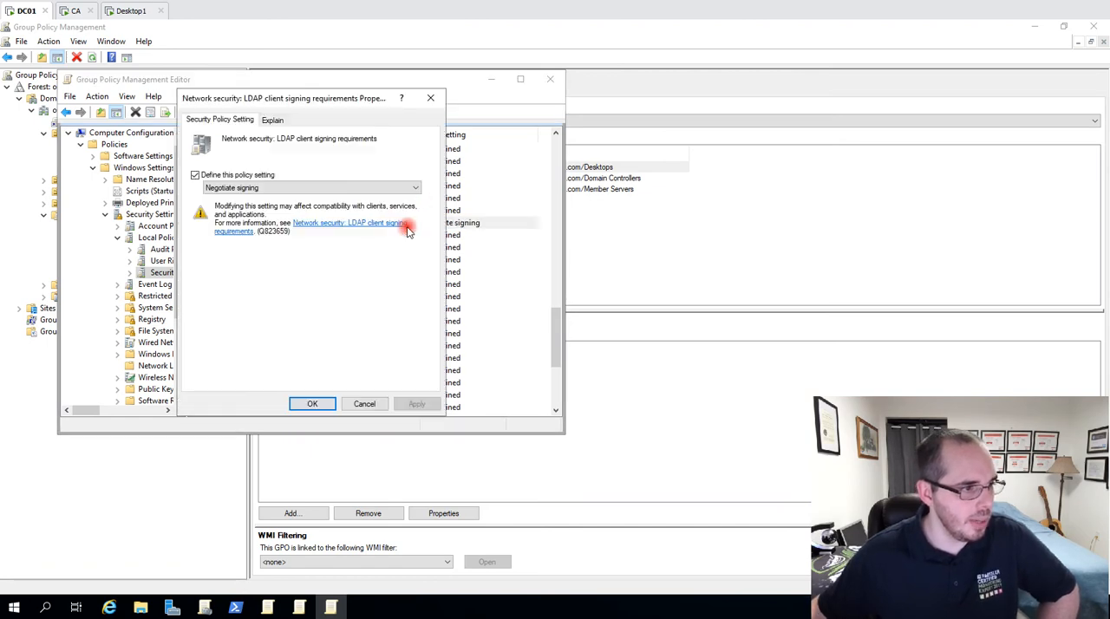
click(259, 176)
click(254, 176)
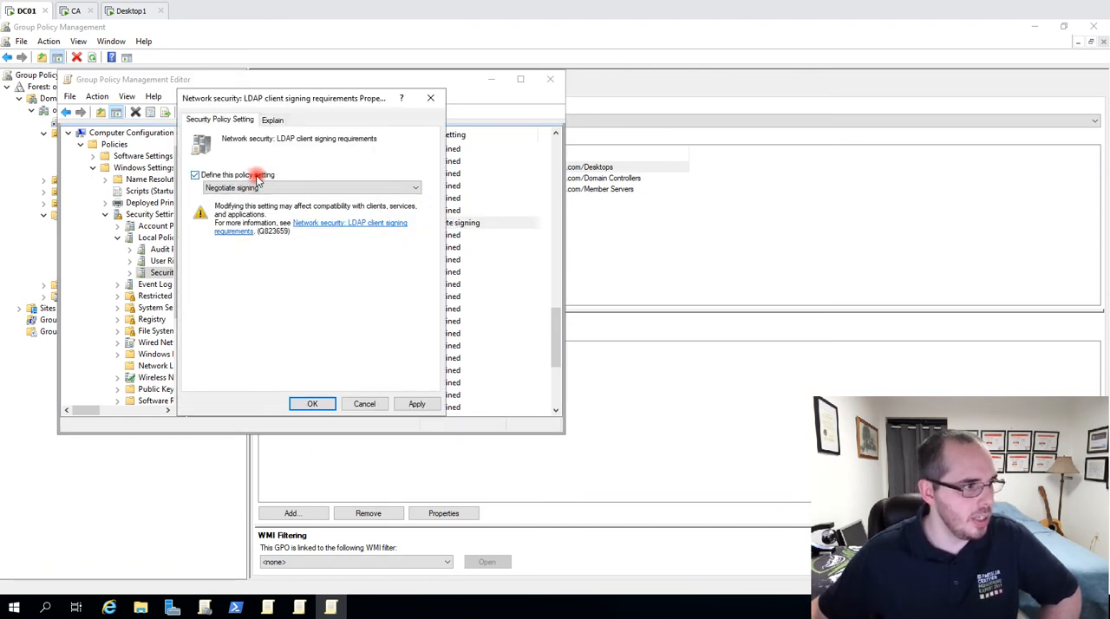
click(250, 189)
click(228, 216)
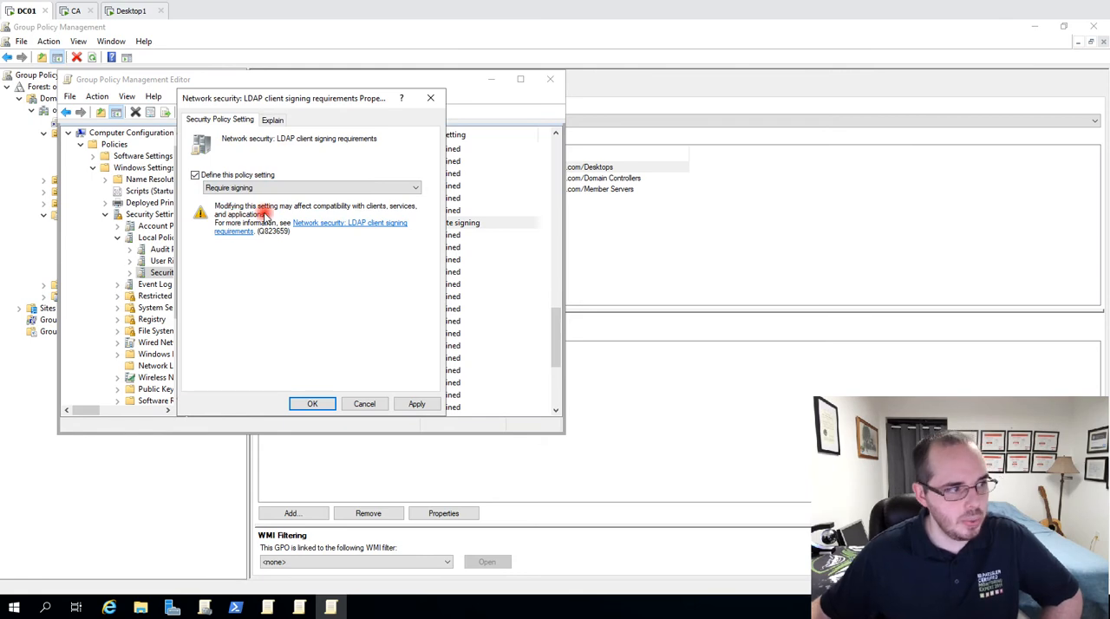
click(313, 404)
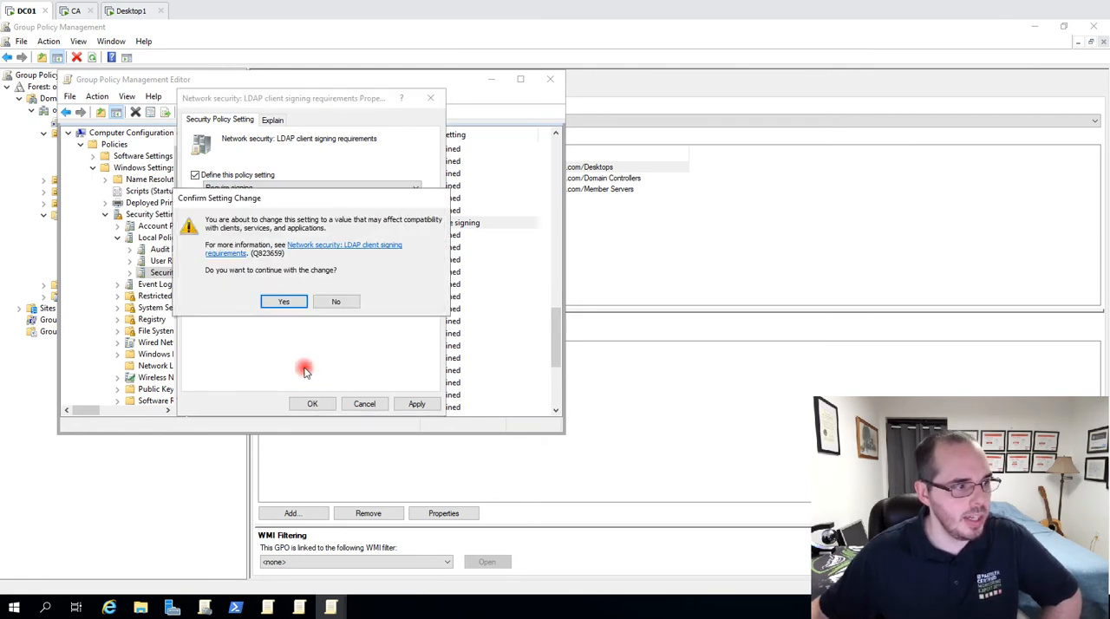
click(286, 303)
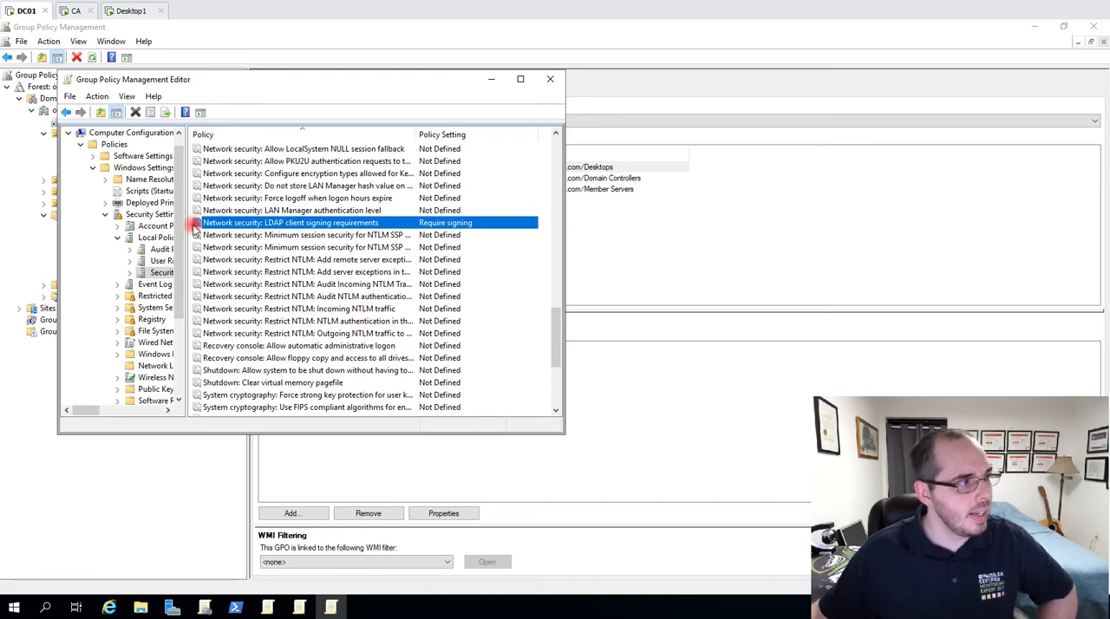
Switch to the Desktop1 machine and force a policy refresh with gpupdate /force.
click(121, 11)
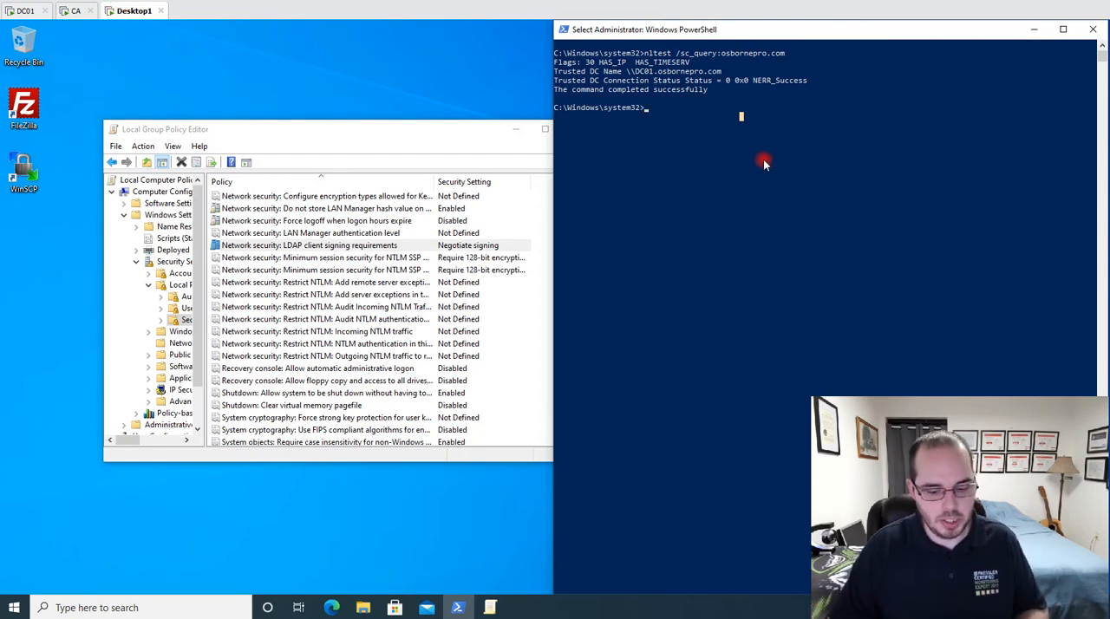
text(gpupdate /force)
key(Return)
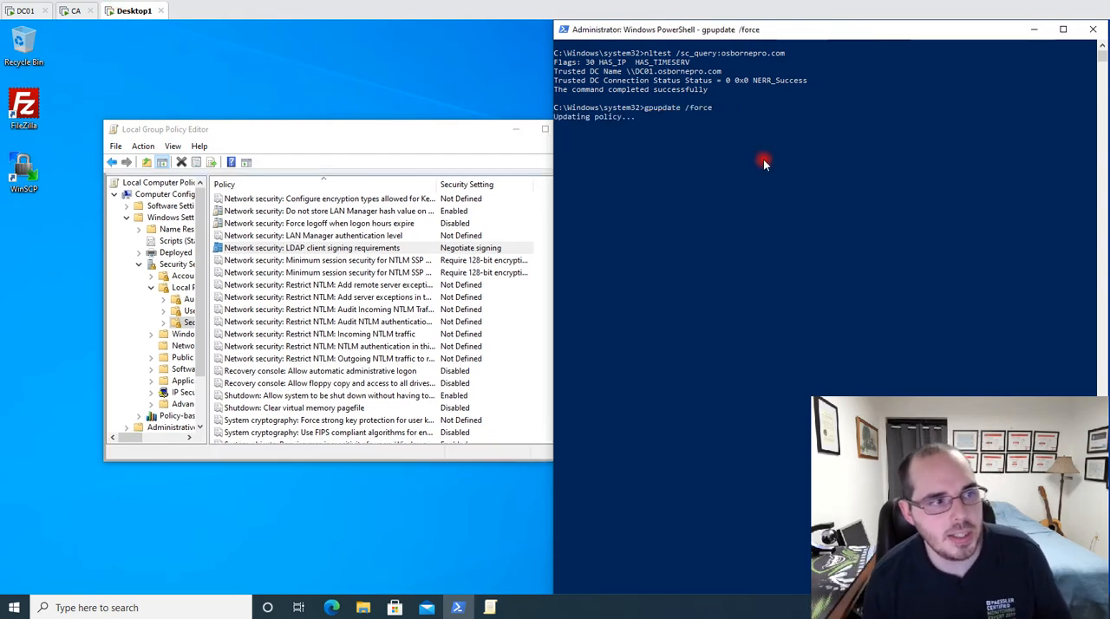
Close the Local Group Policy Editor on Desktop1 and reopen it by running gpedit.msc.
click(430, 132)
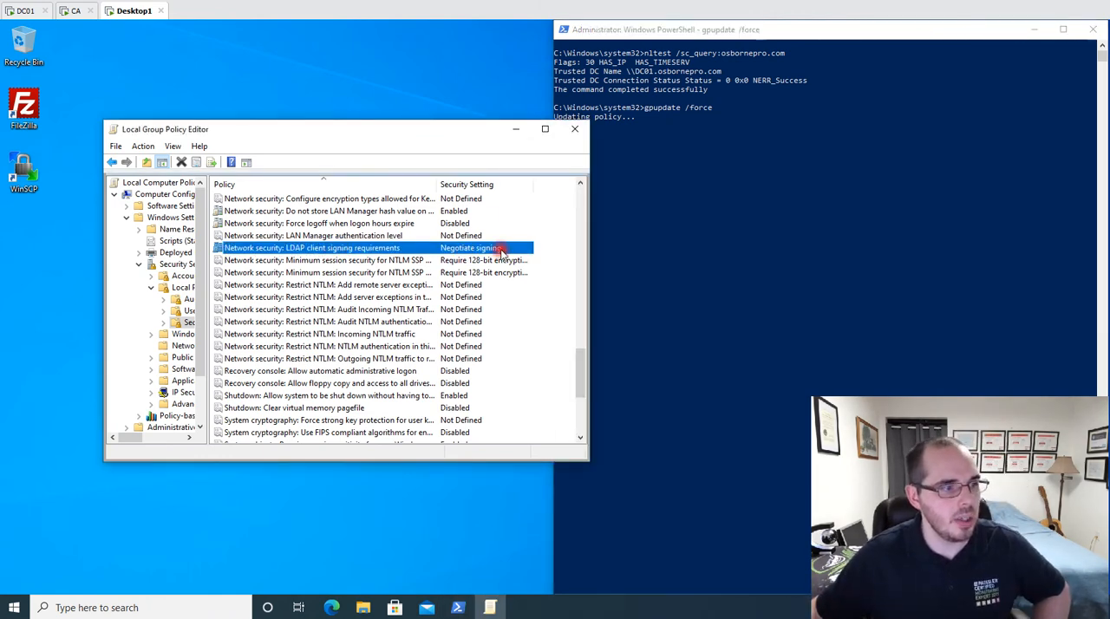
click(718, 35)
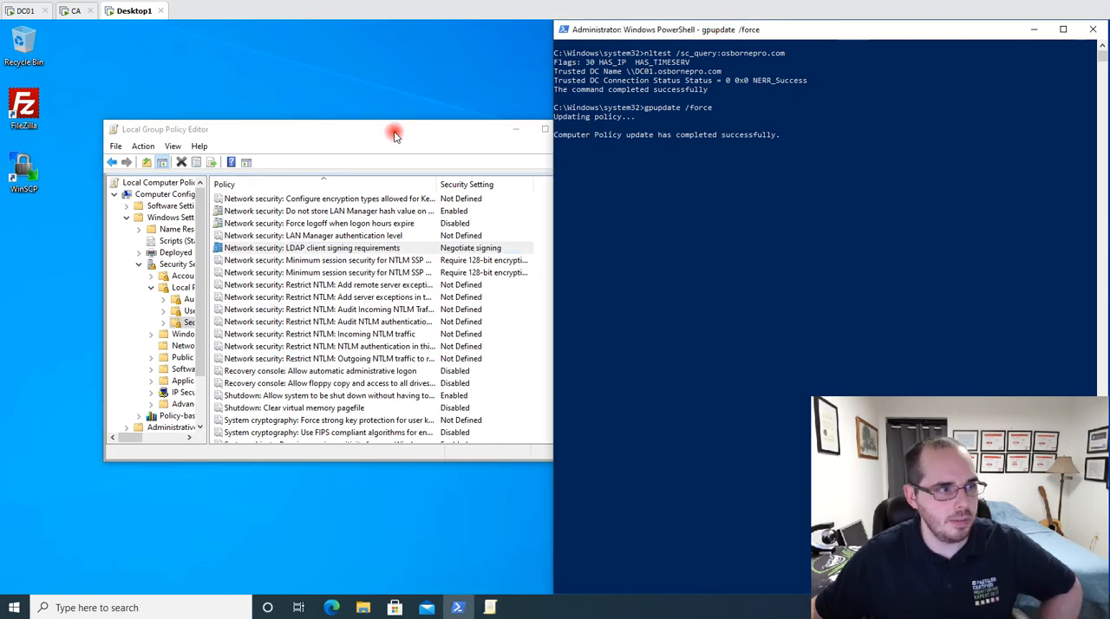
click(395, 133)
click(566, 134)
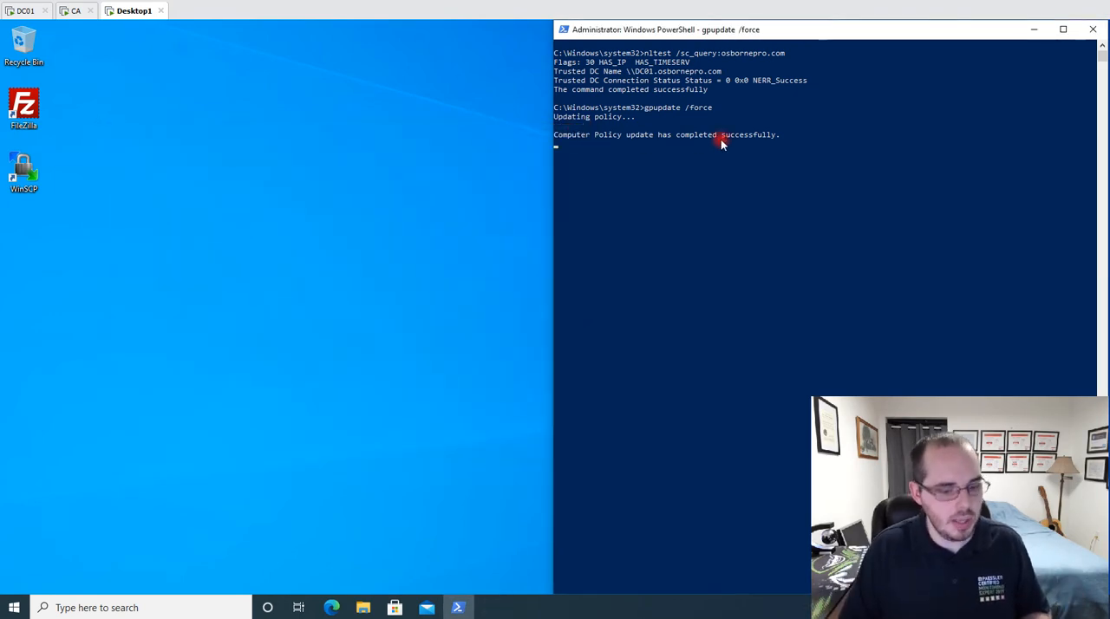
text(gpedit.msc)
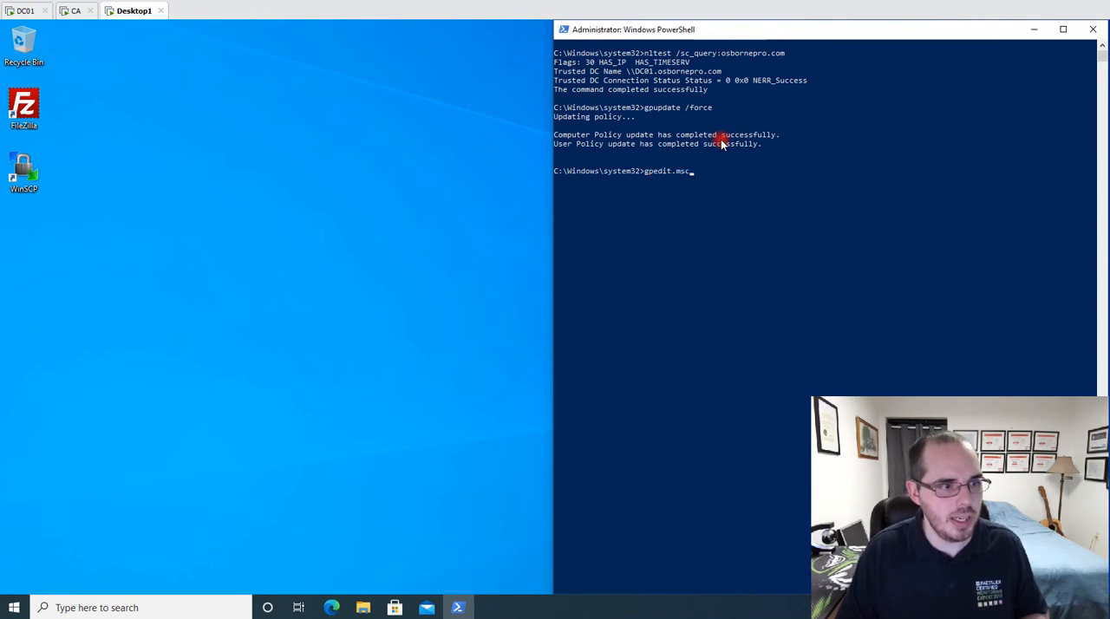
key(Return)
Open the local Security Options list in Computer Configuration, under Windows Settings, Security Settings and Local Policies.
double_click(390, 215)
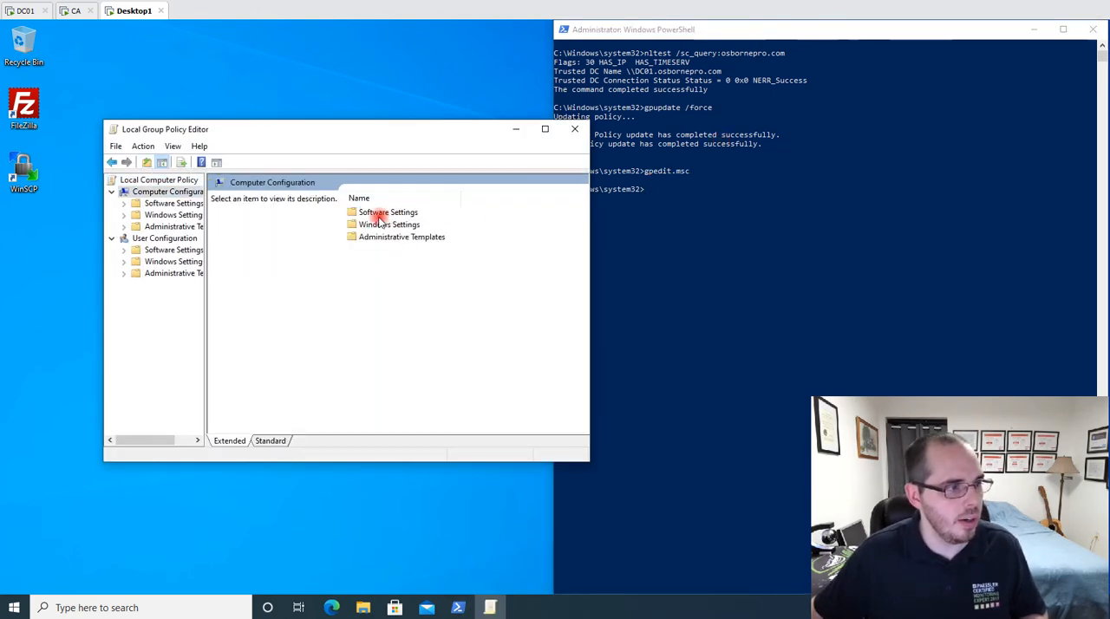
double_click(371, 225)
double_click(370, 251)
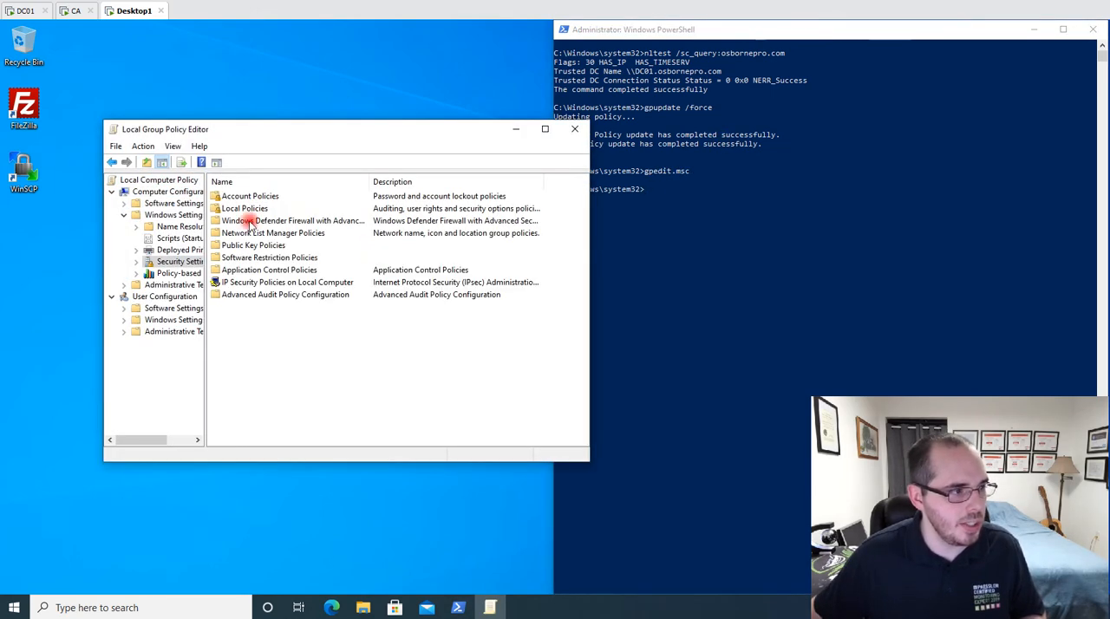
double_click(247, 217)
double_click(235, 227)
click(269, 260)
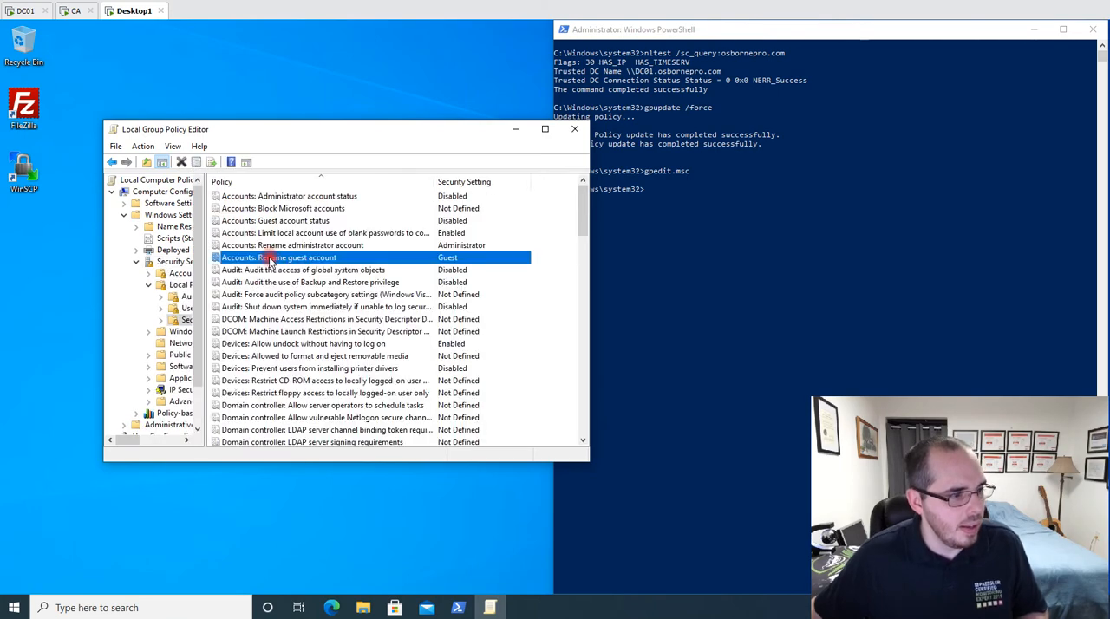
Check the "Network security: LDAP client signing requirements" setting in the Security Options list on Desktop1.
scroll(279, 270, down, 20)
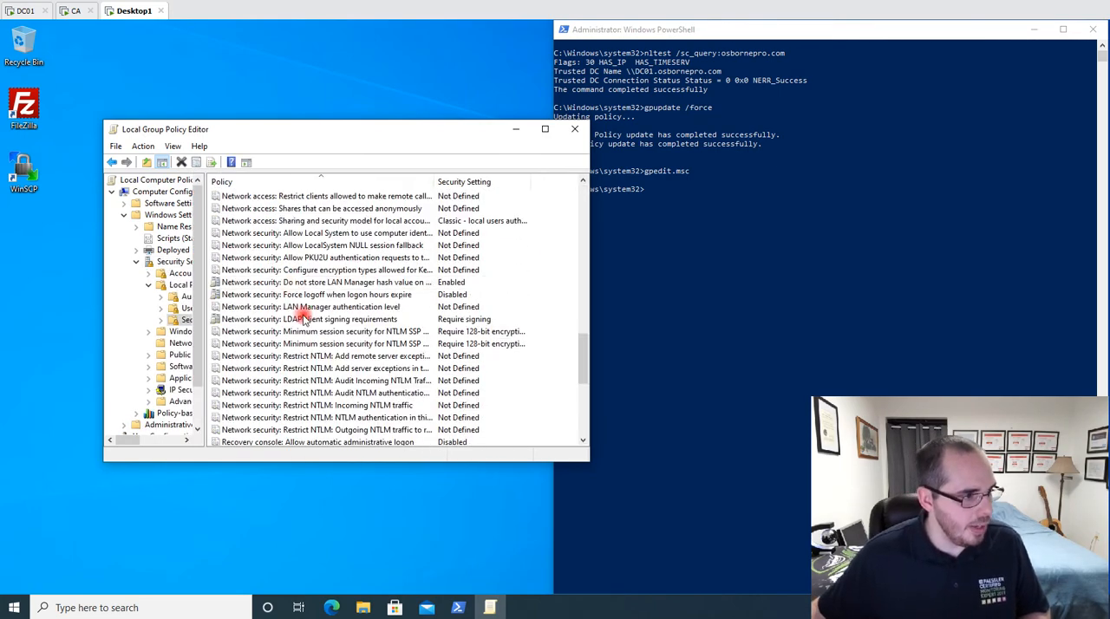
click(463, 319)
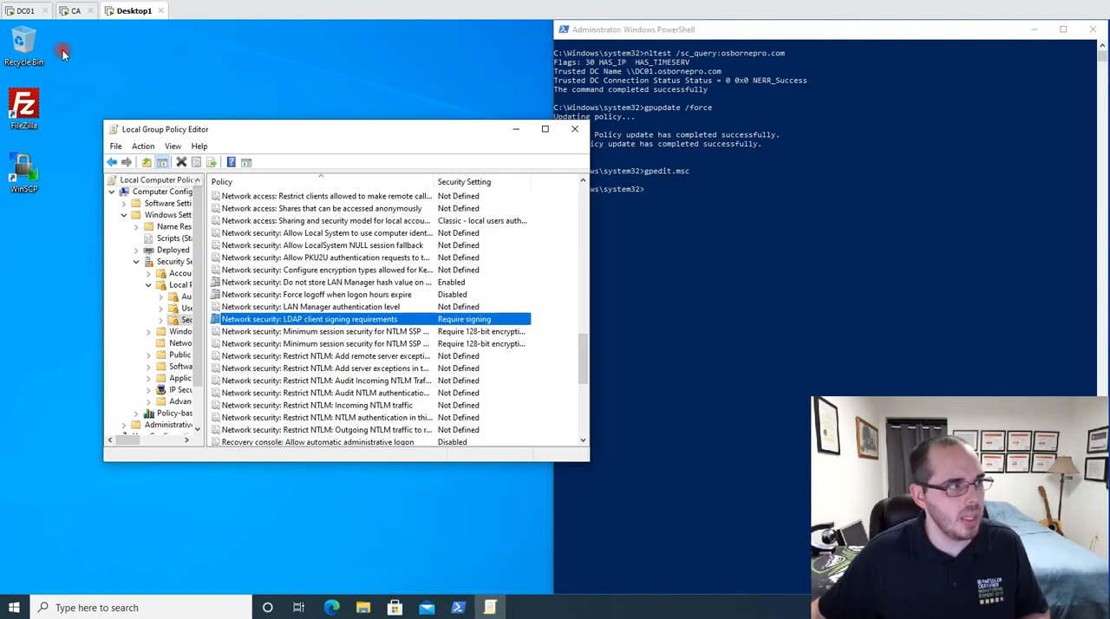
Switch to the DC01 machine and close the three Group Policy editor windows left open there.
click(15, 12)
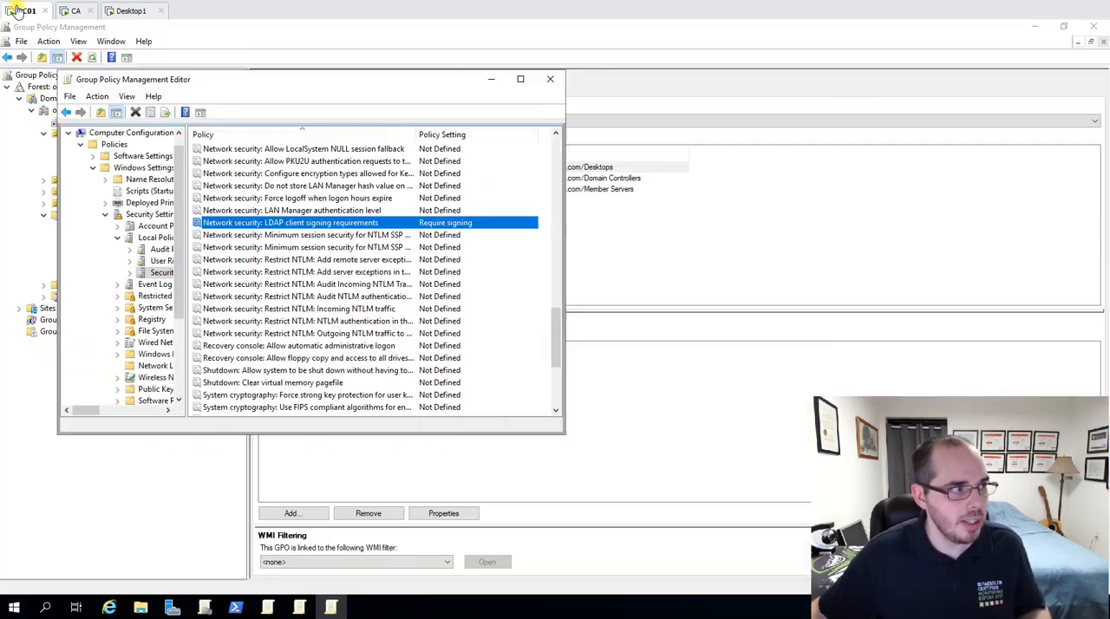
click(550, 79)
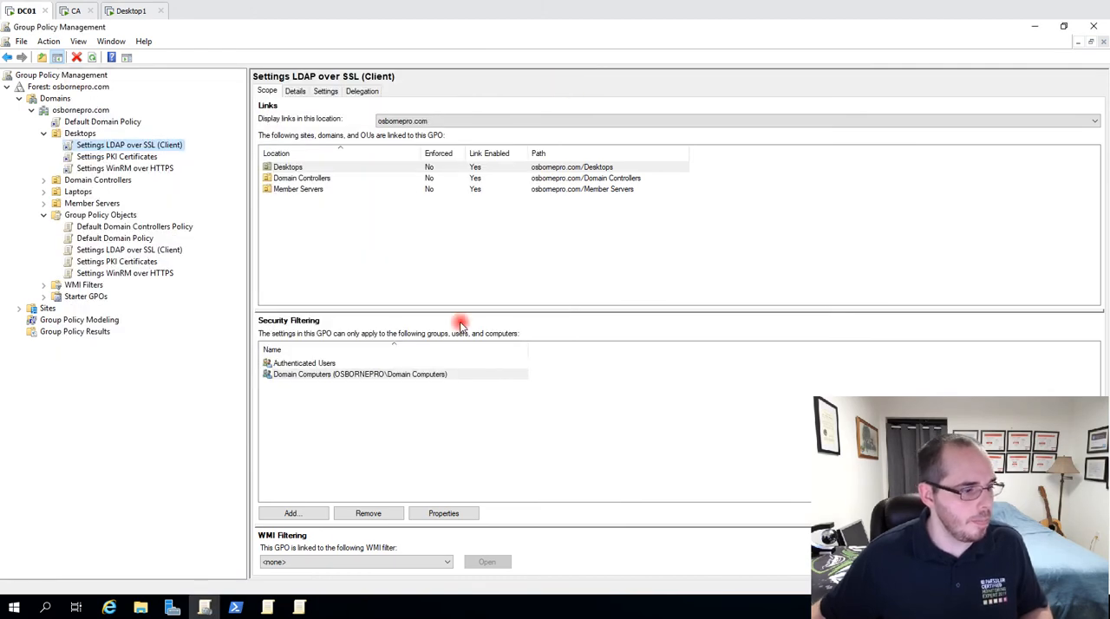
click(299, 607)
click(558, 77)
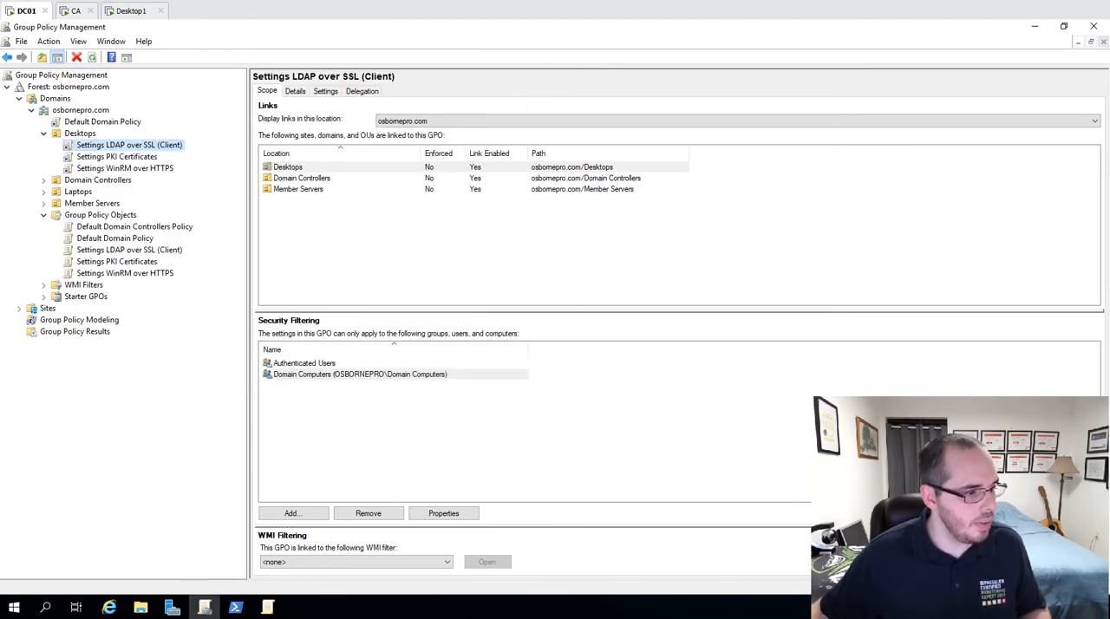
click(269, 608)
click(550, 82)
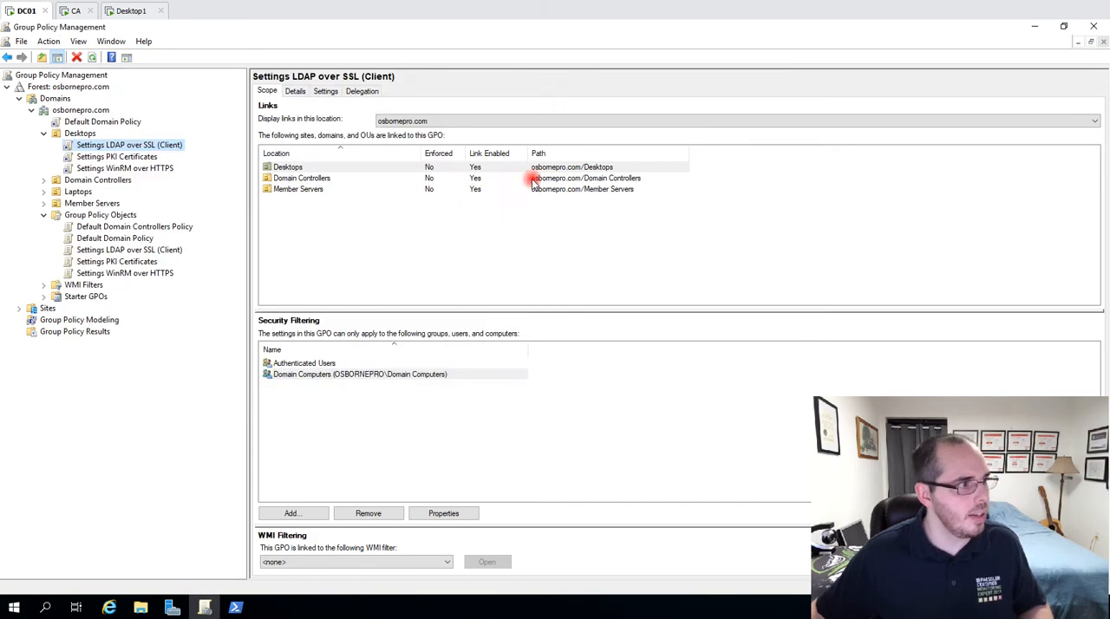
Open the Default Domain Controllers Policy for editing and move its editor clear of the Group Policy Objects list.
click(112, 227)
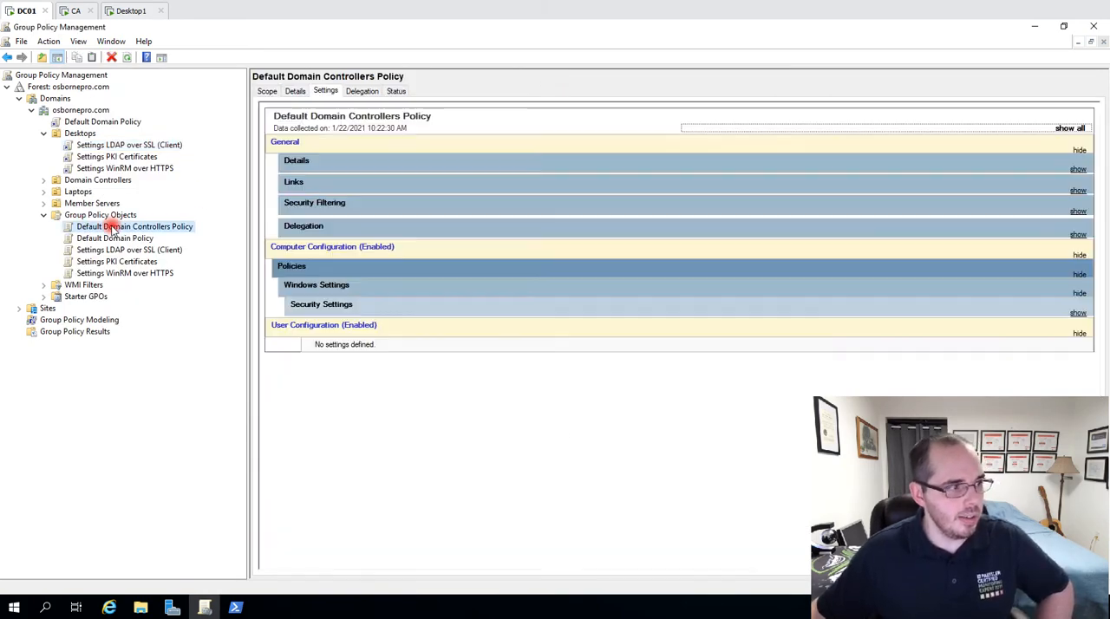
right_click(189, 233)
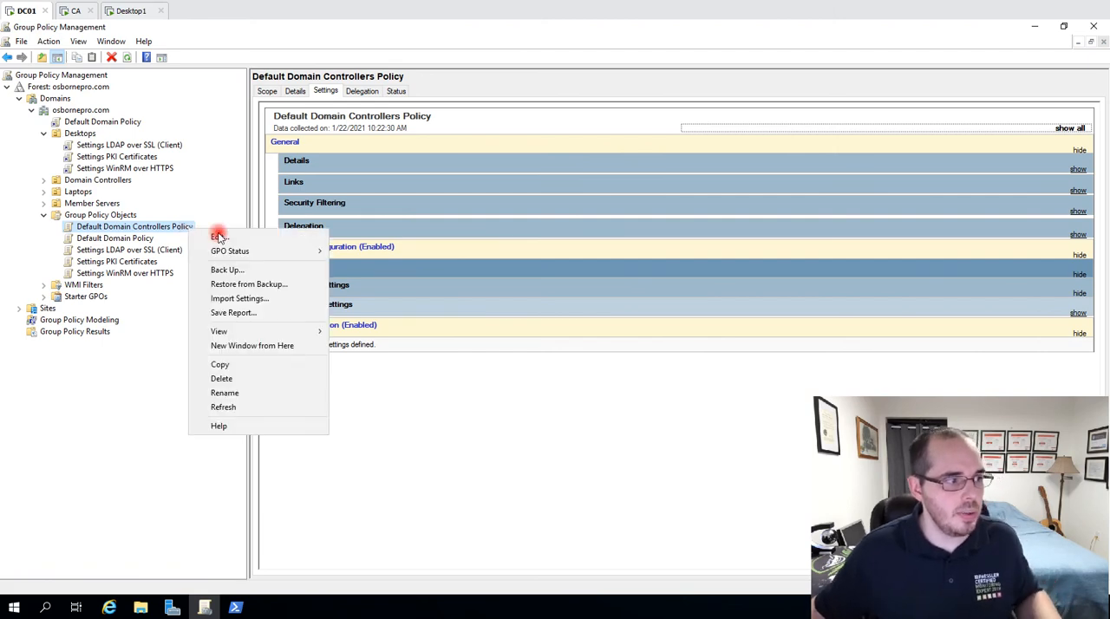
click(232, 232)
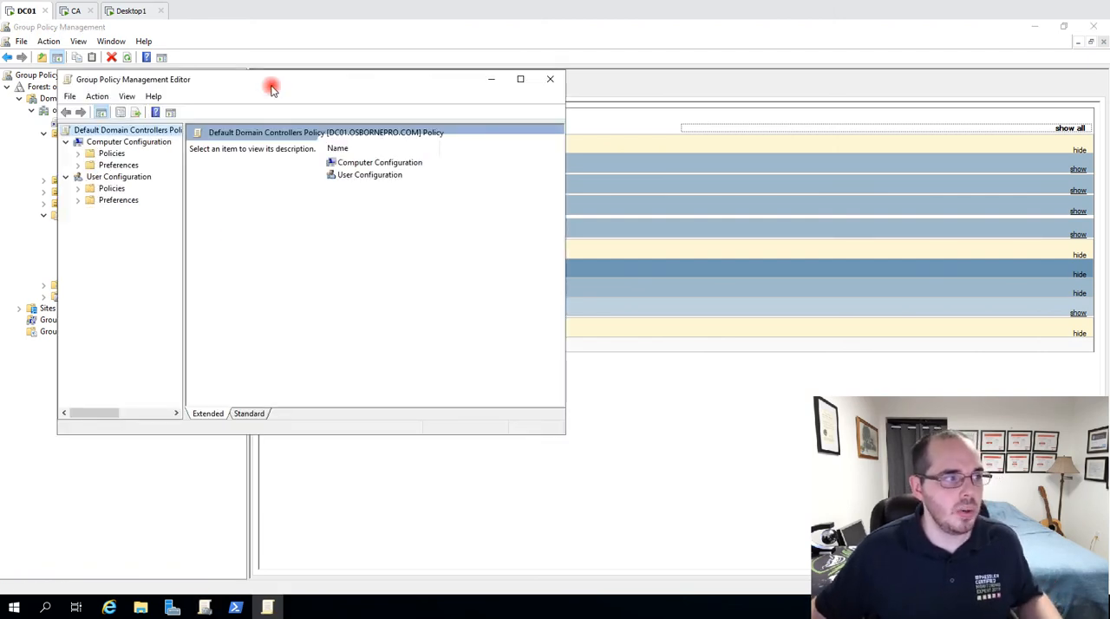
drag(278, 80, 398, 59)
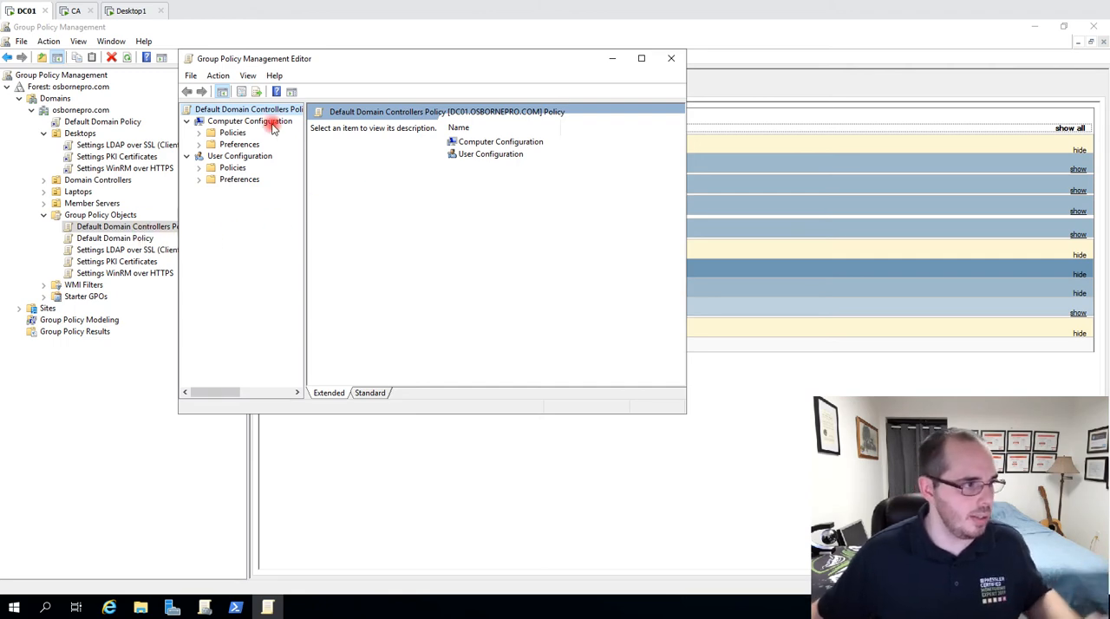
drag(343, 59, 373, 49)
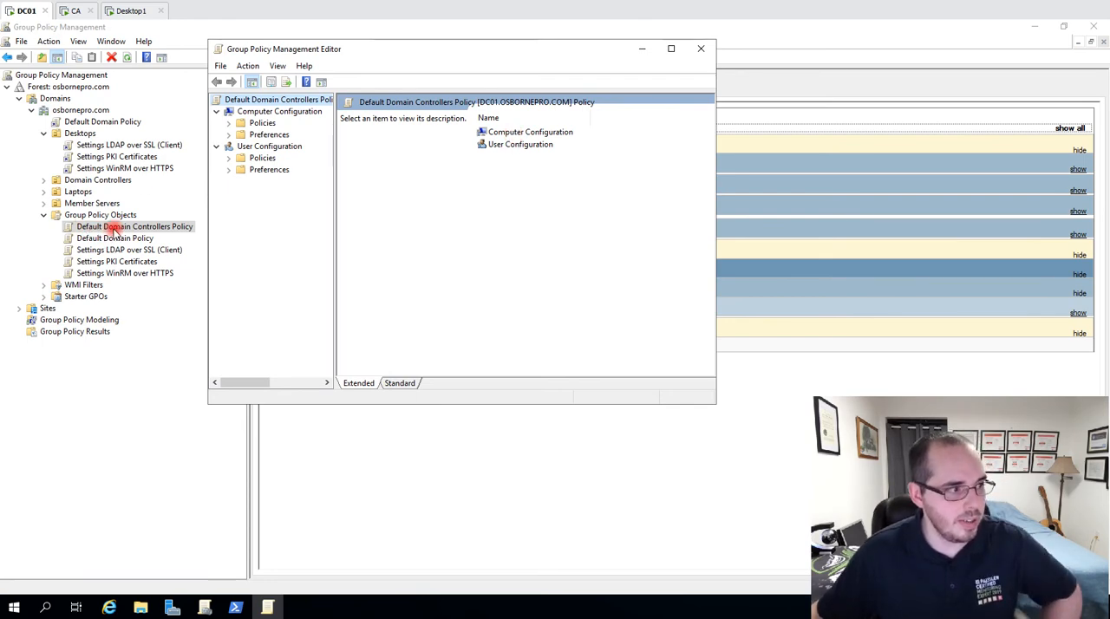
Open Security Options in Computer Configuration's Windows Settings, Security Settings, Local Policies and select "Domain controller: LDAP server signing requirements".
double_click(512, 132)
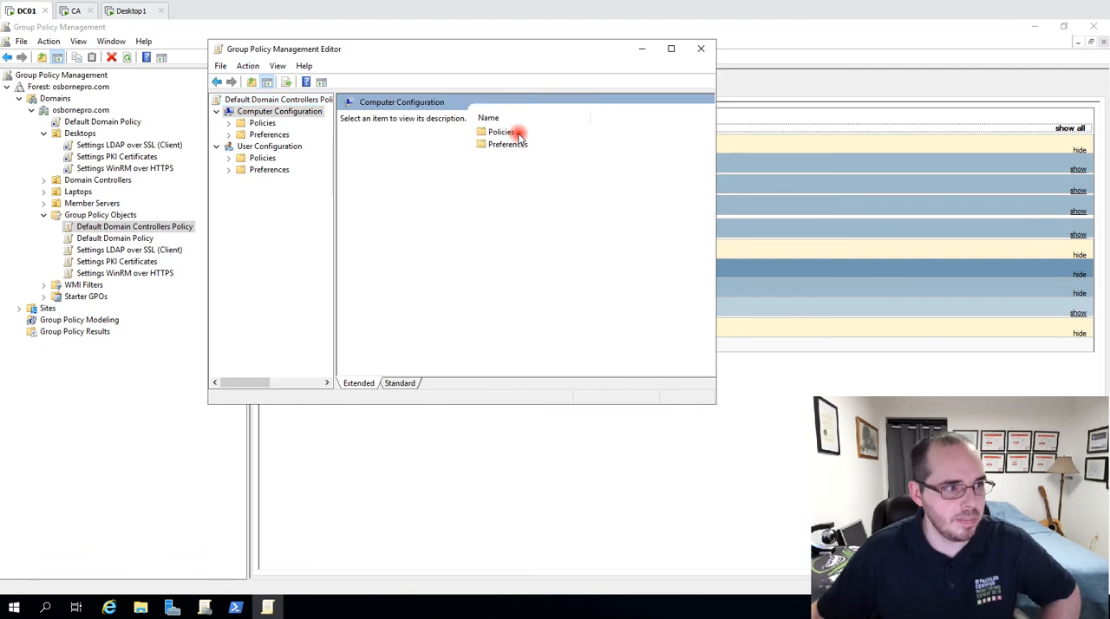
double_click(503, 133)
double_click(501, 144)
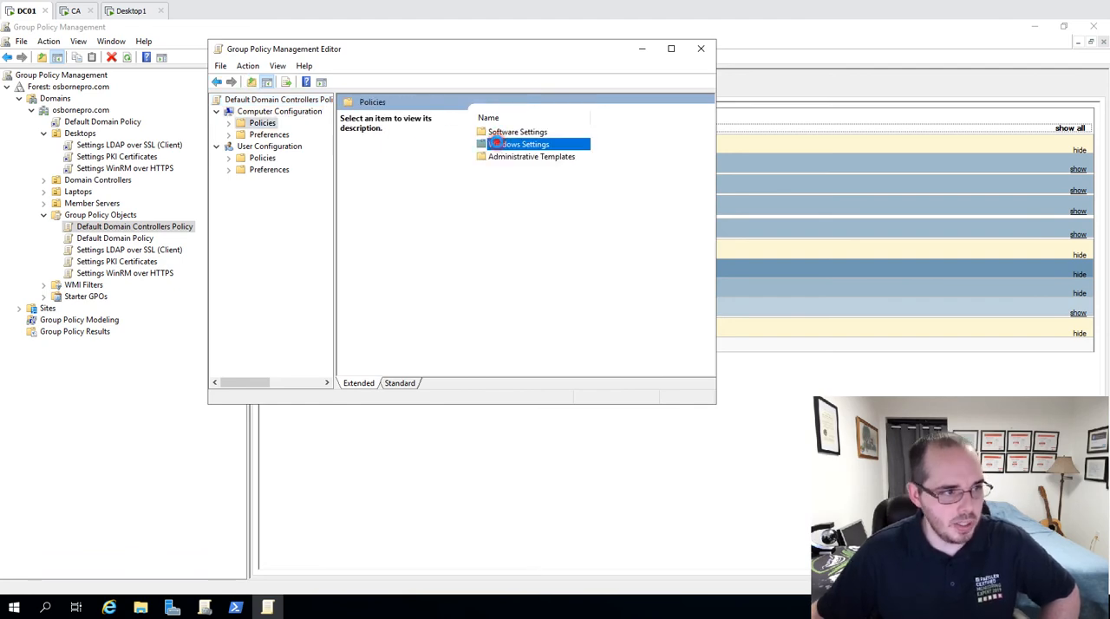
double_click(513, 169)
double_click(392, 128)
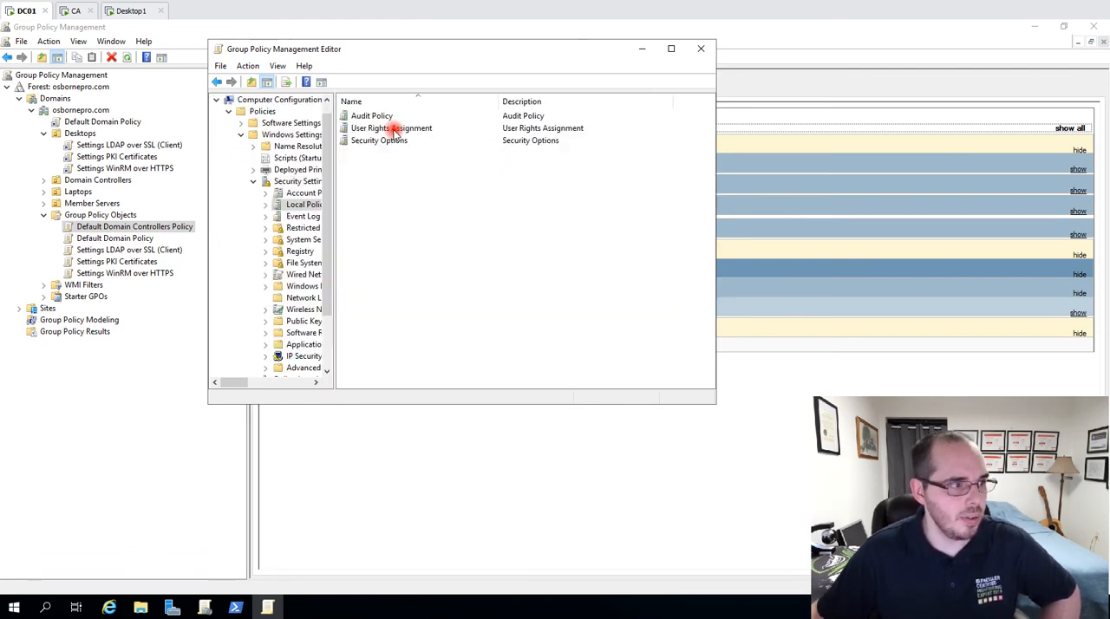
double_click(388, 143)
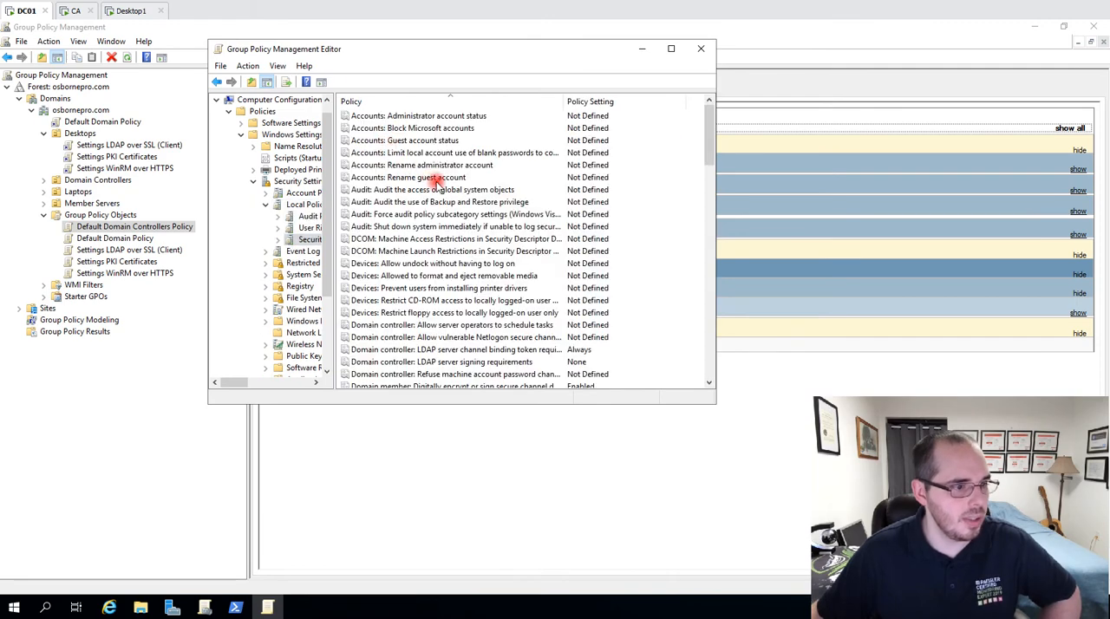
click(431, 177)
click(494, 363)
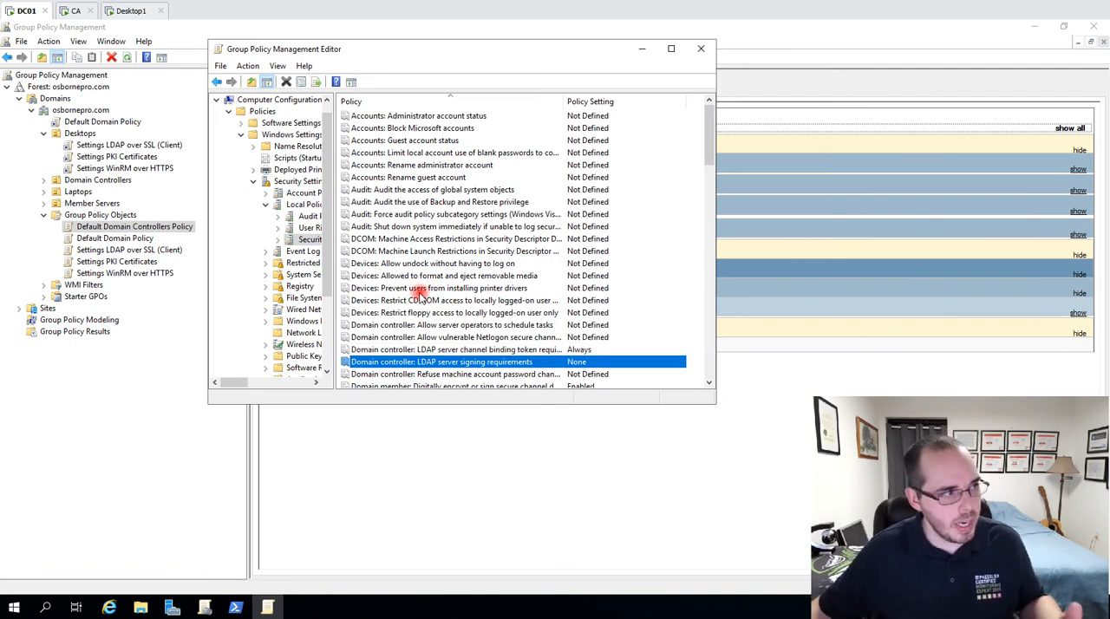
Switch to the Desktop1 machine and recheck its LDAP client signing requirements policy.
click(126, 12)
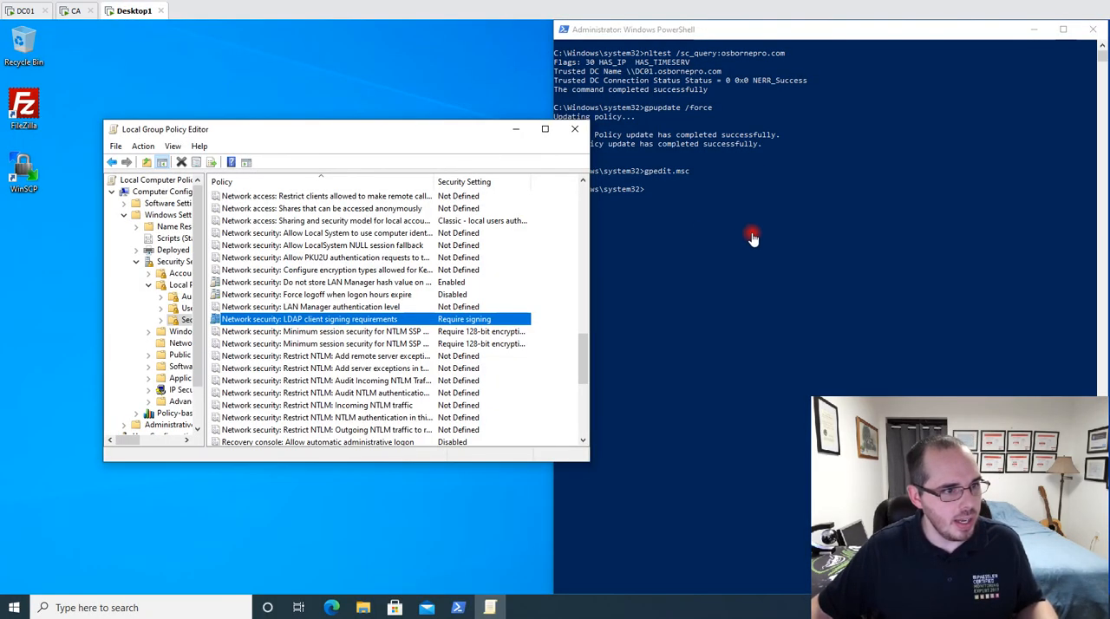
click(742, 209)
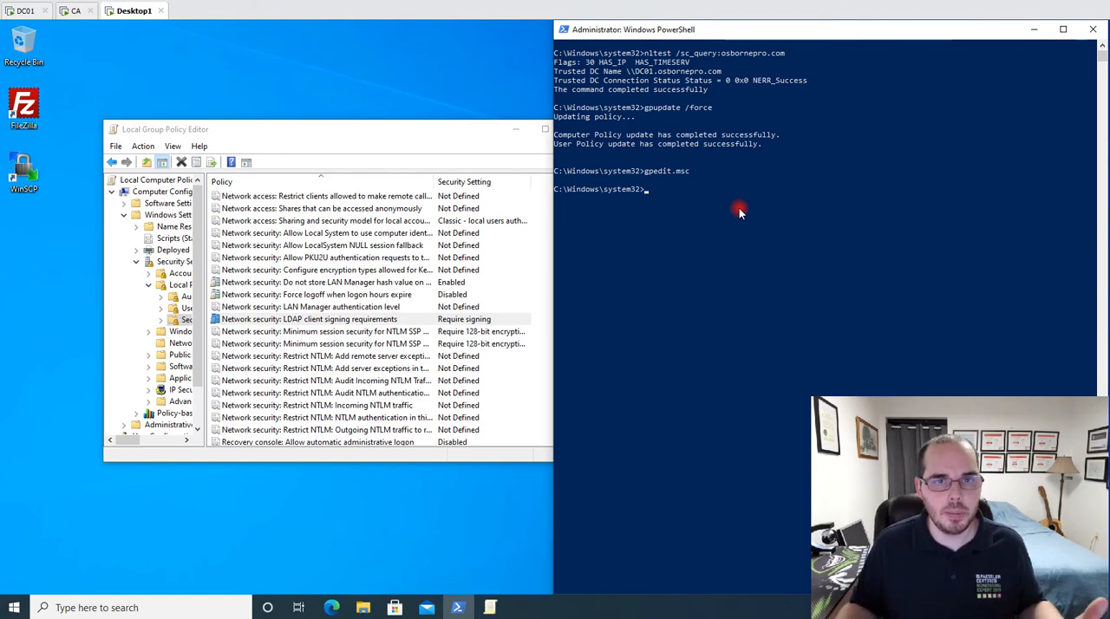
click(459, 319)
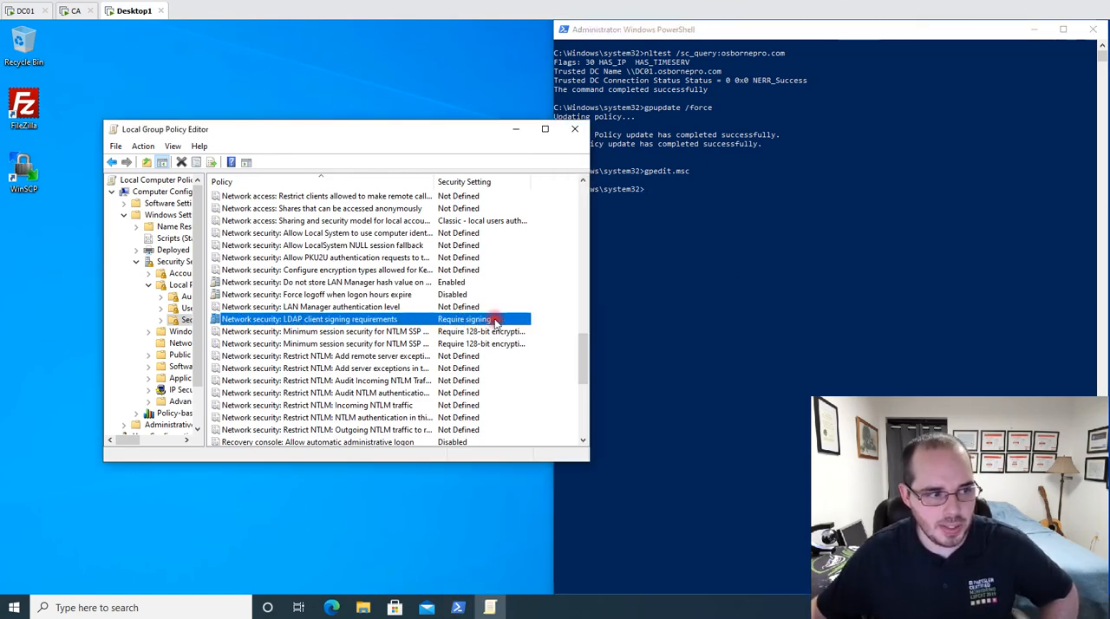
Query the domain trust from PowerShell with nltest /sc_query:osbornepro.com and highlight the command's output.
click(691, 234)
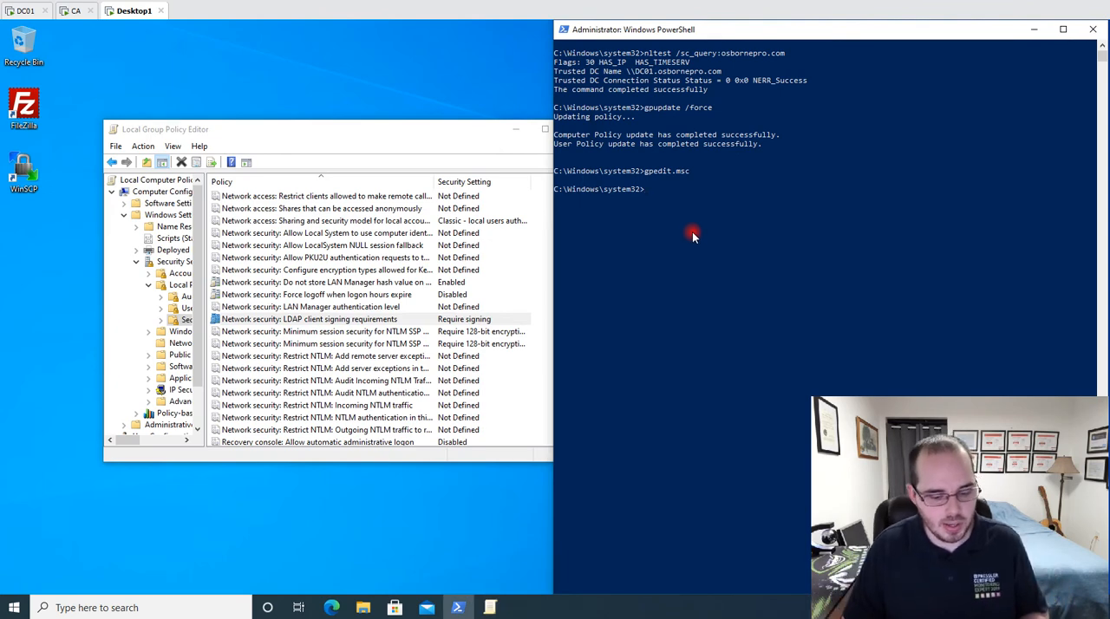
text(nltest)
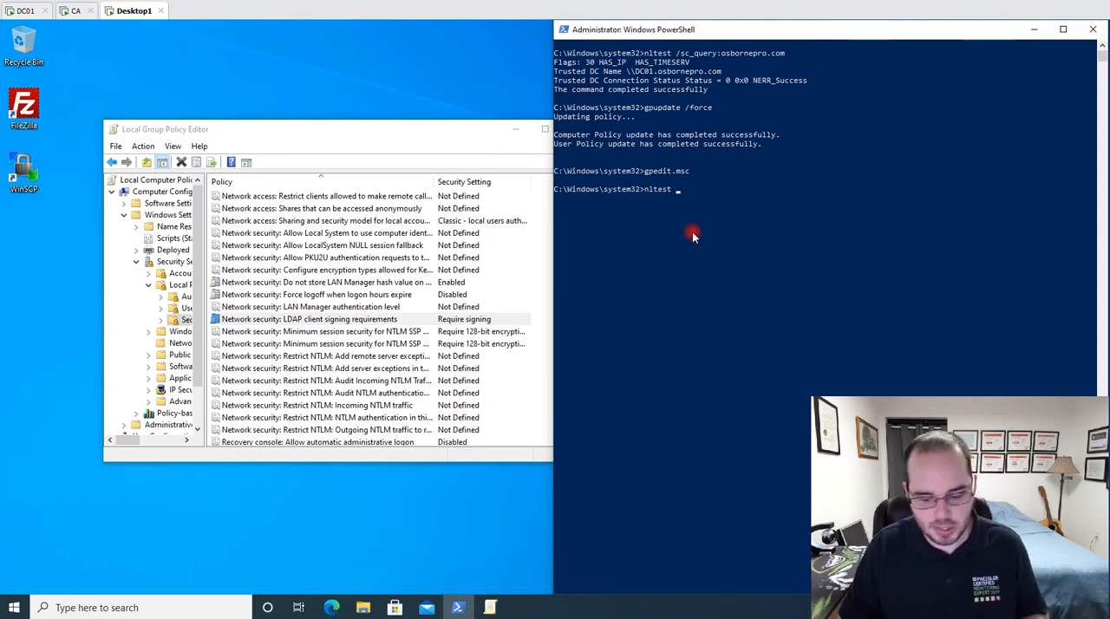
text( /sc_q)
text(uery:)
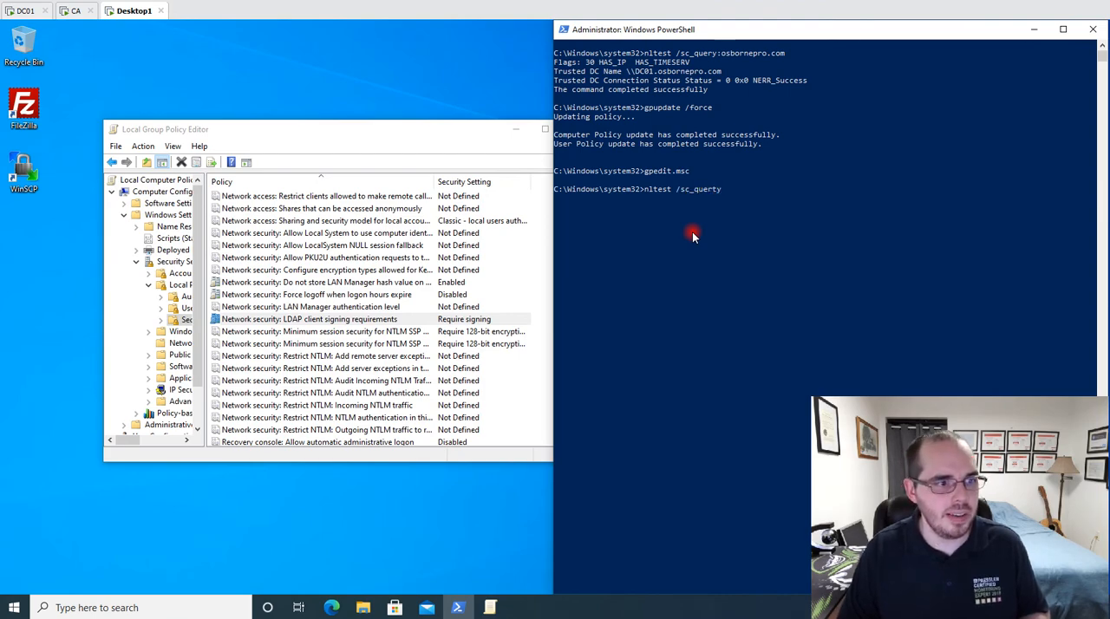
text(osbornepro.com)
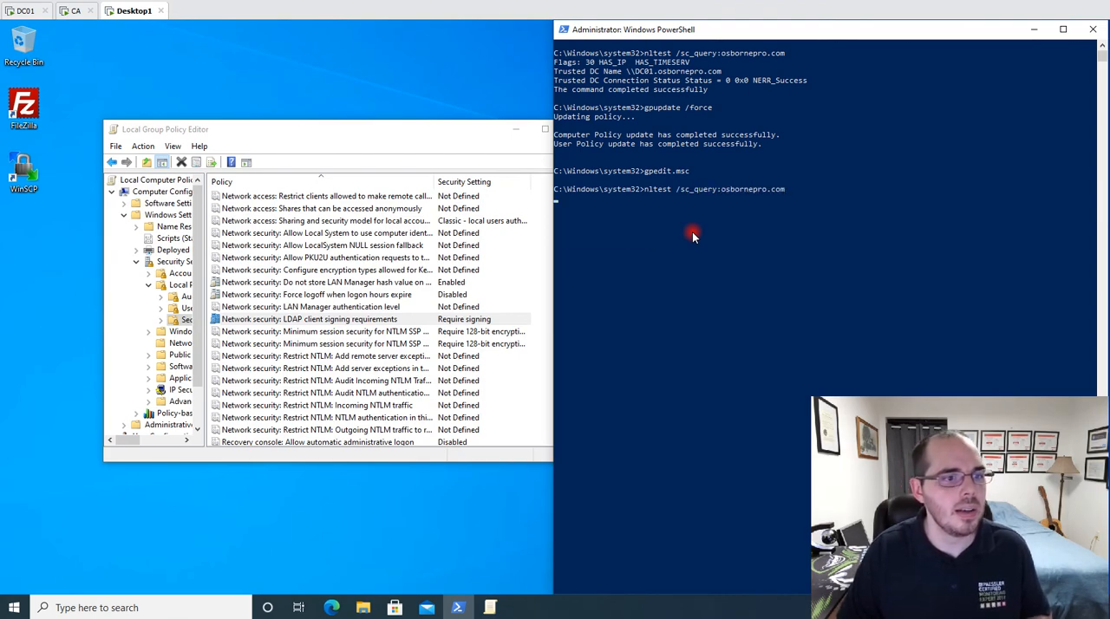
key(Return)
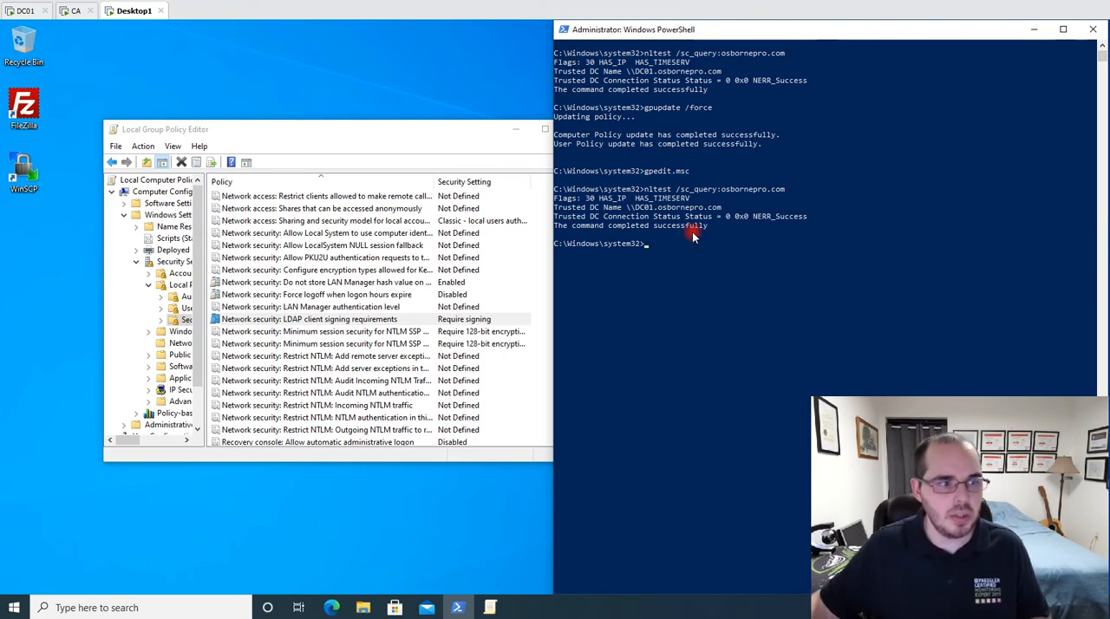
drag(716, 232, 543, 208)
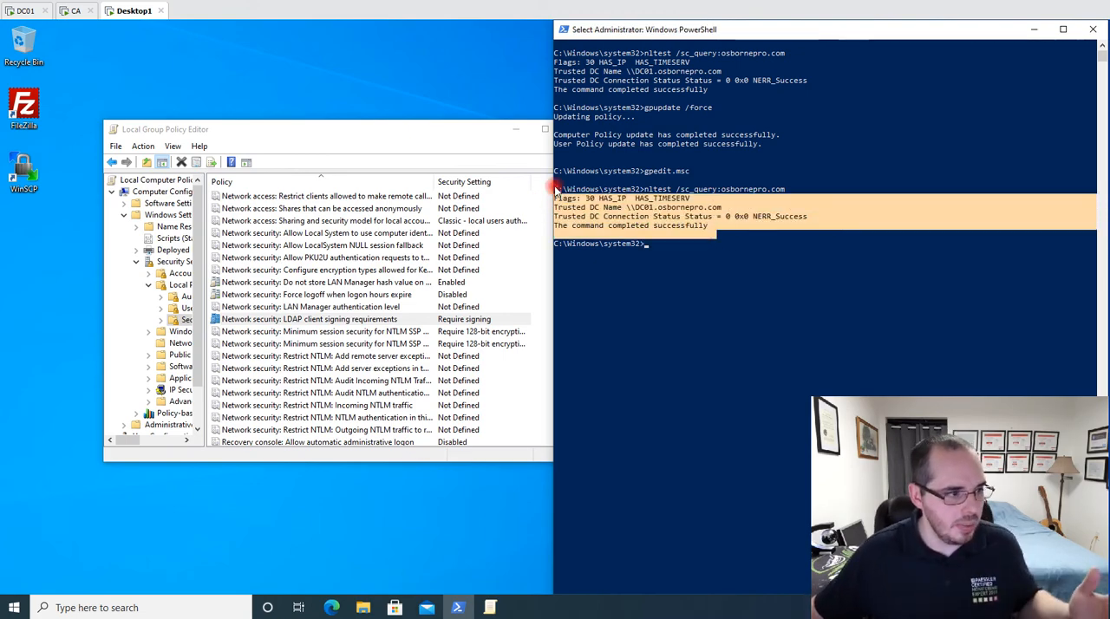
click(630, 208)
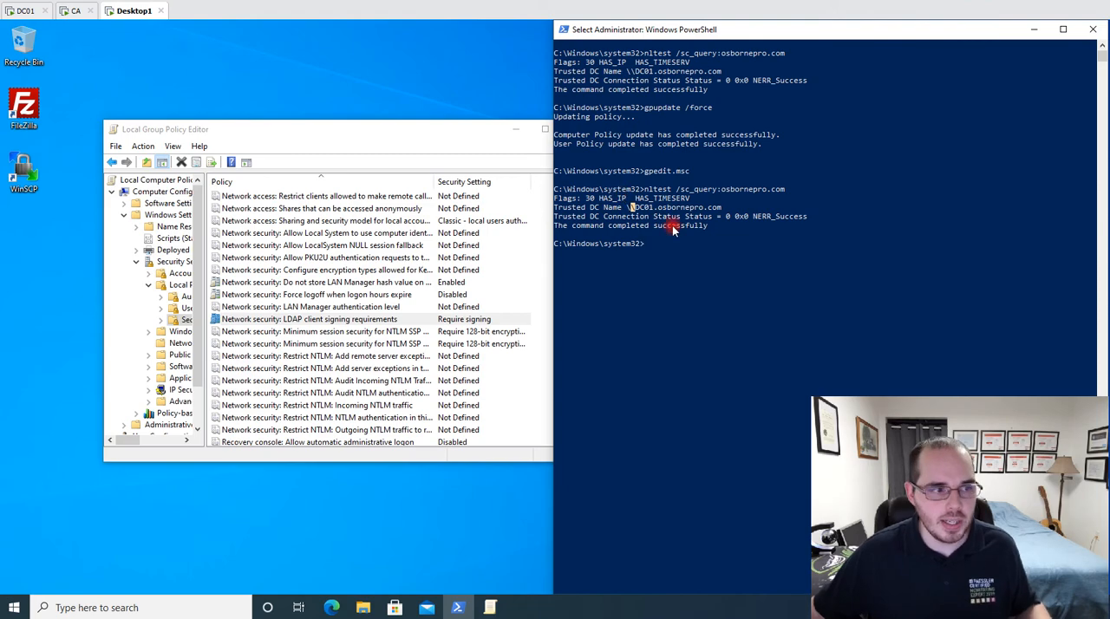
Return to the DC01 machine and move the policy editor clear of the Group Policy Objects list.
click(11, 9)
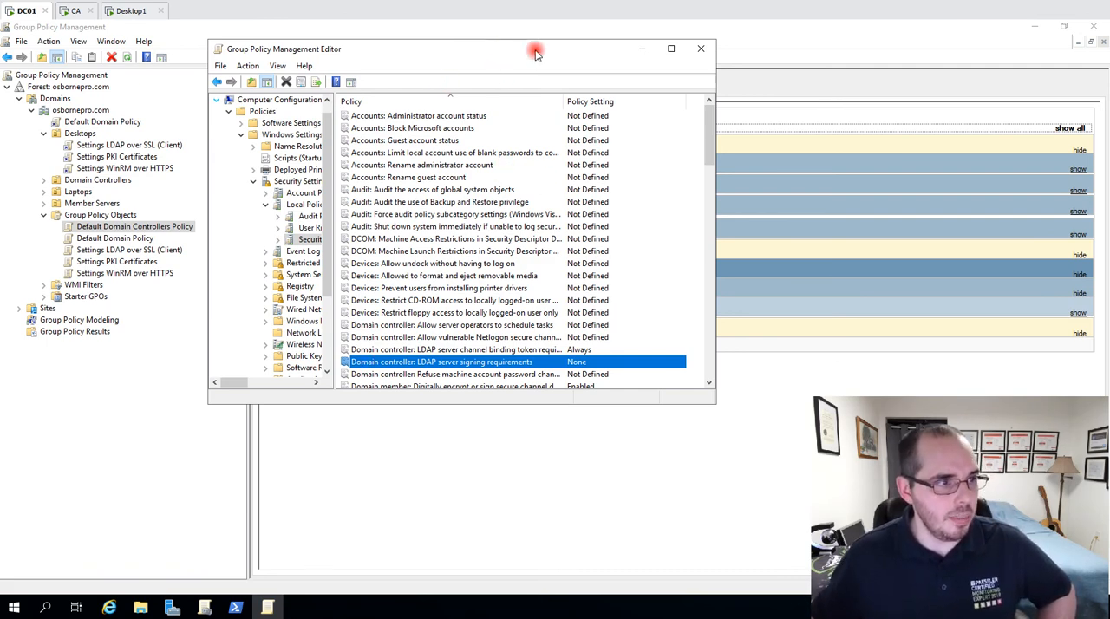
drag(535, 54, 565, 35)
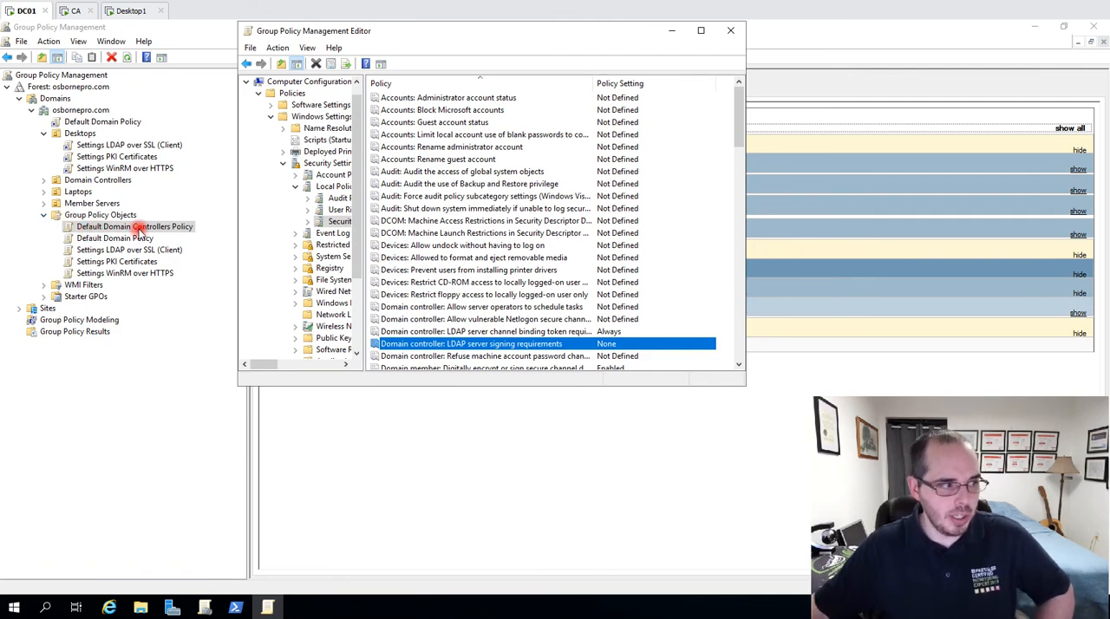
right_click(165, 228)
click(169, 237)
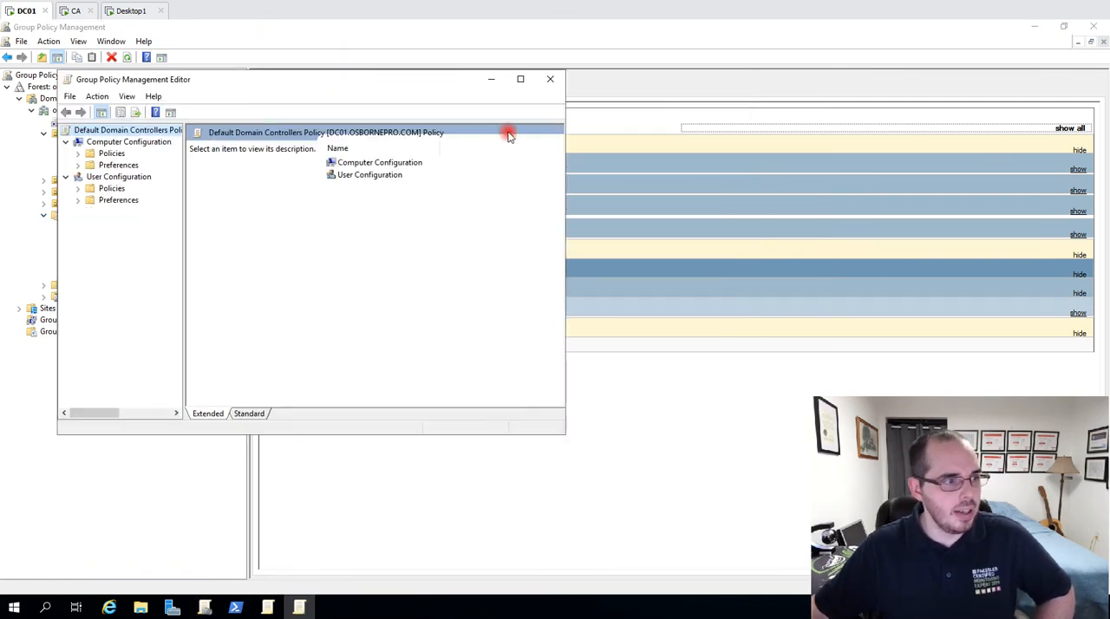
click(555, 75)
click(266, 606)
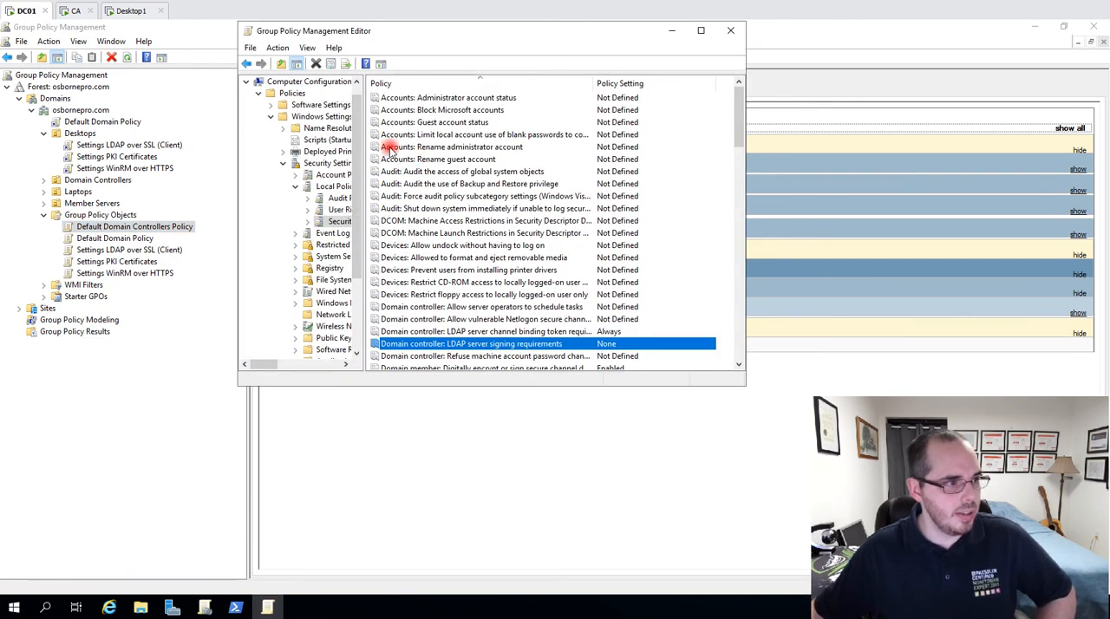
Open the "Domain controller: LDAP server signing requirements" policy and choose Require signing as its defined setting.
double_click(514, 347)
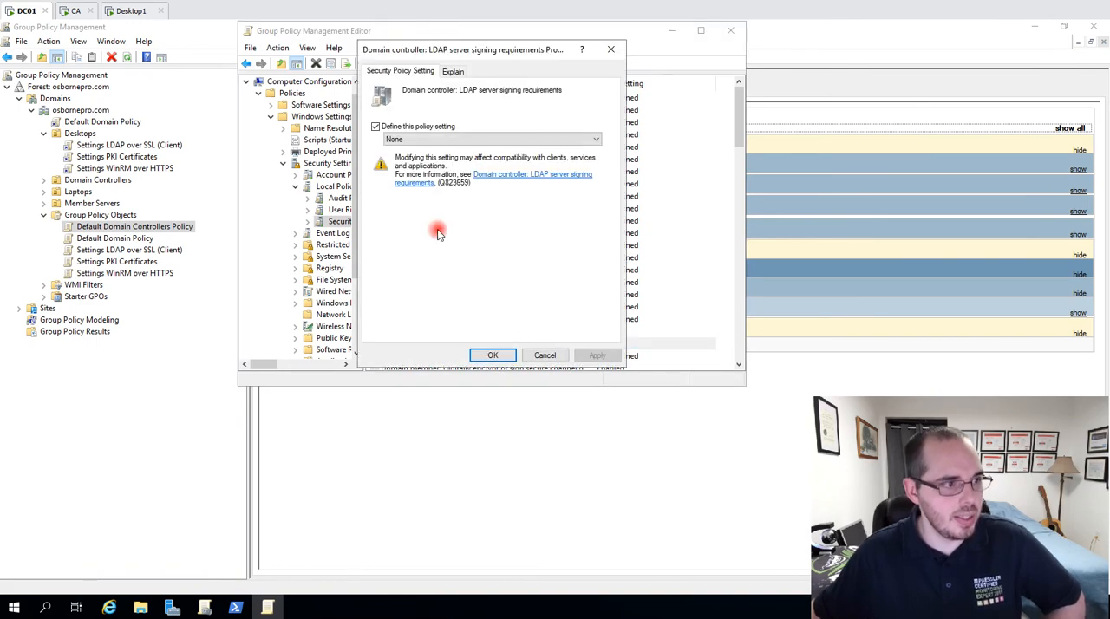
click(416, 126)
click(422, 140)
click(422, 161)
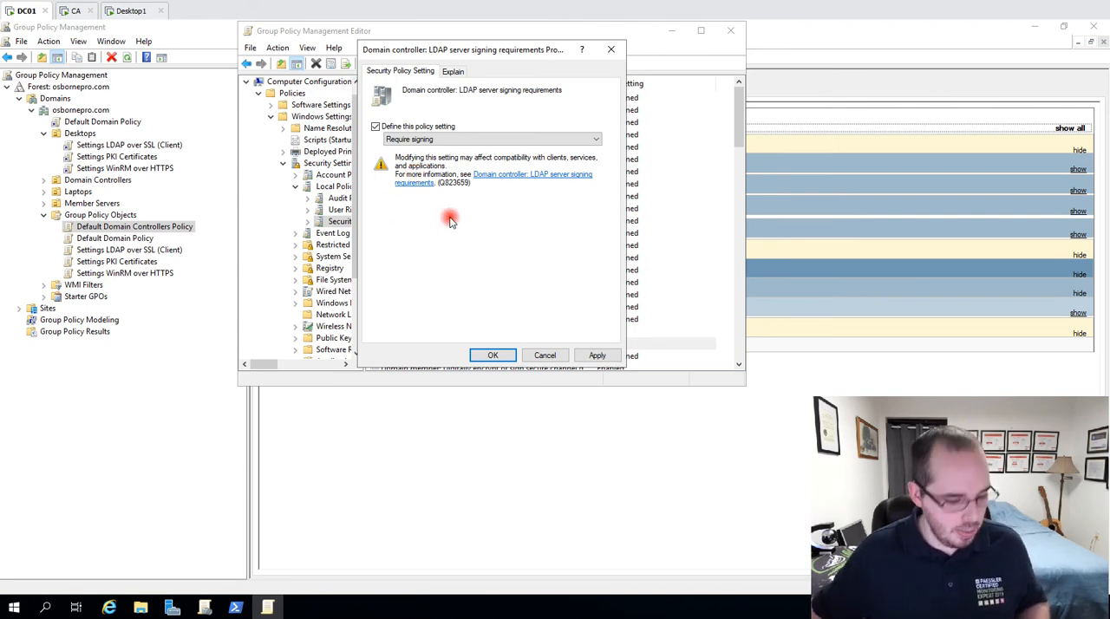
Switch to PowerShell on DC01 and launch the LDAP client by running ldp.exe.
click(236, 608)
click(657, 239)
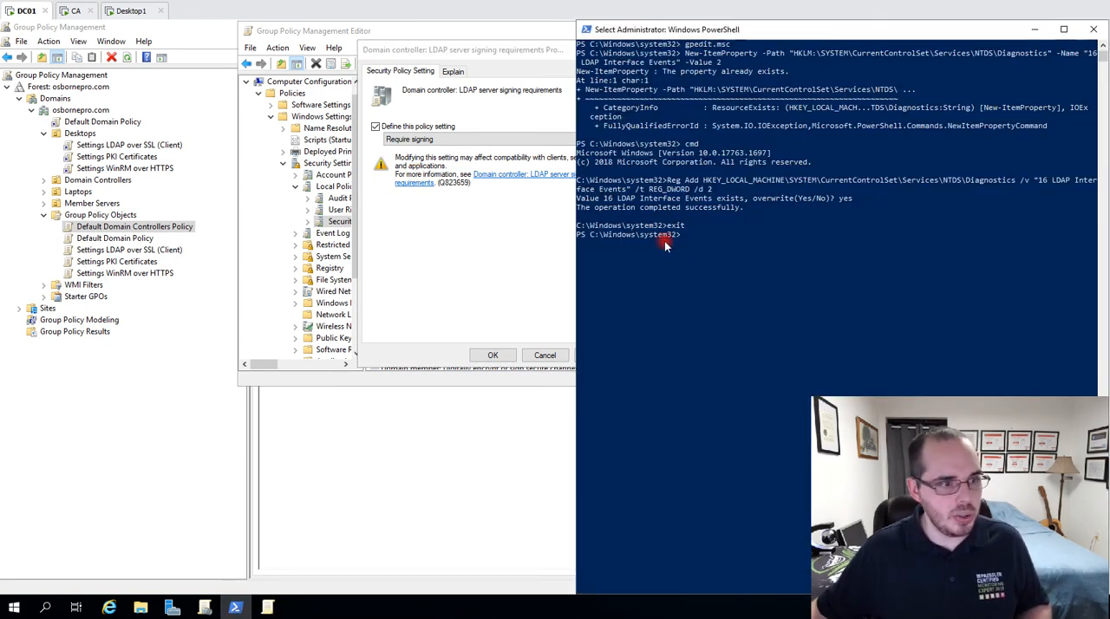
text(ldp.ex)
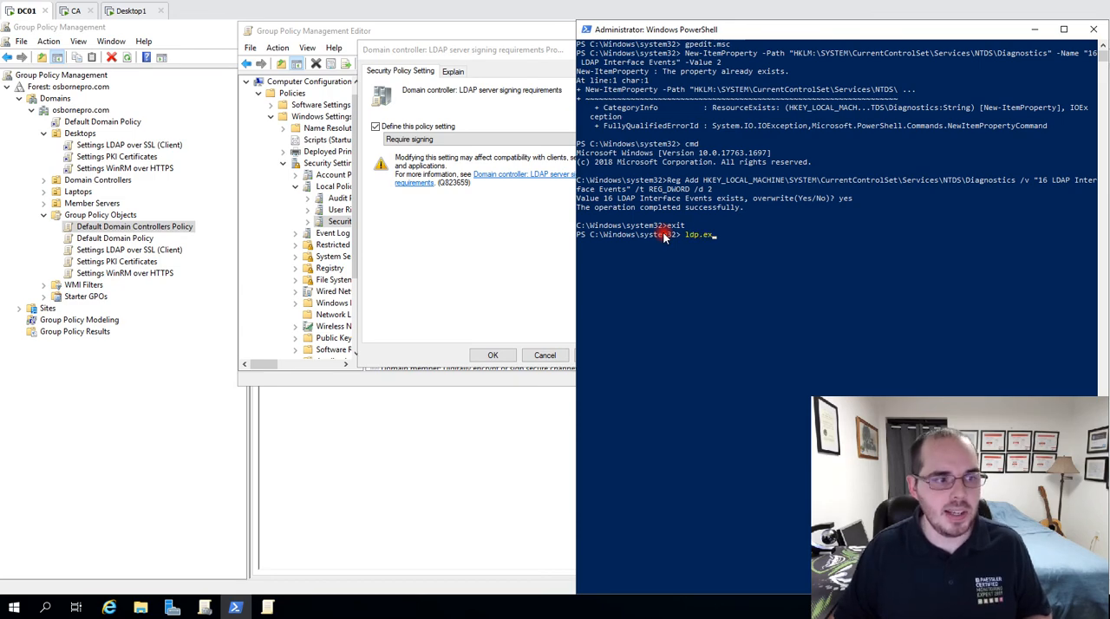
text(e)
key(Return)
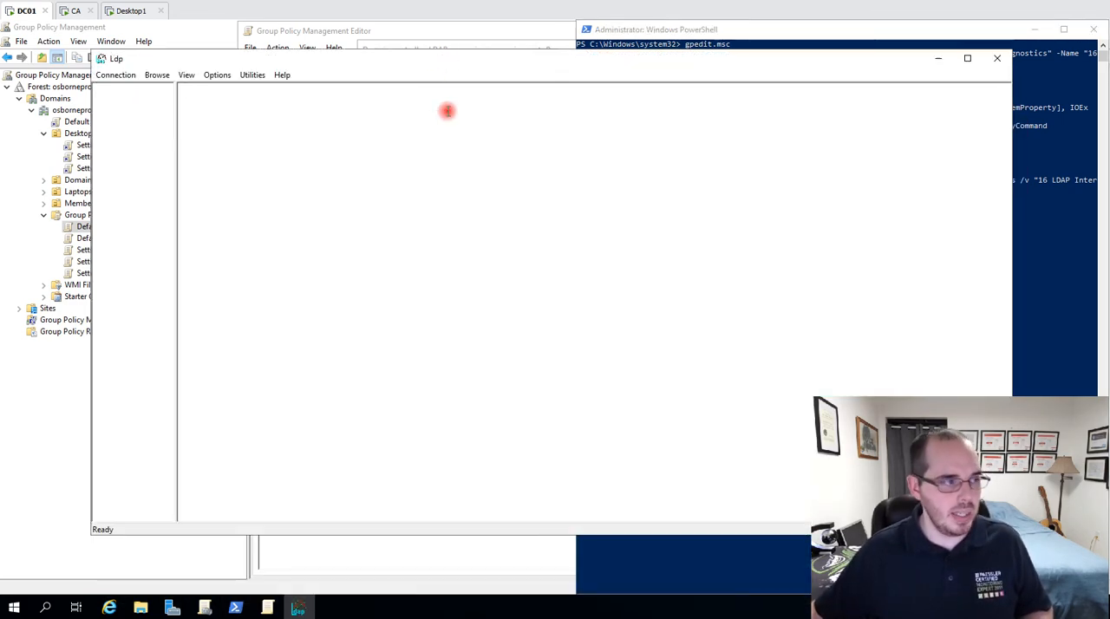
click(116, 77)
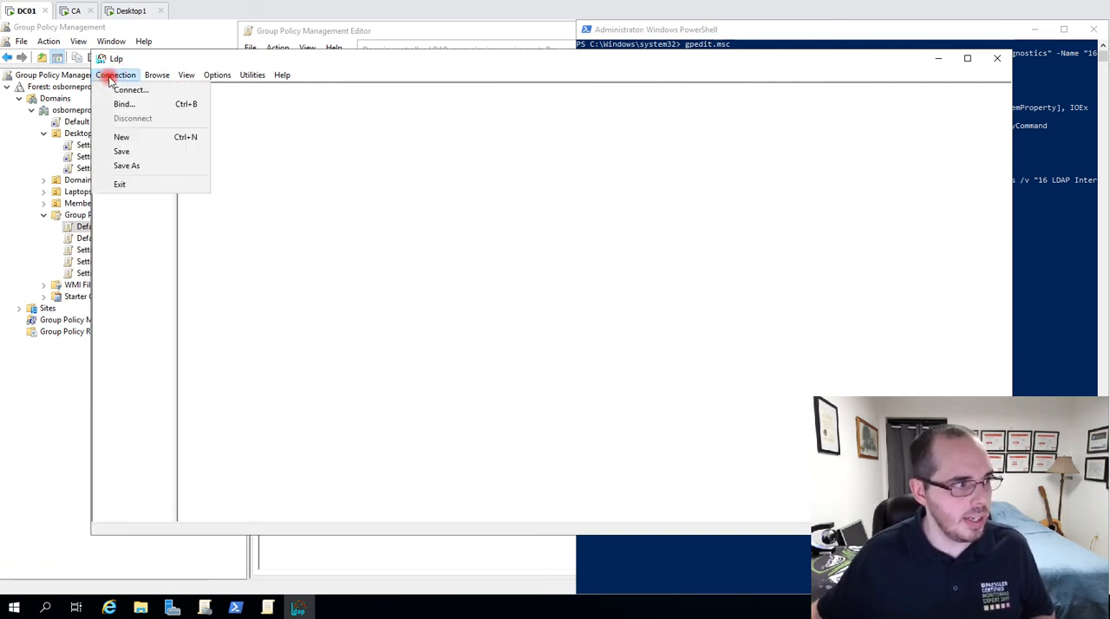
click(145, 90)
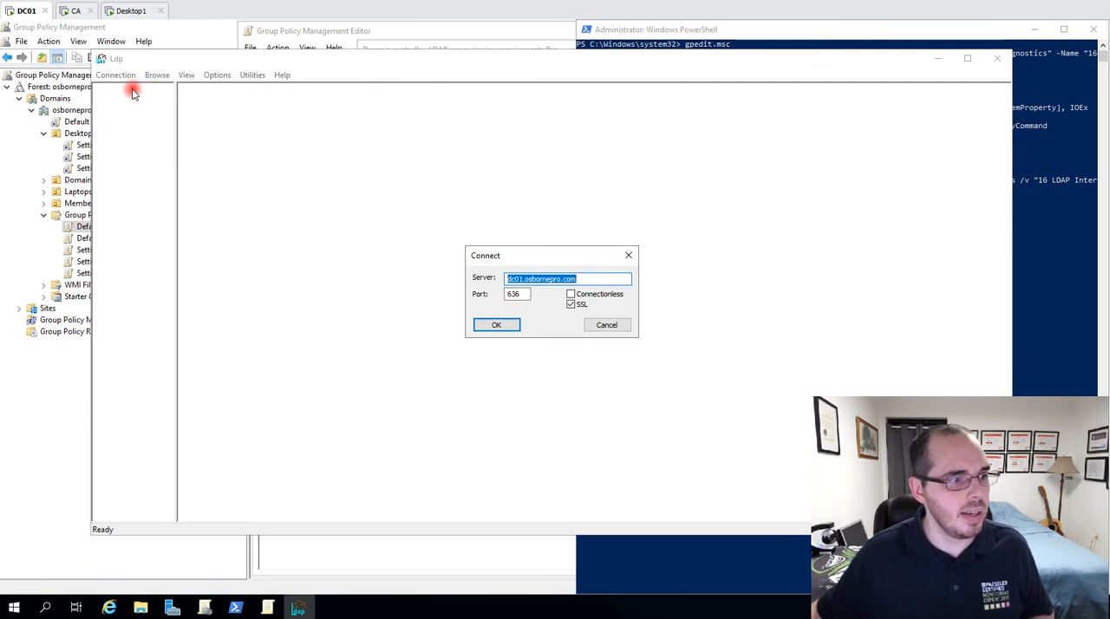
double_click(513, 294)
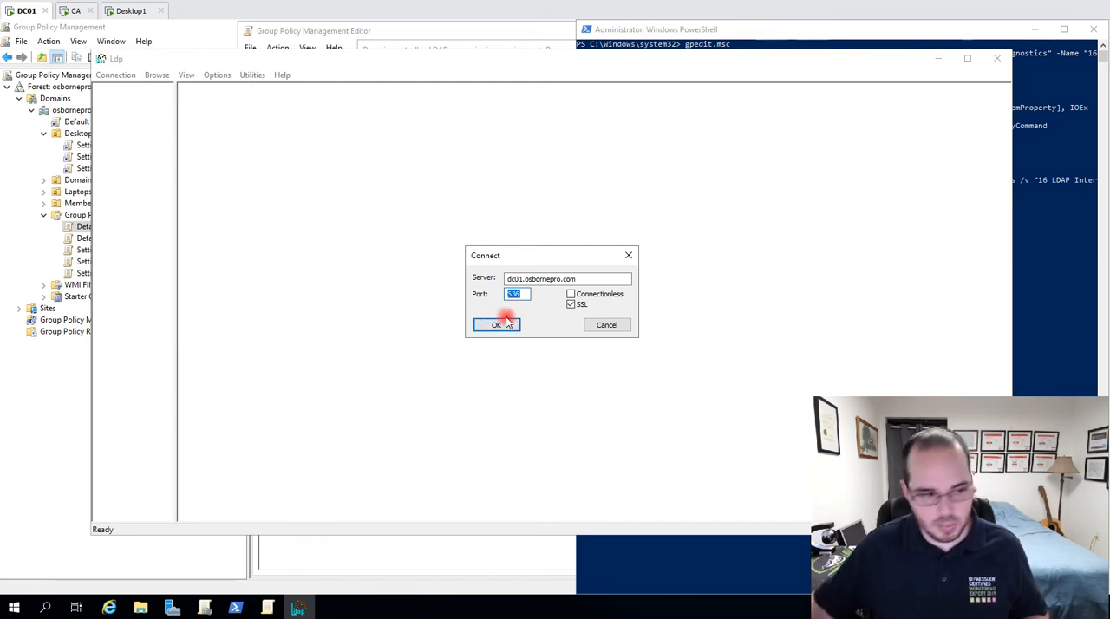
click(607, 326)
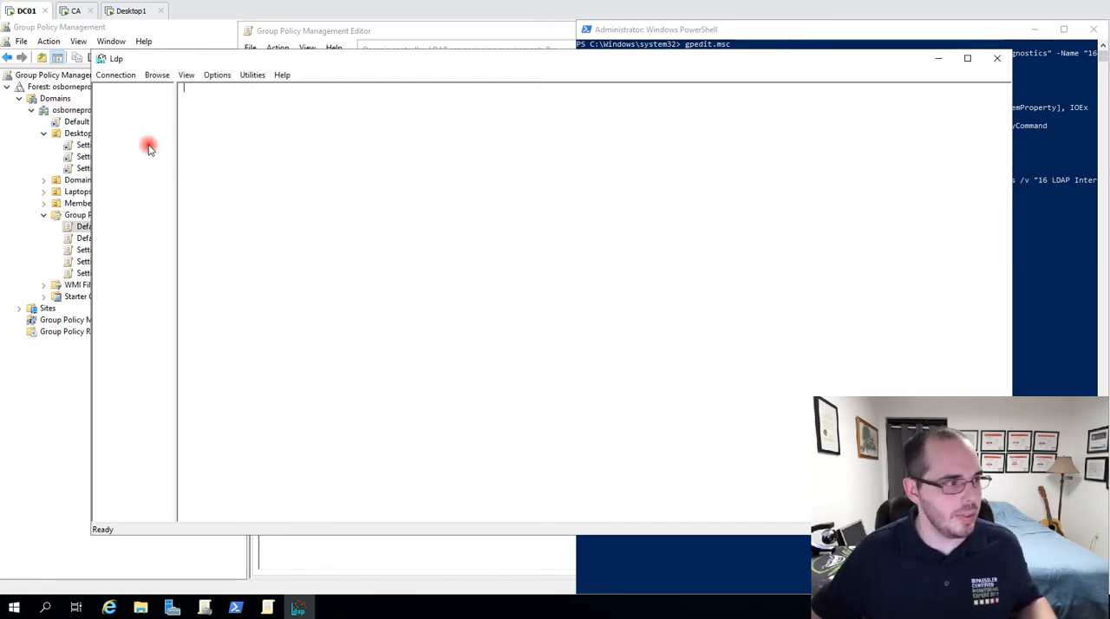
Bind to the directory with a simple bind, using the prefilled user and entering the account password.
click(124, 76)
click(144, 106)
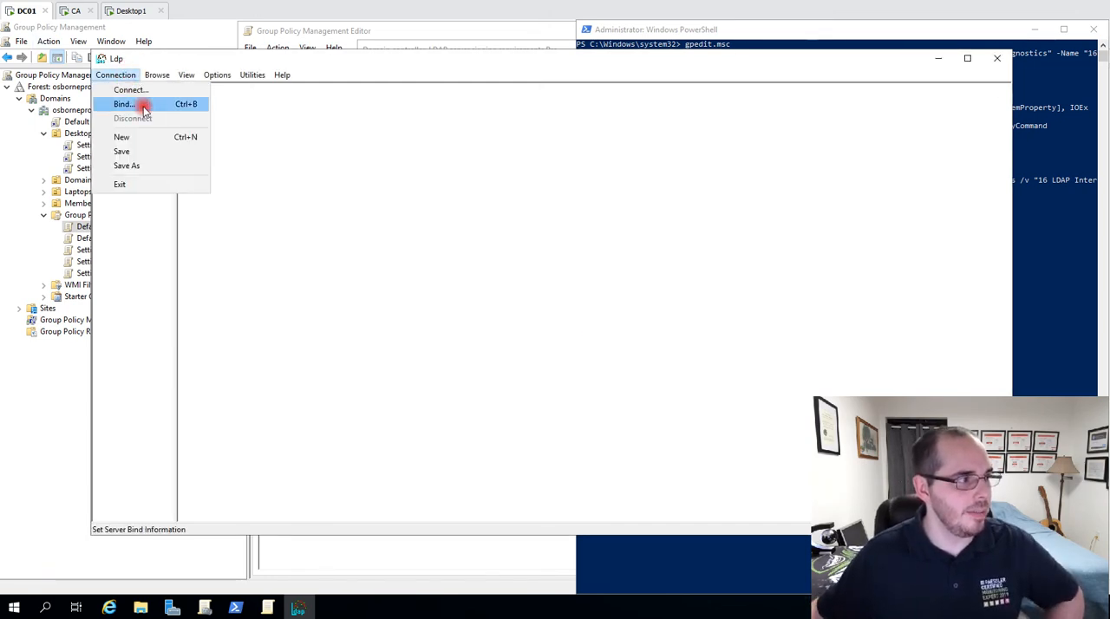
click(492, 318)
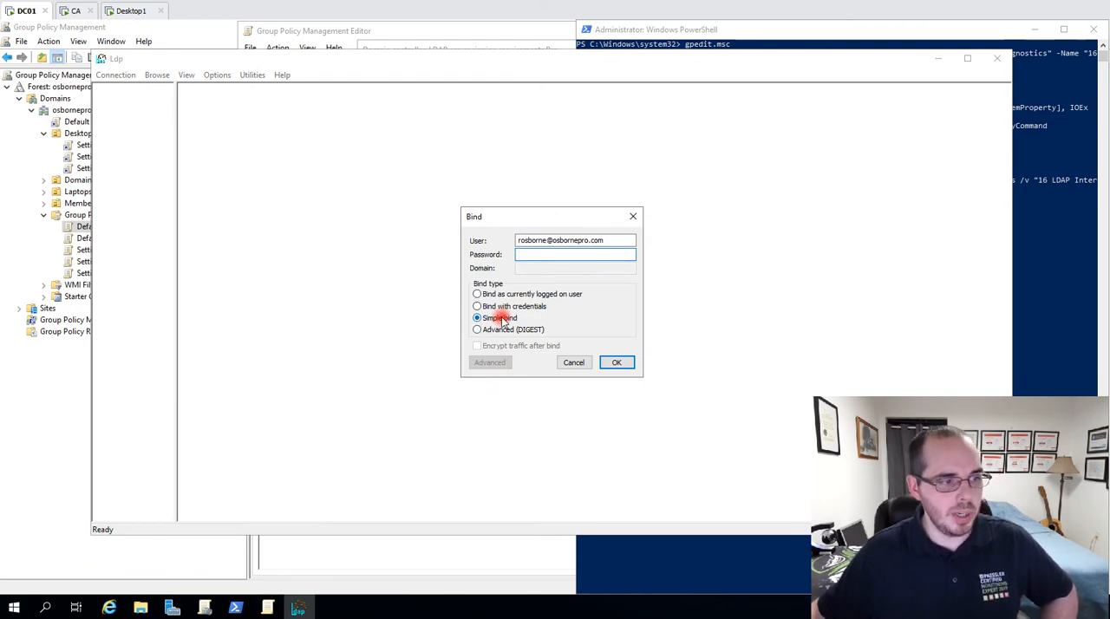
click(535, 253)
text(P•••)
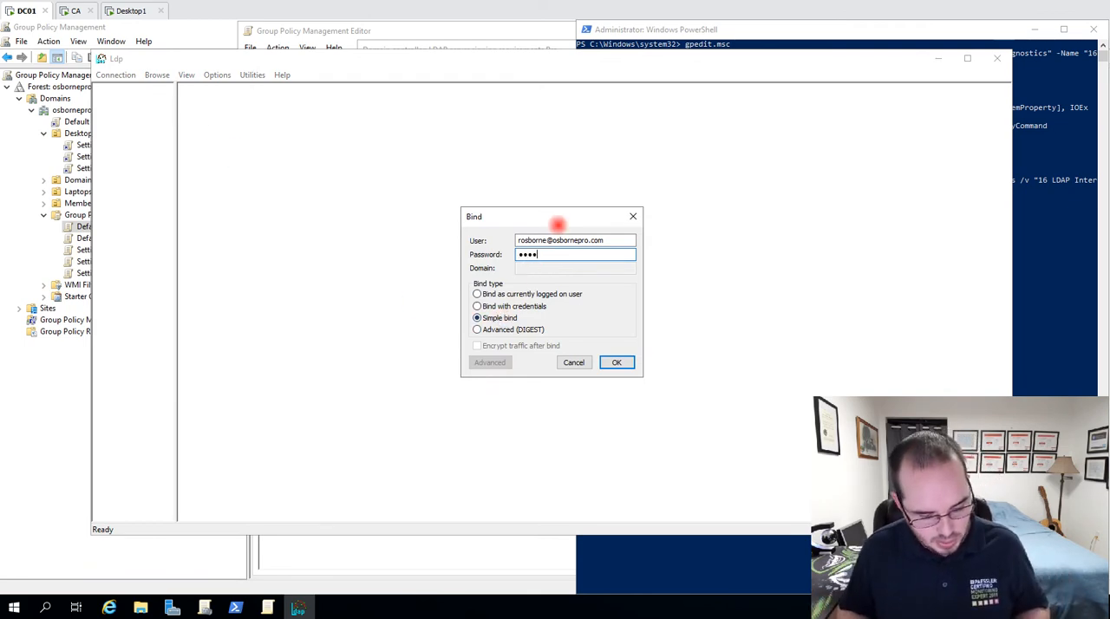
text(•••••••••)
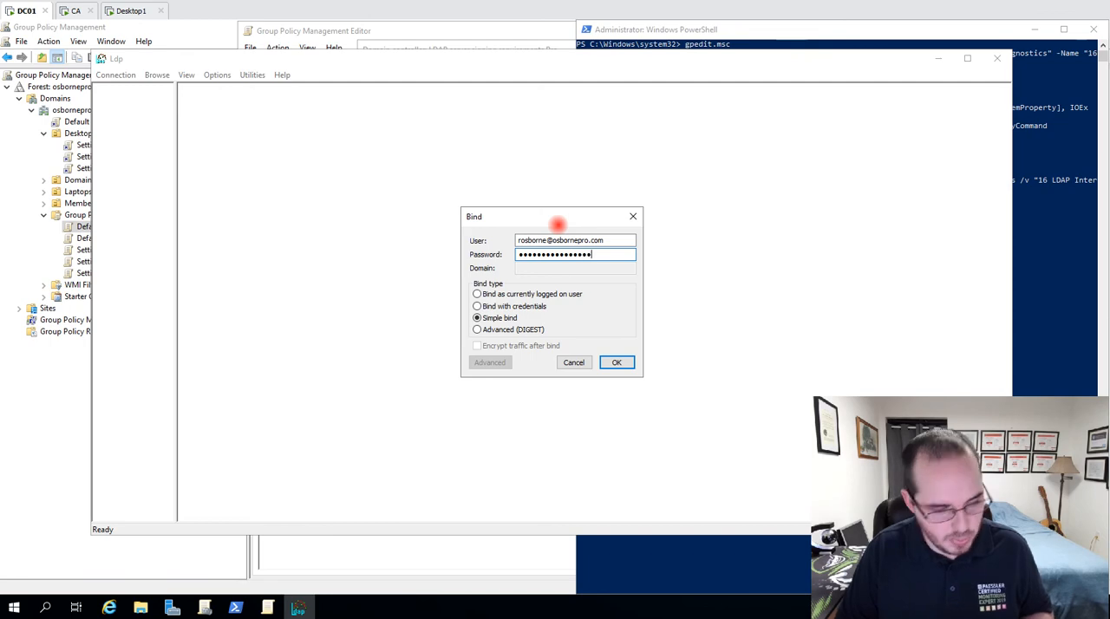
click(617, 362)
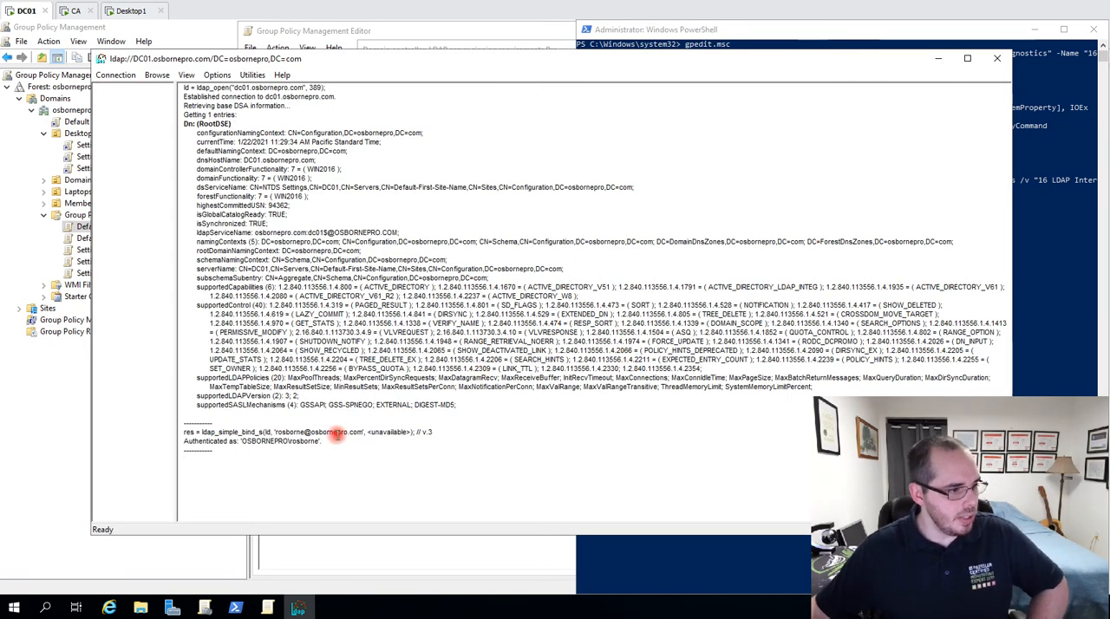
Highlight the ldap_simple_bind_s call and the authentication line at the end of the bind output.
drag(407, 441, 155, 436)
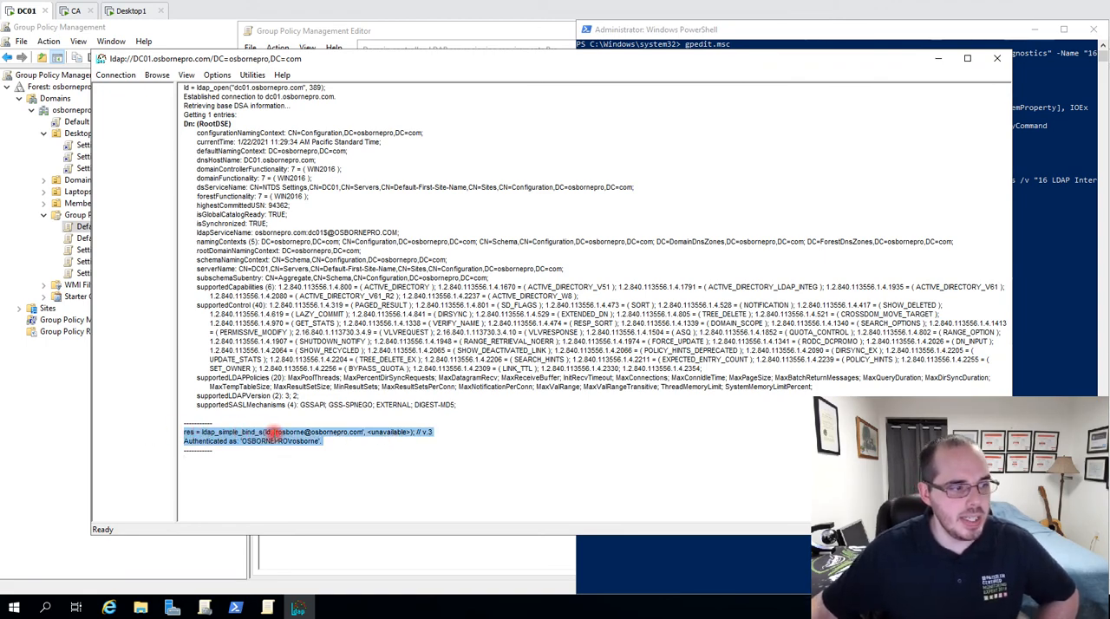
drag(271, 432, 363, 431)
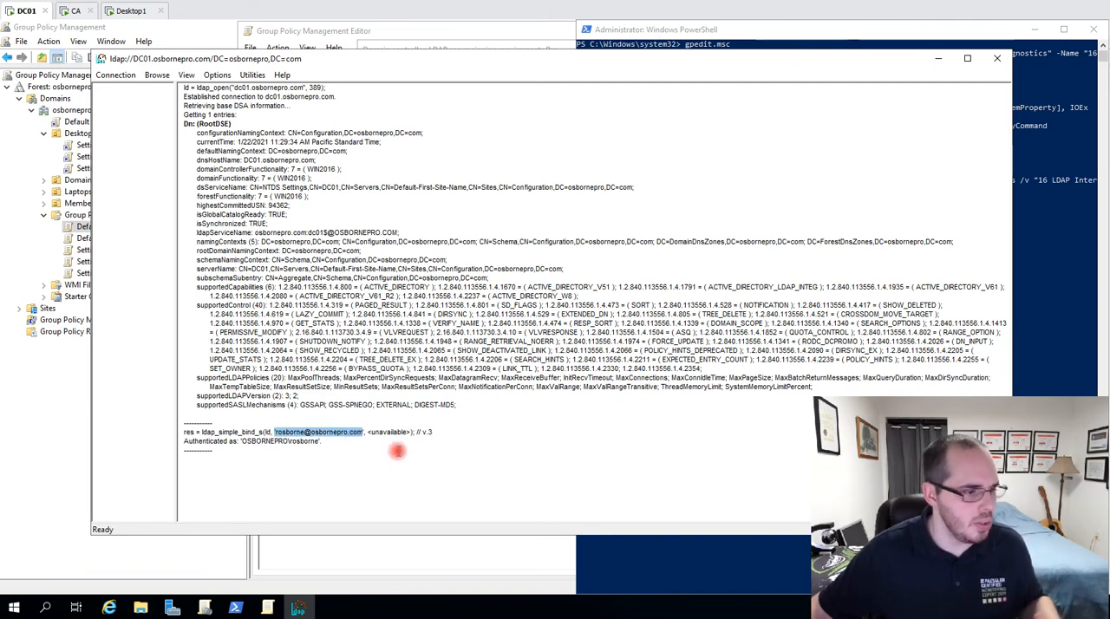
click(321, 445)
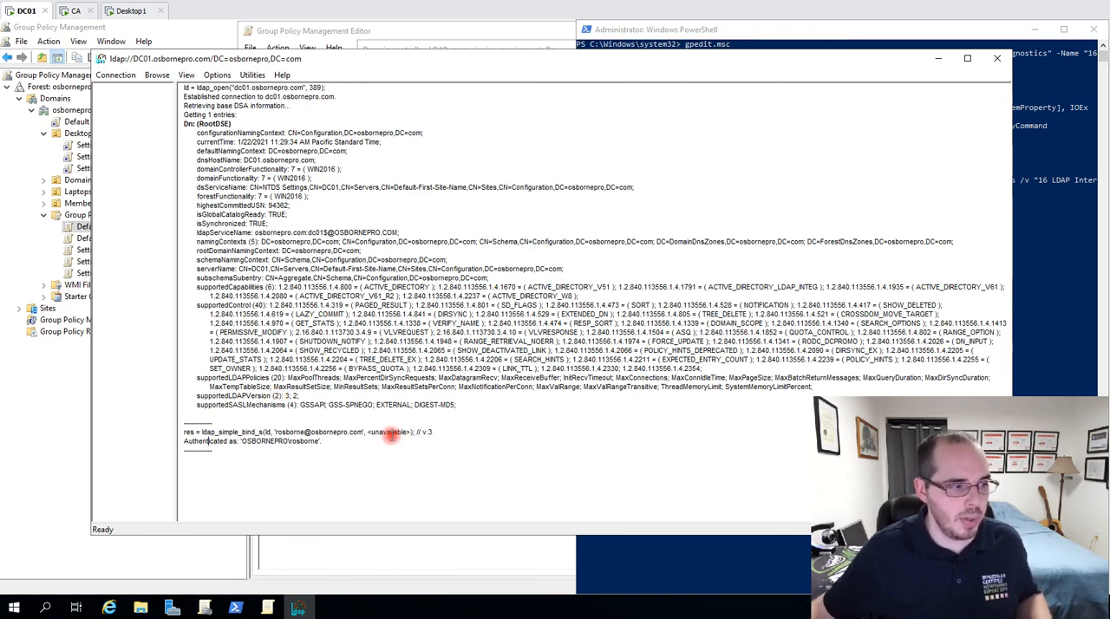
double_click(428, 432)
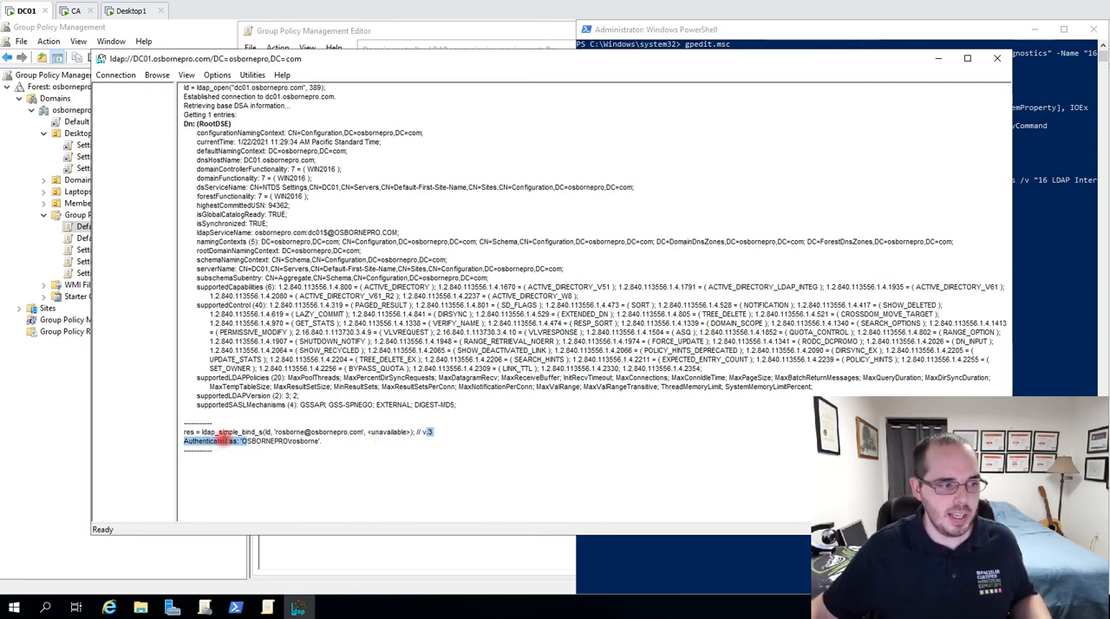
drag(132, 432, 132, 435)
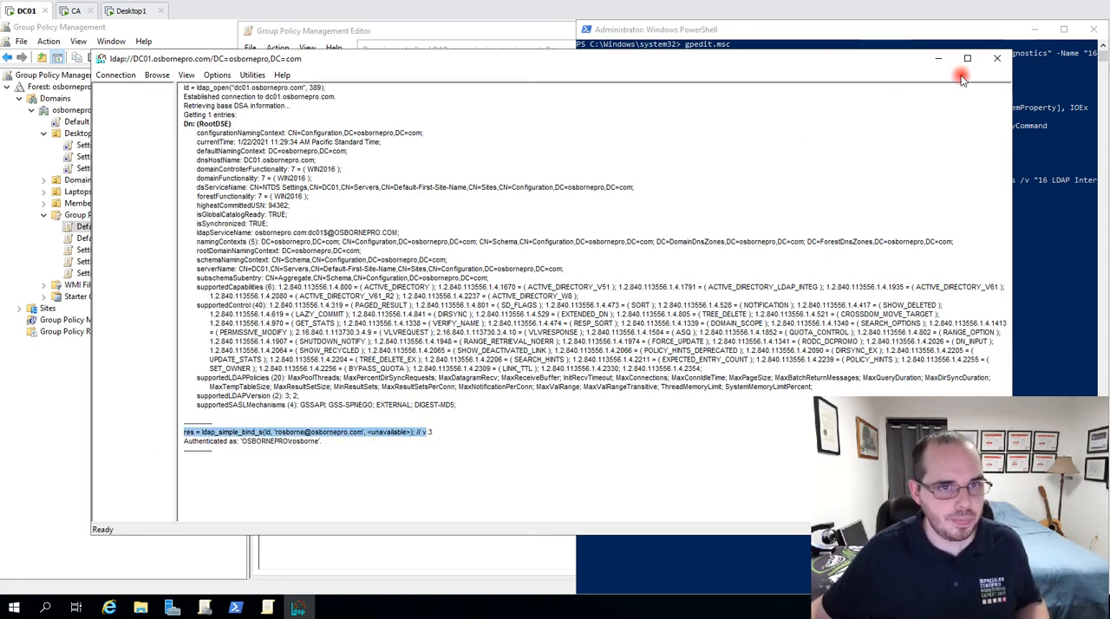
Minimize the Ldp window, then apply the Require signing setting for LDAP server signing and accept the setting change.
click(938, 58)
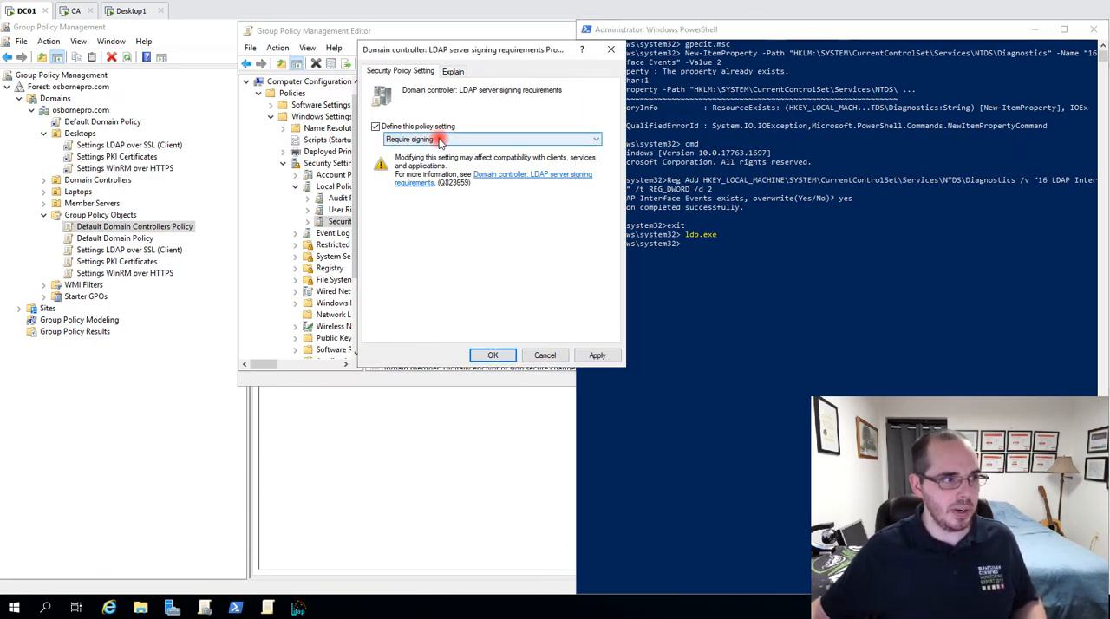
click(495, 355)
click(463, 252)
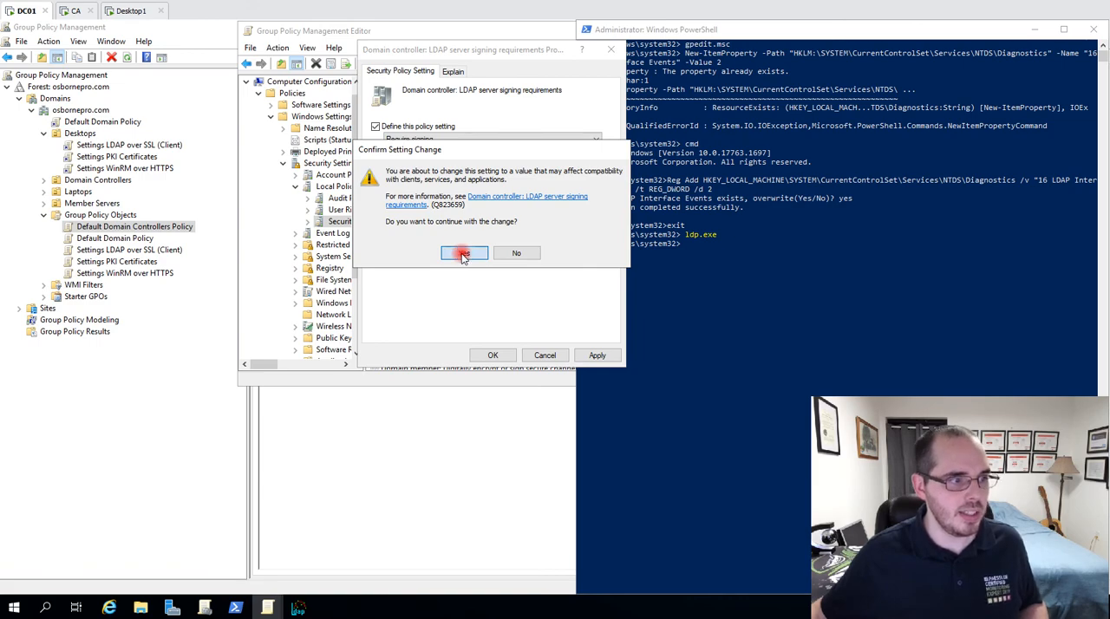
Force a Group Policy refresh on DC01 by running gpupdate /force in PowerShell.
click(772, 265)
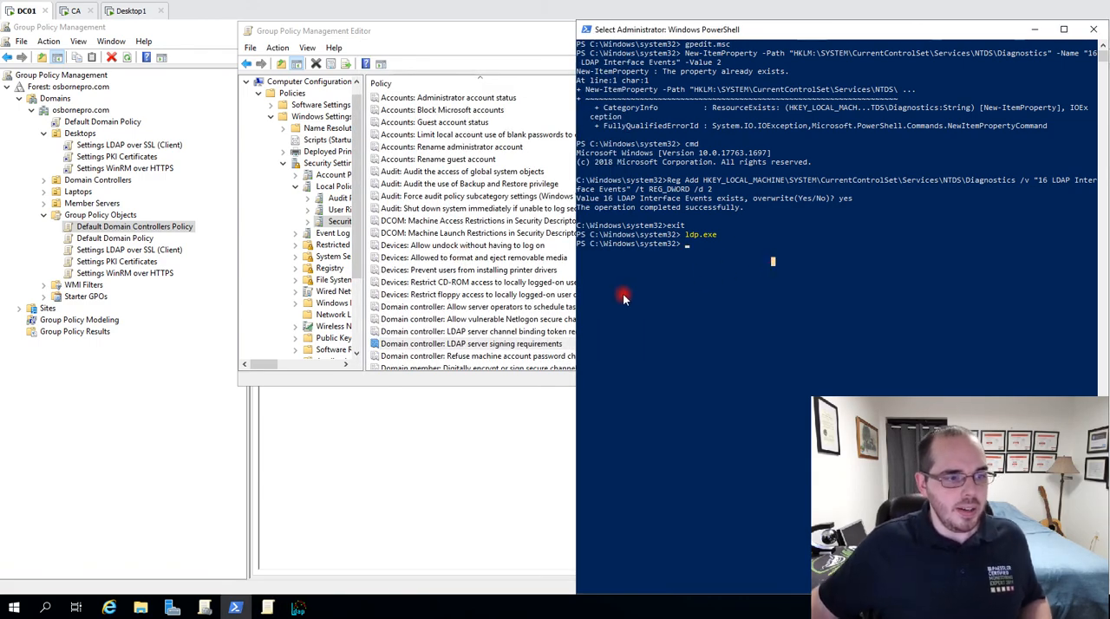
text(gpupdate /force)
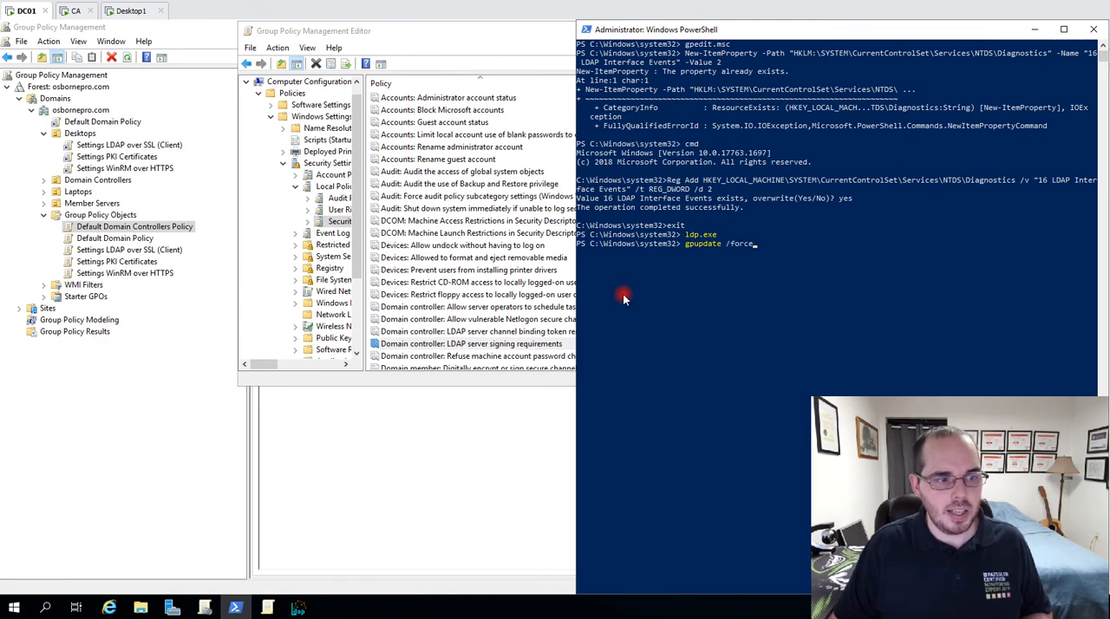
key(Return)
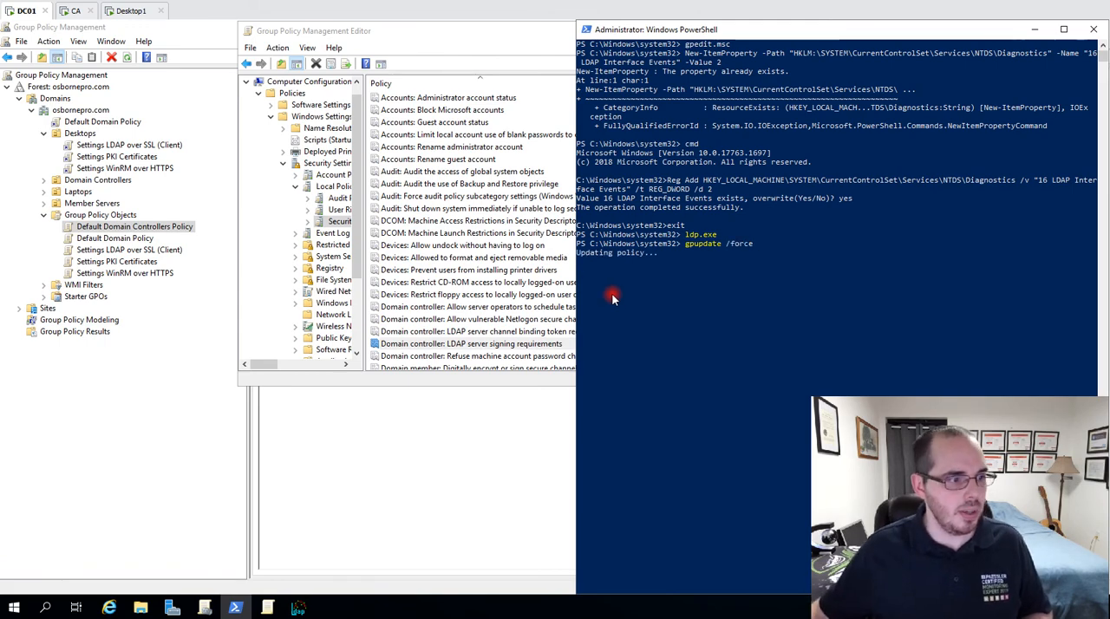
Check the LDAP client signing policy in Desktop1's Local Group Policy Editor and return to the DC01 machine.
click(130, 10)
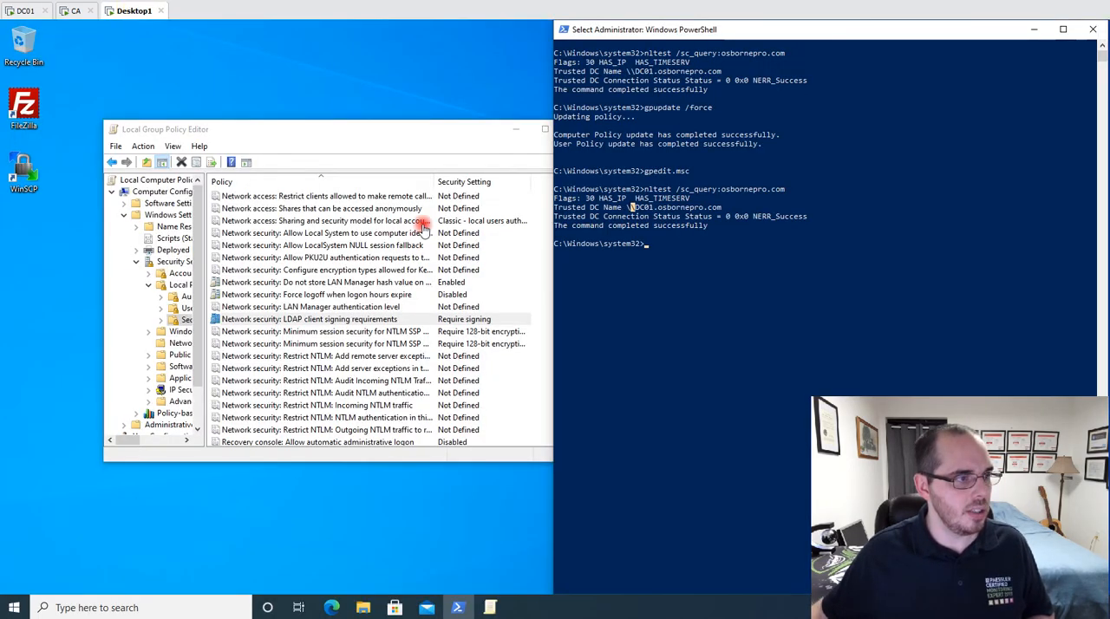
click(480, 136)
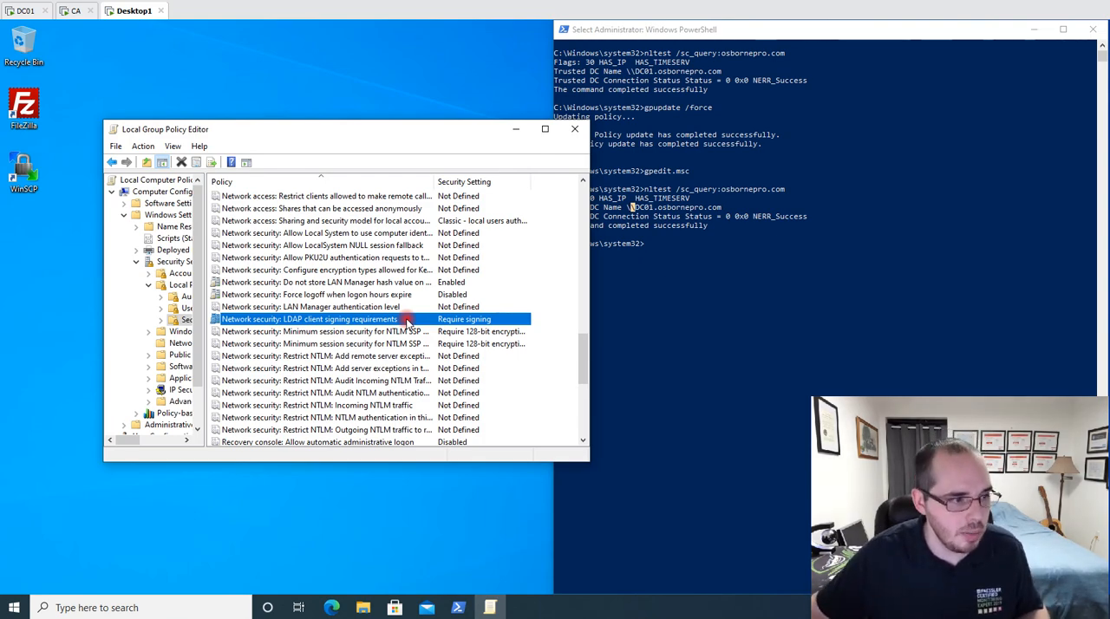
click(15, 9)
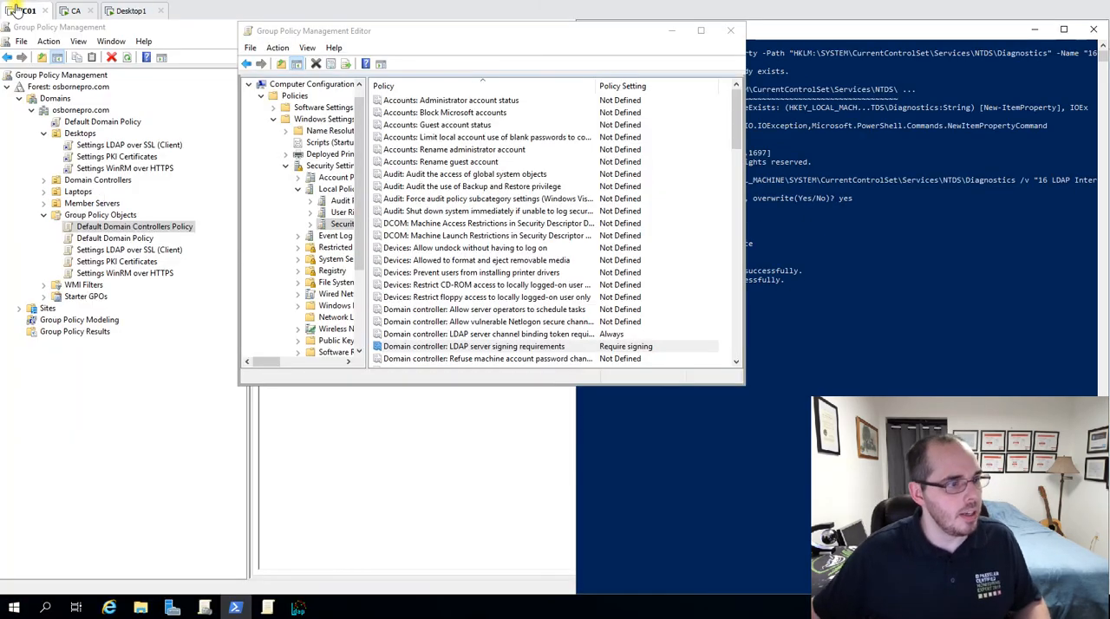
Move the Group Policy Management Editor off the PowerShell output and close the editor.
click(488, 30)
drag(488, 29, 418, 46)
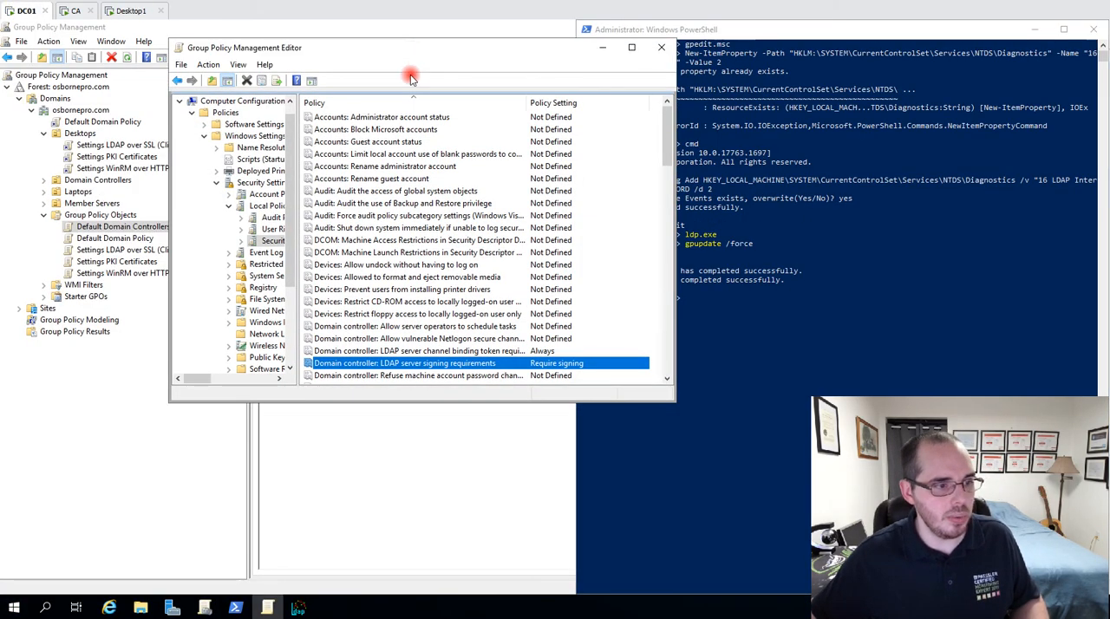
click(730, 249)
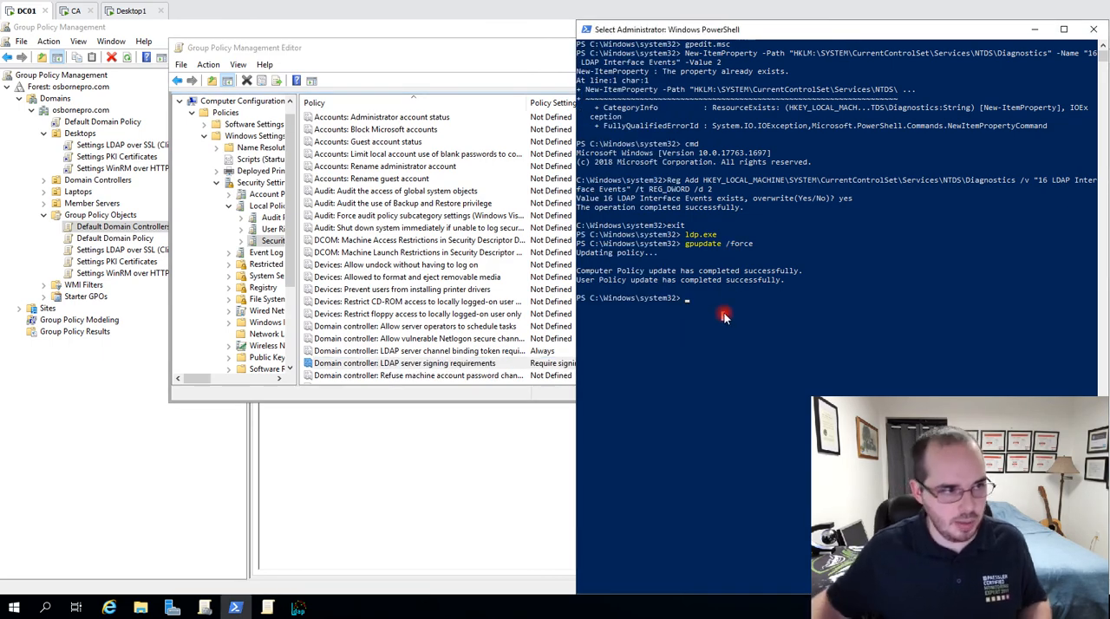
click(486, 50)
click(649, 49)
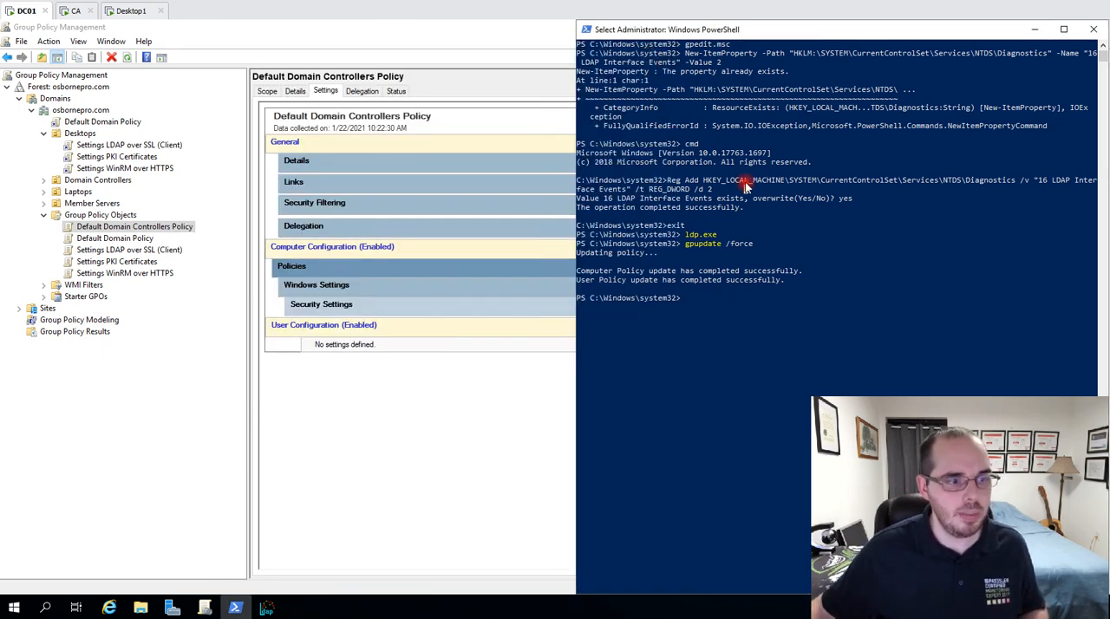
Launch the Local Group Policy Editor on DC01 by running gpedit.msc in PowerShell.
text(g)
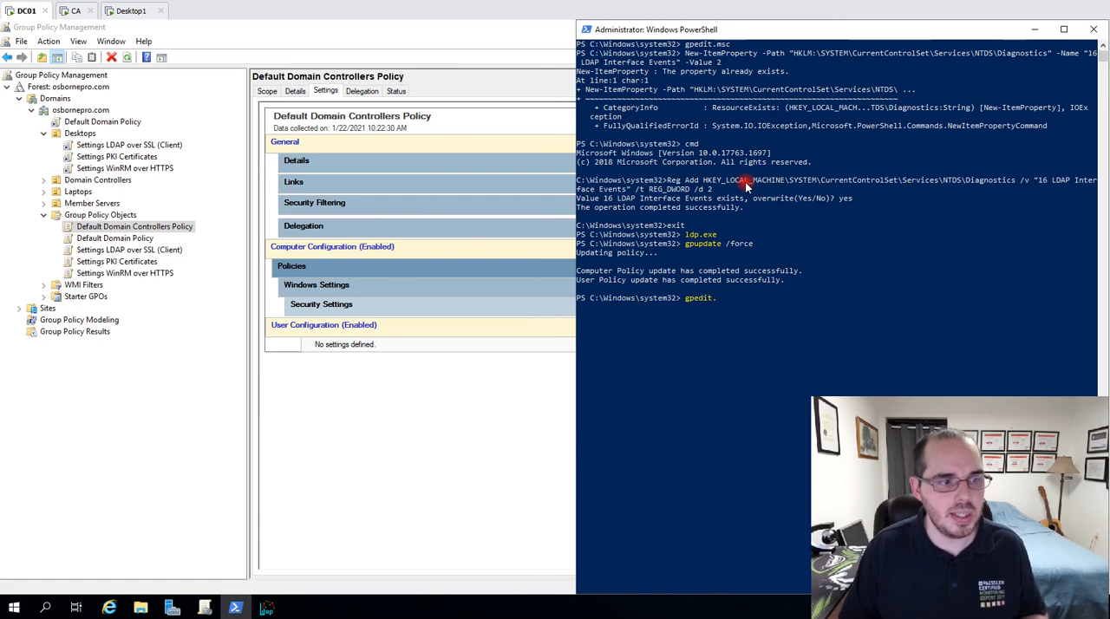
text(pedit.msc)
key(Return)
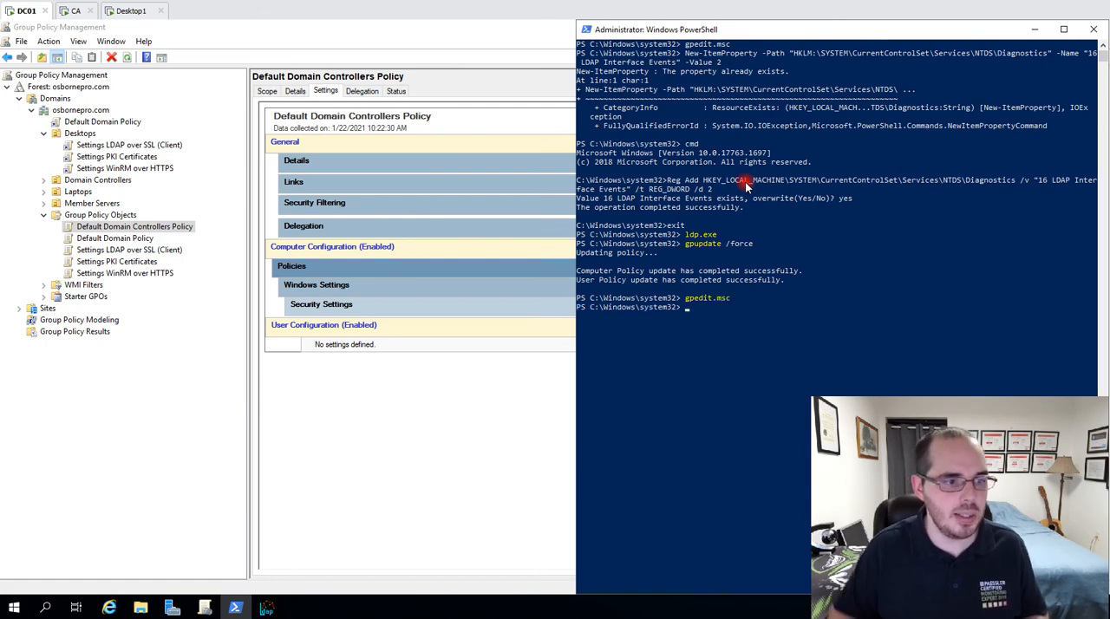
Go to the computer's Windows security settings, open Security Options under Local Policies, and select "Domain controller: LDAP server signing requirements".
double_click(429, 214)
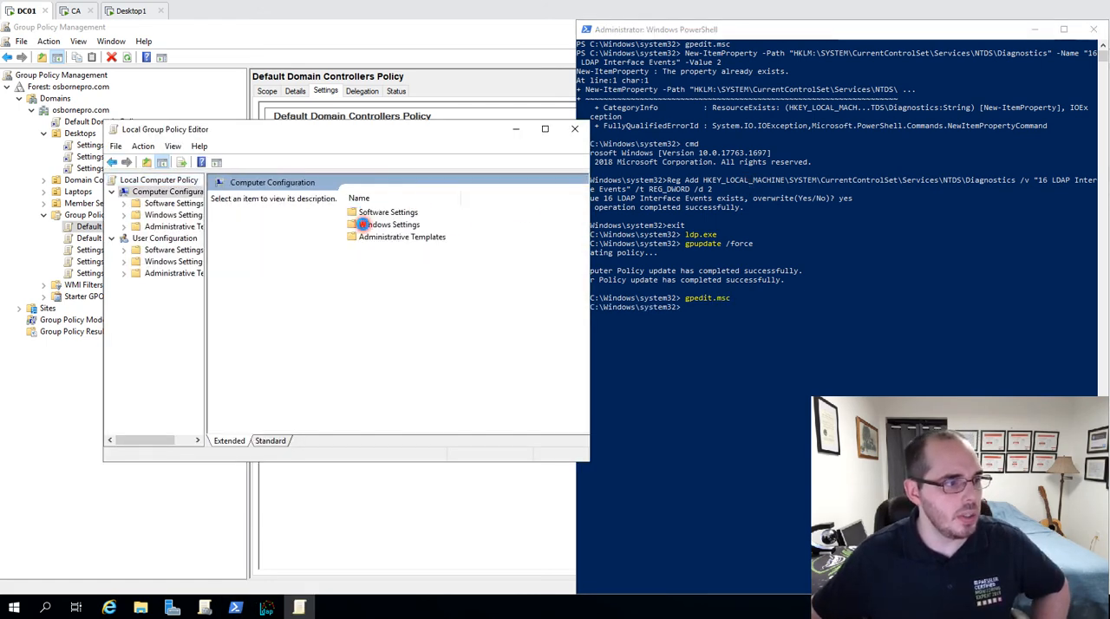
double_click(373, 225)
double_click(382, 249)
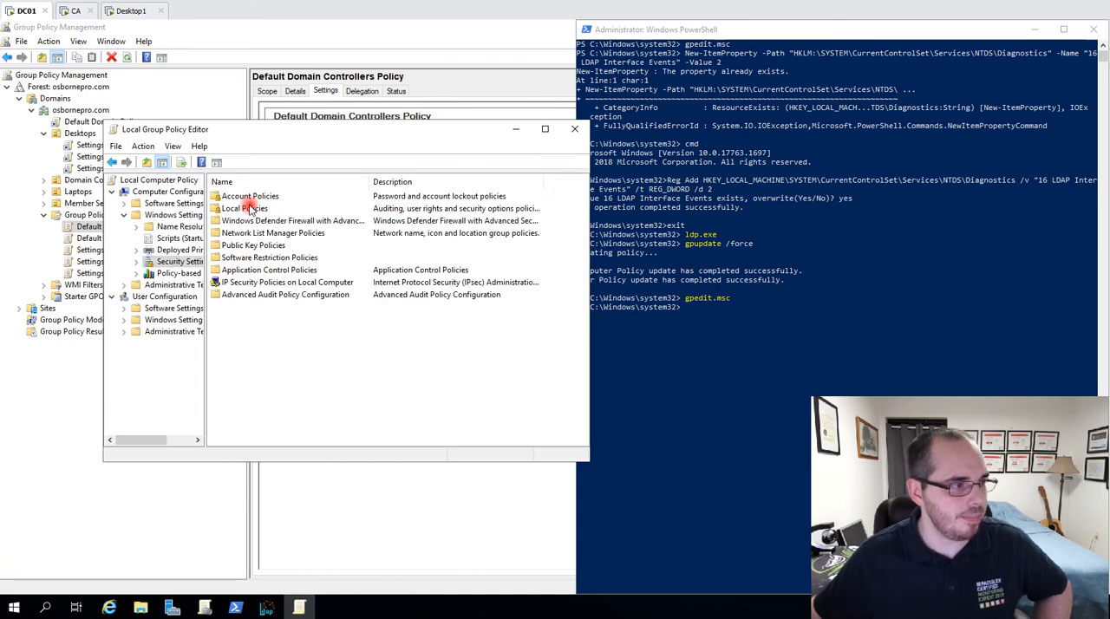
double_click(249, 208)
double_click(263, 222)
scroll(278, 285, down, 6)
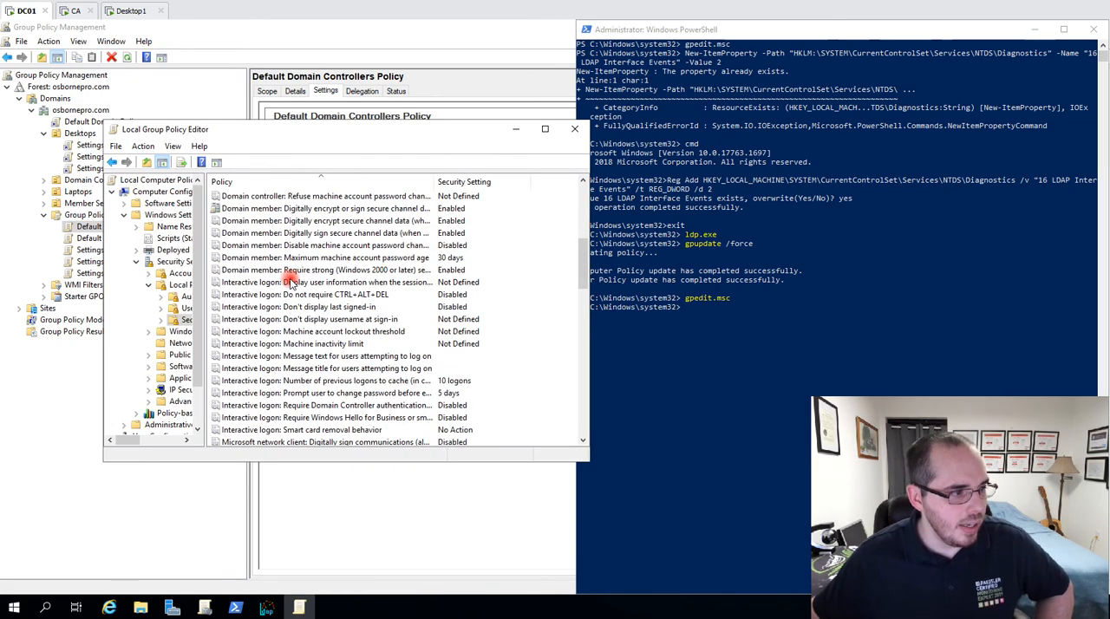
click(304, 221)
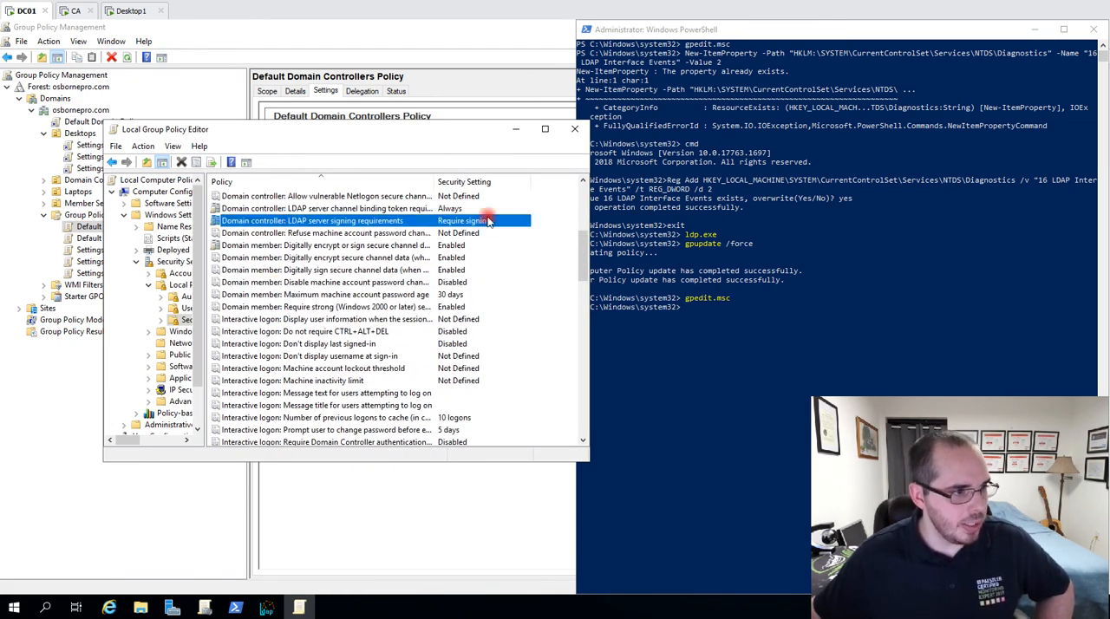
Switch to the Desktop1 machine and clear its PowerShell window with cls.
click(133, 14)
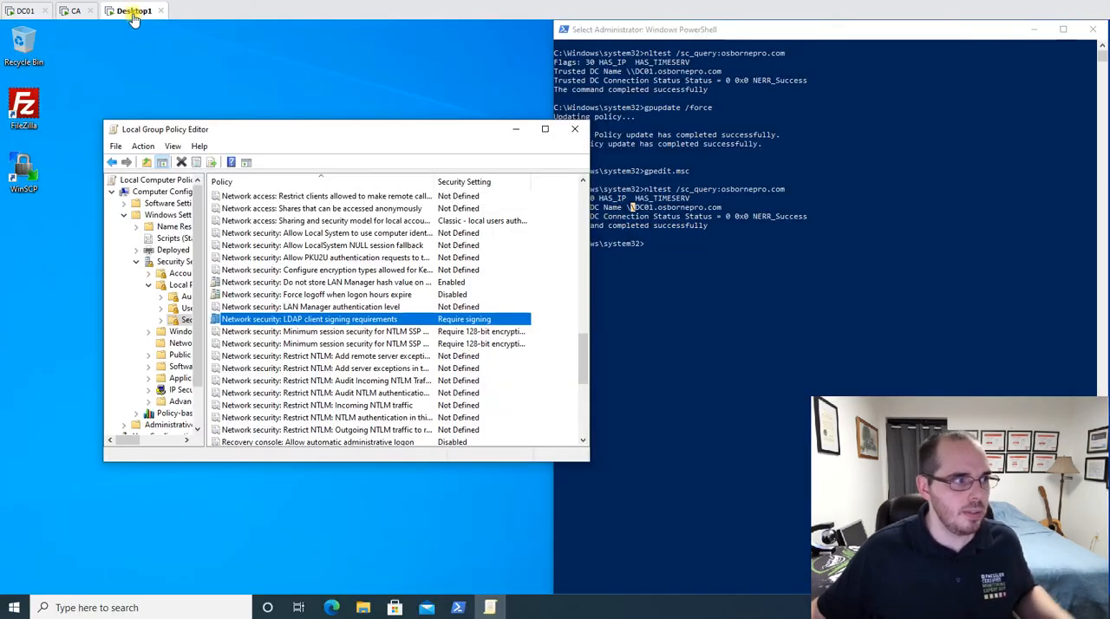
key(Down)
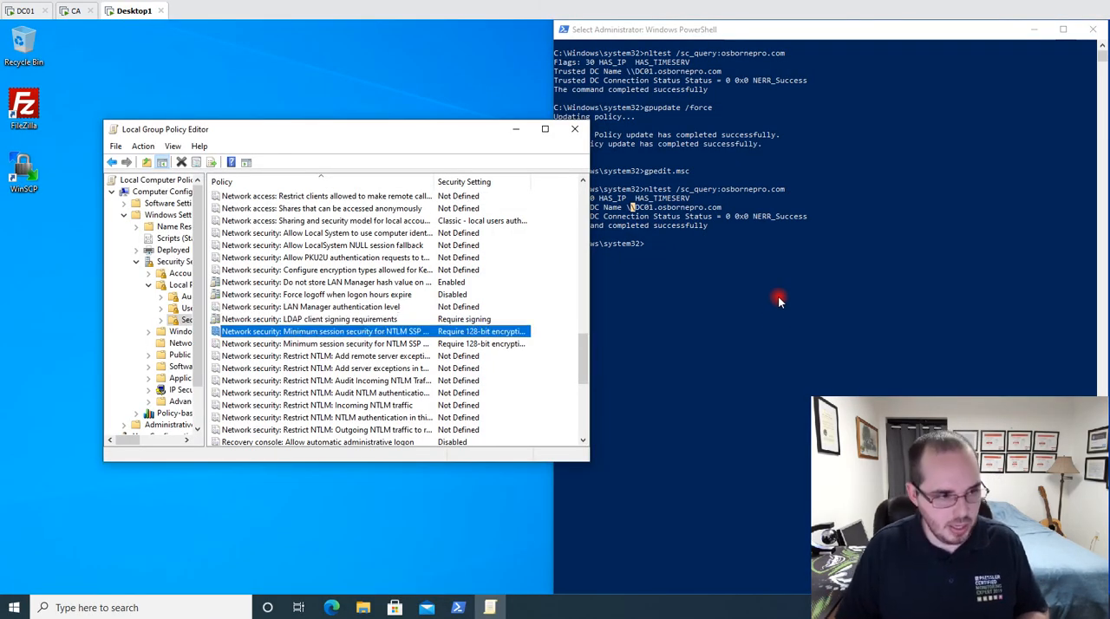
click(773, 264)
text(cls)
key(Return)
Run nltest /sc_query:osbornepro.com in PowerShell on Desktop1 and highlight the command's output.
text(nltest)
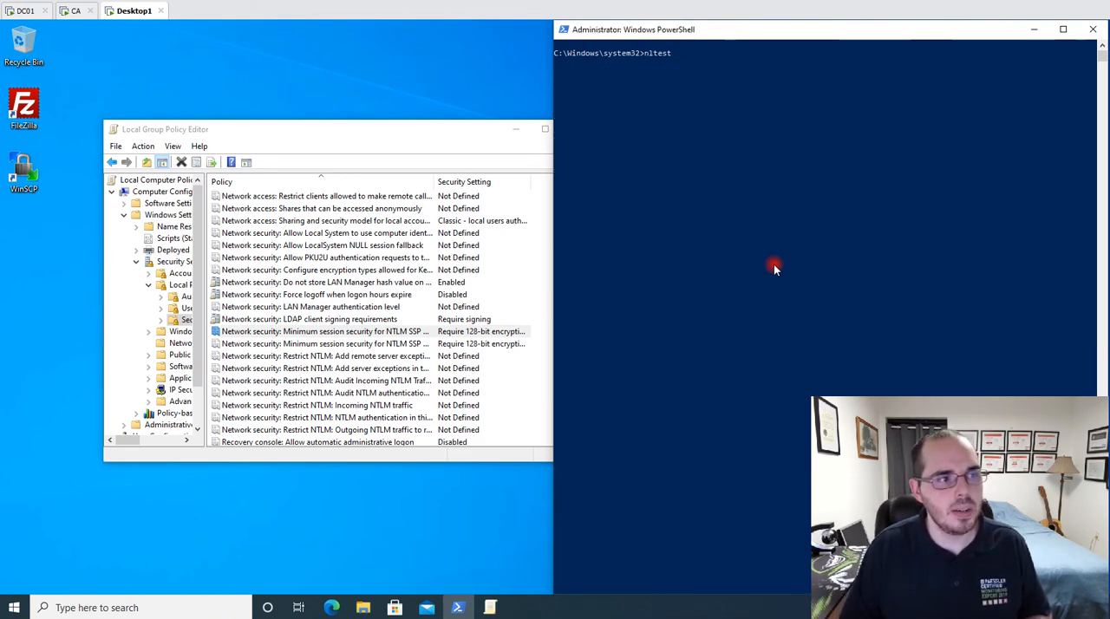
text( /sc)
key(BackSpace)
key(BackSpace)
text(/sc_que)
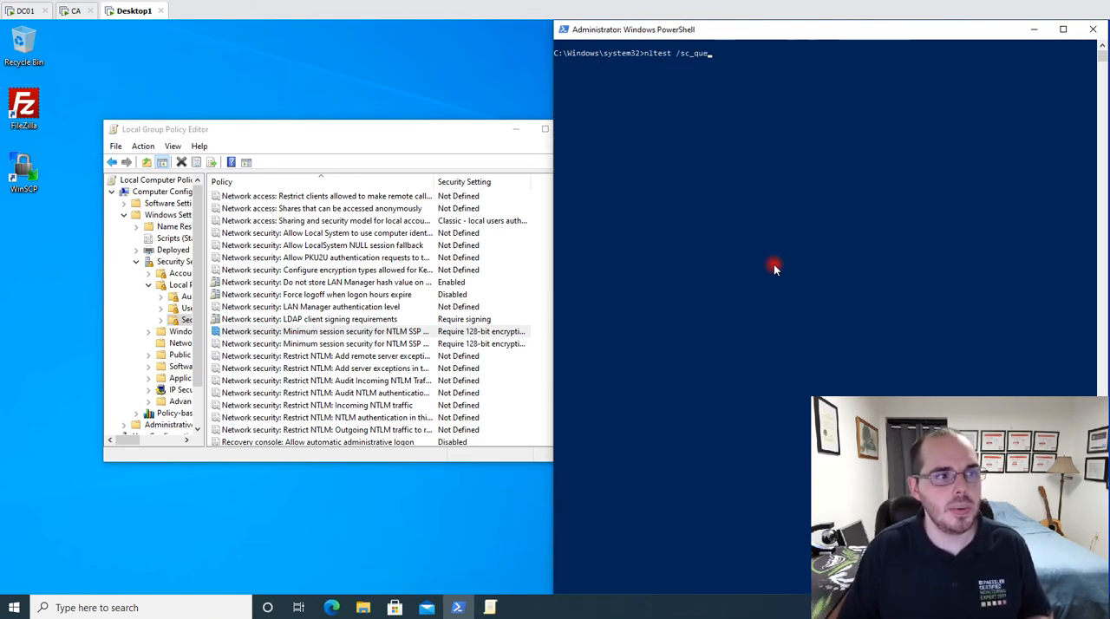
text(ry:)
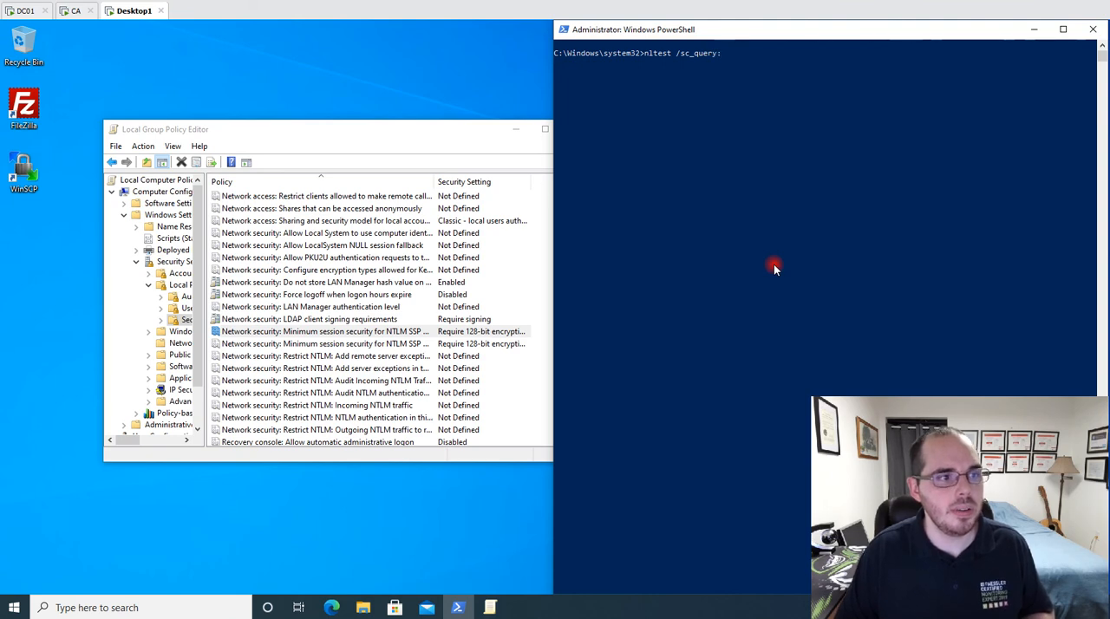
text(osborenrp)
text(o)
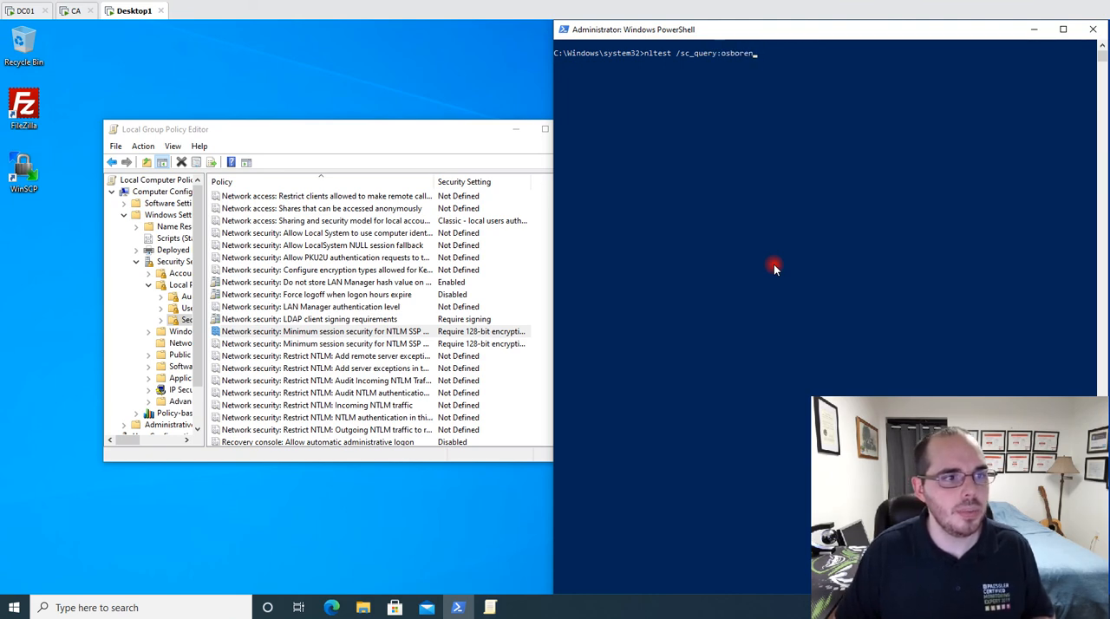
key(BackSpace)
key(BackSpace)
text(nepro.com)
key(Return)
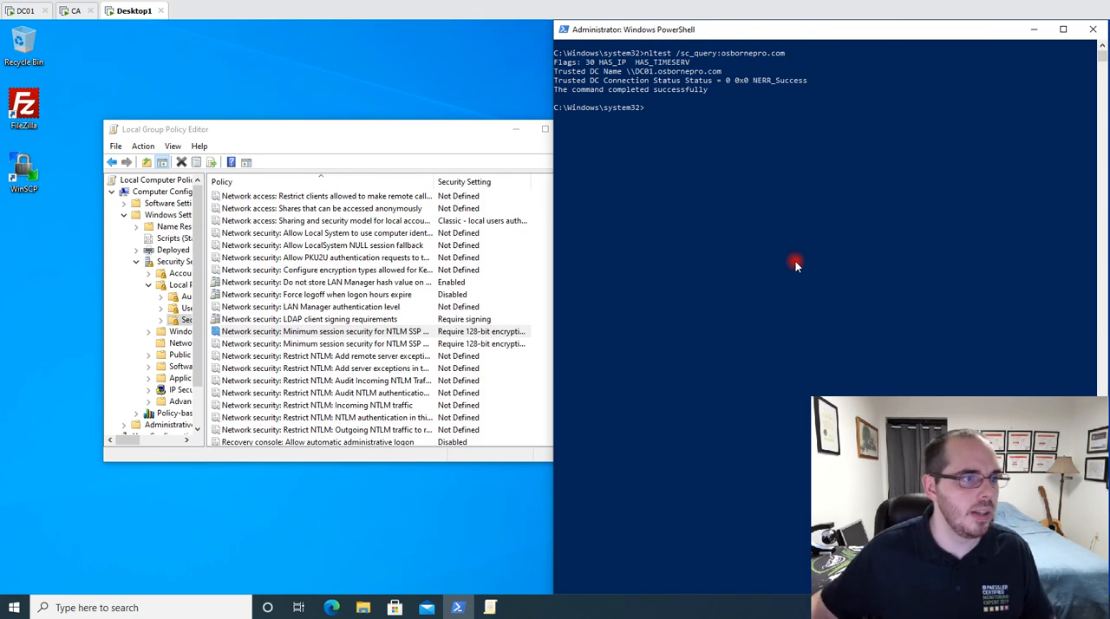
click(716, 95)
drag(715, 96, 531, 61)
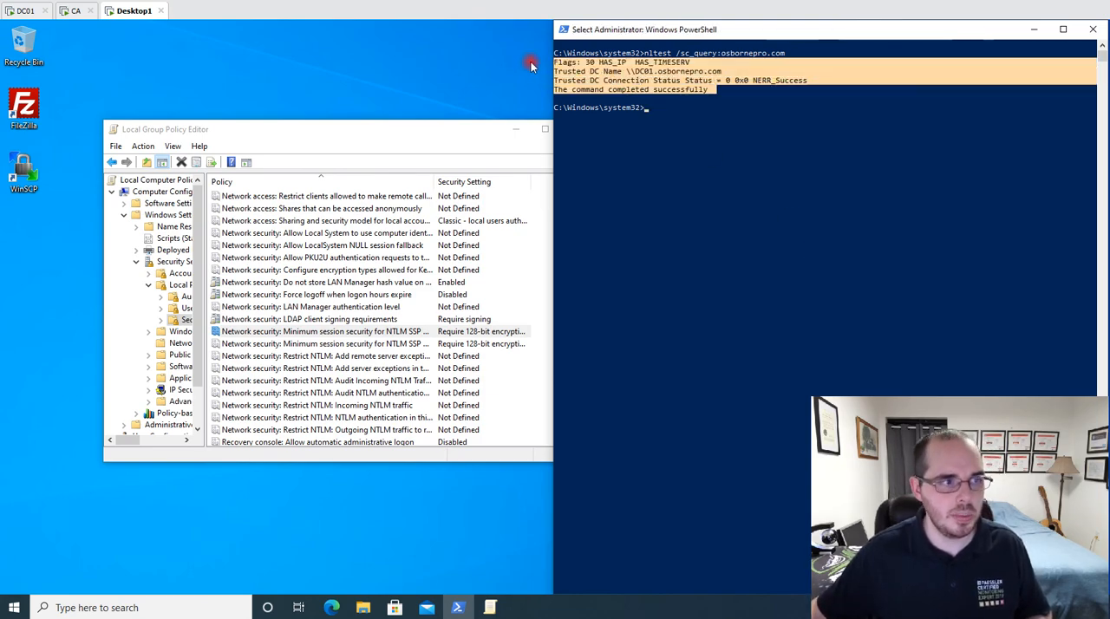
Switch to DC01, bring up the already running ldp.exe window and disconnect it from the server.
click(30, 11)
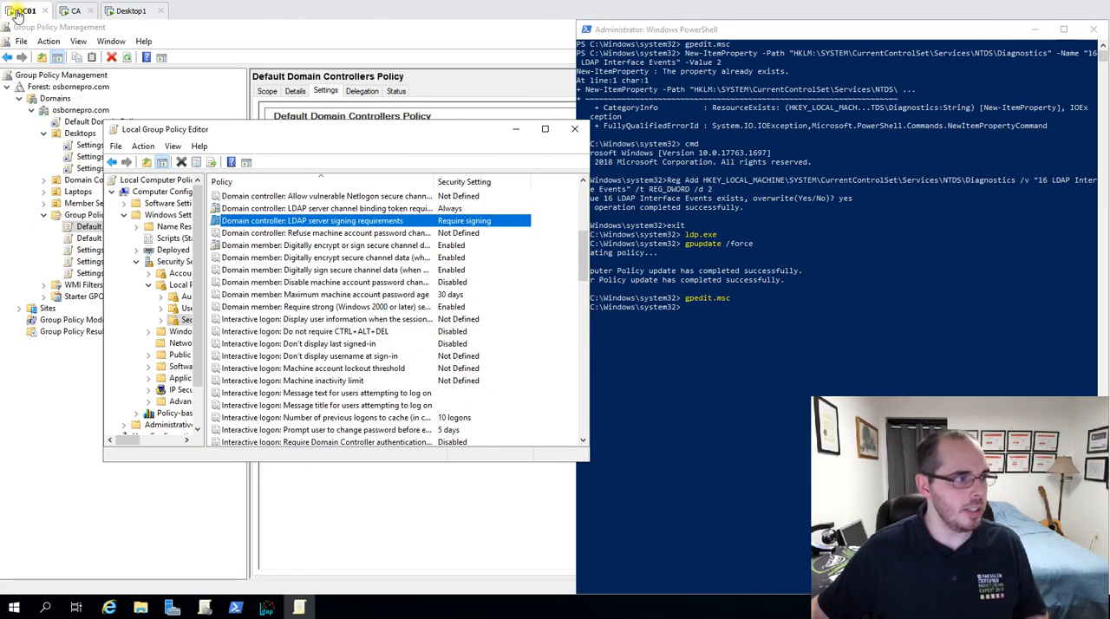
click(264, 609)
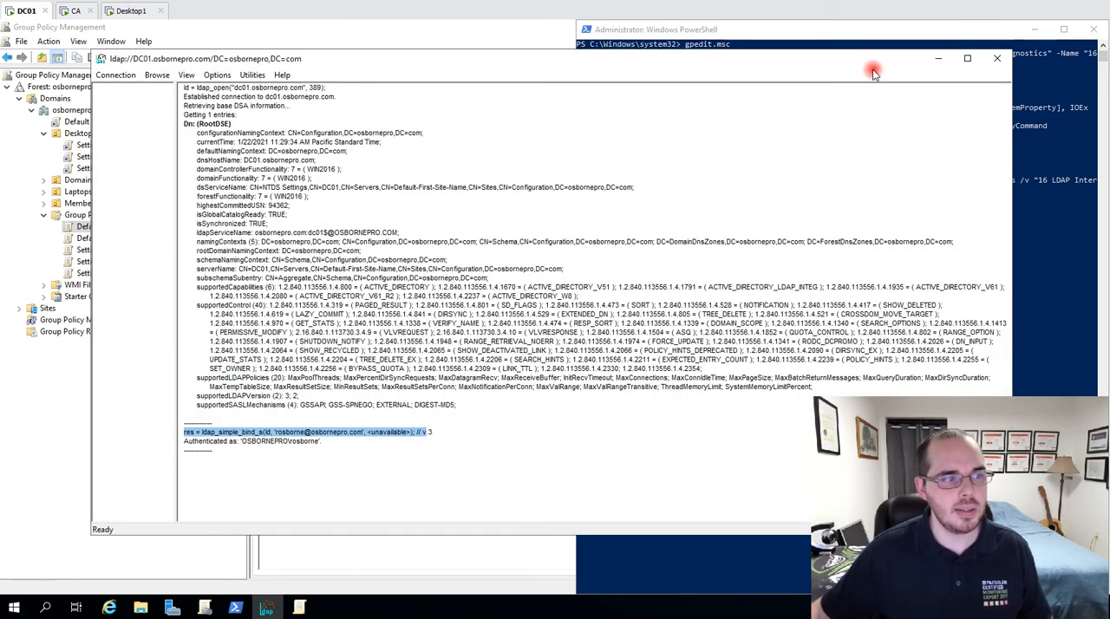
click(1061, 184)
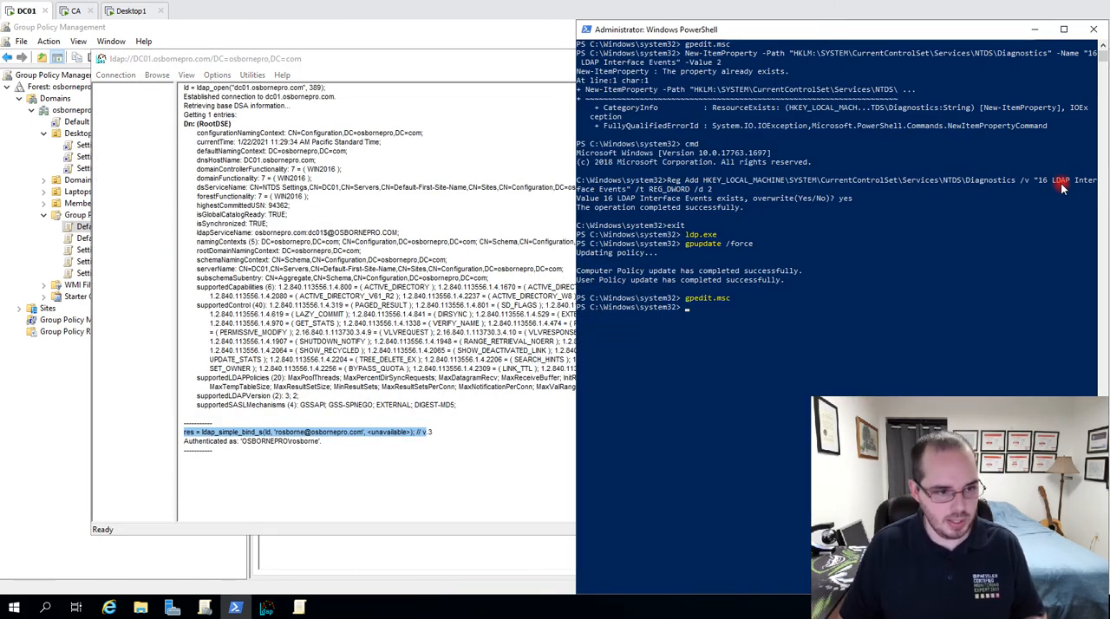
click(46, 606)
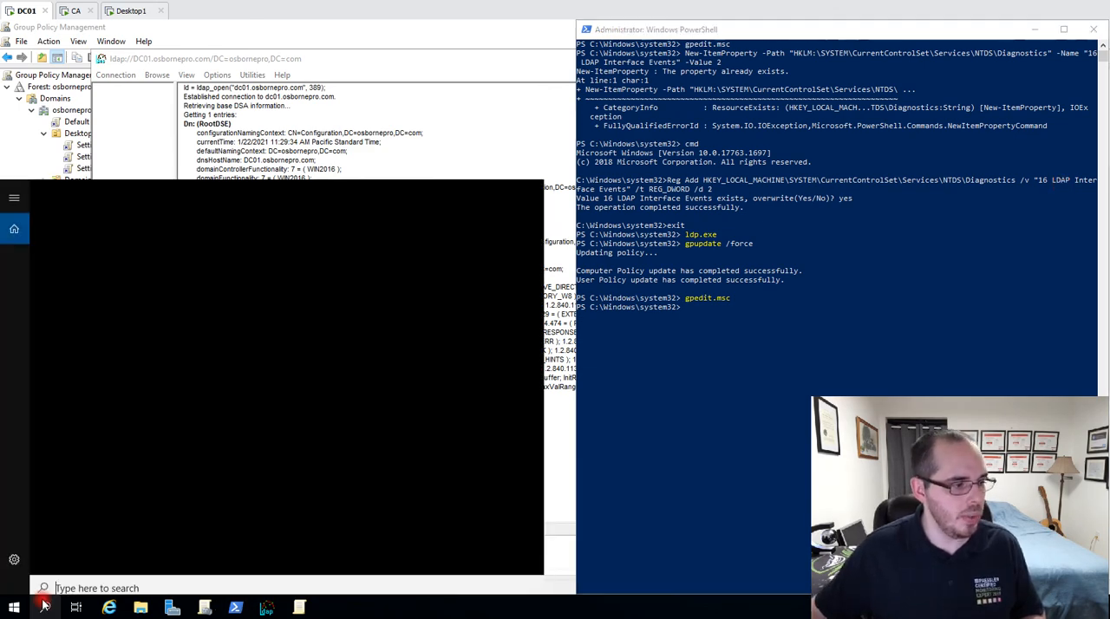
text(ldp.exe)
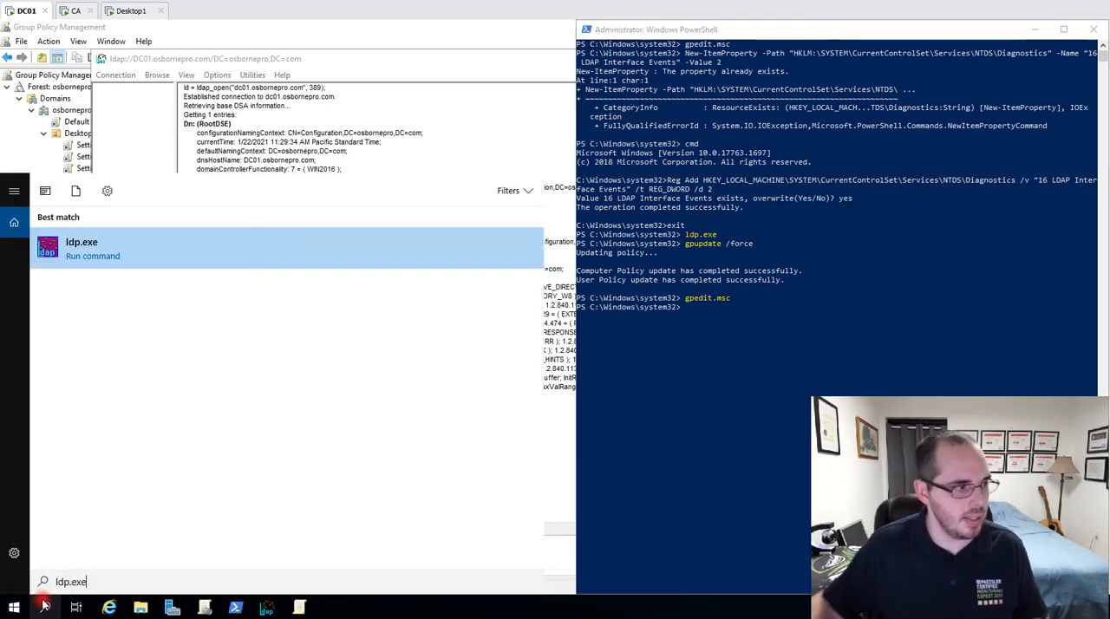
click(83, 256)
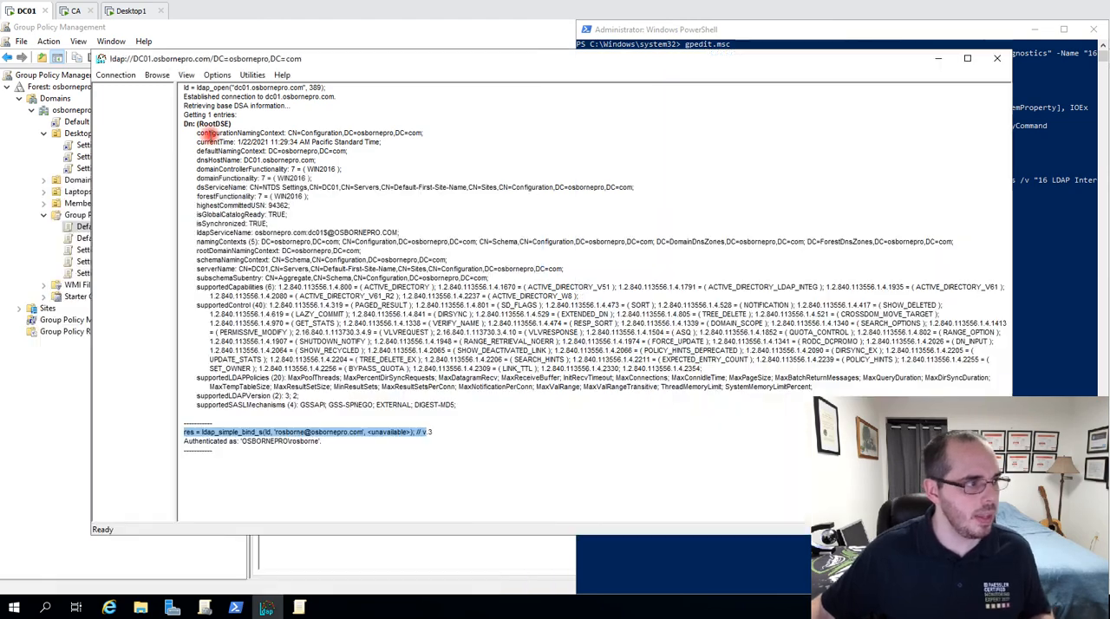
click(121, 75)
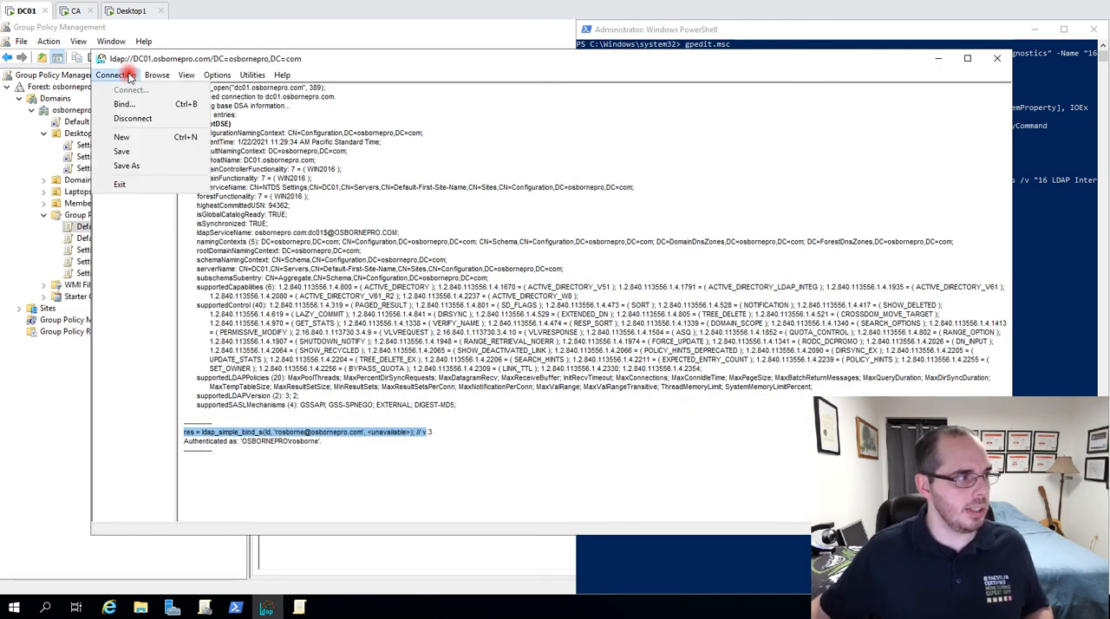
click(135, 120)
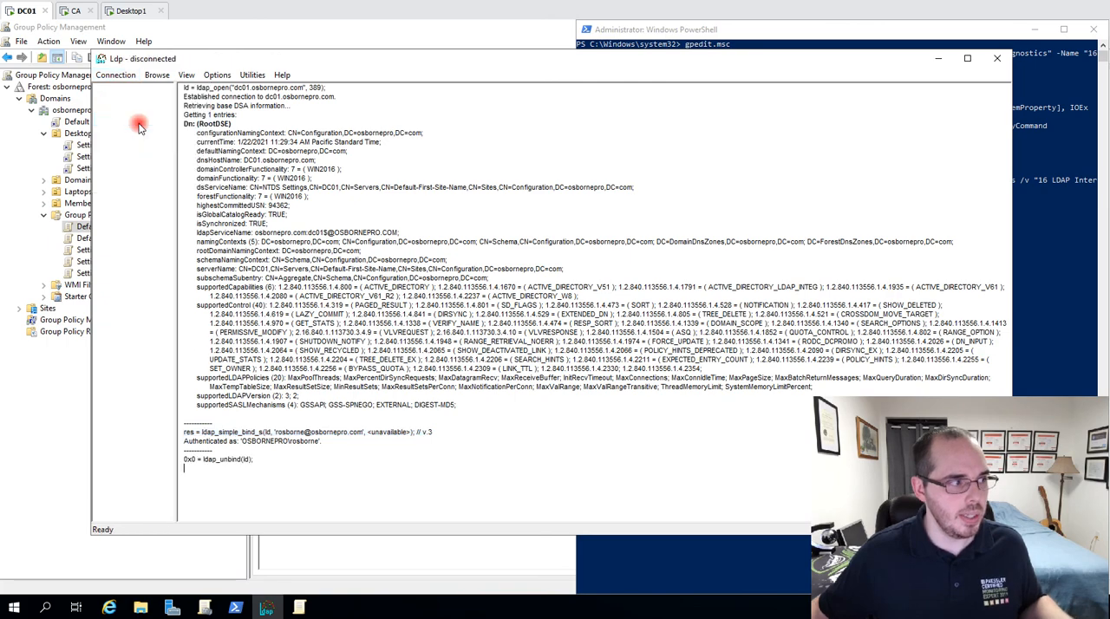
Try a simple bind in Ldp with the prefilled user, entering the account password.
click(115, 76)
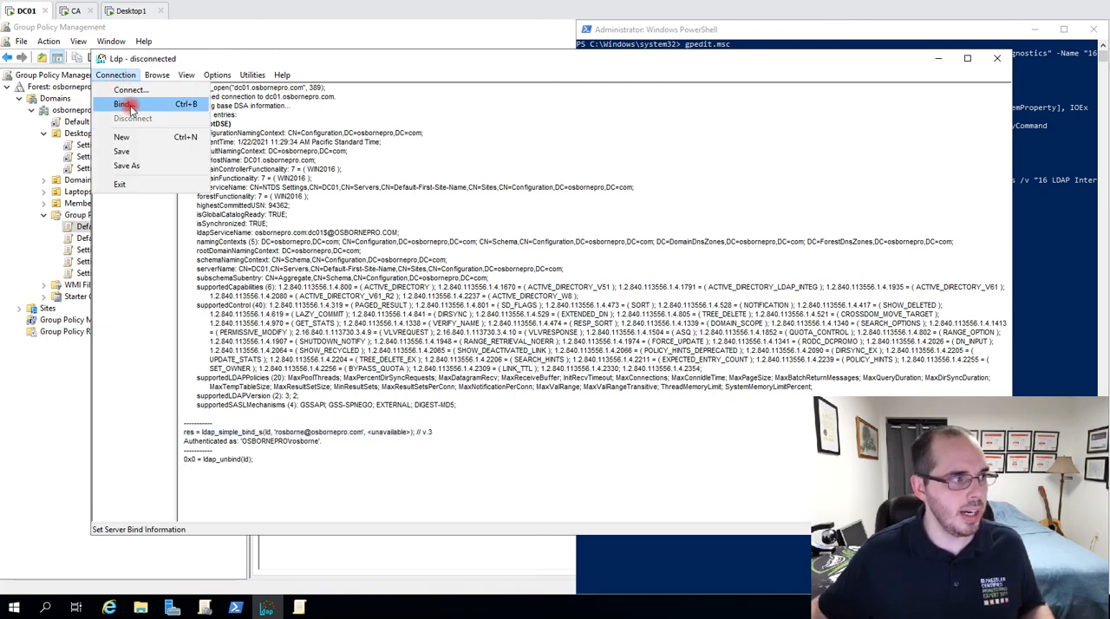
click(126, 105)
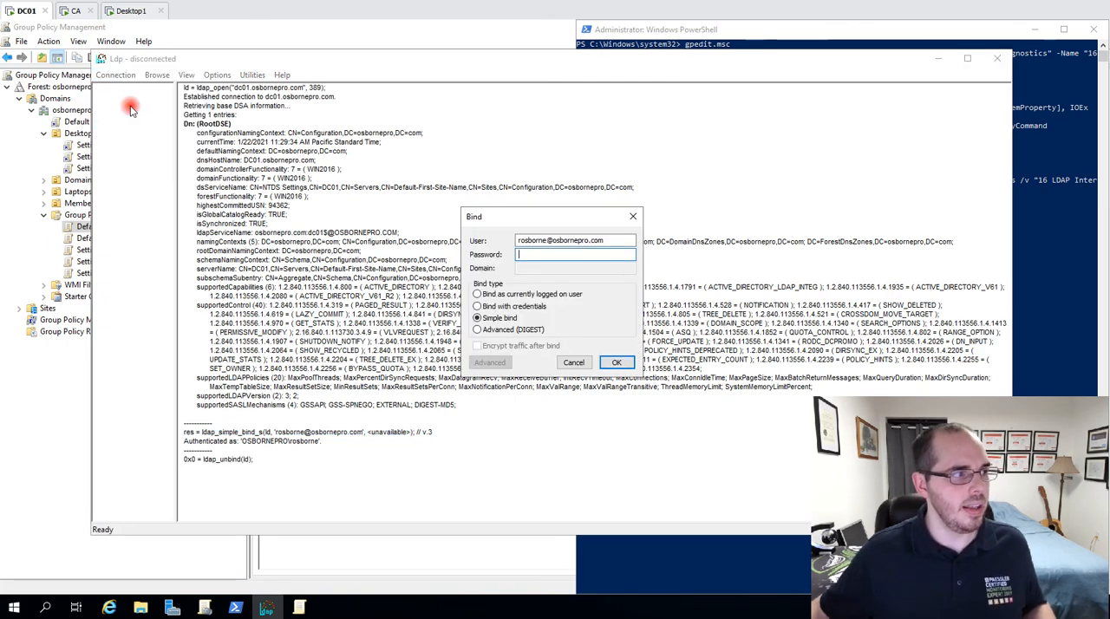
click(544, 256)
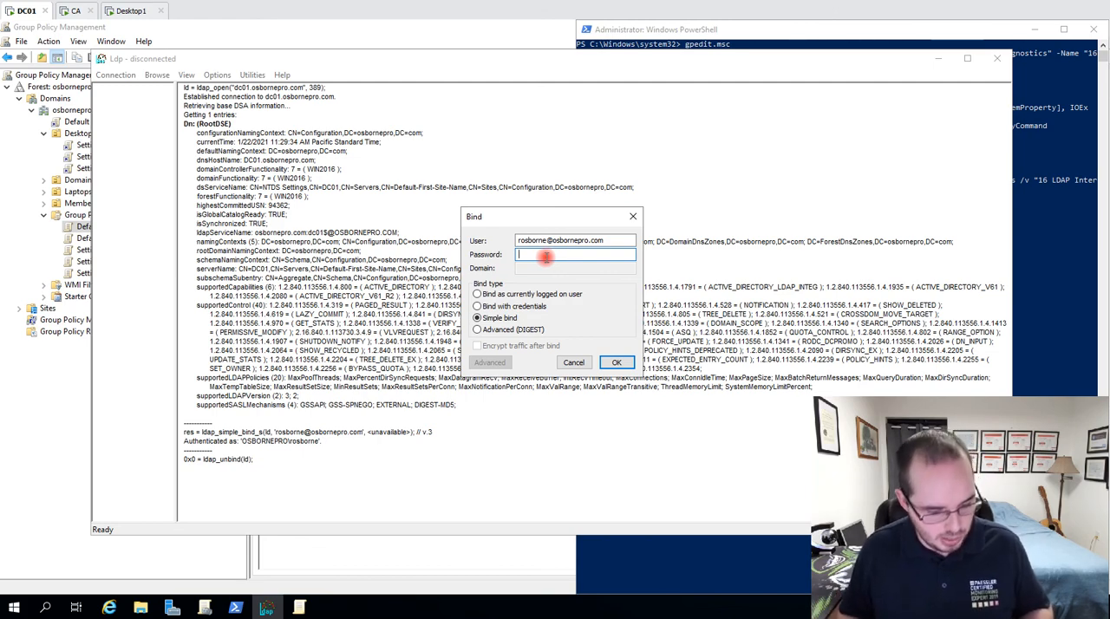
text(••••)
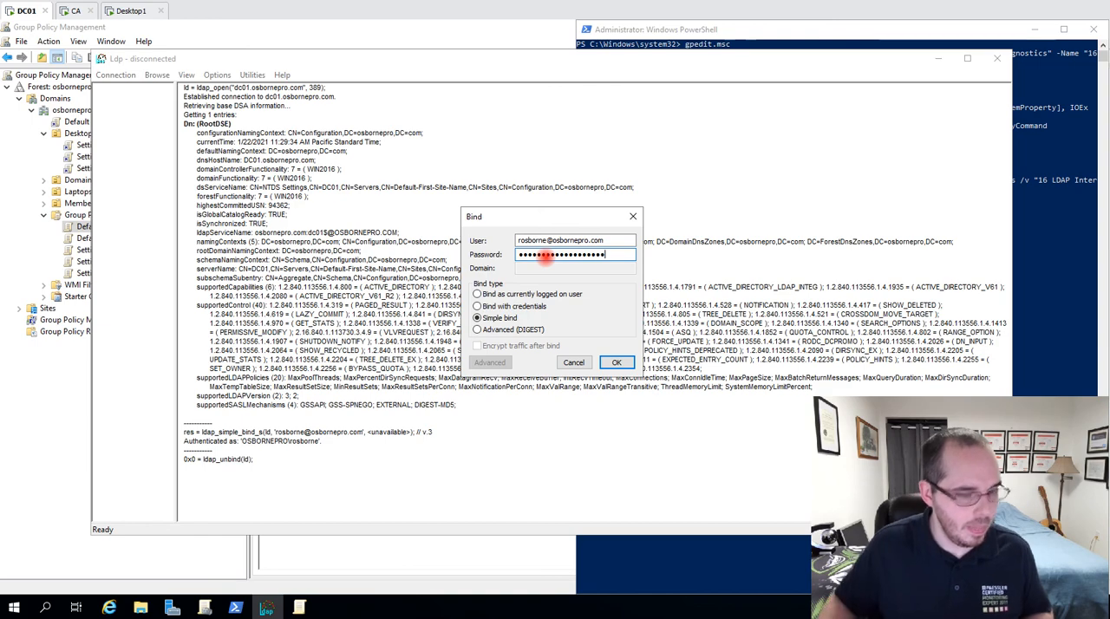
key(ctrl+a)
key(BackSpace)
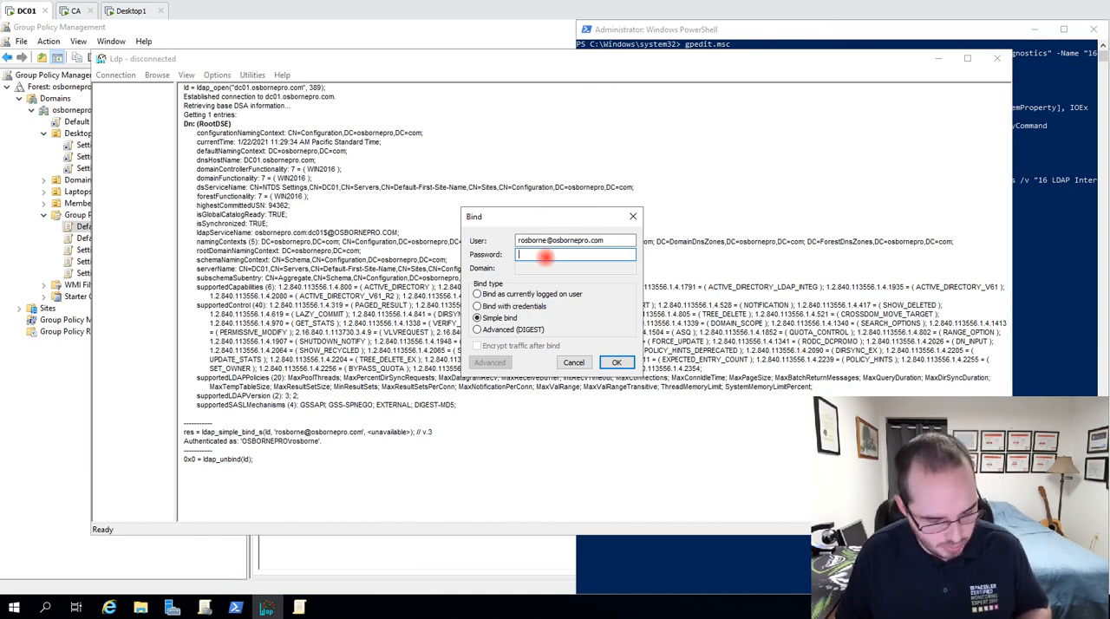
text(•••••••)
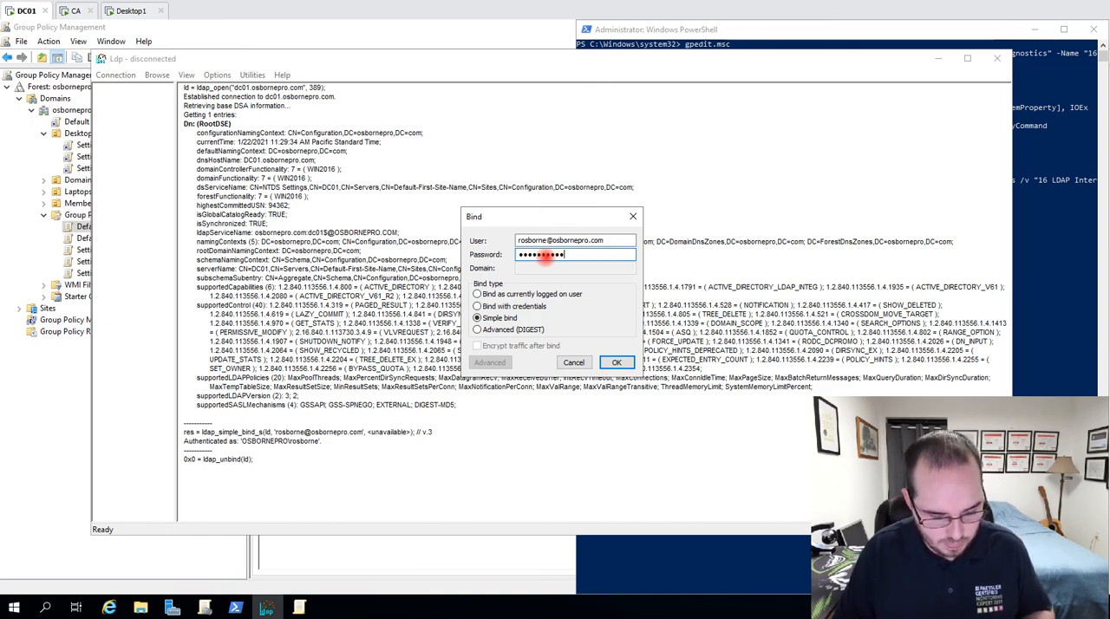
text(•••••••••)
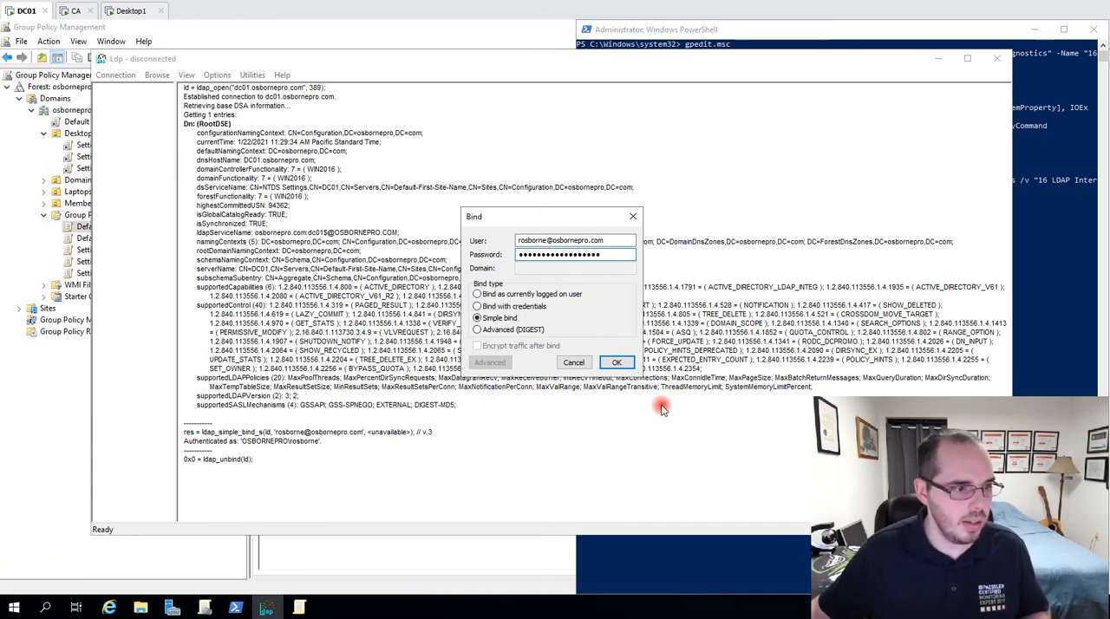
click(616, 363)
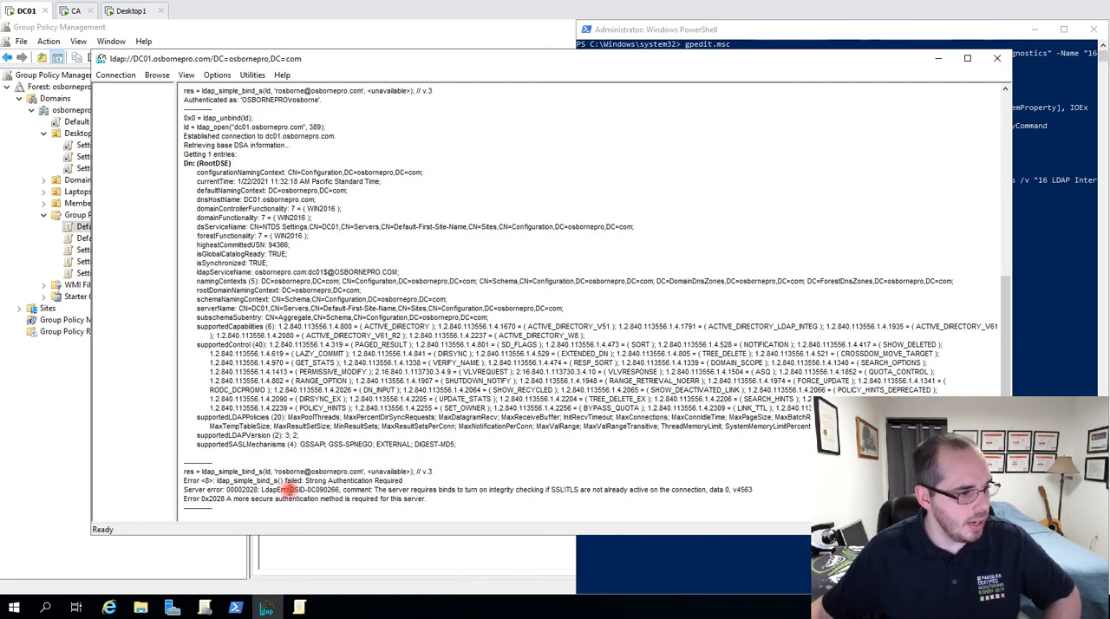
Compare the latest simple bind's output in Ldp with the output of the earlier bind.
drag(417, 482, 158, 478)
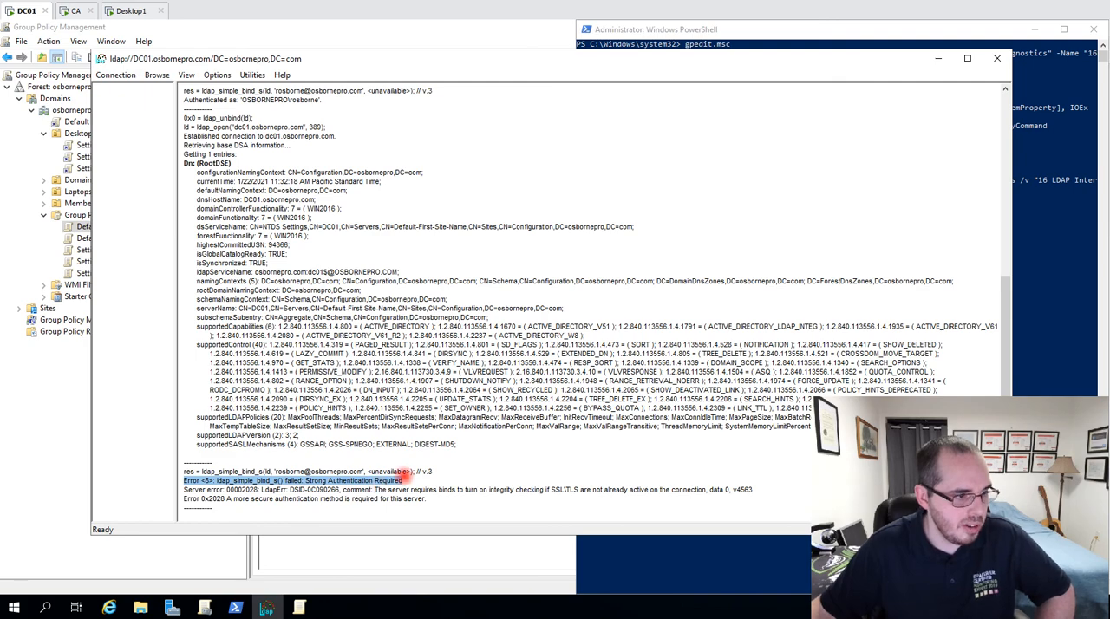
scroll(370, 392, up, 1)
scroll(370, 392, up, 3)
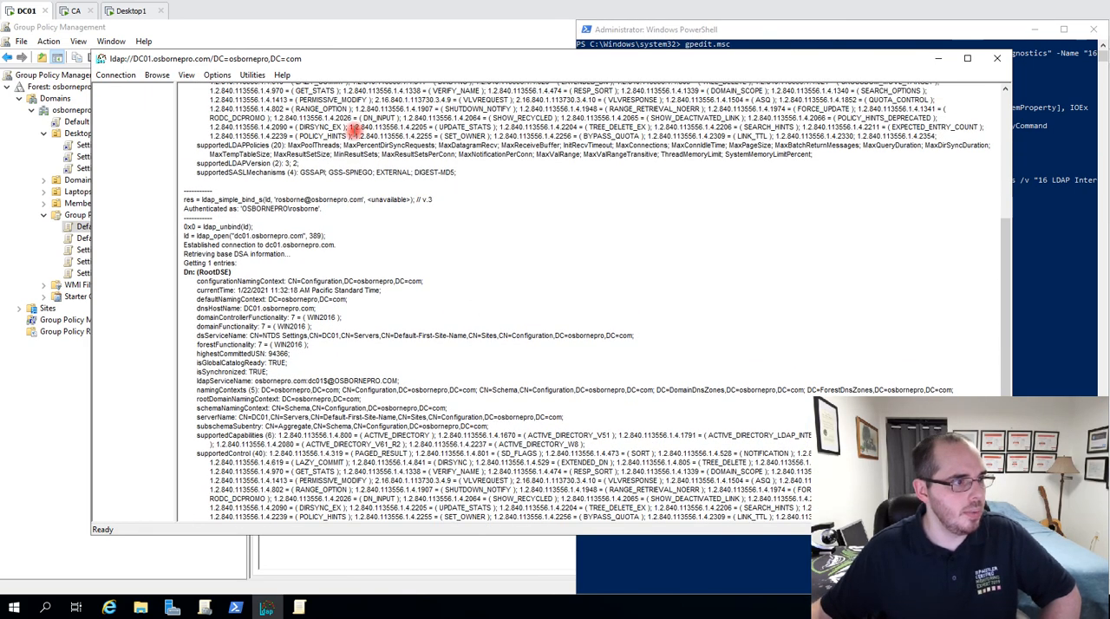
drag(434, 199, 151, 199)
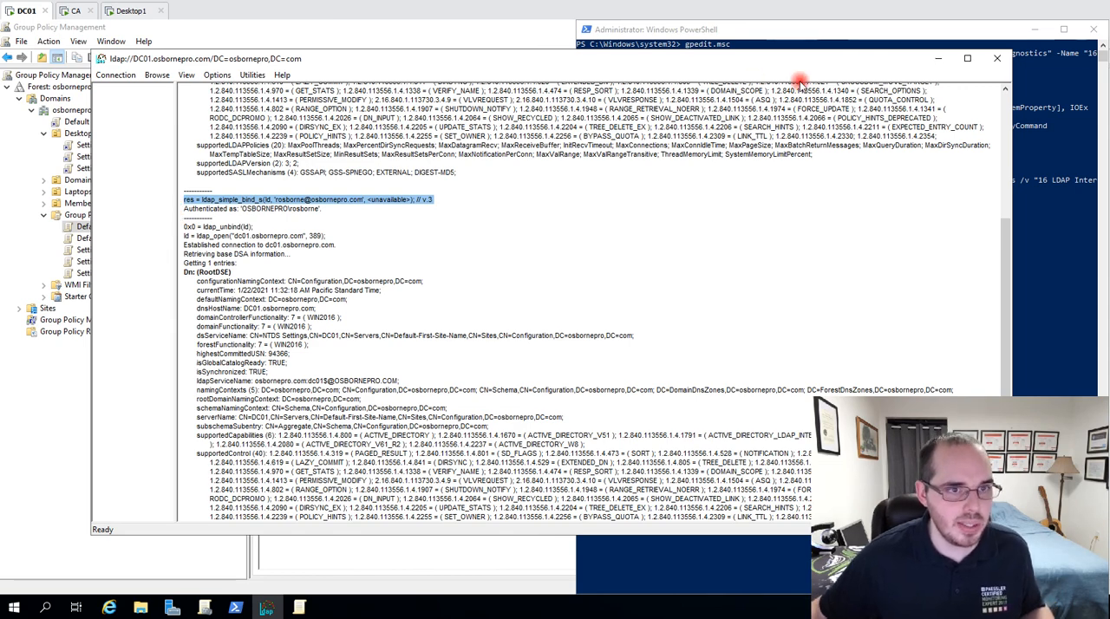
click(749, 171)
scroll(709, 225, down, 1)
scroll(709, 225, down, 3)
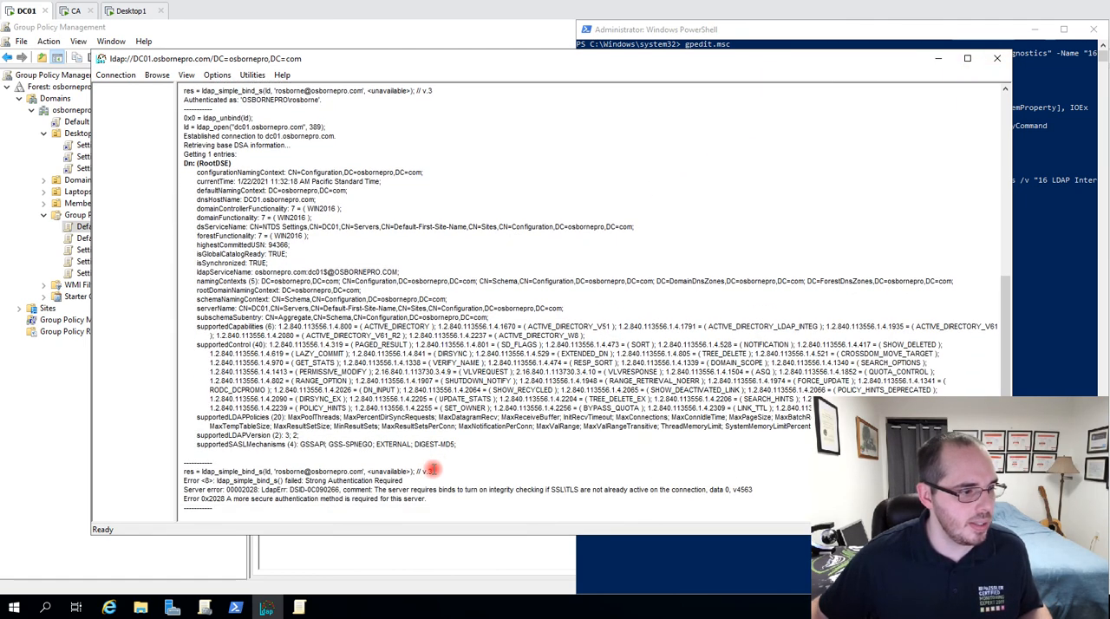
drag(435, 480, 179, 449)
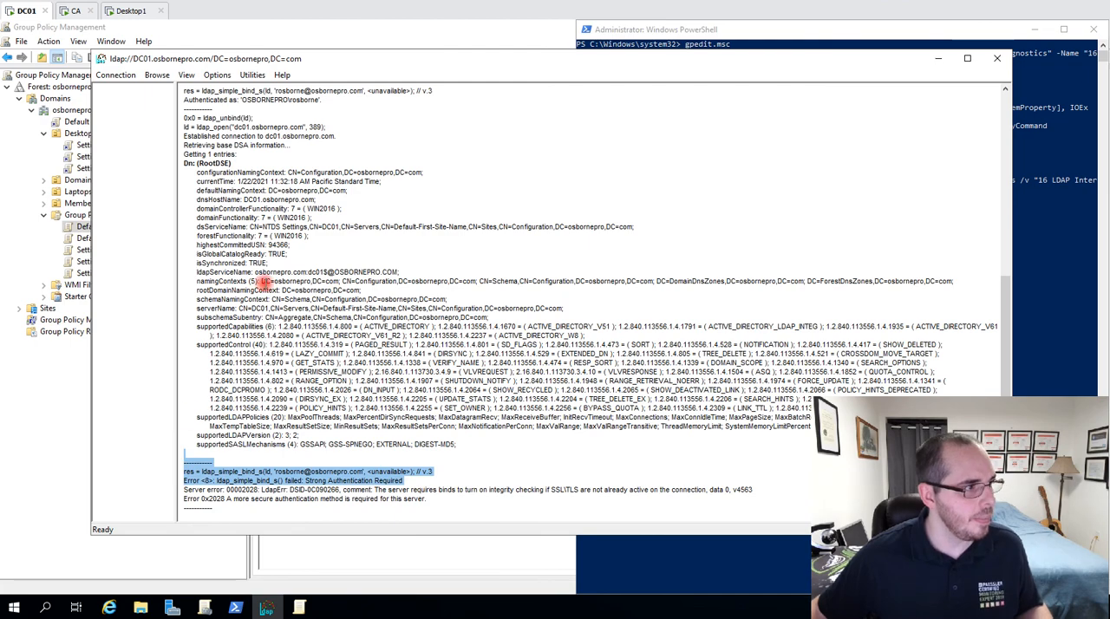
click(262, 282)
scroll(290, 186, up, 3)
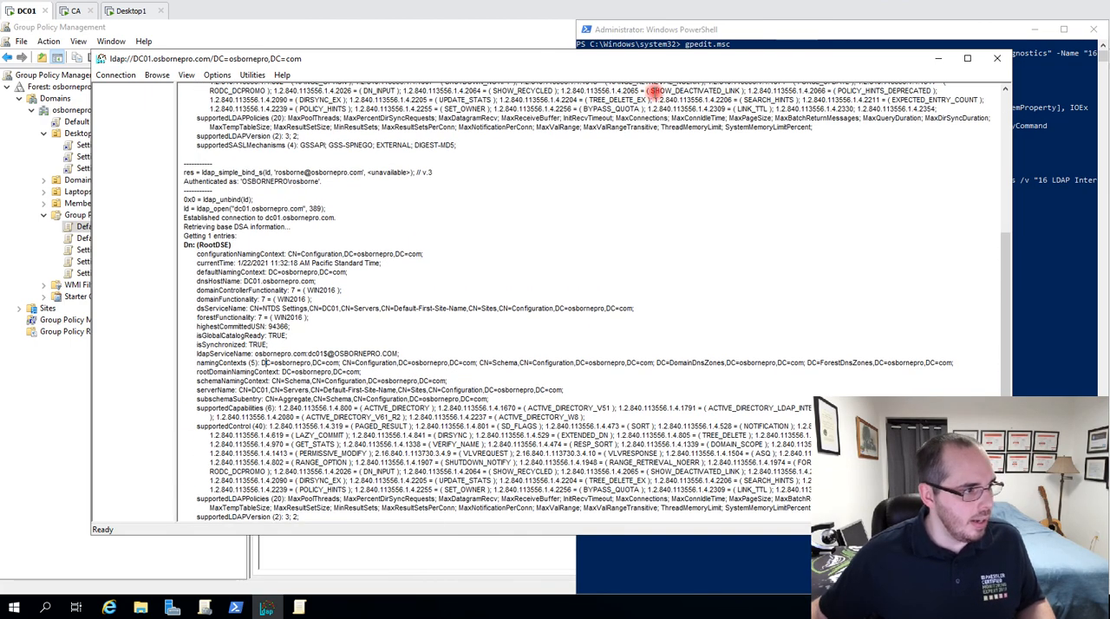
Close the Ldp window and relaunch ldp.exe from a cleared PowerShell window on DC01.
click(108, 77)
click(551, 118)
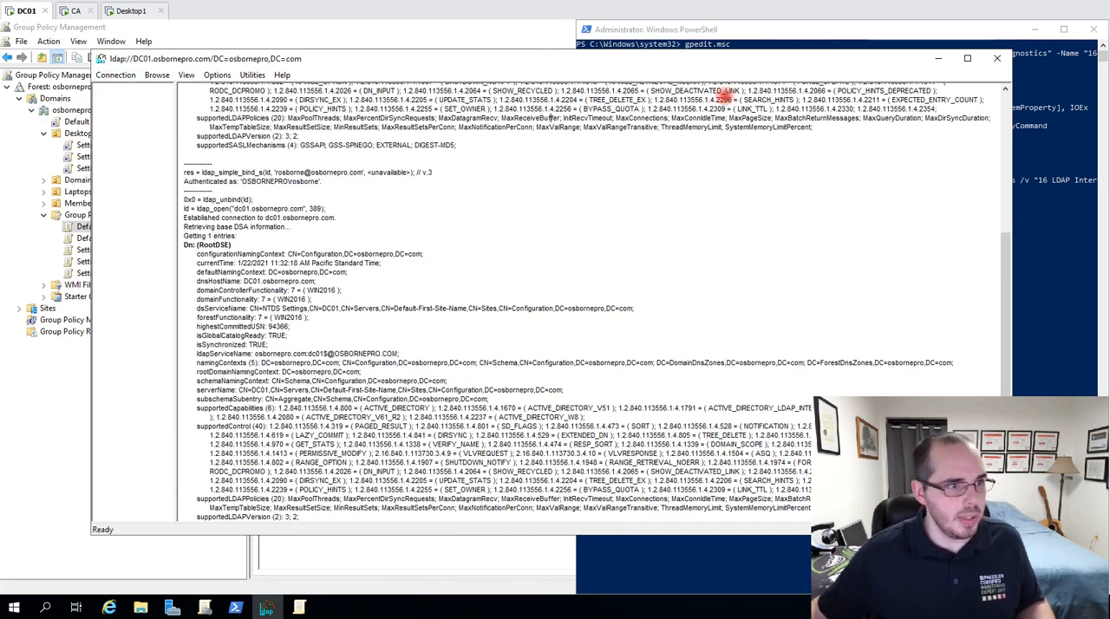
click(997, 58)
click(831, 198)
key(Escape)
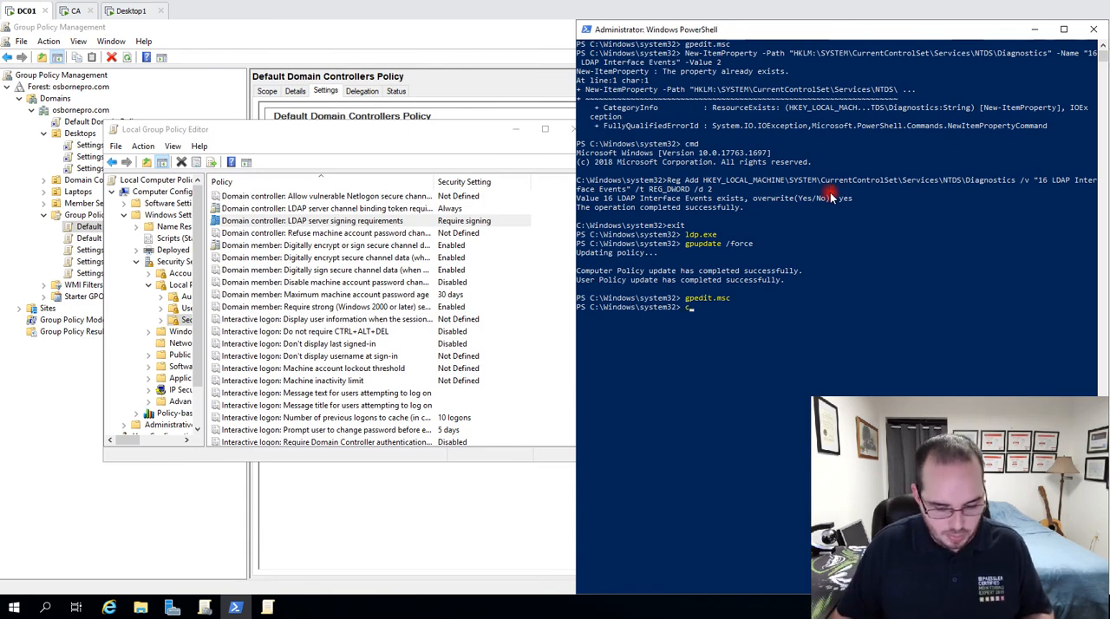
text(cls)
key(Return)
text(ldp.exe)
key(Return)
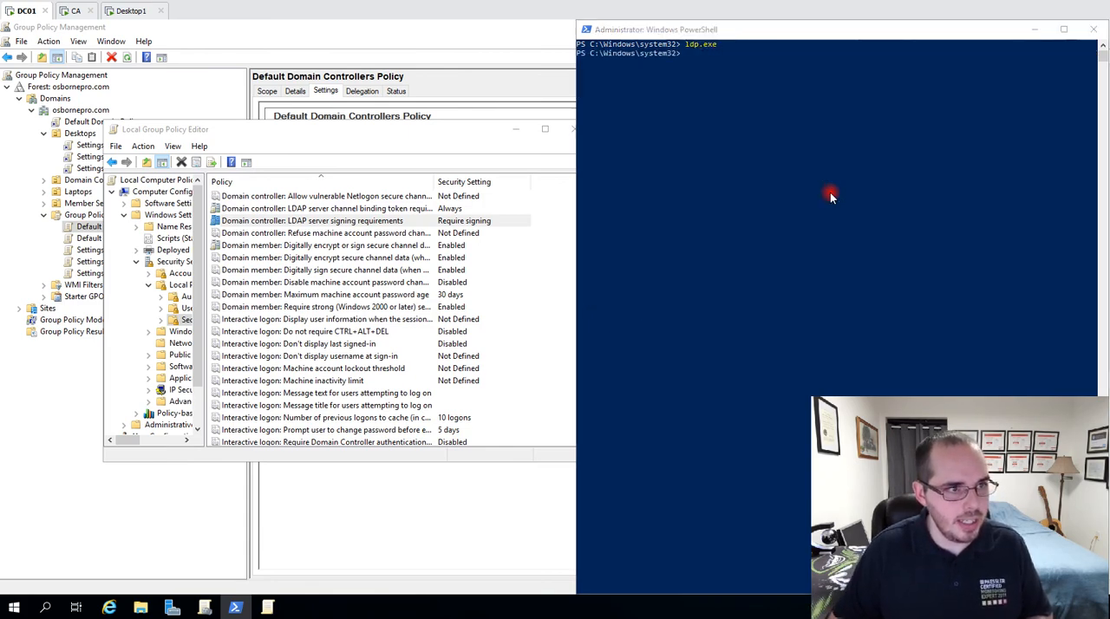
Connect Ldp to dc01.osbornepro.com on port 636 with SSL and review the opening lines of the connection output.
click(98, 76)
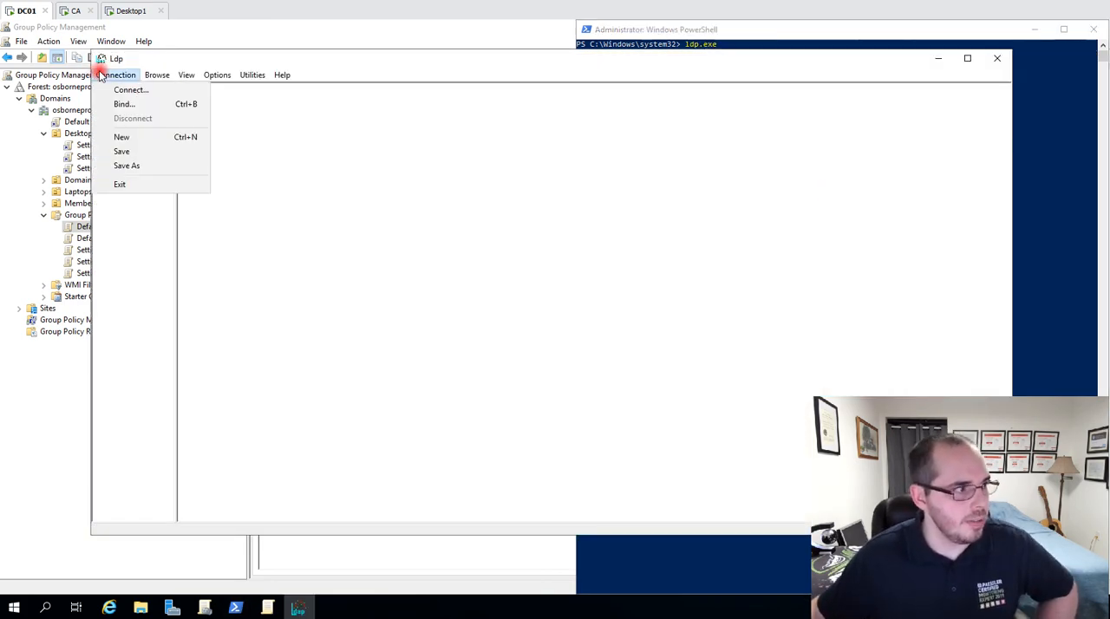
click(175, 92)
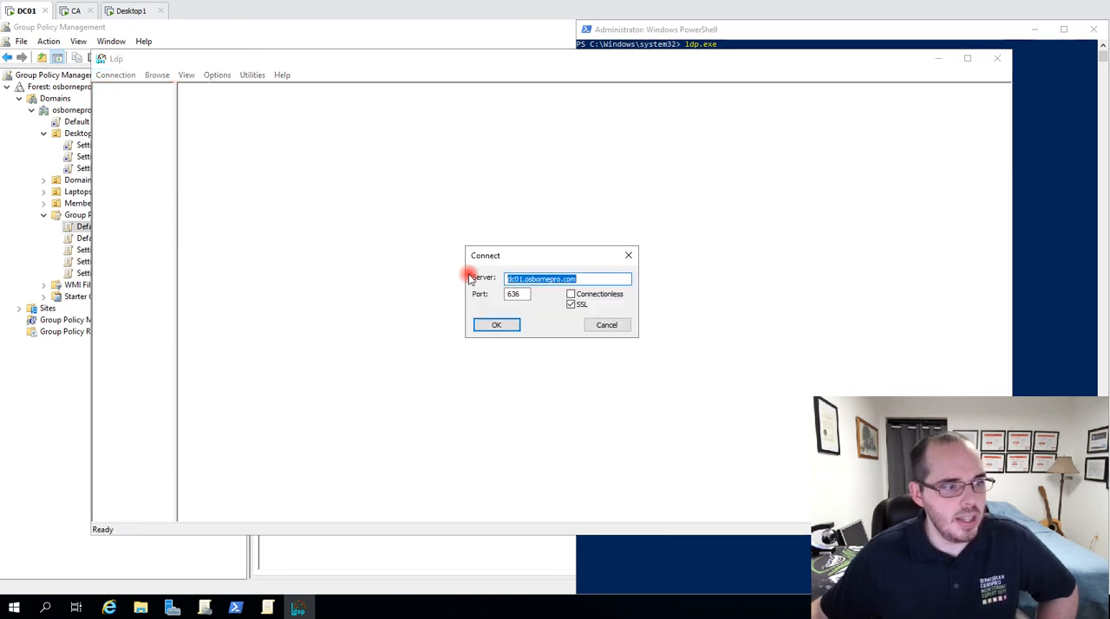
drag(517, 294, 492, 296)
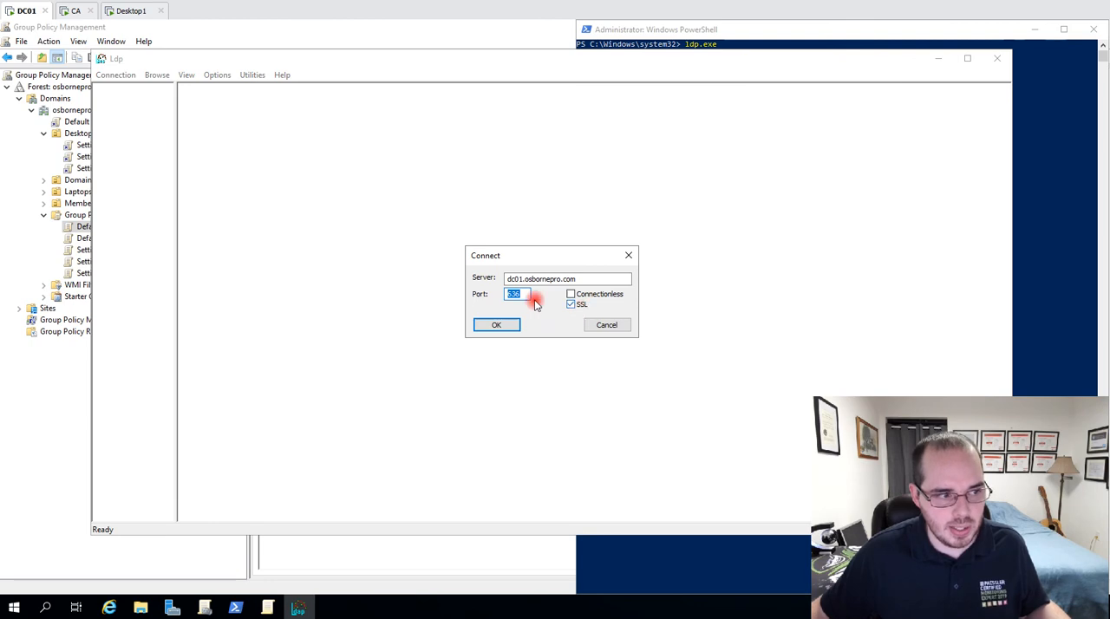
double_click(576, 277)
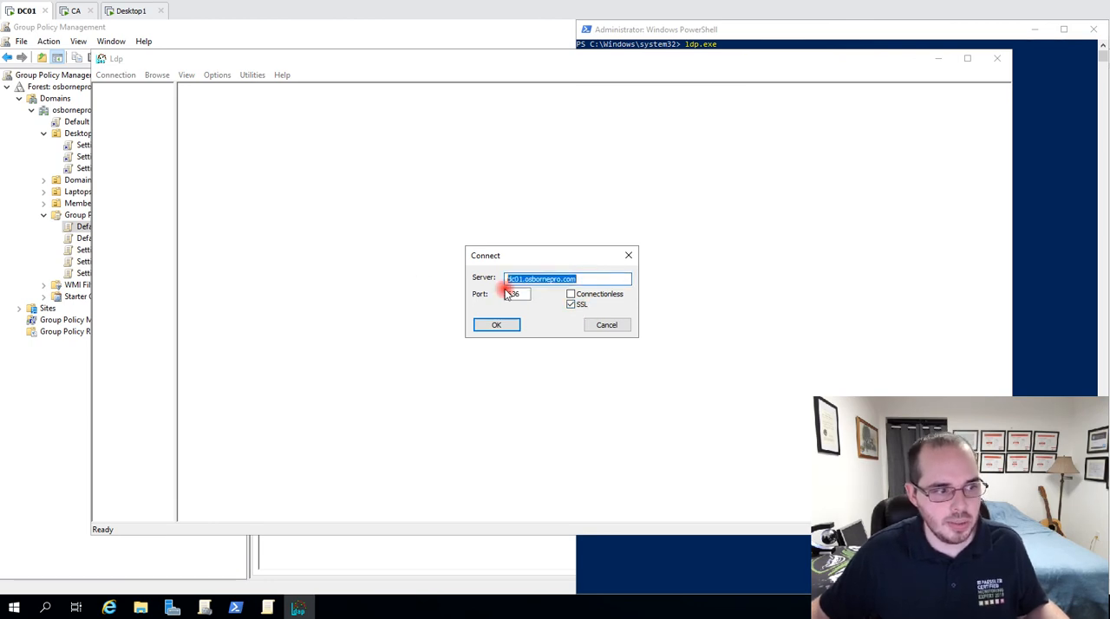
click(512, 326)
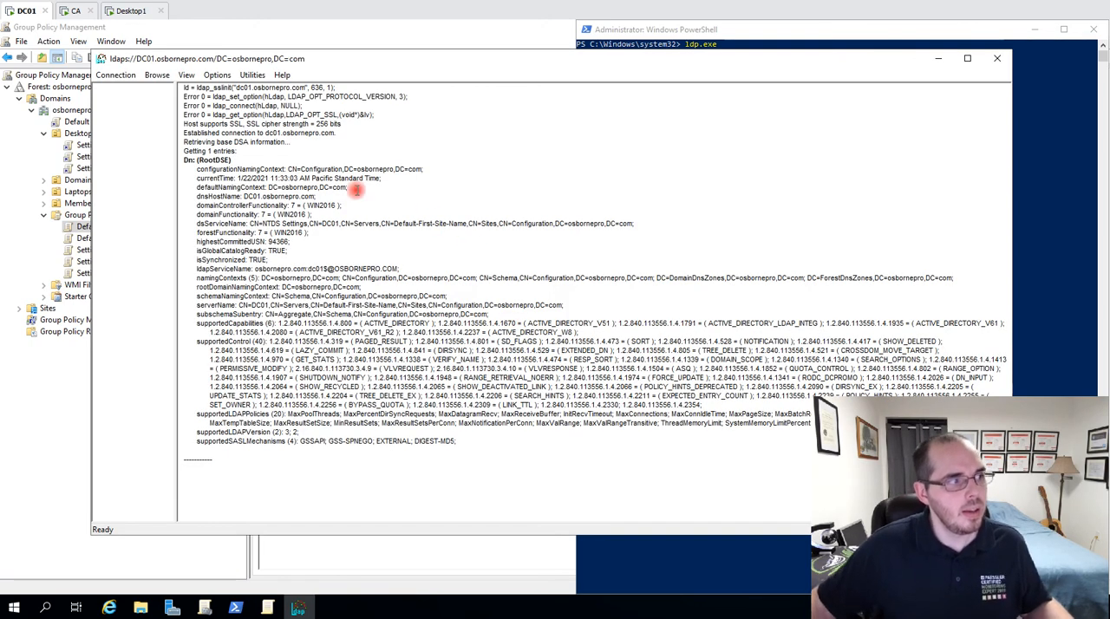
drag(385, 111, 161, 86)
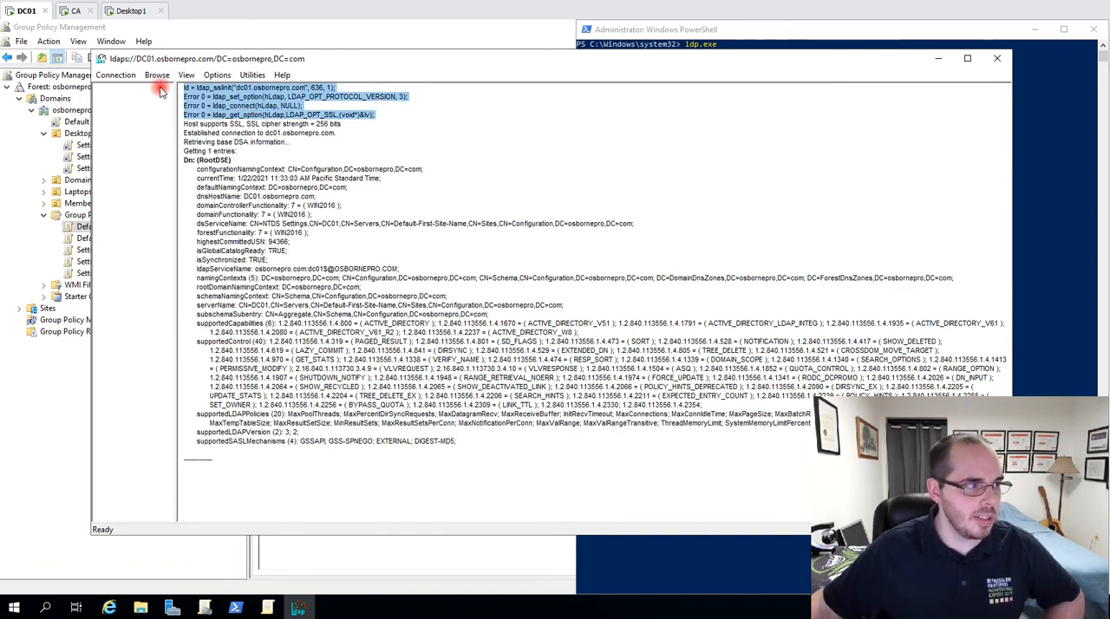
click(213, 96)
drag(374, 124, 156, 93)
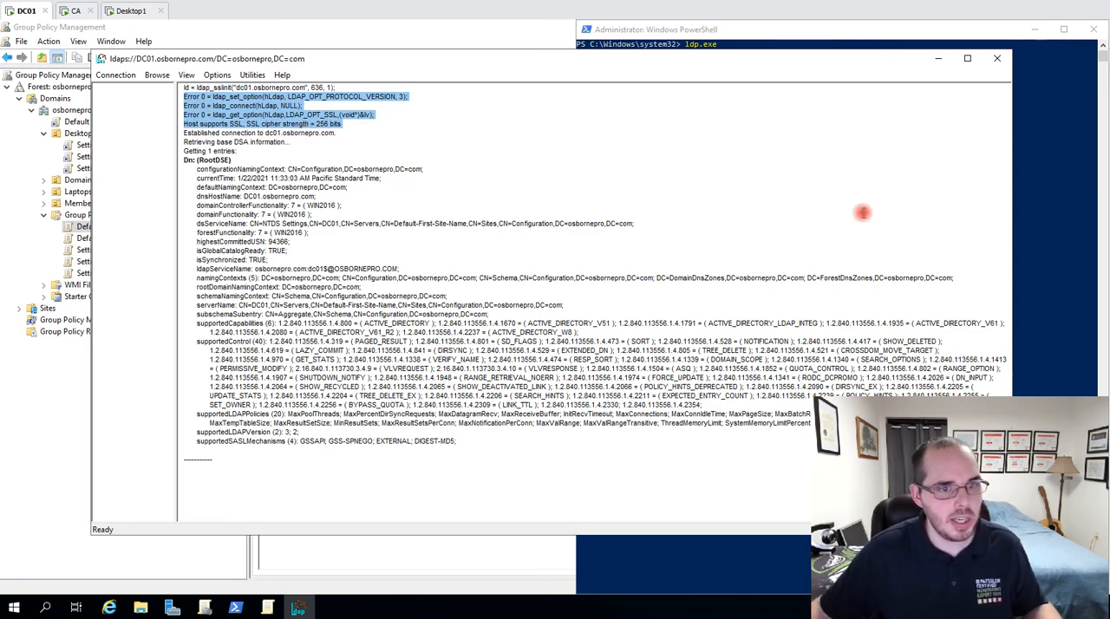
Launch certlm.msc from PowerShell and open the local computer's Personal Certificates store, showing the certificate template column.
click(1031, 182)
text(certlm)
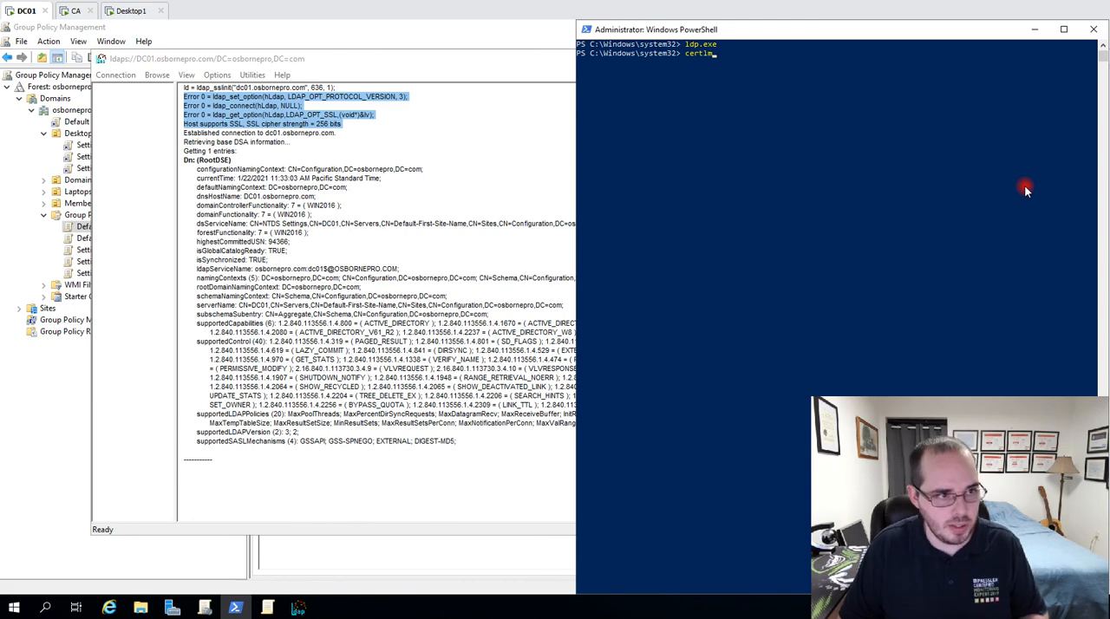
text(.)
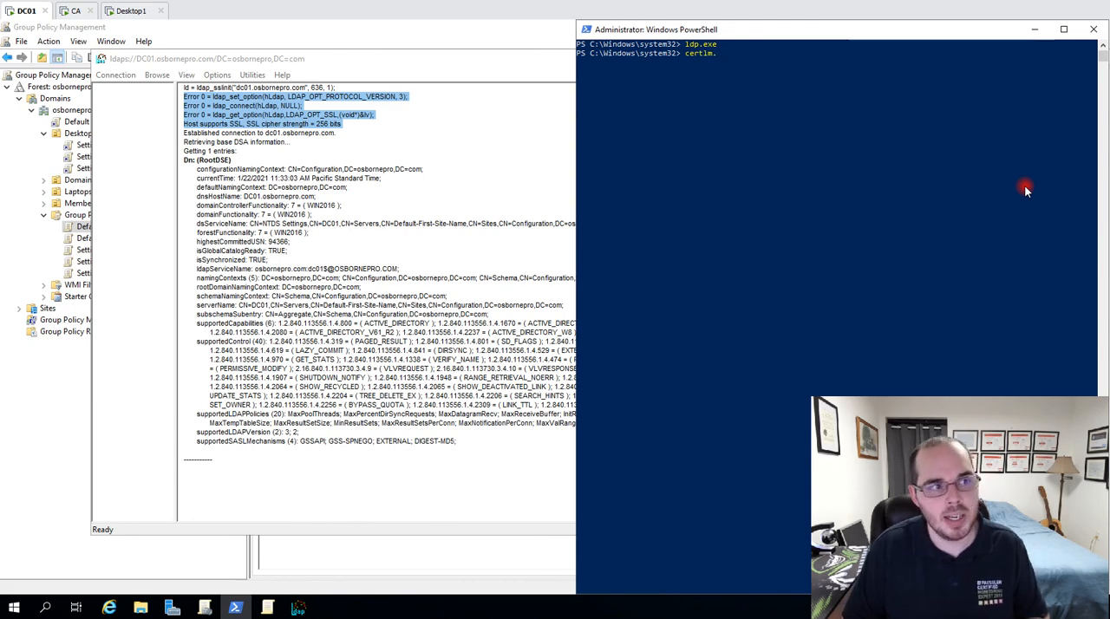
text(msc)
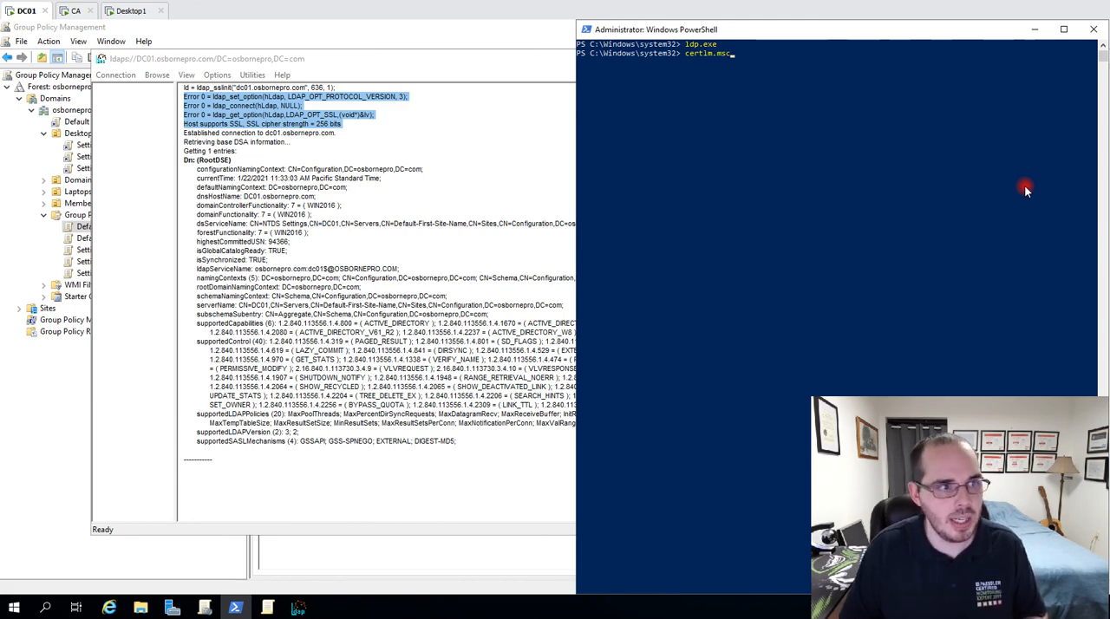
key(Return)
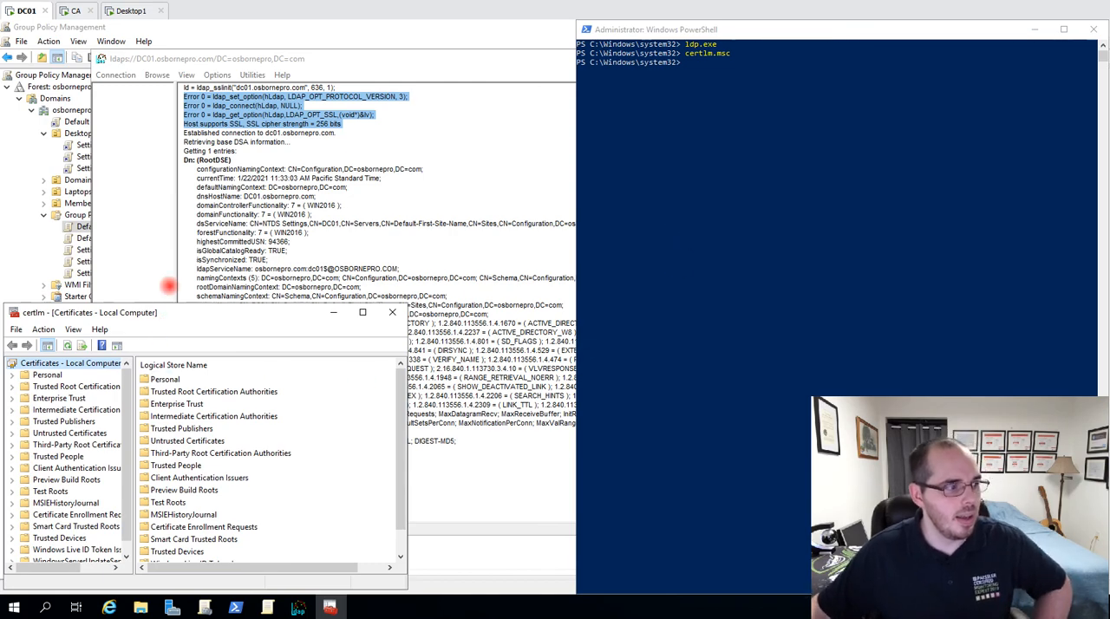
drag(159, 314, 202, 110)
double_click(203, 175)
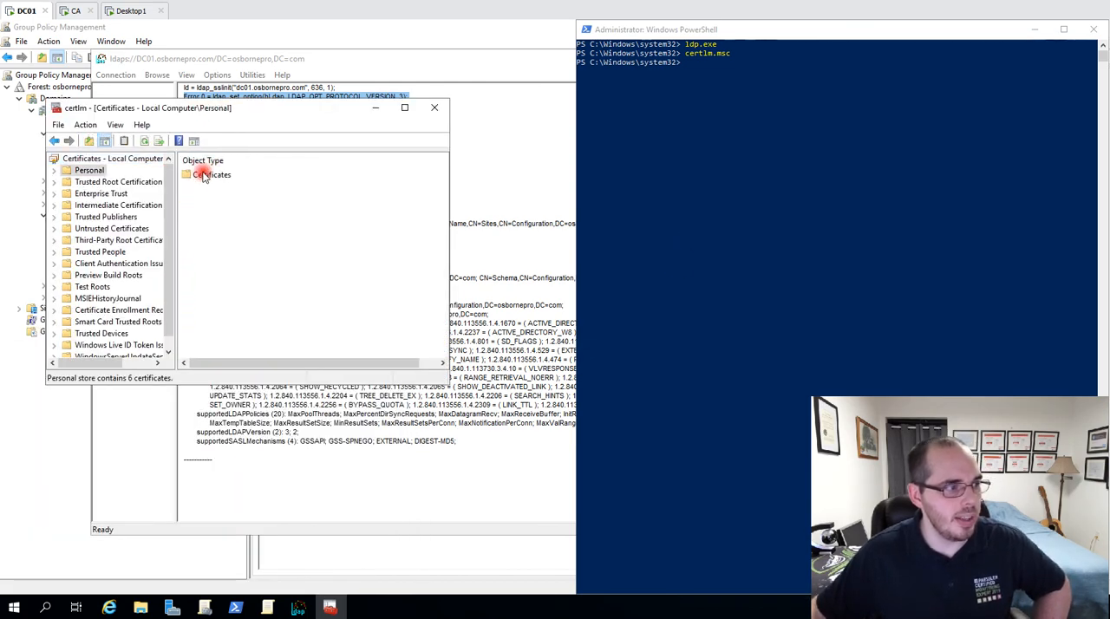
double_click(204, 175)
drag(255, 362, 445, 364)
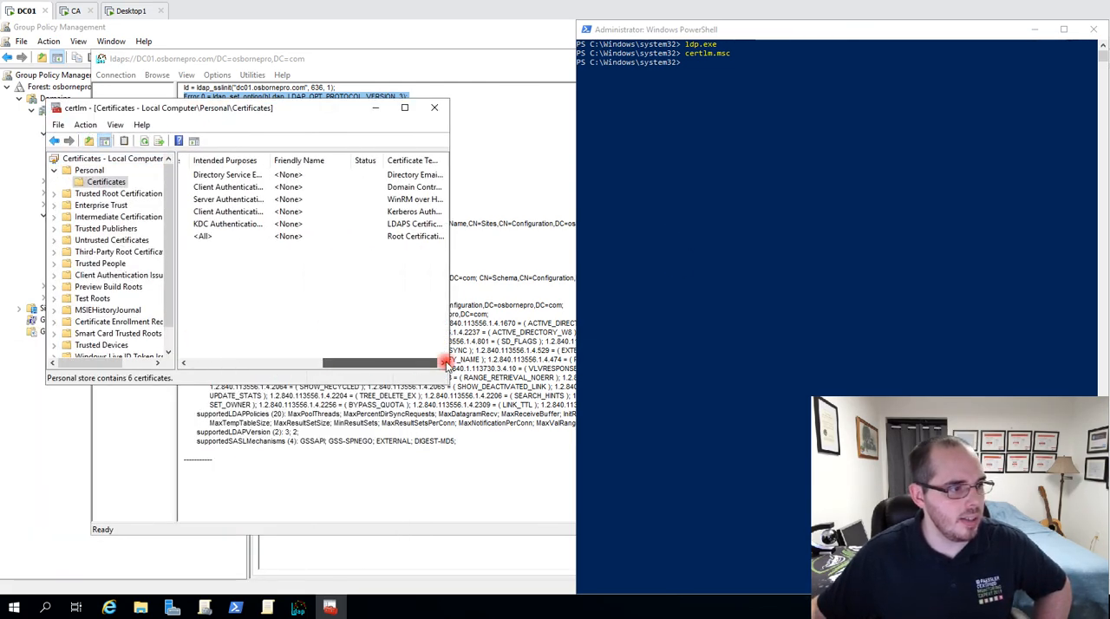
Examine the expiry date and Enhanced Key Usage entries of the certificate issued from the LDAPS template.
double_click(401, 223)
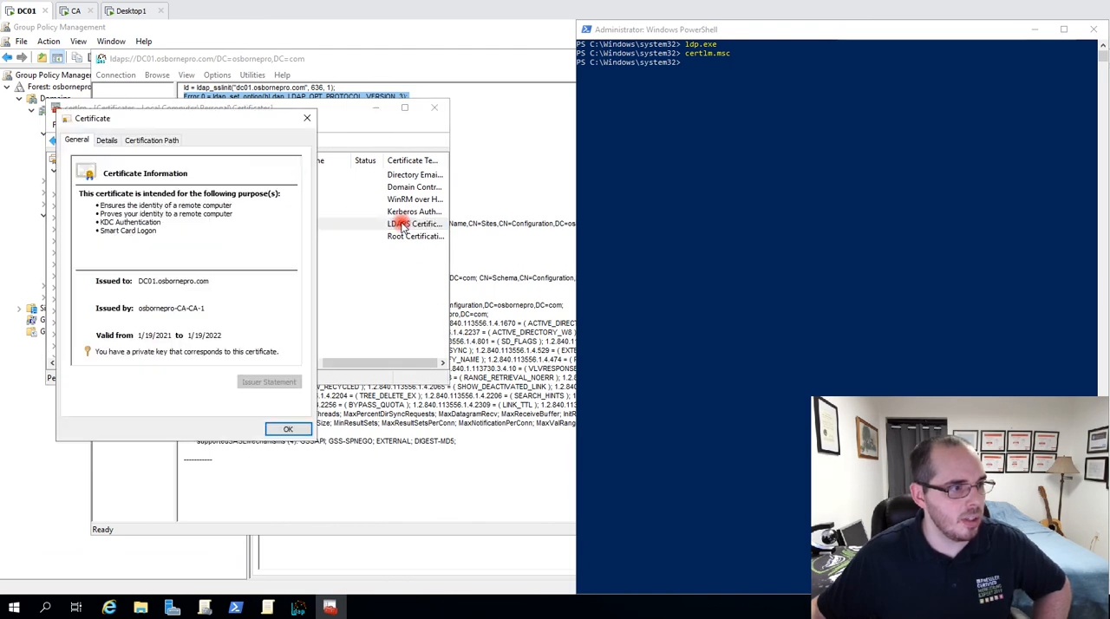
click(107, 140)
scroll(245, 264, down, 1)
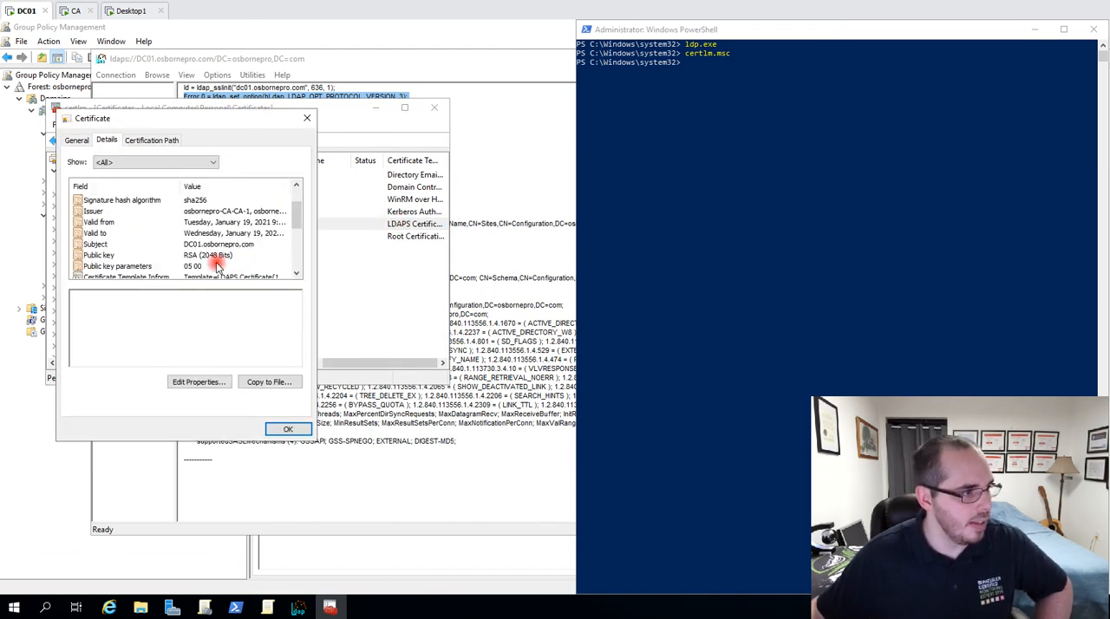
click(216, 233)
scroll(217, 251, down, 1)
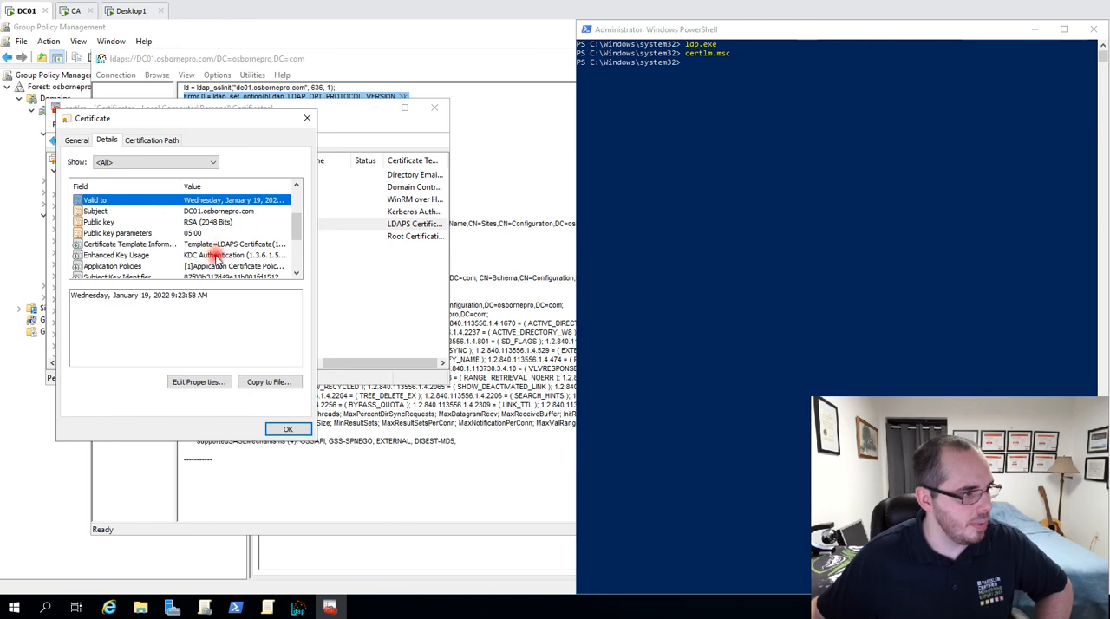
click(216, 256)
drag(208, 312, 16, 312)
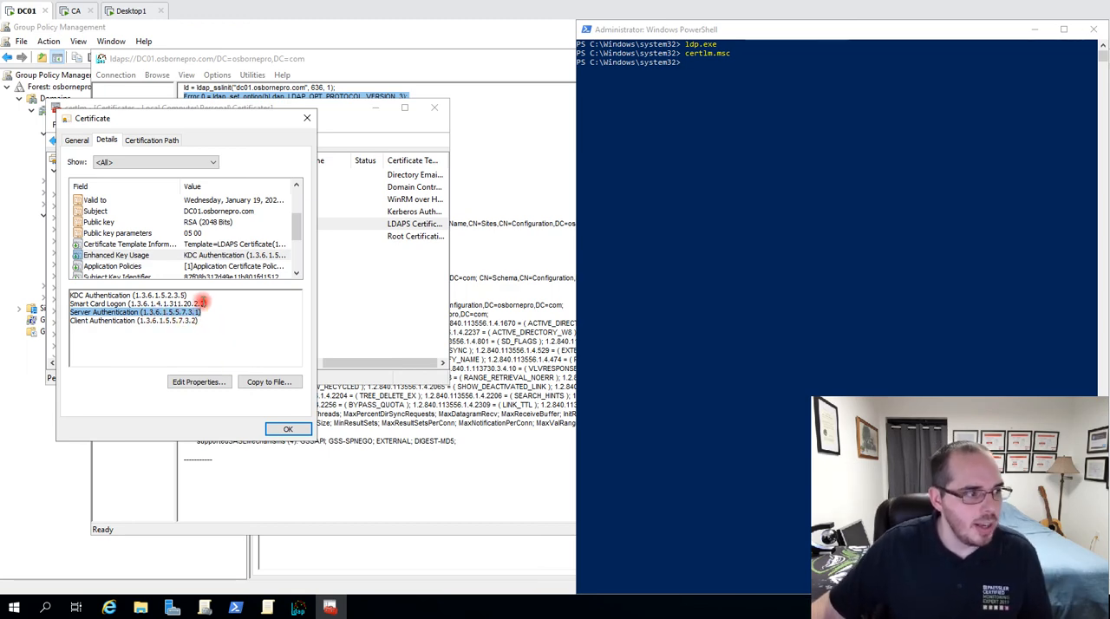
drag(209, 313, 53, 305)
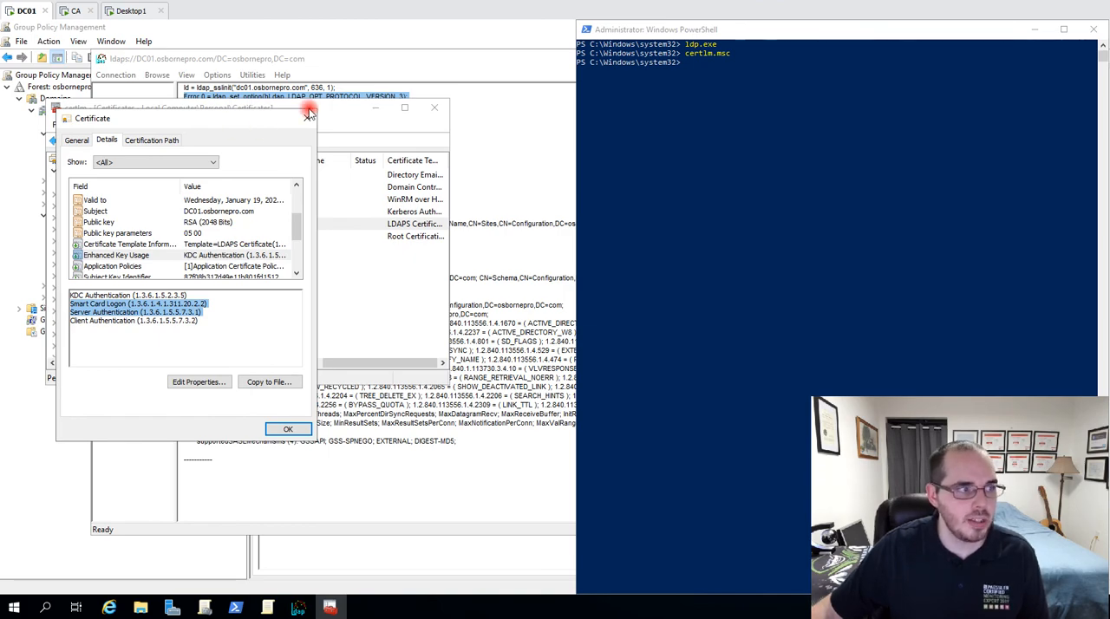
click(309, 121)
Close the Ldp and local computer certificates windows and return to PowerShell.
click(512, 165)
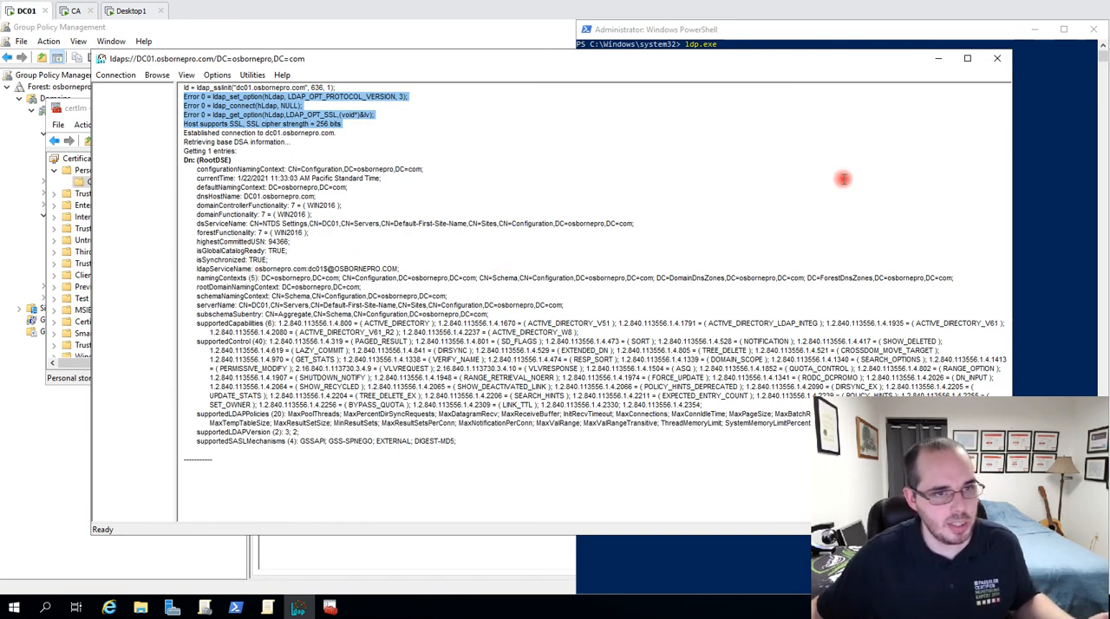
click(739, 178)
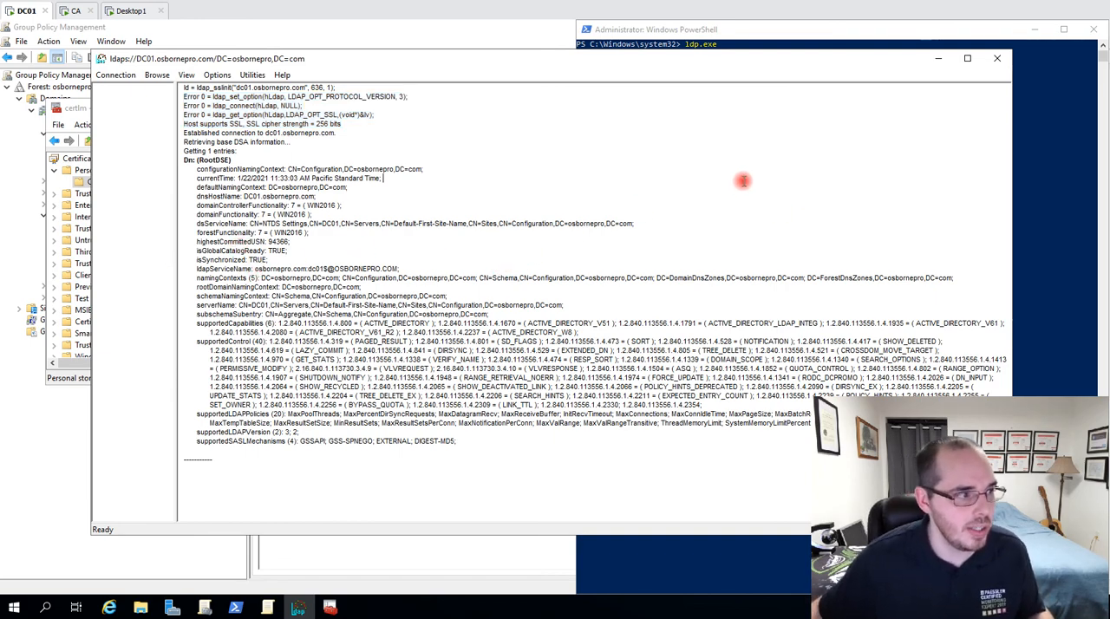
click(999, 60)
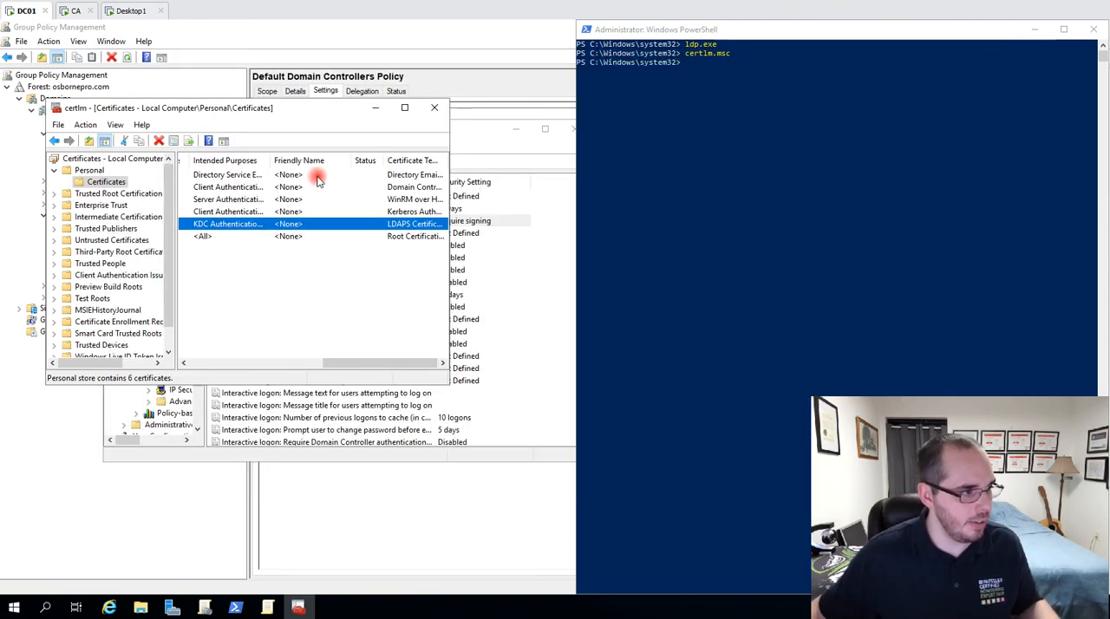
click(434, 108)
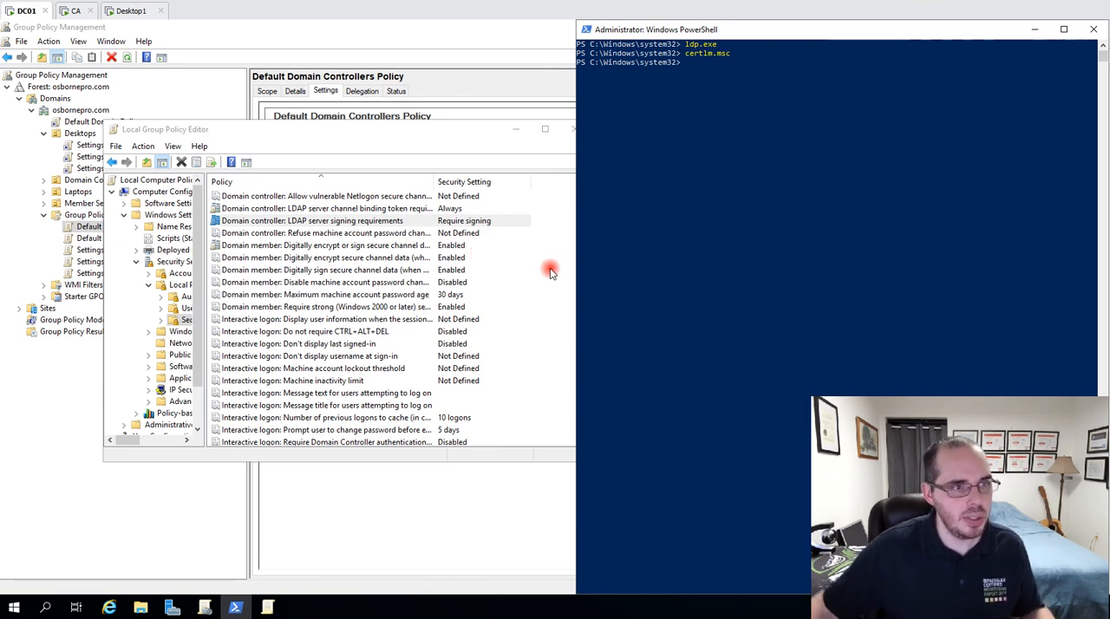
click(919, 247)
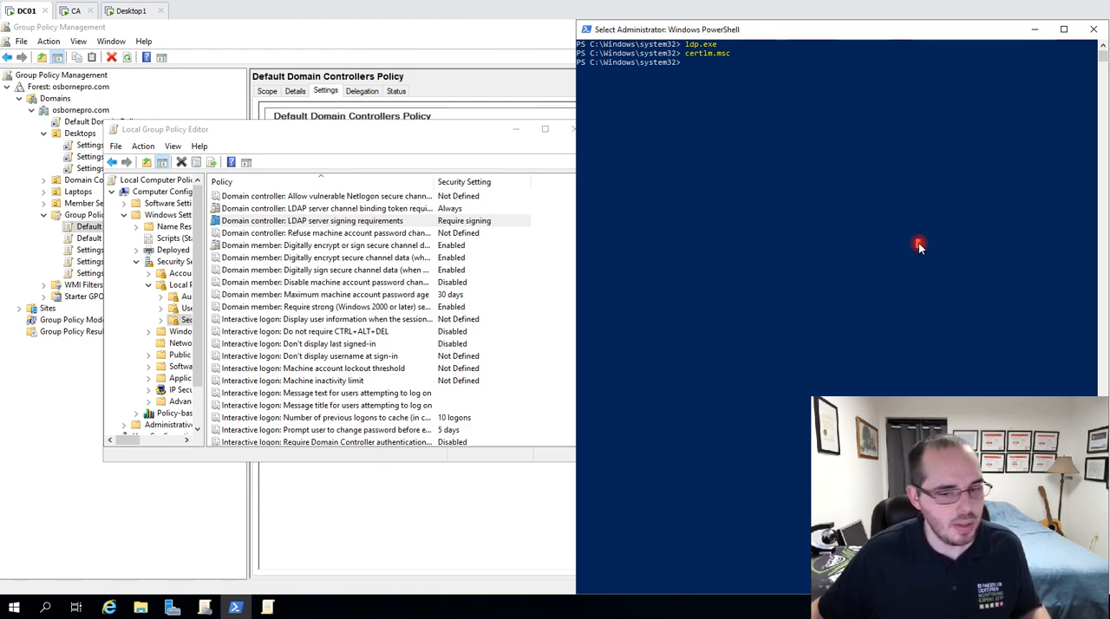